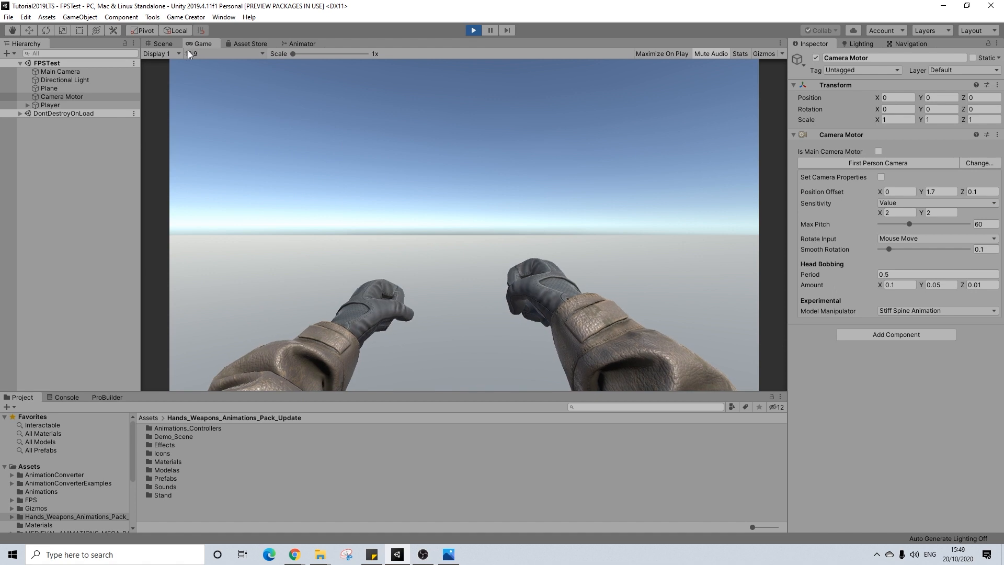
- Inspect the first-person hands and camera in the Scene view of the running FPSTest scene from several angles
left_click(162, 43)
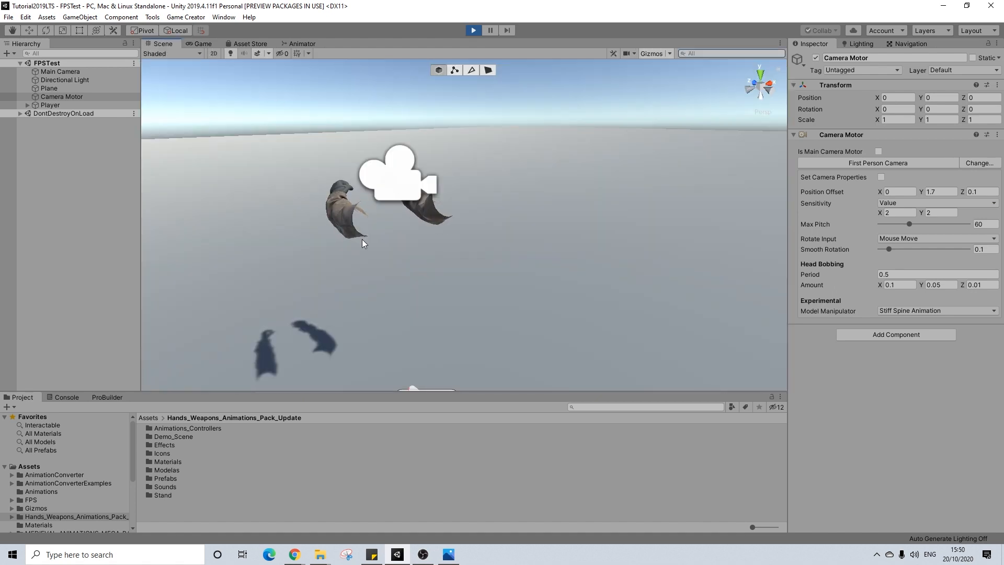
scroll(362, 239, "down", 2)
left_click_drag(352, 242, 509, 242, "alt")
scroll(454, 266, "down", 4)
left_click_drag(454, 269, 780, 262)
scroll(570, 272, "up", 3)
left_click_drag(889, 275, 579, 267, "alt")
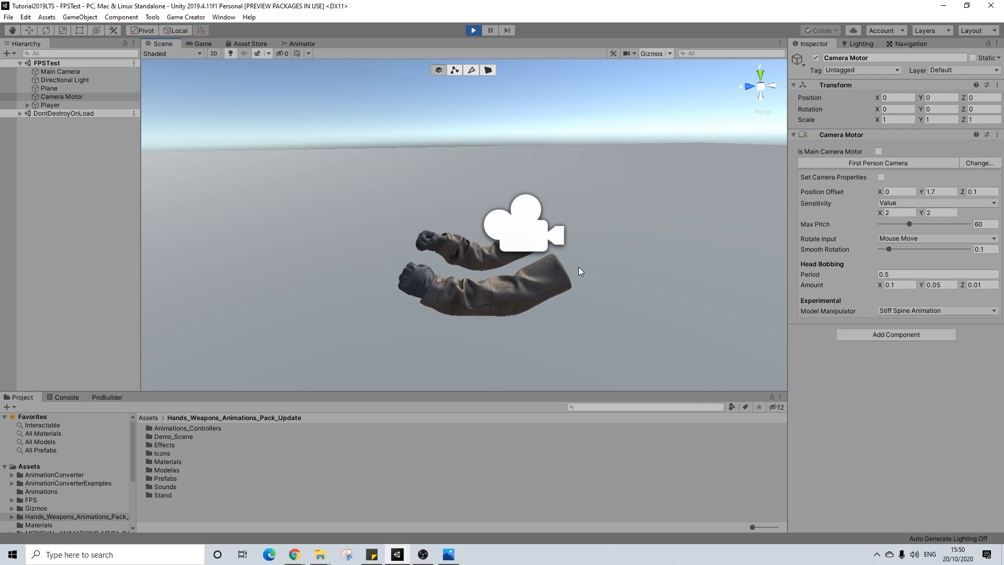
- Return to the Game view, equip the knife and test its attack animations
left_click(204, 43)
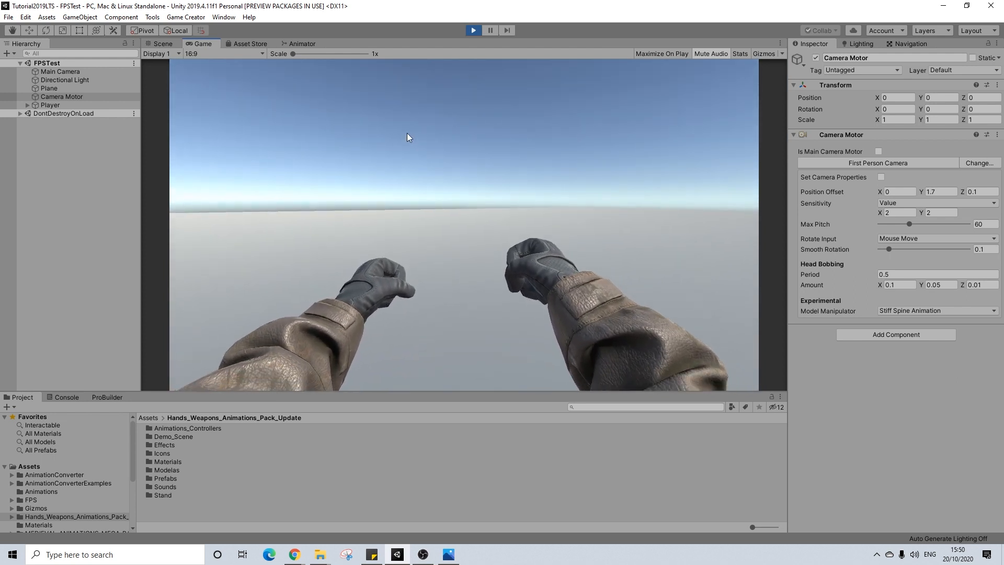
key("1")
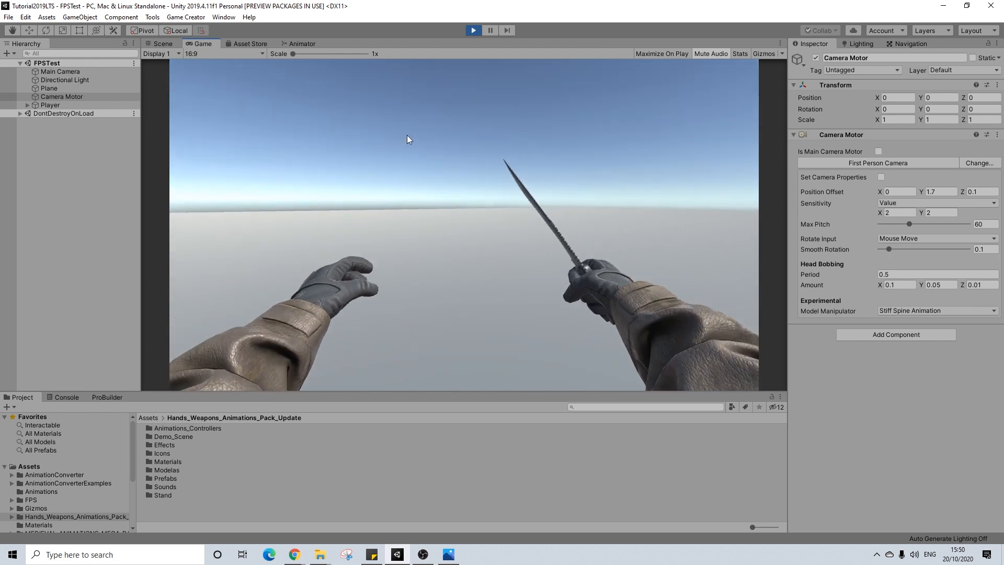
left_click(407, 135)
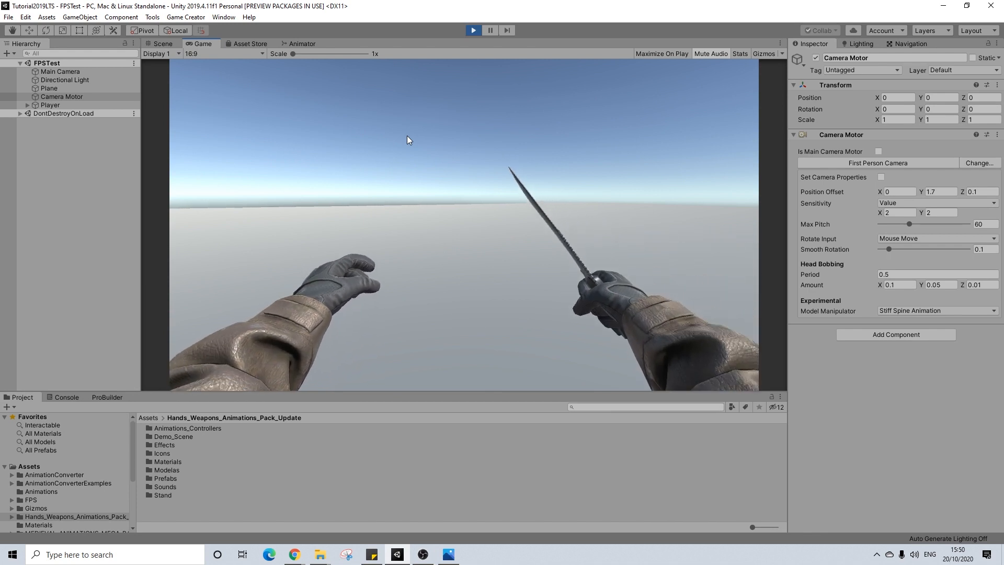
left_click(407, 139)
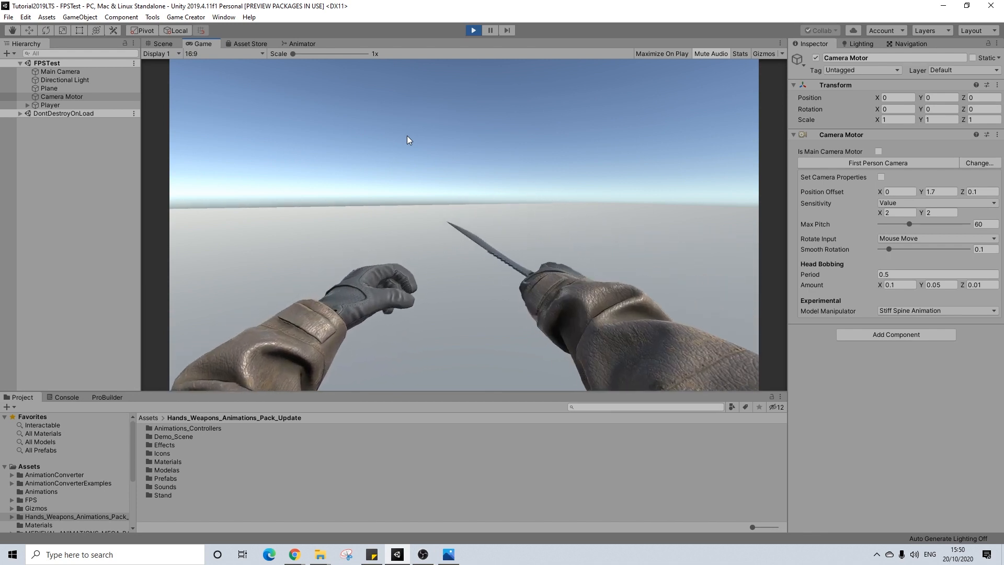
left_click(407, 136)
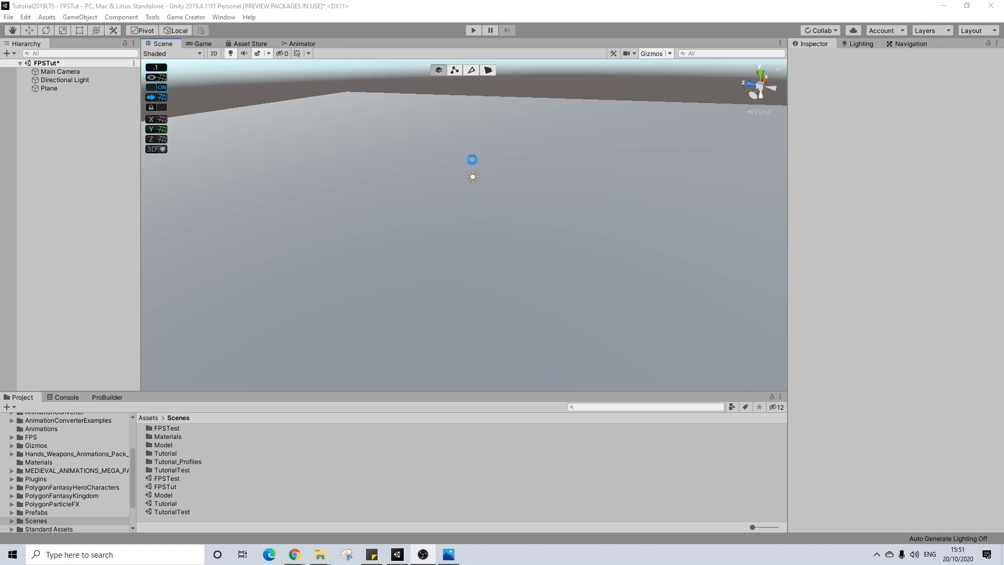
- Add a Game Creator Player character to the FPSTut scene
right_click(51, 108)
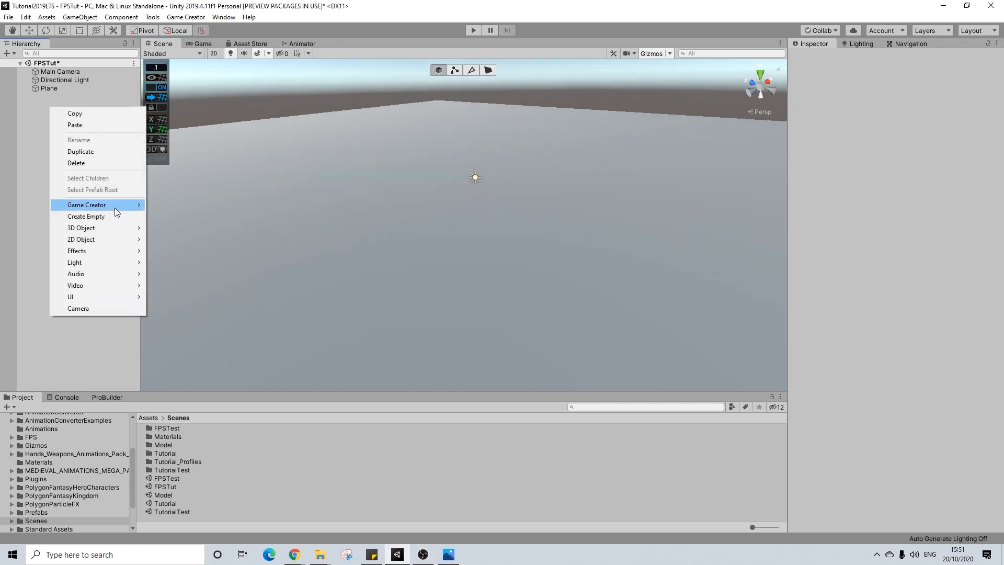
mouse_move(116, 208)
mouse_move(197, 241)
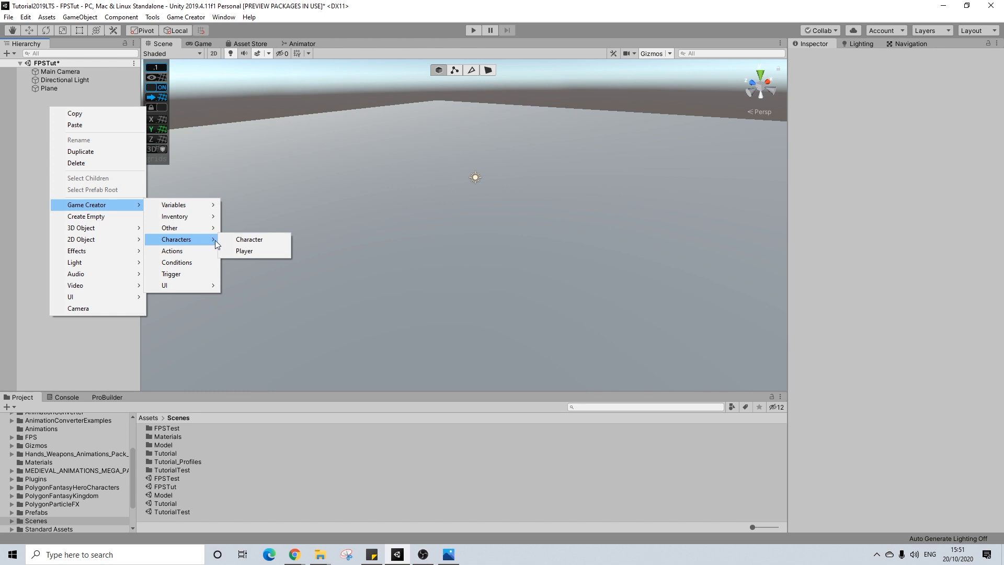
left_click(253, 251)
- Add a Game Creator Camera Motor to the scene and place it above Player in the hierarchy
right_click(46, 119)
mouse_move(136, 218)
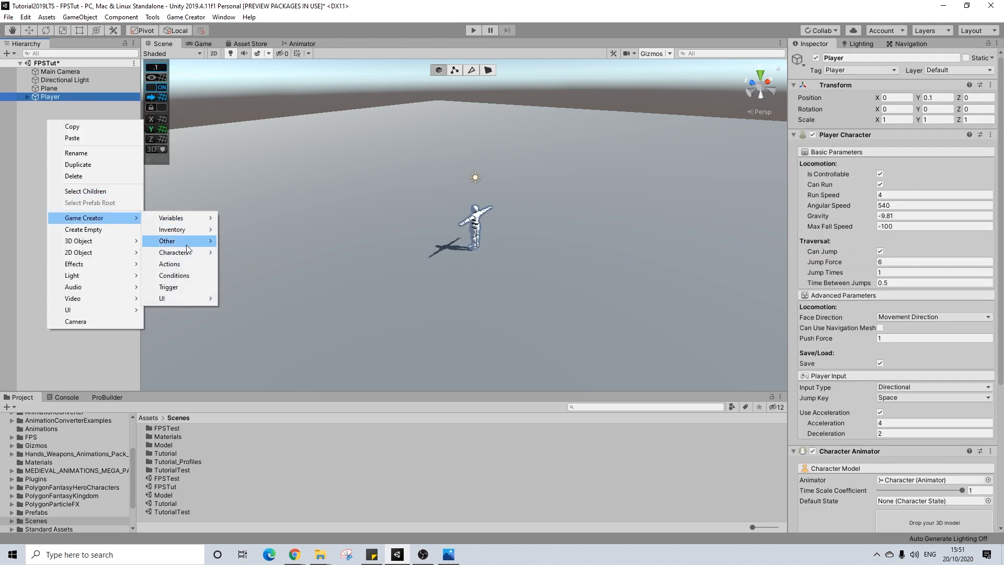
mouse_move(202, 245)
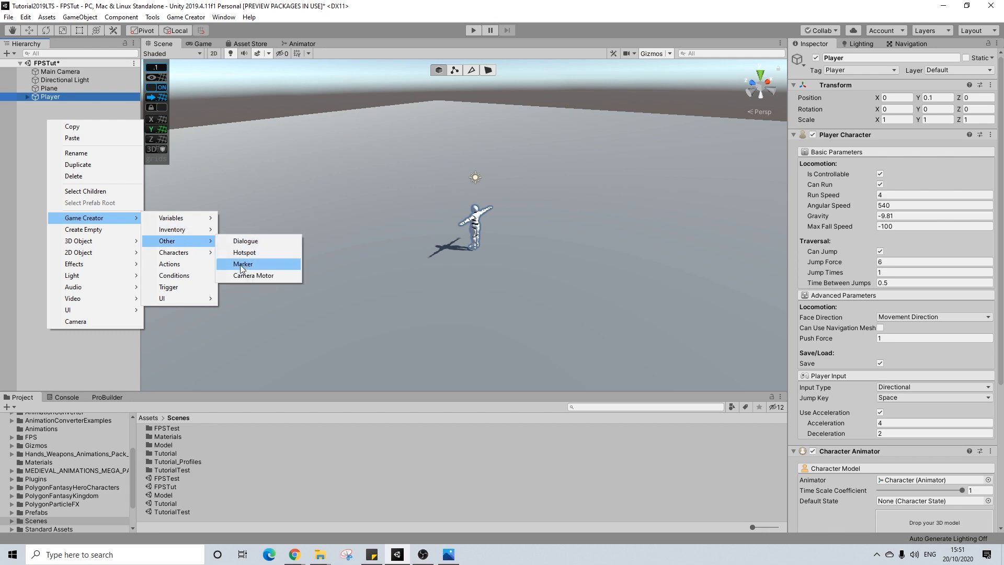
left_click(241, 272)
left_click_drag(59, 108, 62, 92)
- Assign the Camera Motor object as the Main Camera's Current Camera Motor in its Camera Controller component
left_click(63, 72)
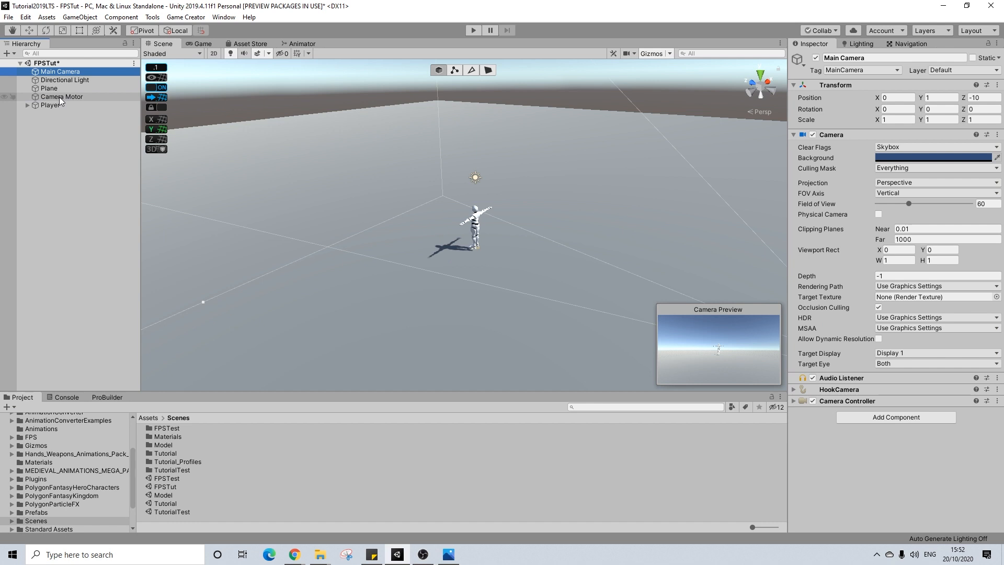
left_click(860, 397)
left_click(860, 399)
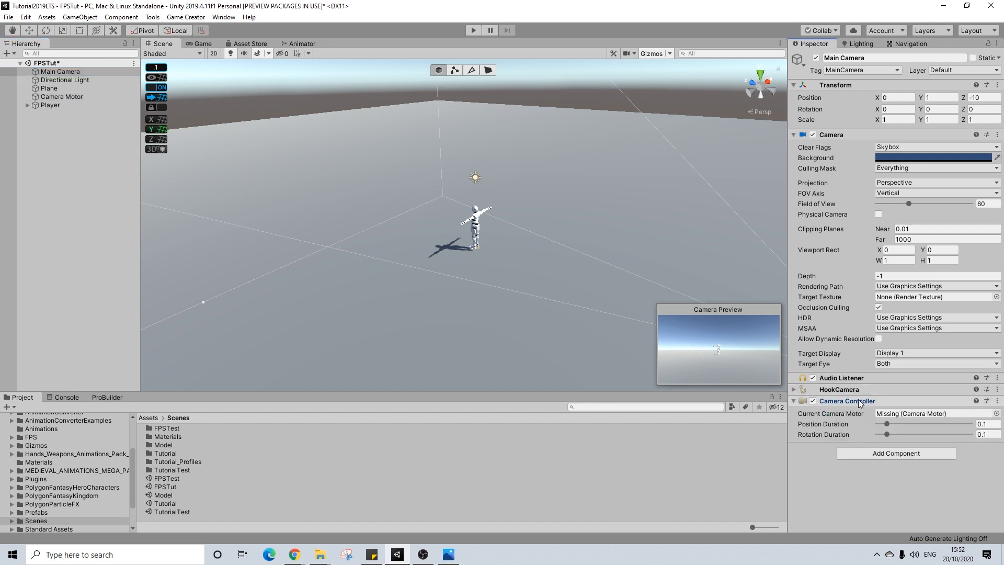
left_click_drag(62, 96, 931, 413)
- Examine the Camera Motor's settings and view the Player model up close from behind
left_click(36, 96)
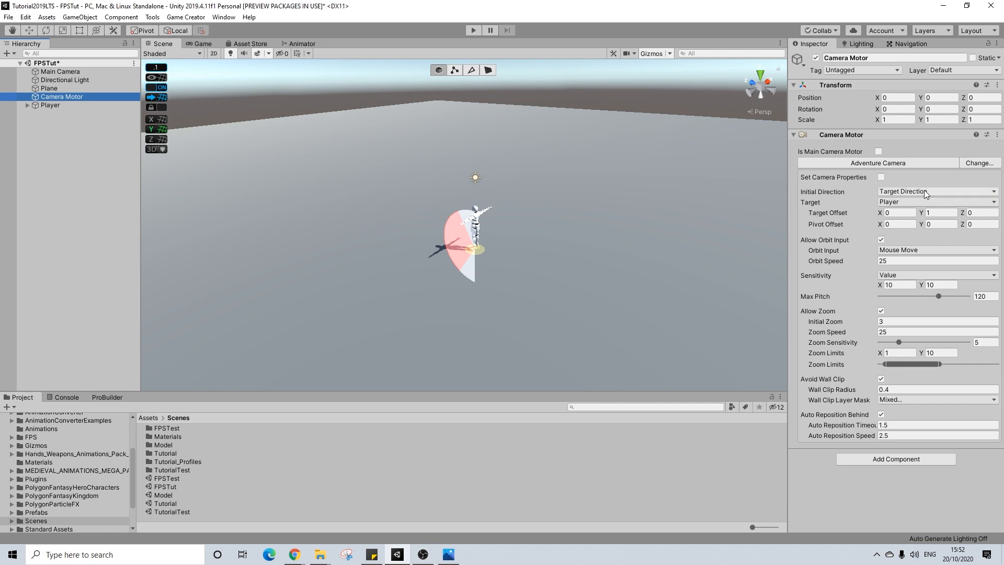
scroll(549, 248, "up", 5)
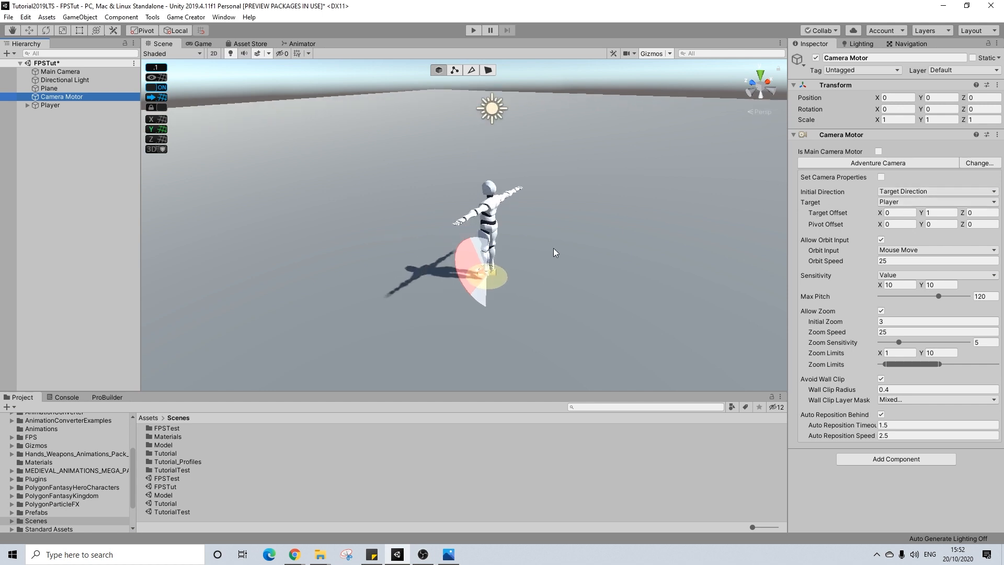
middle_click_drag(556, 254, 510, 286)
mouse_move(492, 258)
left_mouse_down("alt")
mouse_move(505, 257)
mouse_move(490, 254)
left_mouse_up("alt")
scroll(560, 298, "up", 4)
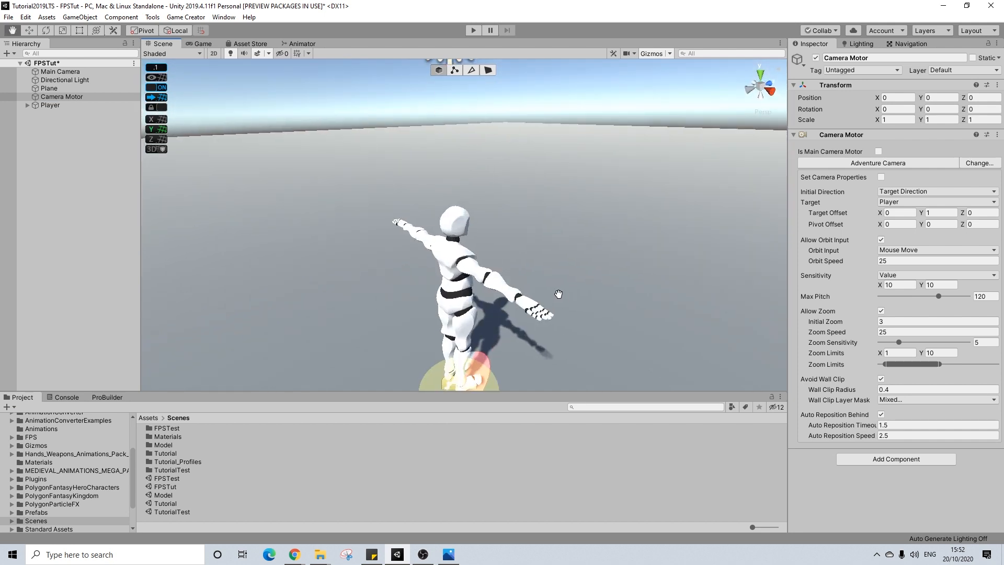
middle_click_drag(564, 297, 503, 258)
left_click_drag(431, 278, 343, 339, "alt")
scroll(56, 459, "up", 3)
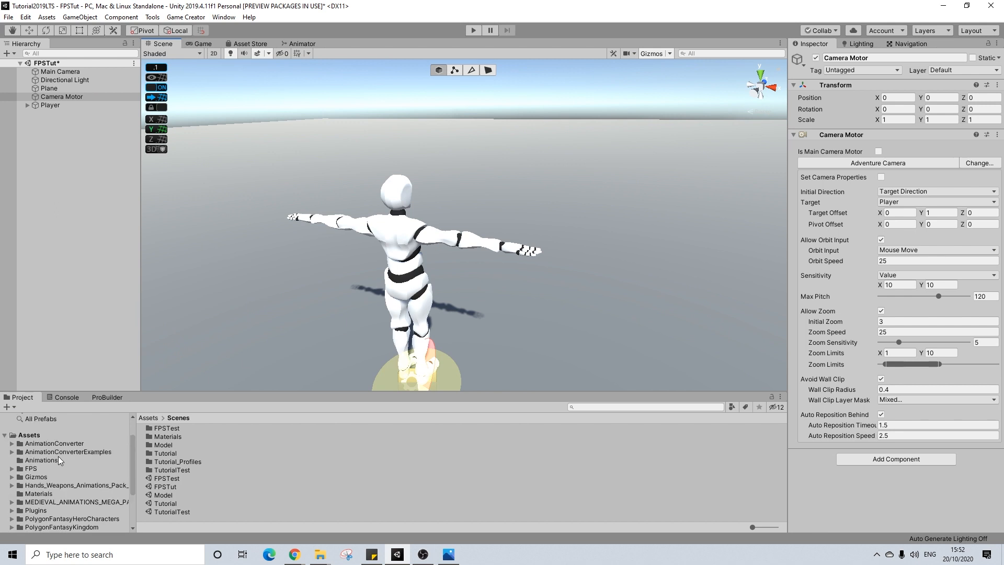
- Open the Prefabs folder of Hands_Weapons_Animations_Pack_Update and preview the Hands_Automatic_rifle04, Hands_Axe and Hands_Crossbow prefabs
left_click(68, 486)
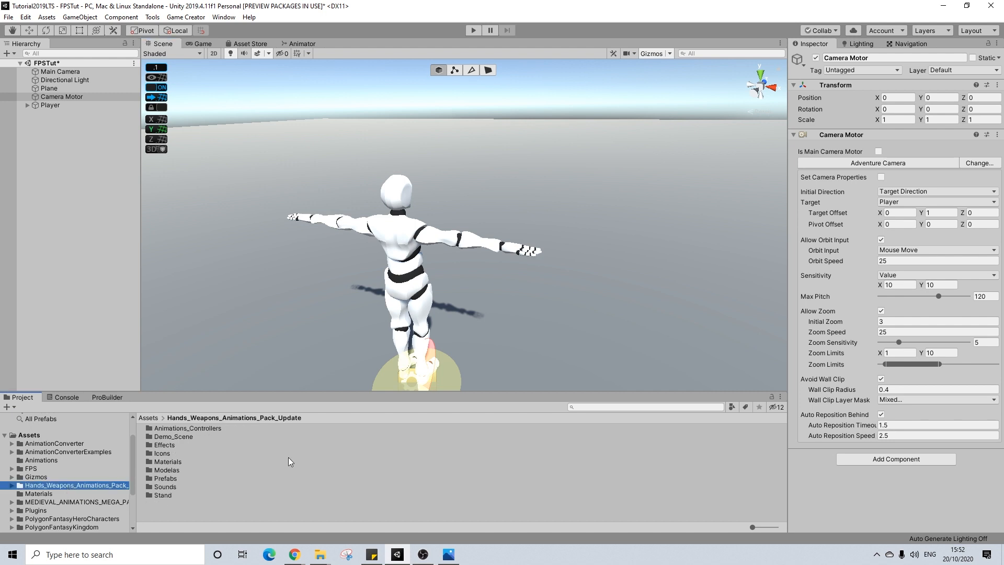
double_click(172, 479)
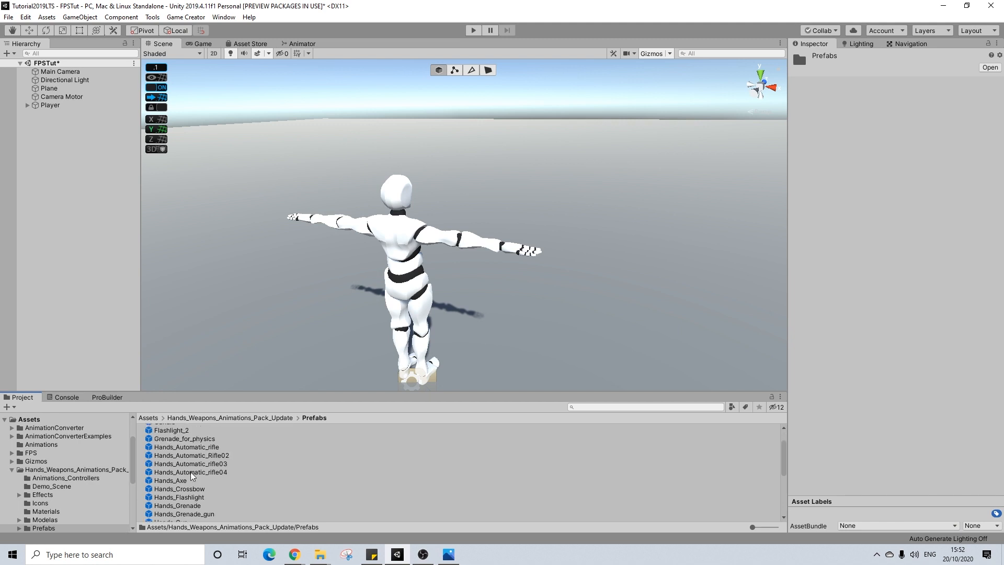
left_click(191, 472)
left_click_drag(961, 423, 937, 450)
left_click(168, 480)
left_click(183, 490)
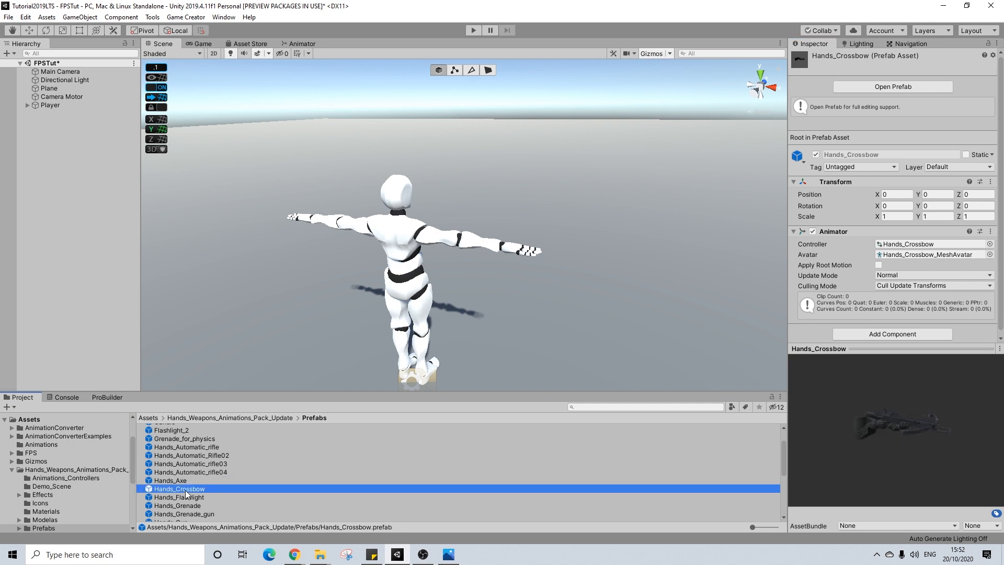
- Preview the Hands_Flashlight, Hands_Grenade, Hands_Gun02, Hands_knife, Hands_knife_model and Hands_Shotgun prefabs
scroll(195, 494, "down", 3)
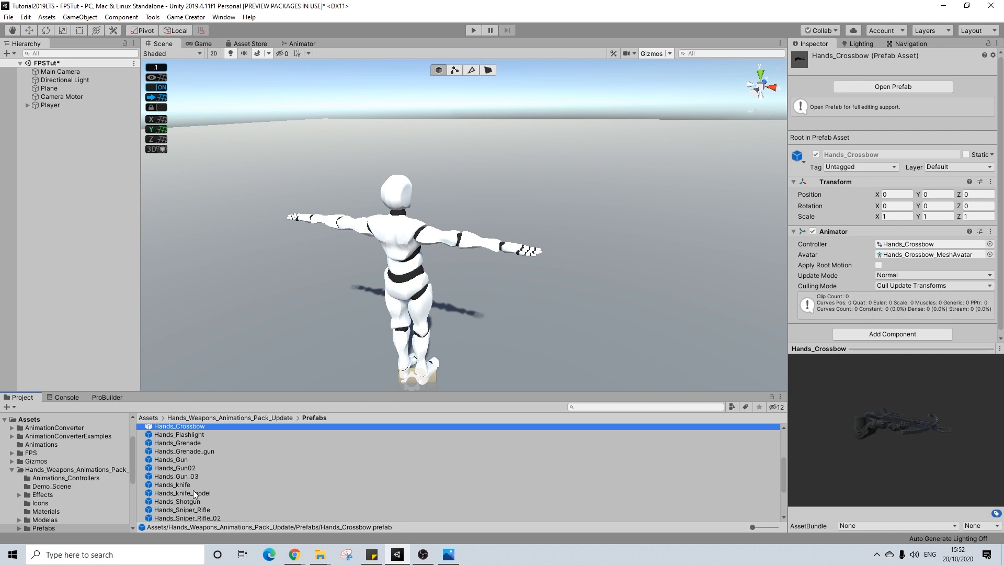
left_click(198, 436)
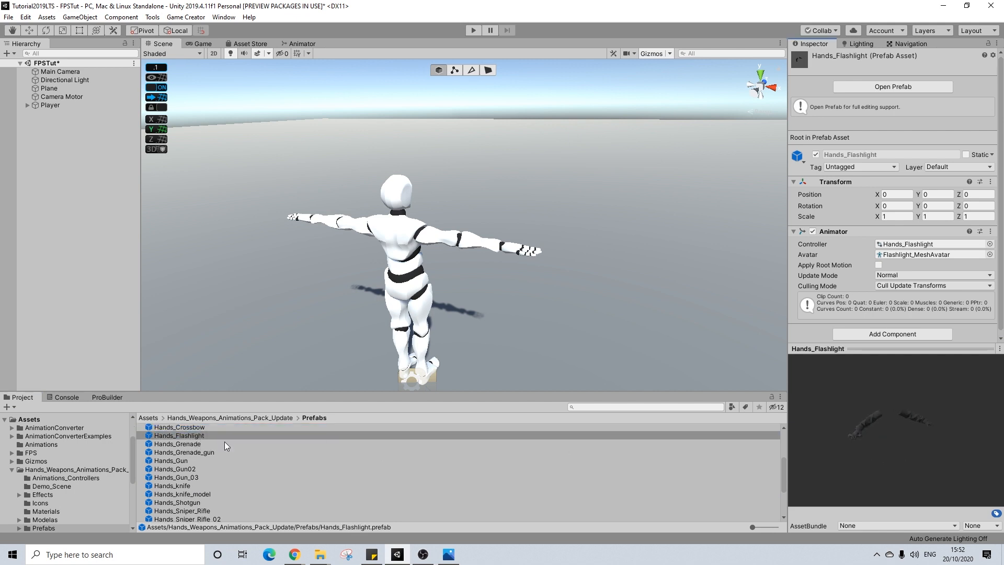
left_click(195, 443)
left_click(191, 469)
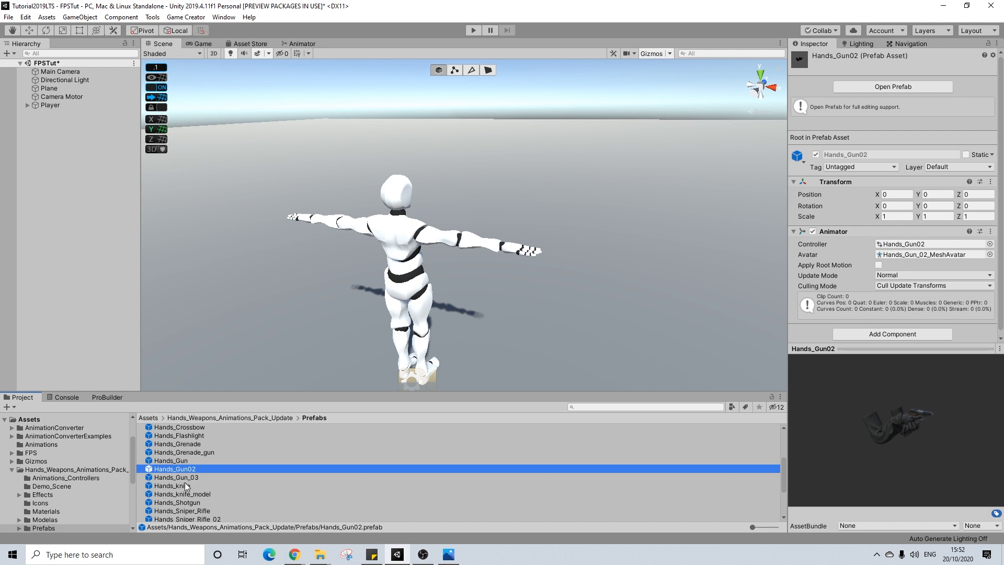
left_click(187, 486)
left_click_drag(932, 451, 864, 444)
left_click(188, 494)
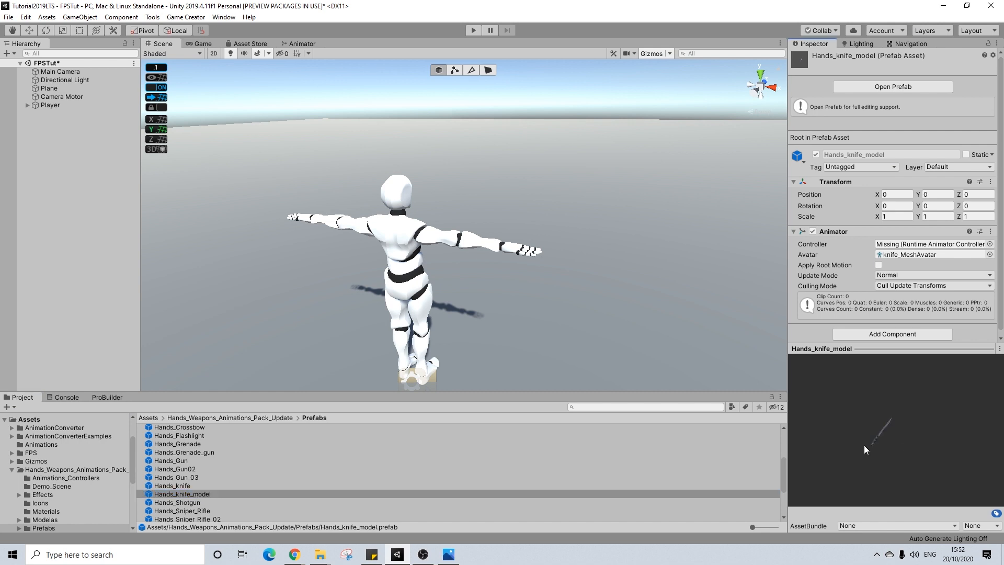
left_click(193, 502)
left_click_drag(911, 469, 943, 468)
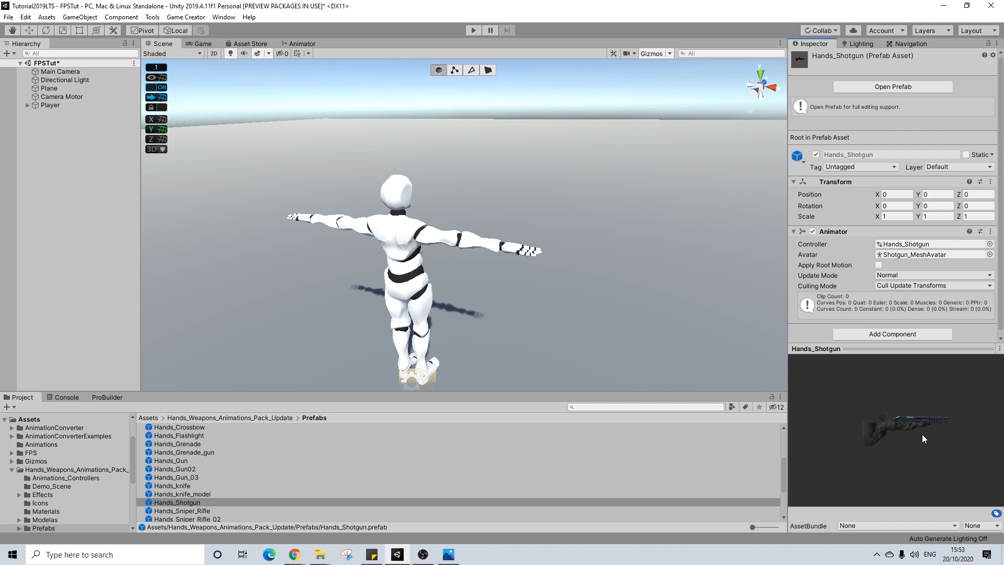
- Place the Hands_Without_Weapon prefab in the scene beside the Player and unpack it
scroll(222, 469, "down", 3)
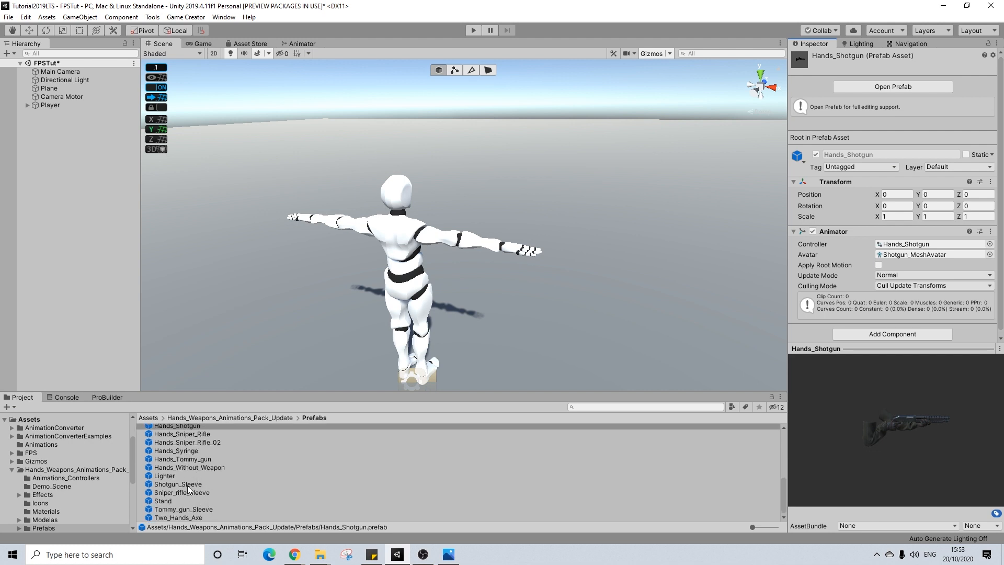
left_click(202, 467)
left_click_drag(899, 445, 899, 451)
left_click_drag(203, 467, 277, 332)
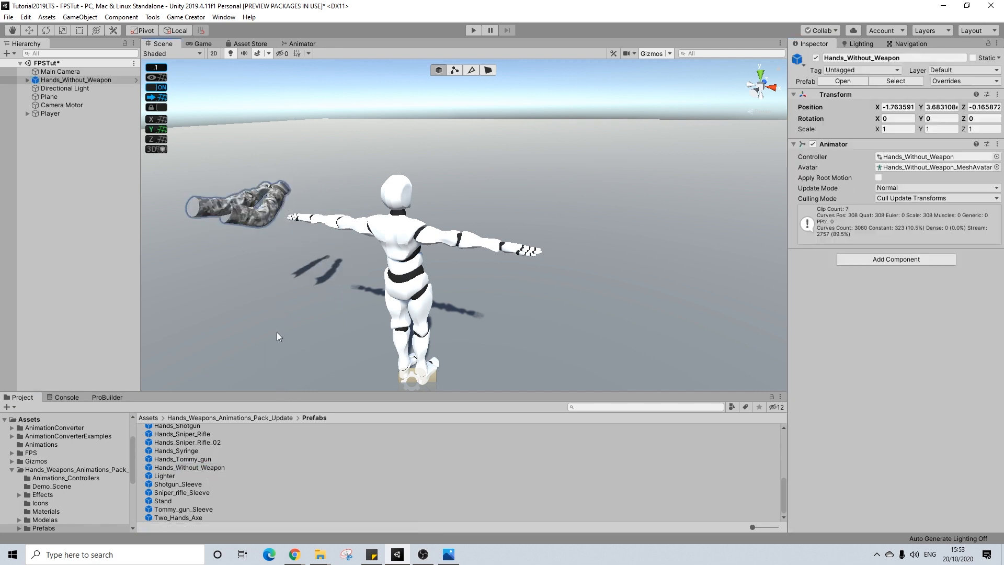
right_click(45, 79)
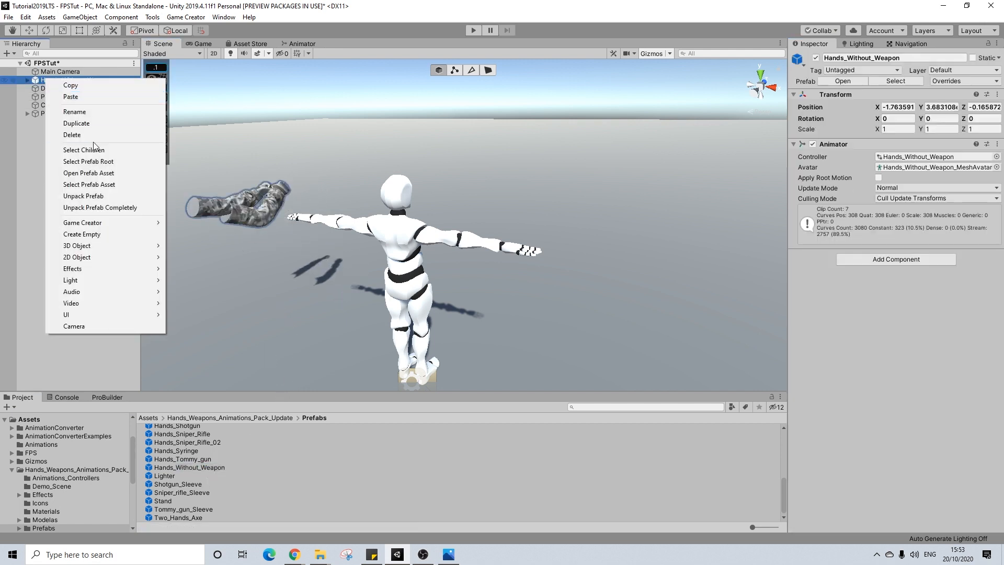
left_click(85, 196)
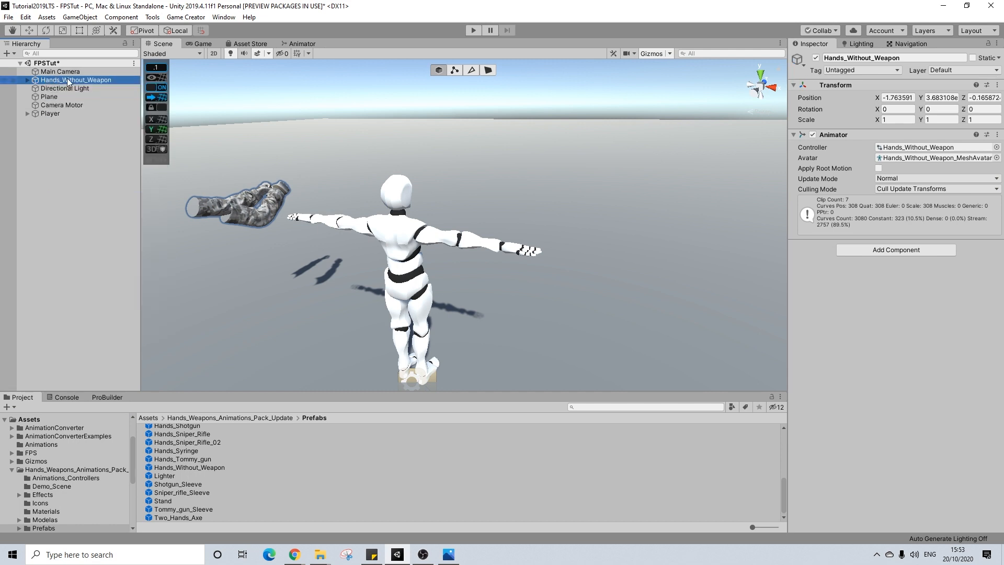
- Expand Hands_Without_Weapon and remove its existing Animator component
left_click(27, 80)
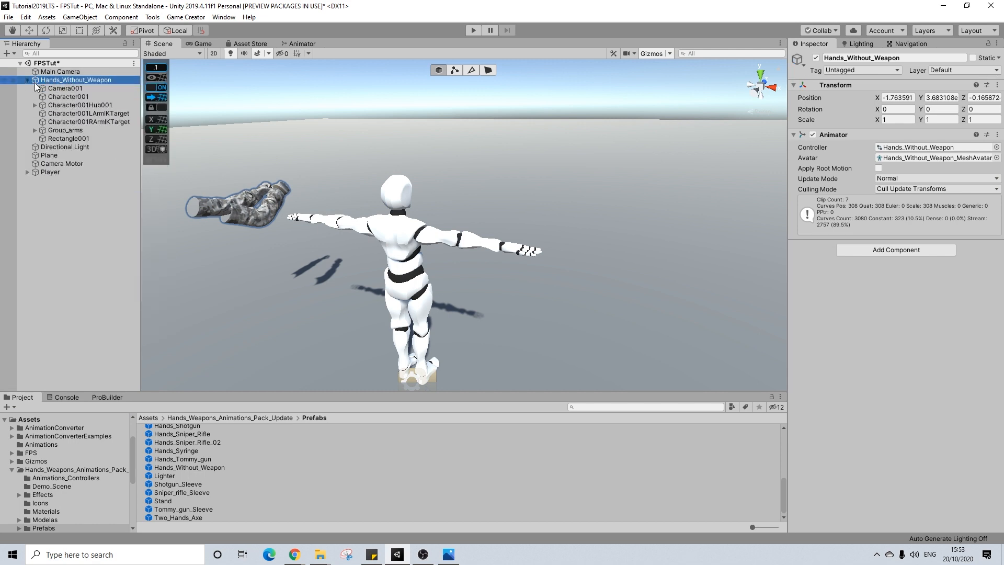
left_click(997, 135)
left_click(912, 180)
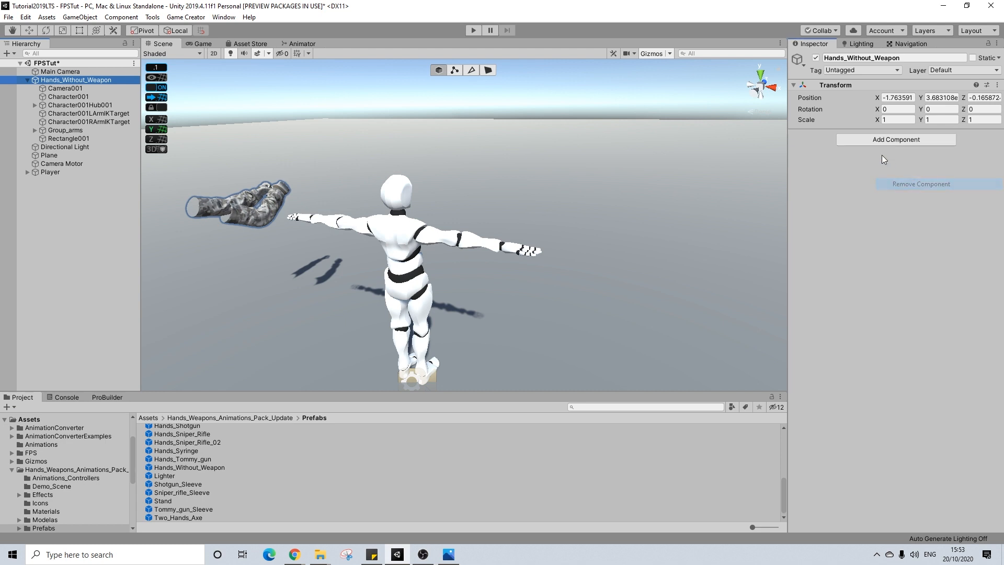
- Add a new, empty Animator component to Hands_Without_Weapon
left_click(878, 140)
type("ab")
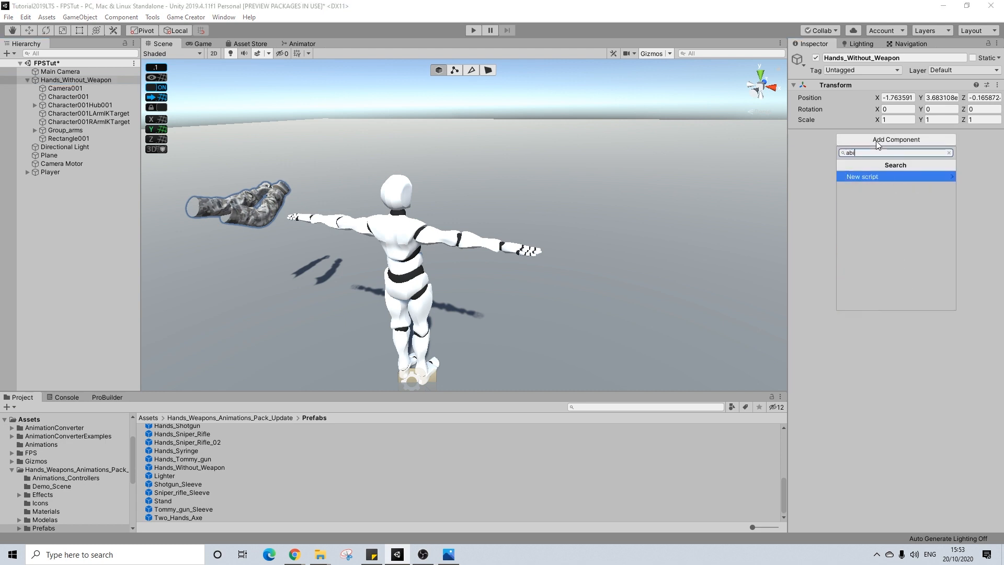
key("BackSpace")
type("nim")
left_click(858, 186)
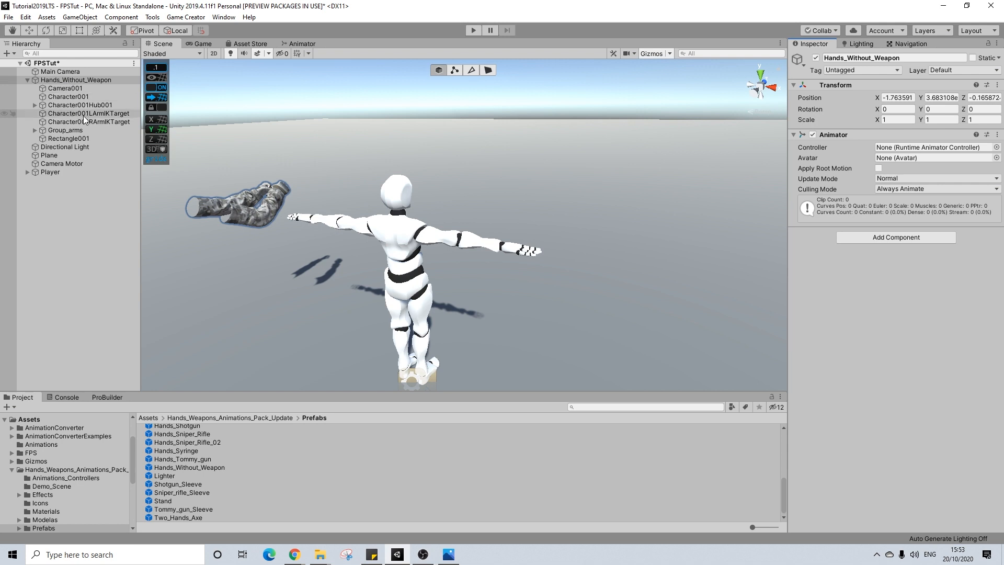
- Assign the Hands_06 material to Arm_mesh001 inside the Group_arms object of Hands_Without_Weapon
left_click(35, 130)
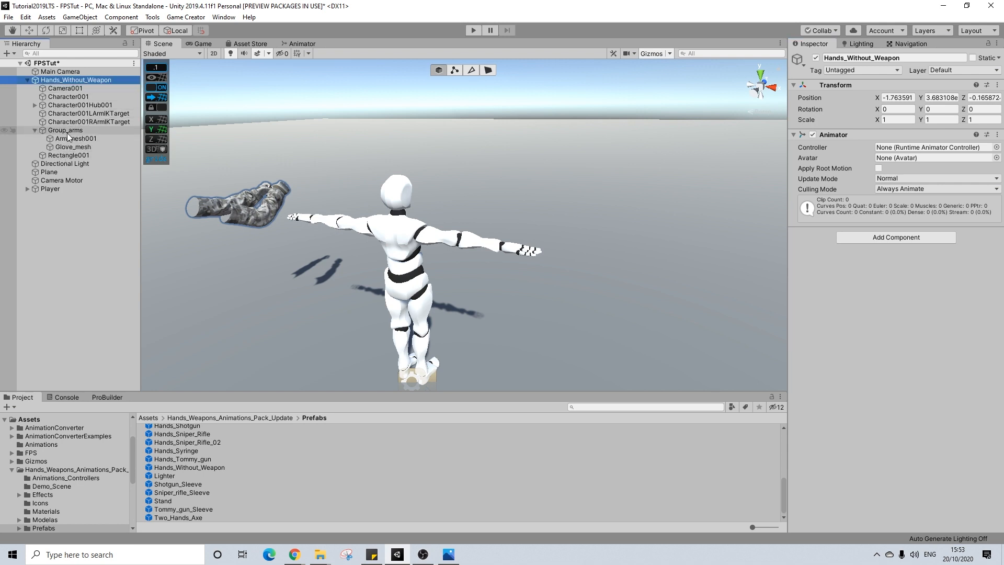
left_click(72, 138)
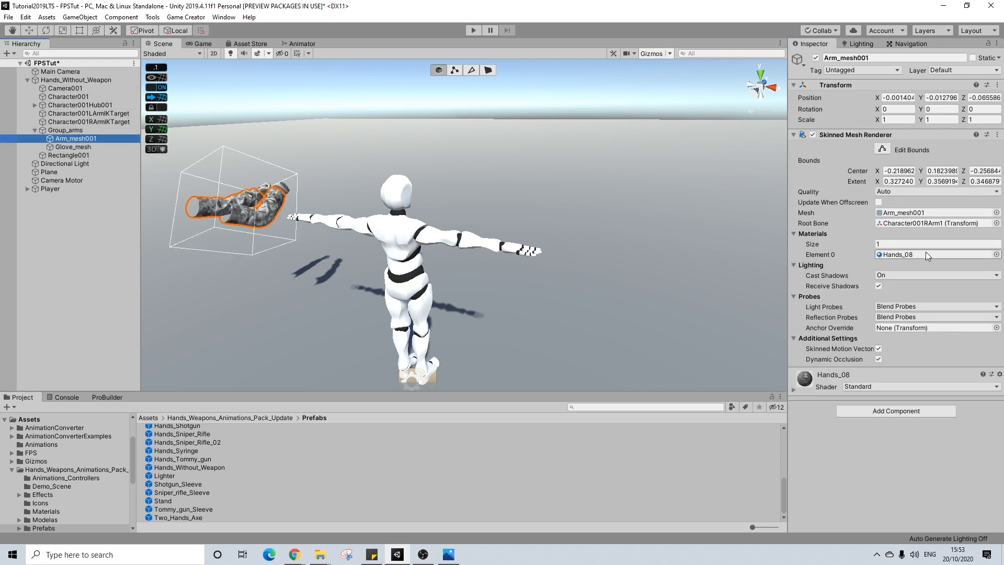
left_click(997, 254)
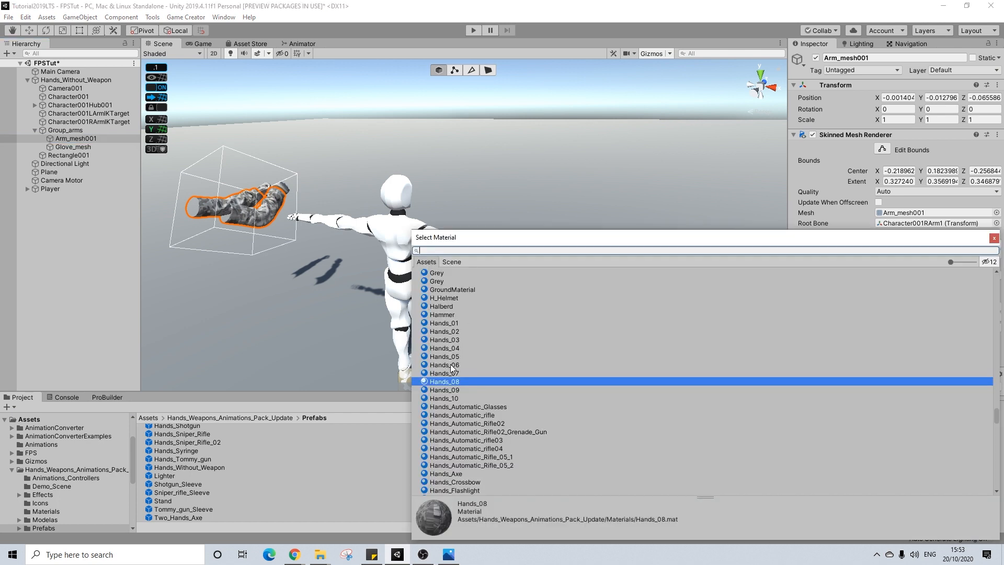
left_click(451, 364)
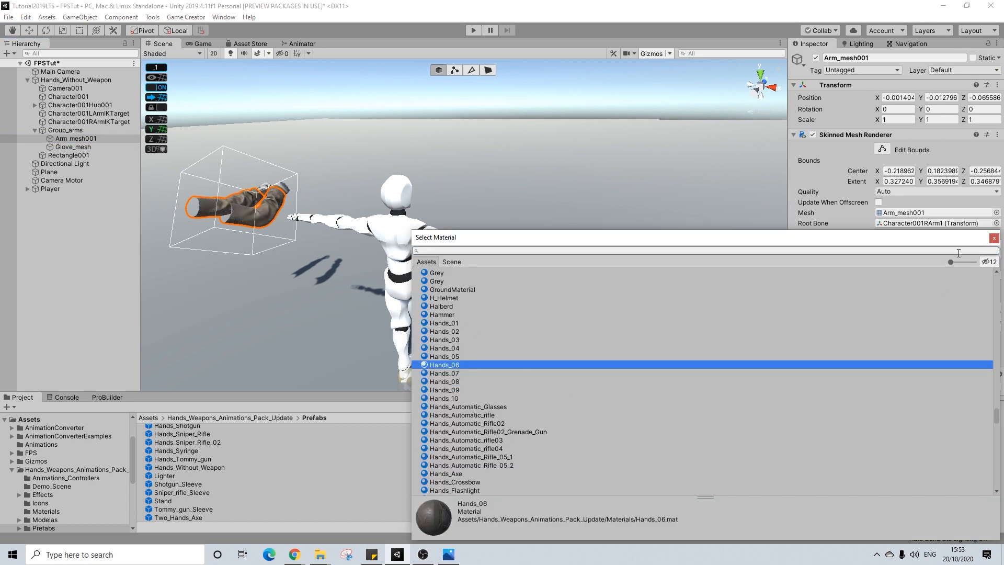
left_click(994, 238)
- Assign the Hands_05 material to Glove_mesh inside the Group_arms object
left_click(75, 146)
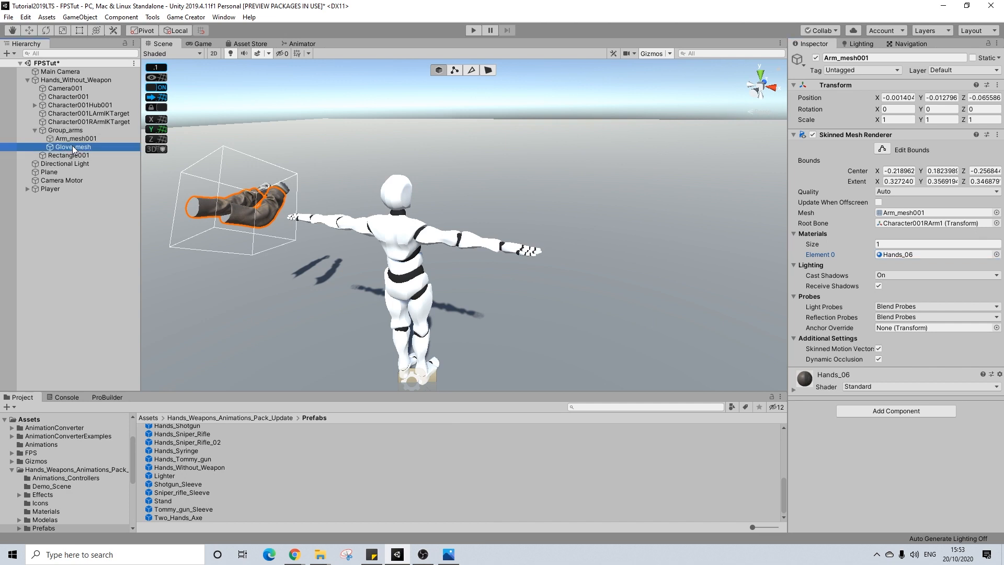
left_click(997, 254)
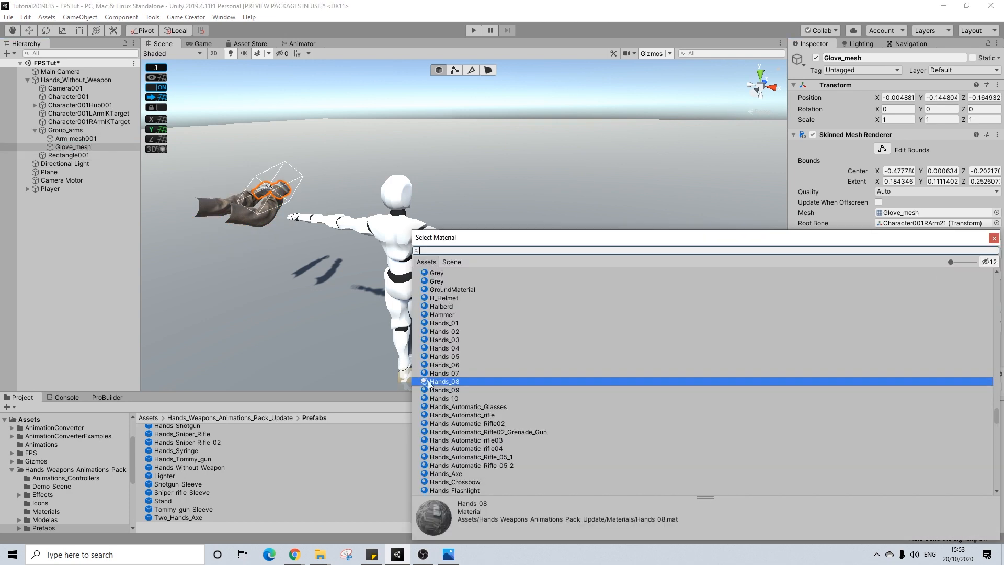
left_click(464, 356)
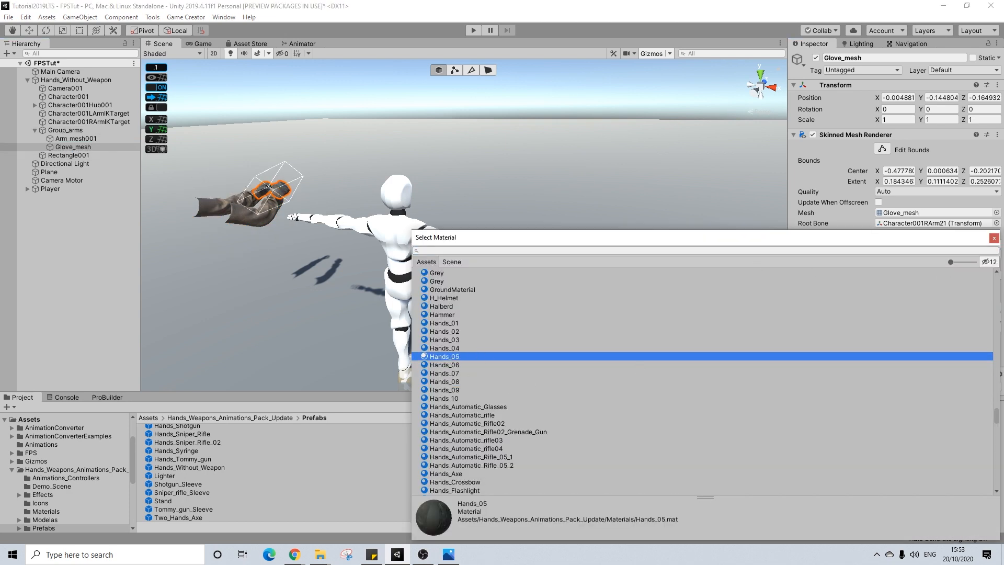
left_click(995, 238)
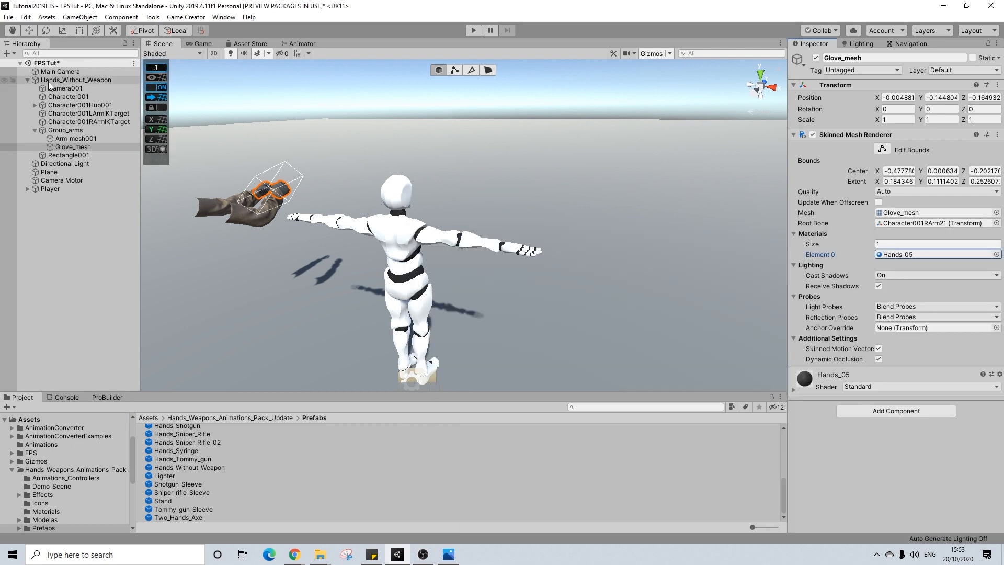
- Open the Prefabs folder inside FPS and delete Hands_Without_Weapon from the scene
left_click(31, 80)
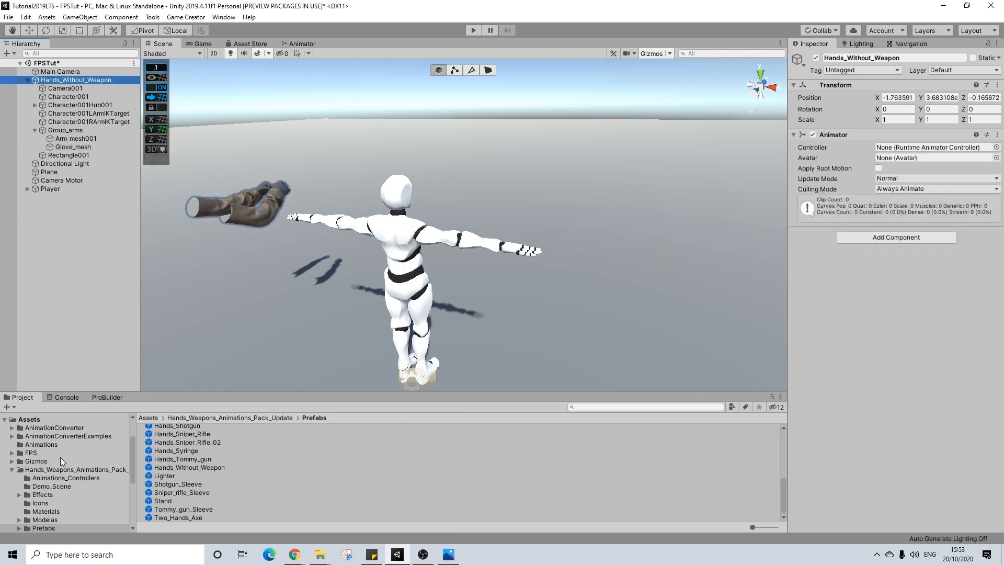
left_click(32, 453)
double_click(167, 428)
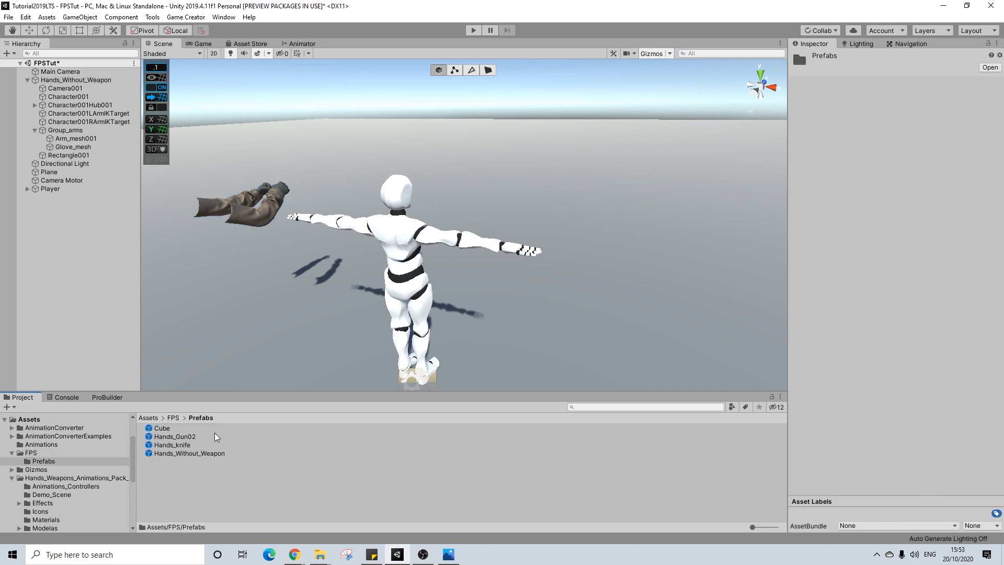
mouse_move(76, 81)
left_mouse_down()
mouse_move(24, 395)
mouse_move(208, 477)
mouse_move(285, 403)
mouse_move(78, 107)
mouse_move(77, 81)
left_mouse_up()
key("Delete")
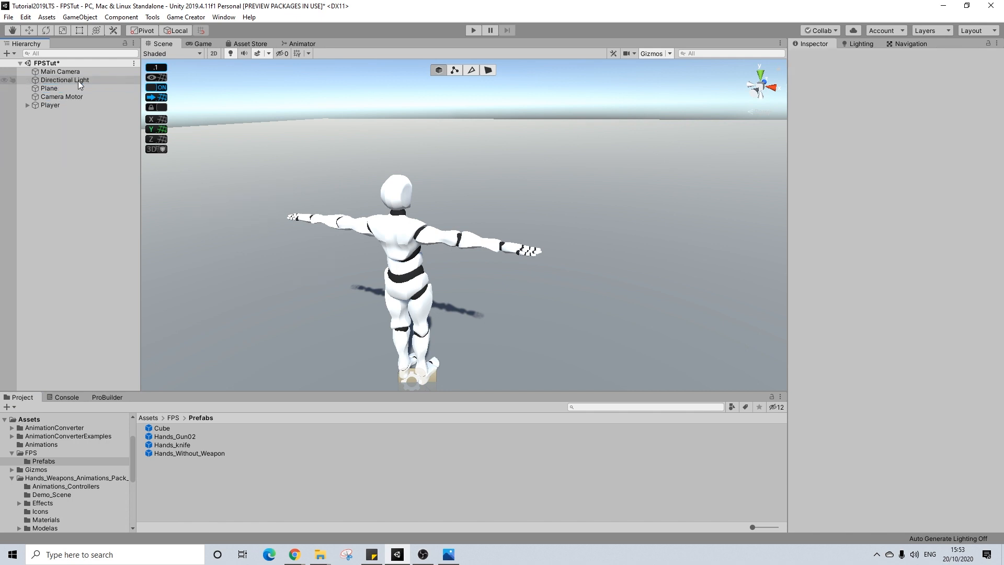
- Replace the Player's character model with the Hands_Without_Weapon prefab from the FPS Prefabs folder
left_click(184, 453)
left_click_drag(914, 446, 967, 444)
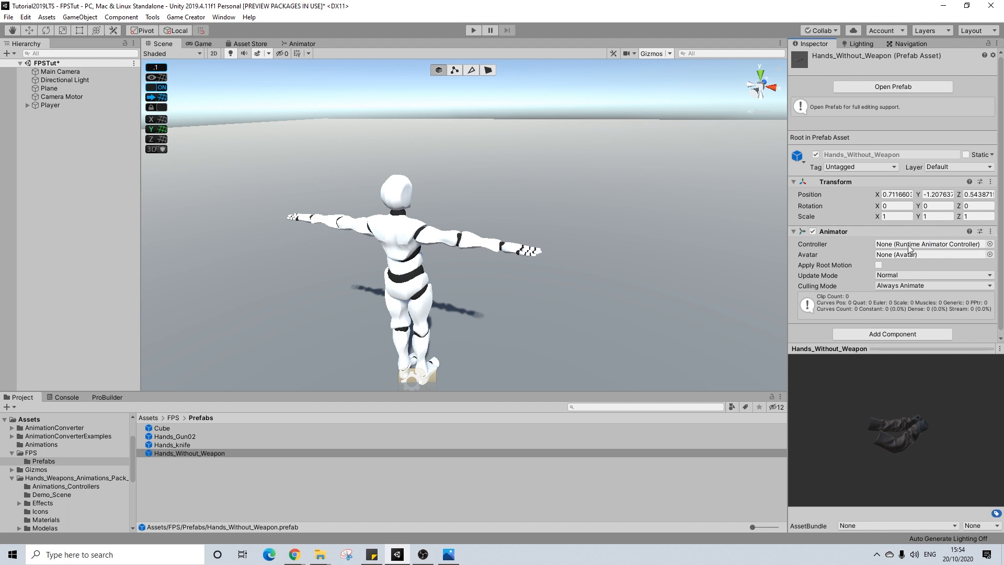
left_click(38, 105)
left_click(28, 105)
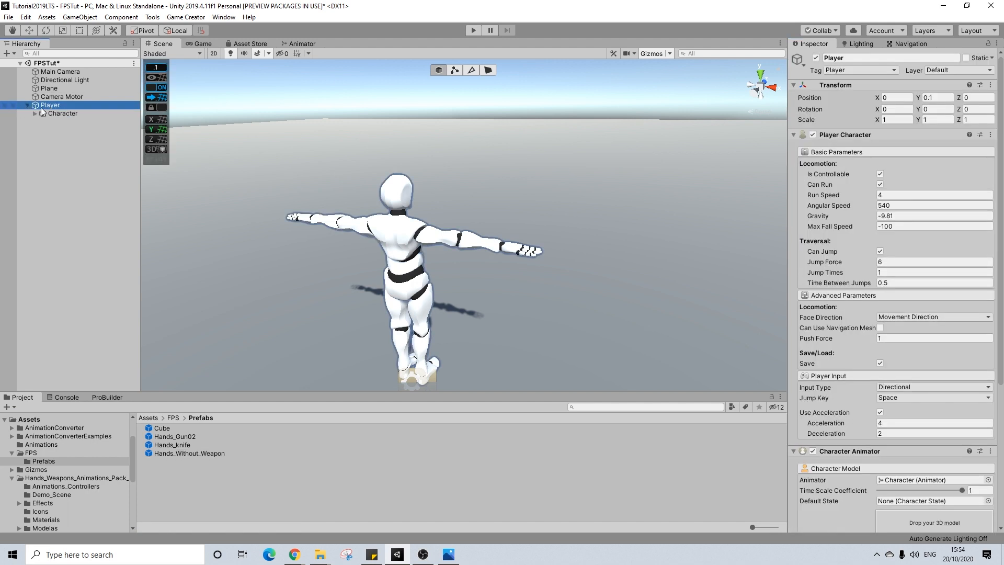
left_click_drag(203, 453, 928, 423)
left_click_drag(497, 233, 378, 234, "alt")
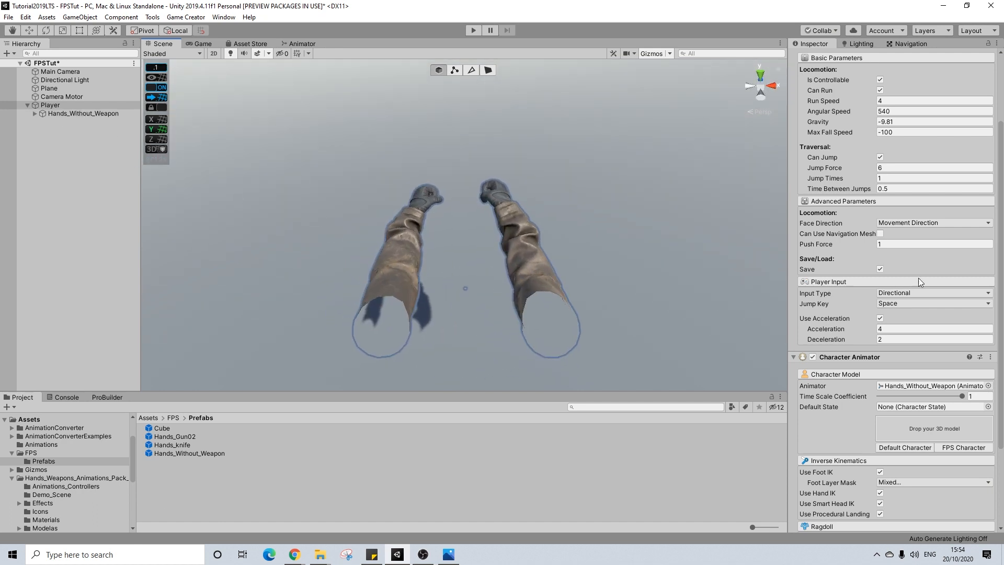
- Set the Player's face direction to Camera Direction, disable Can Run and set the run speed to 6
left_click(902, 222)
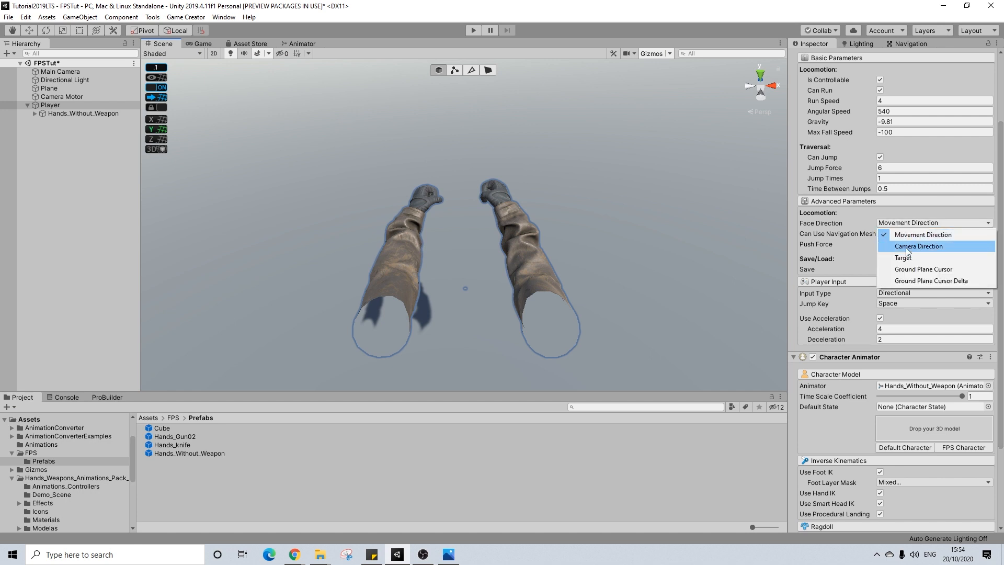
left_click(912, 247)
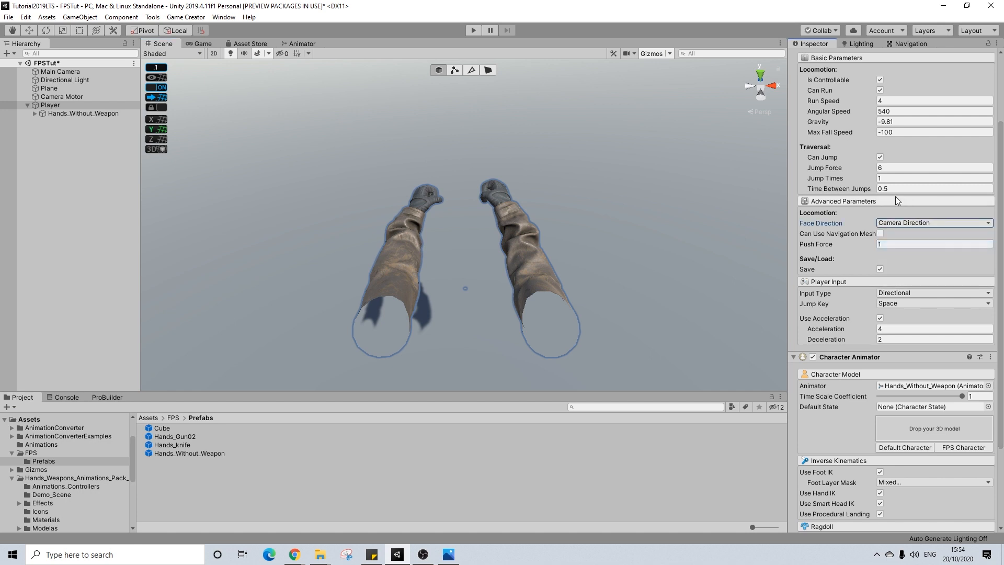
left_click(881, 91)
left_click(887, 101)
type("6")
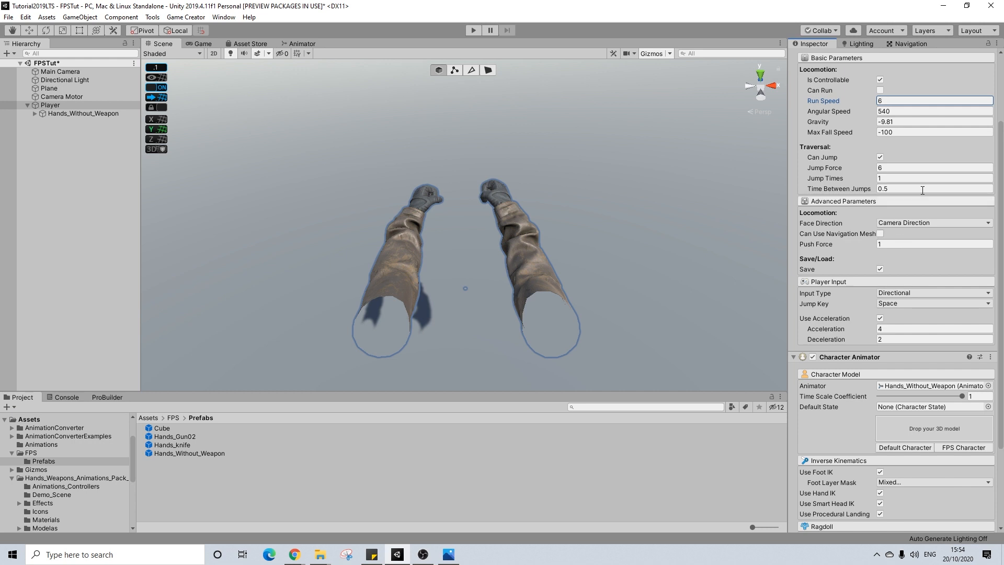
- Set the Player's angular speed to 60 and disable Use Acceleration
scroll(895, 300, "down", 3)
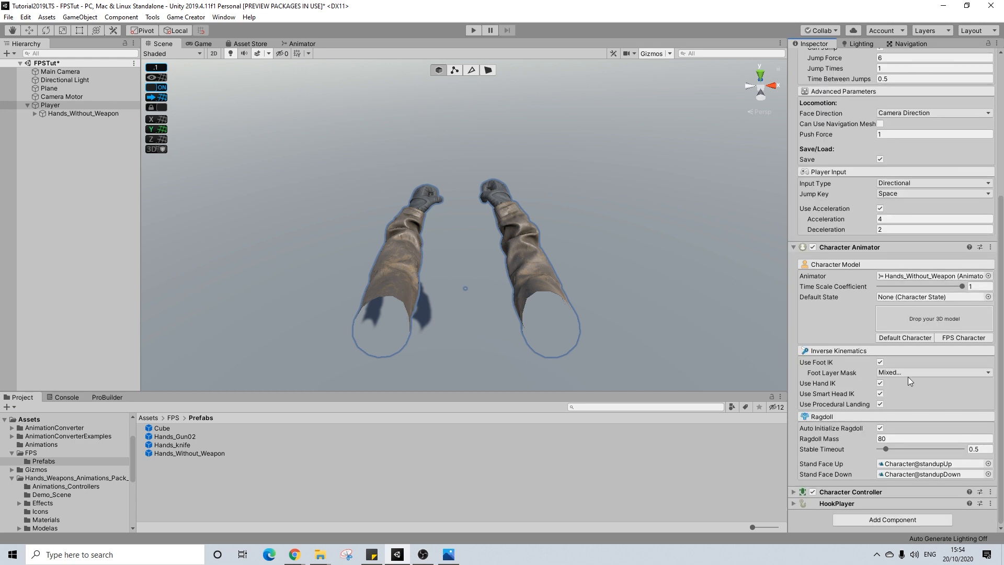
scroll(893, 233, "up", 5)
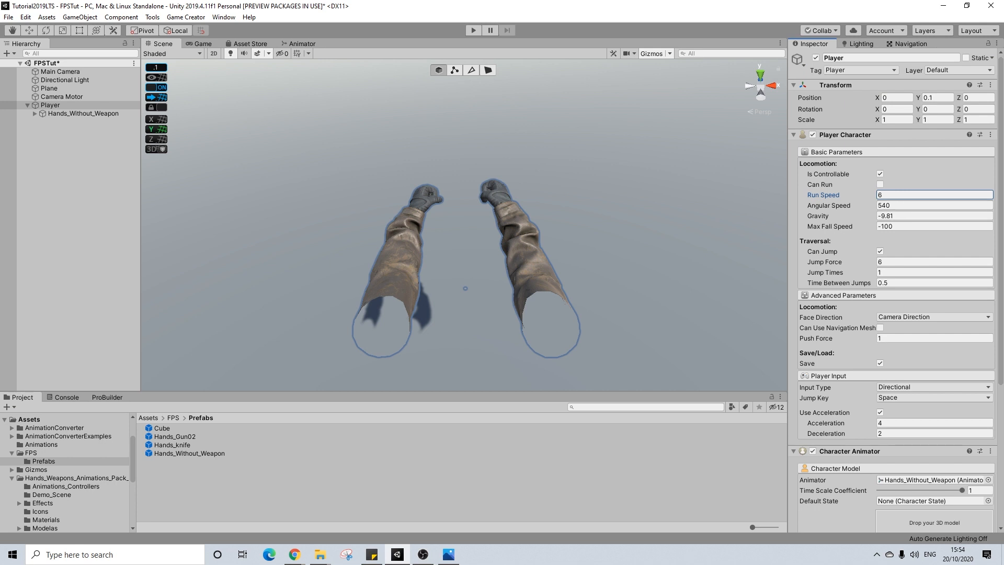
key("alt+Tab")
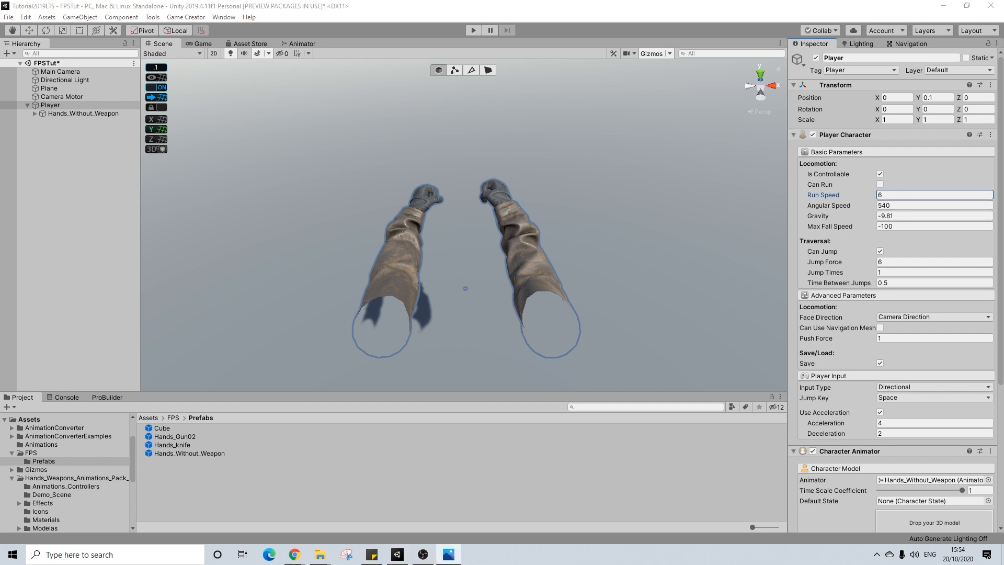
left_click(901, 209)
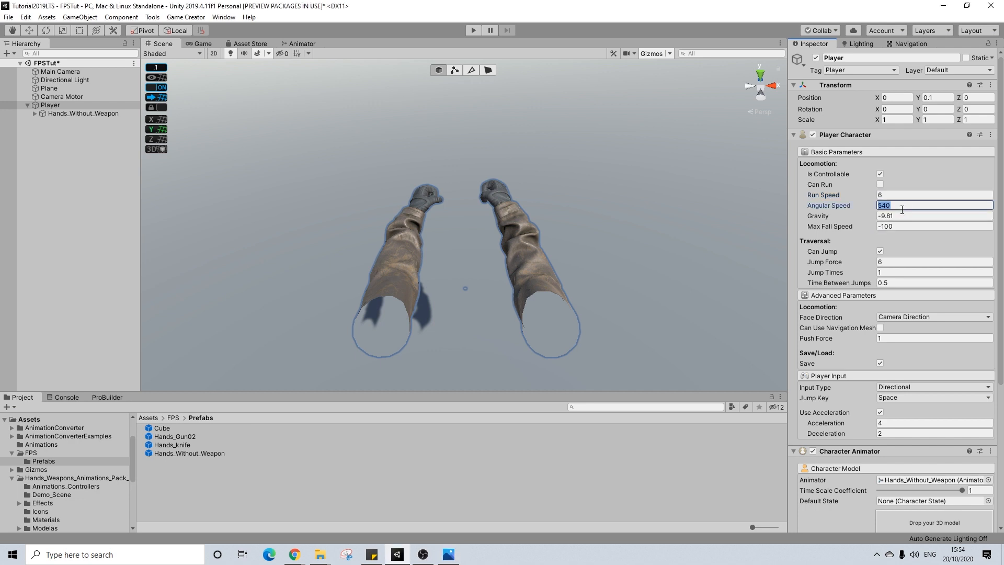
type("60")
left_click(880, 412)
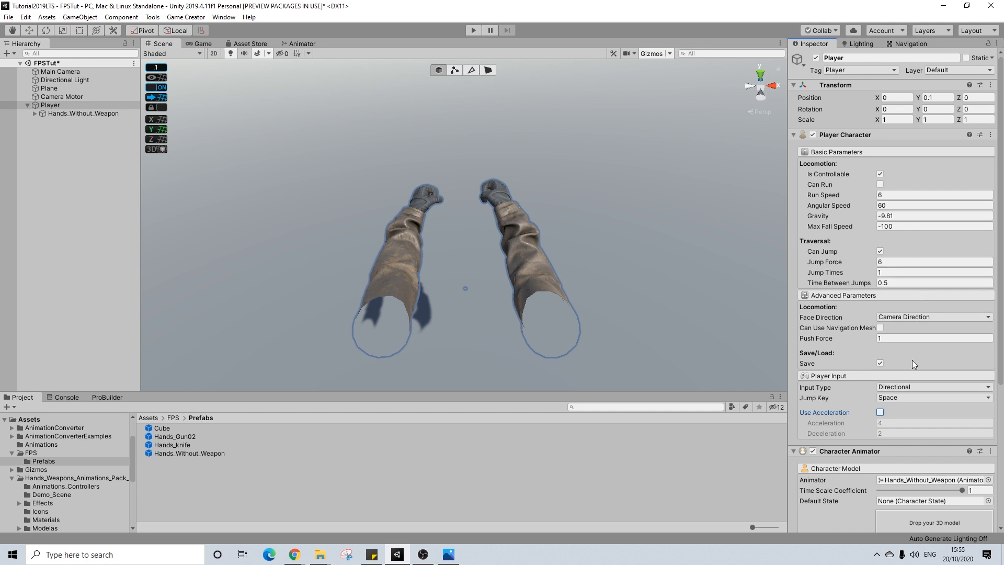
- Review the Player's Character Animator settings and inspect the EmptyIdle character state in the FPS folder
scroll(899, 328, "down", 6)
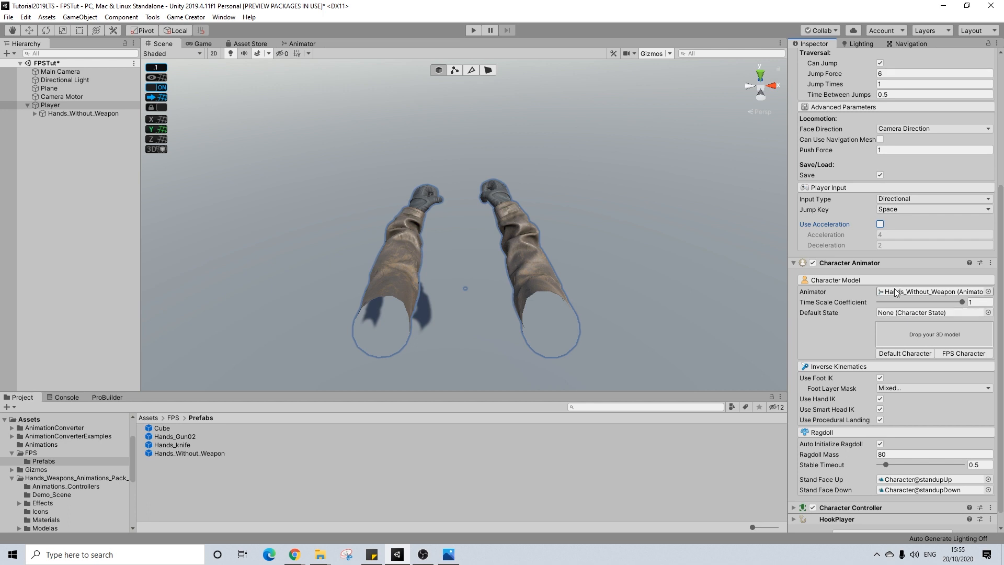
left_click(172, 417)
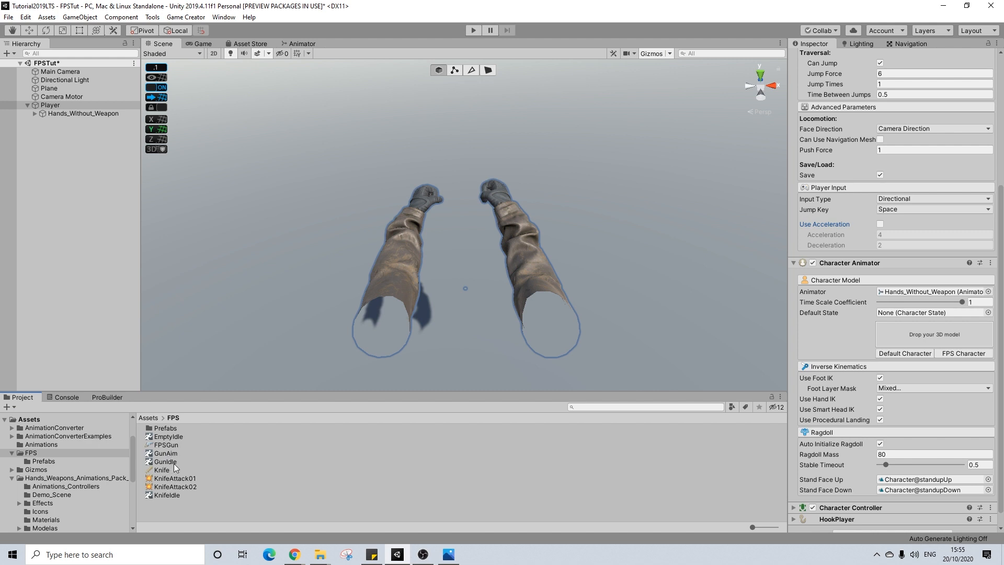
left_click(167, 437)
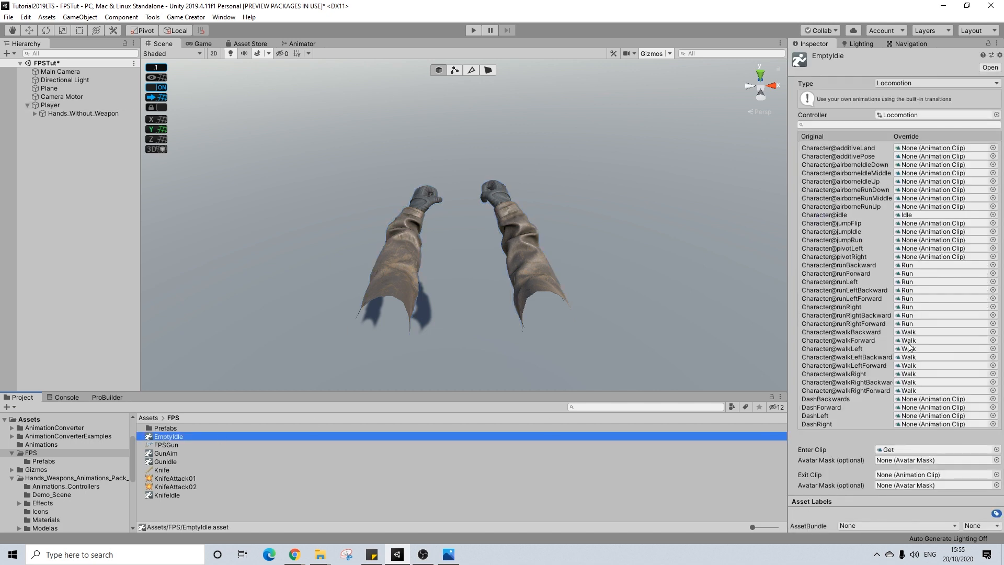
- Create a Game Creator locomotion character state in the FPS folder and delete it again
right_click(142, 503)
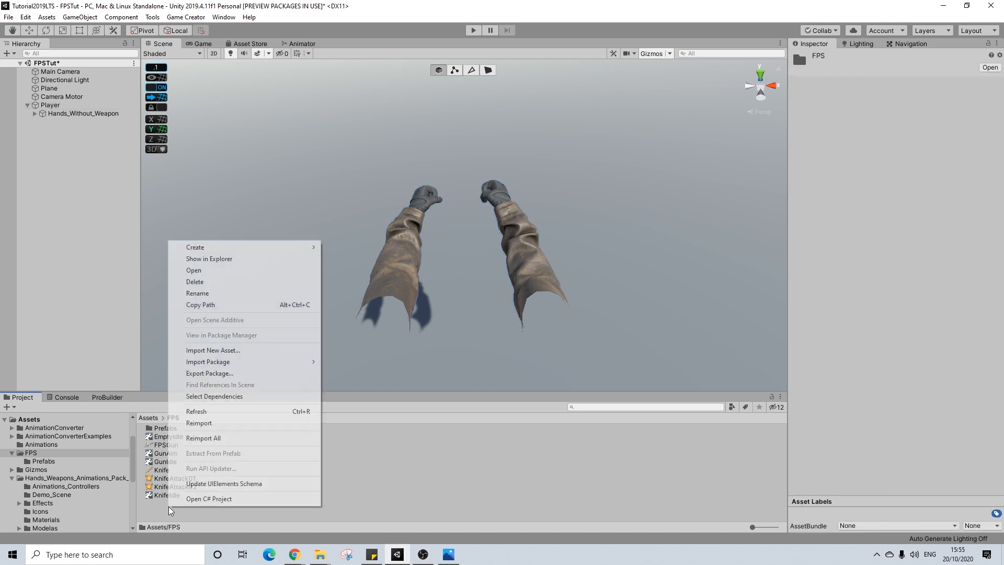
mouse_move(313, 247)
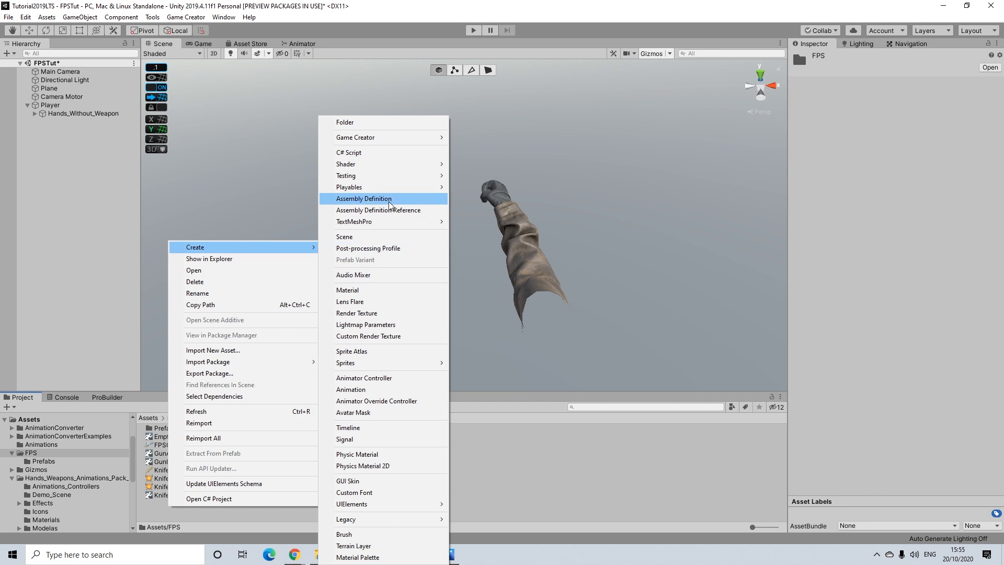
mouse_move(413, 137)
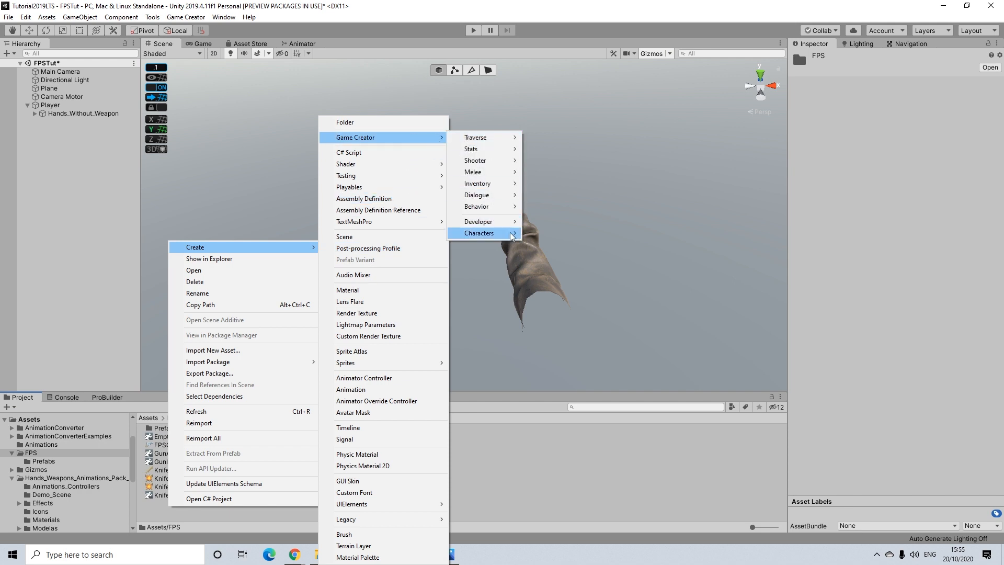
mouse_move(497, 232)
left_click(563, 244)
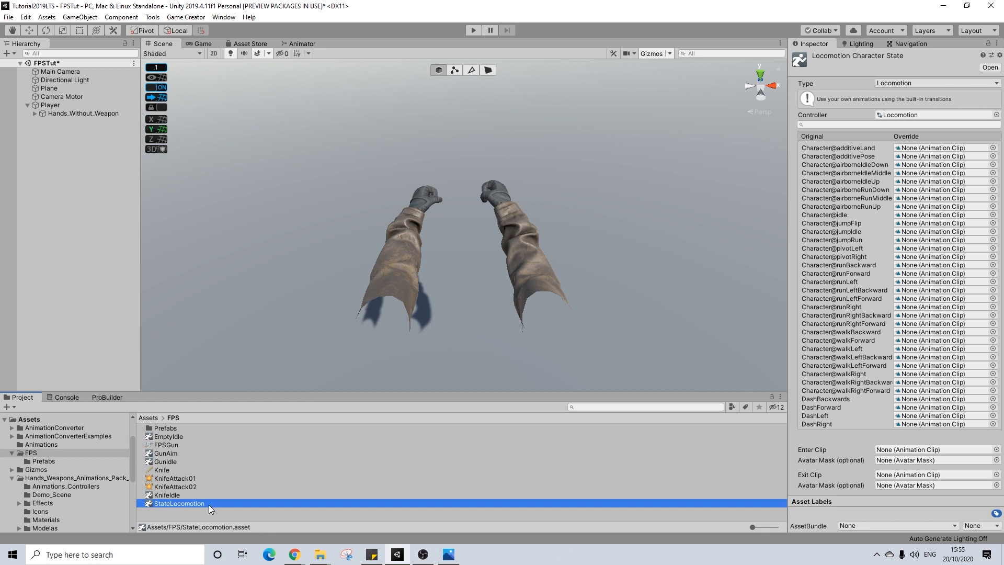
key("Delete")
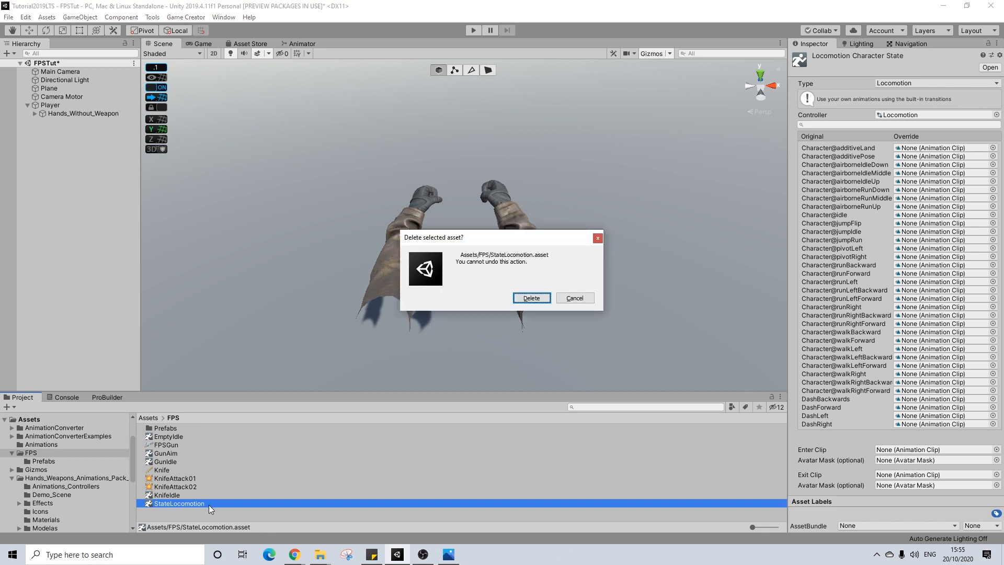
left_click(532, 296)
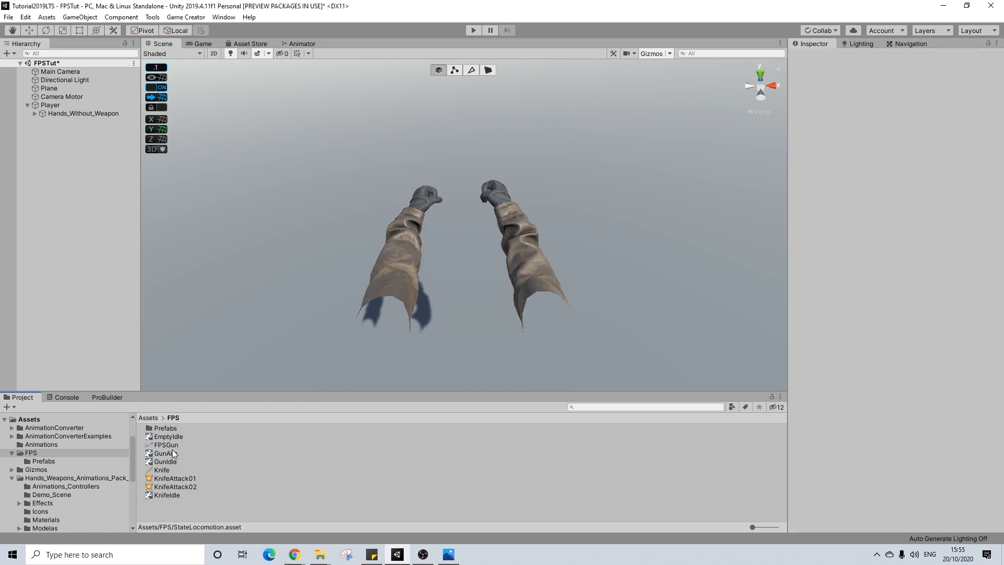
- Examine the EmptyIdle state's animation overrides and locate the clip used for Character@idle in the project
left_click(176, 438)
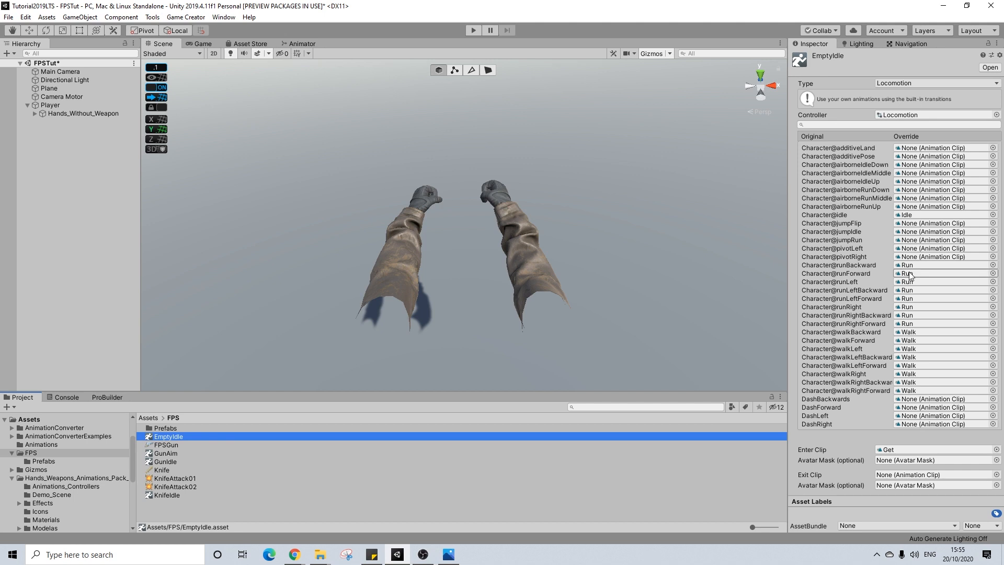
left_click(905, 214)
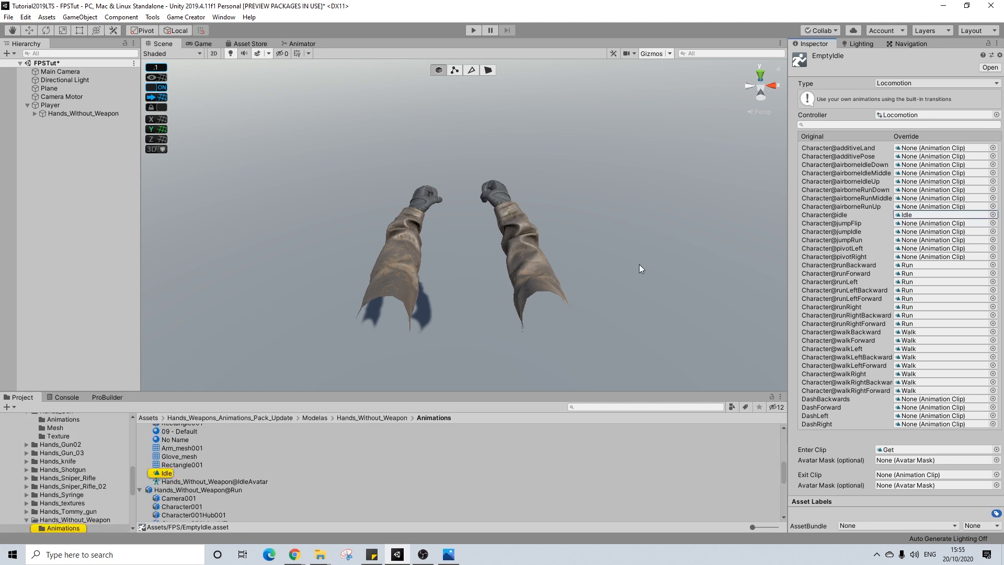
scroll(180, 454, "down", 3)
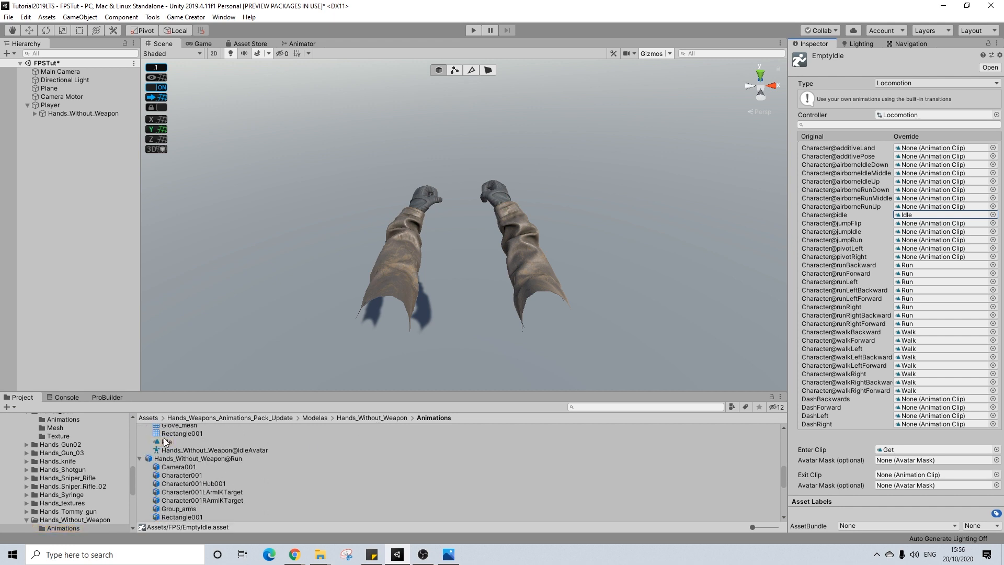
scroll(202, 448, "up", 6)
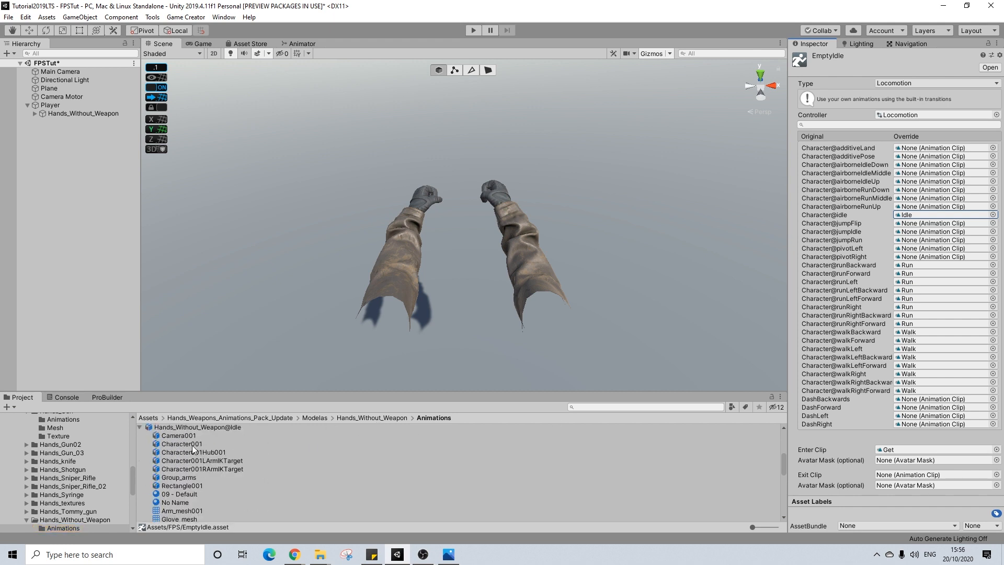
- Check the Idle clip's import and loop settings and look through the Run and Walk animation files of Hands_Without_Weapon
scroll(237, 428, "up", 1)
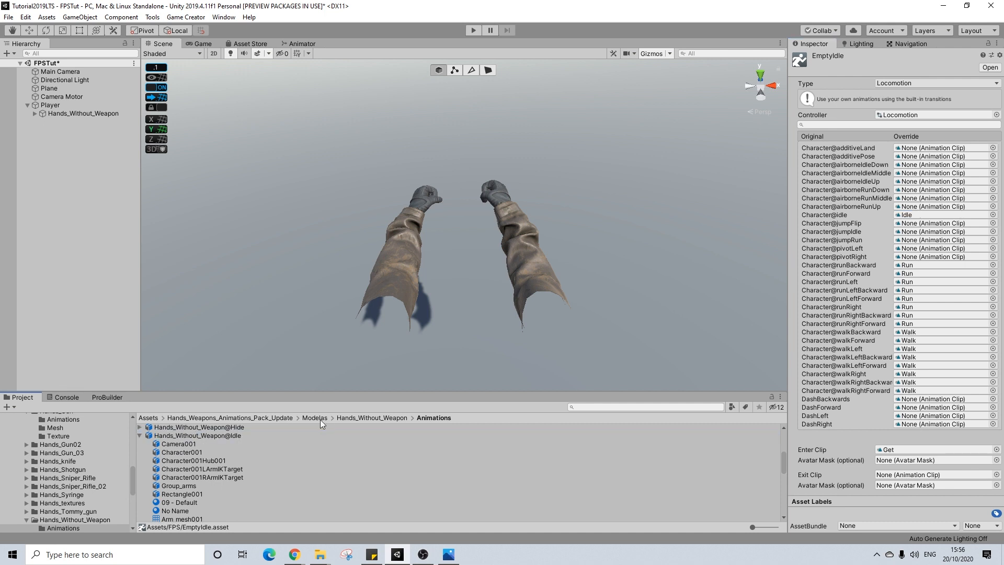
left_click(238, 437)
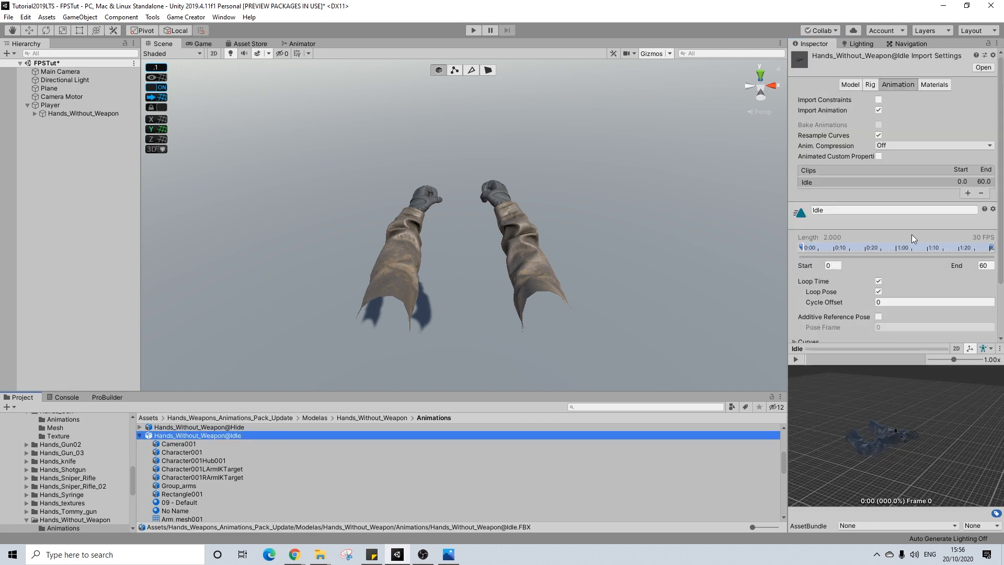
left_click(879, 292)
scroll(897, 304, "down", 2)
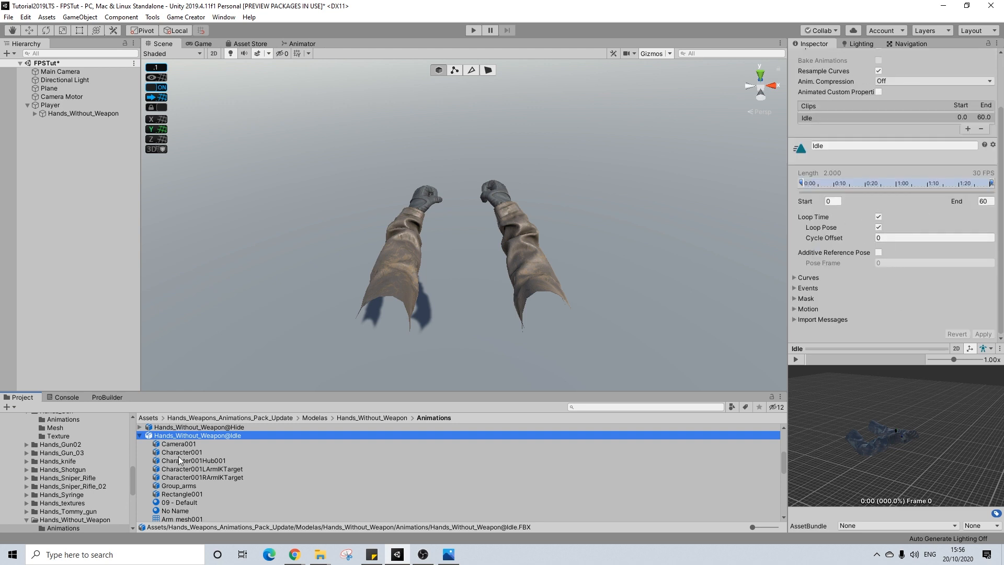
scroll(221, 453, "down", 3)
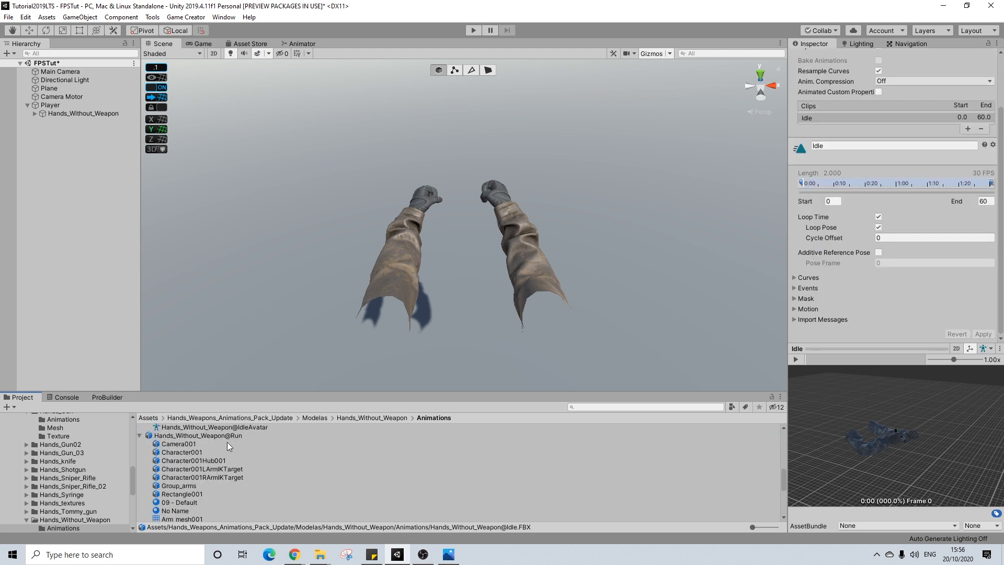
scroll(222, 463, "down", 5)
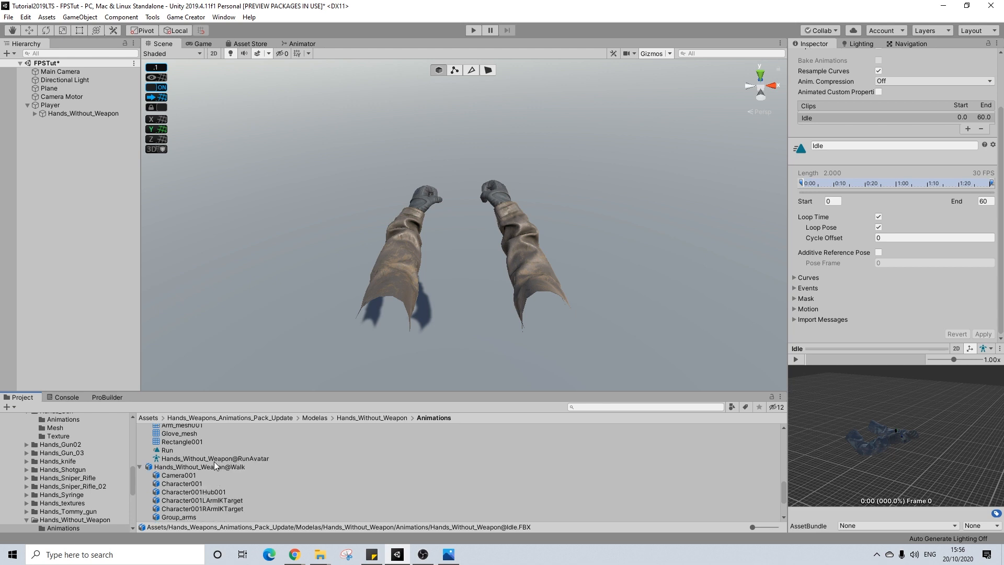
scroll(227, 472, "up", 6)
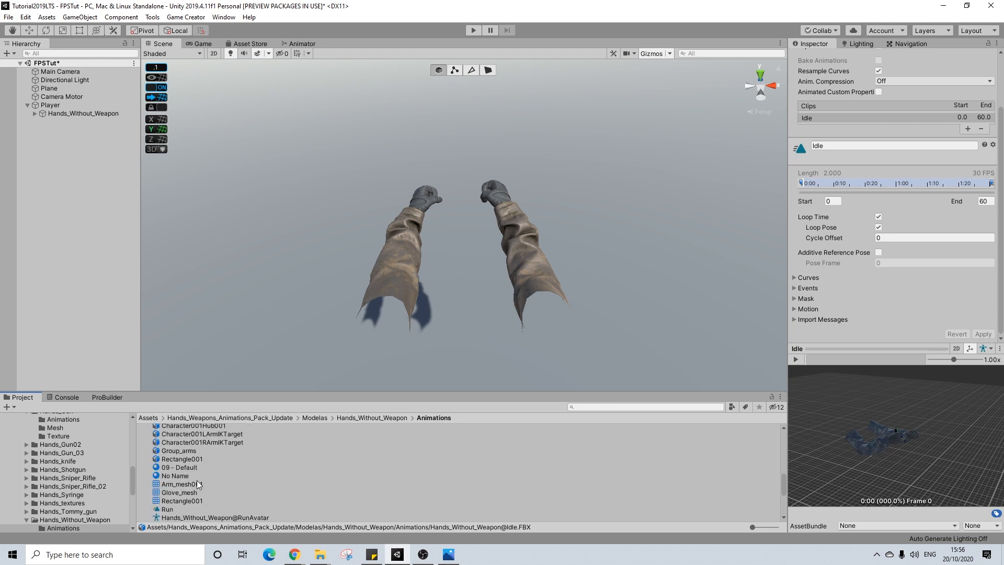
scroll(197, 466, "up", 3)
- Assign the EmptyIdle character state from the FPS folder as the Player's Default State
left_click(54, 105)
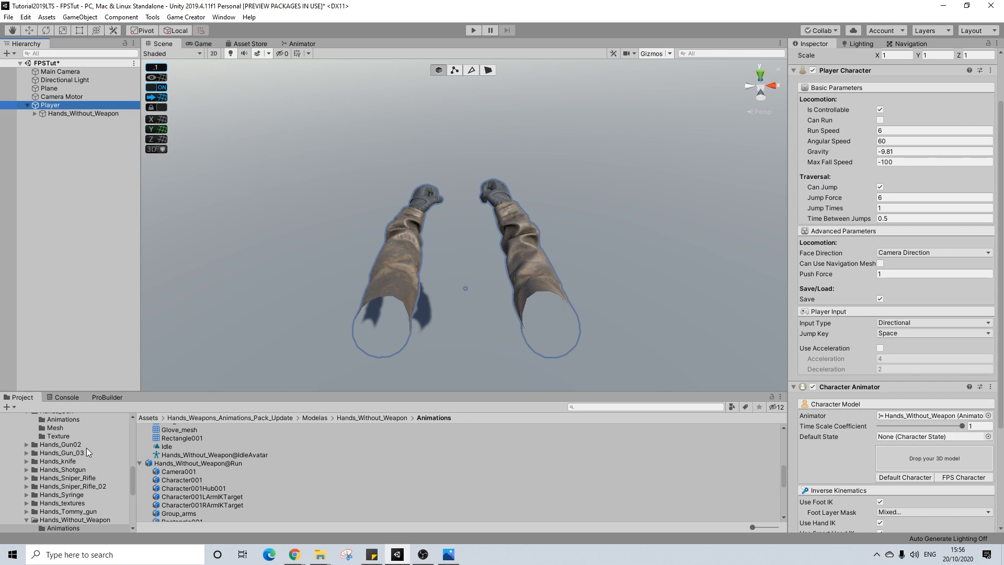
scroll(68, 449, "up", 10)
left_click(31, 447)
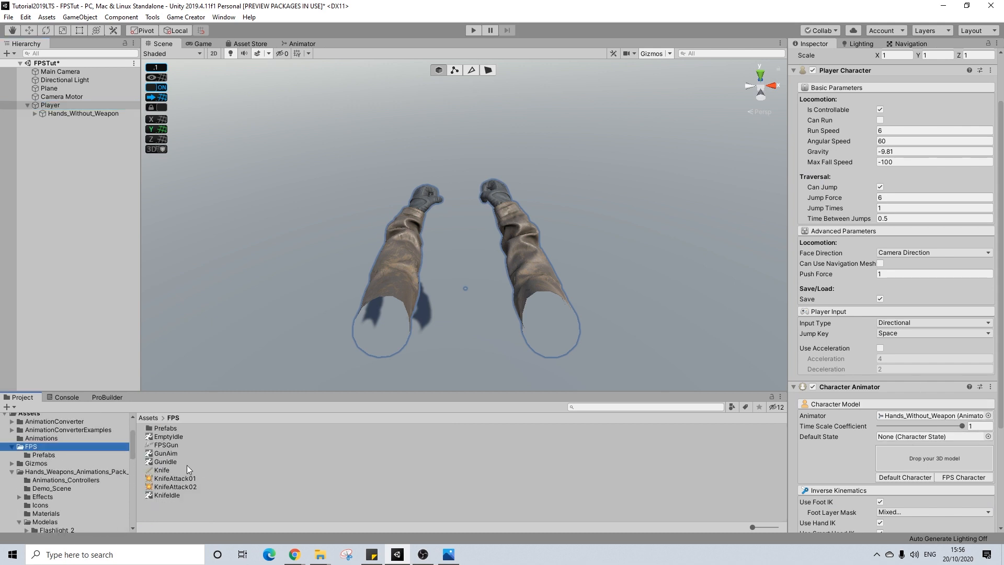
left_click(164, 439)
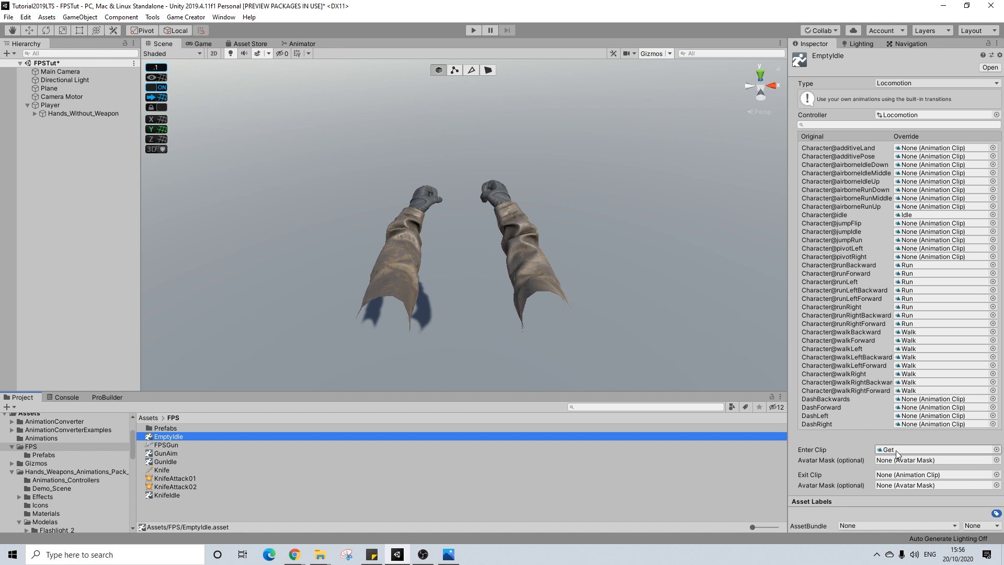
left_click(45, 104)
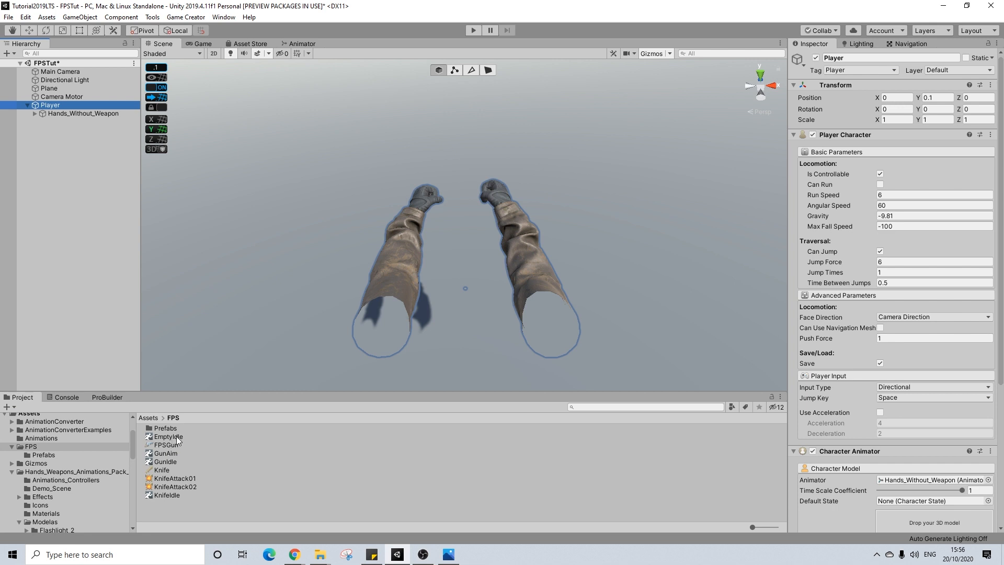
left_click_drag(174, 437, 931, 501)
scroll(468, 338, "down", 3)
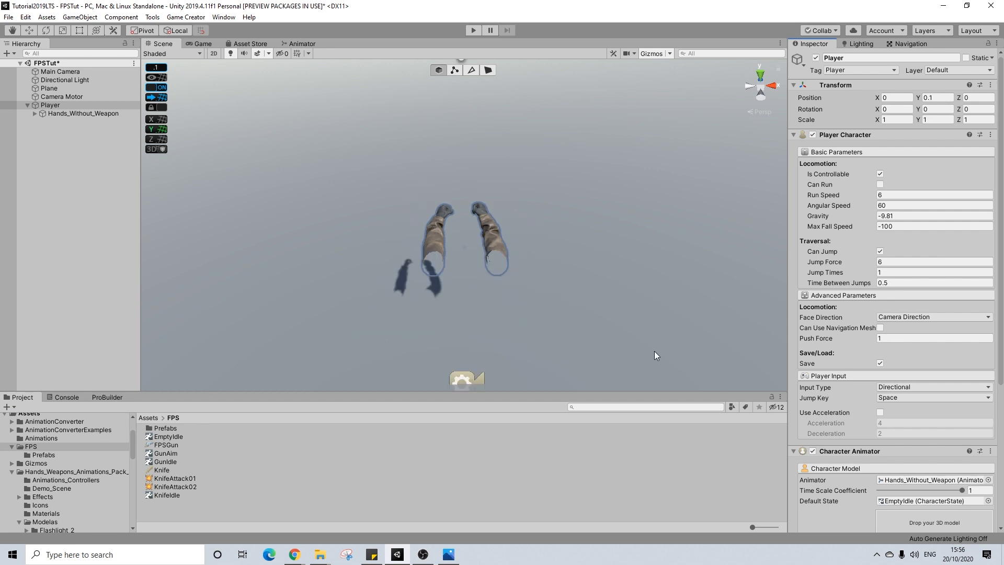
left_click_drag(453, 259, 464, 235, "alt")
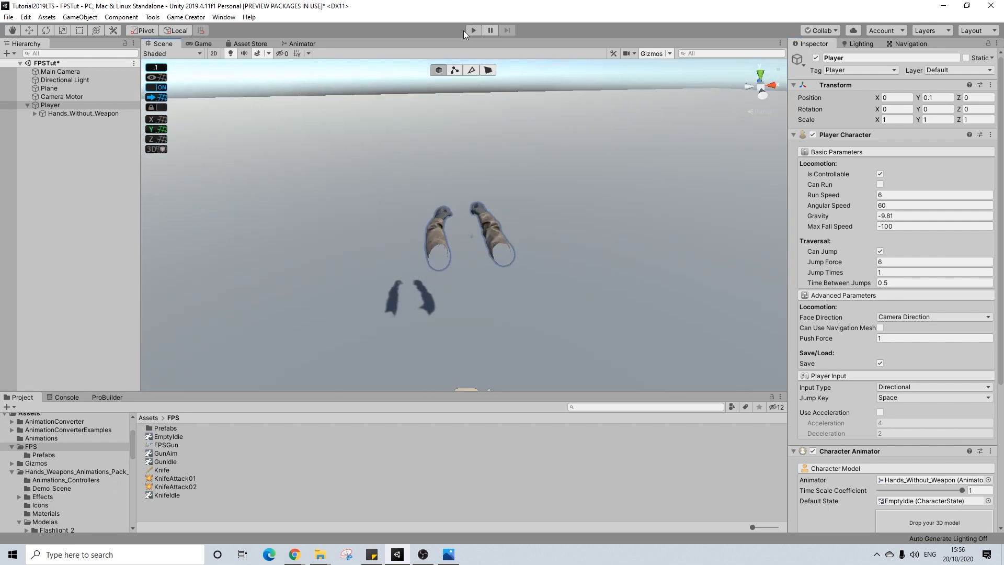
- Change the Camera Motor's type to First Person Camera
left_click(55, 96)
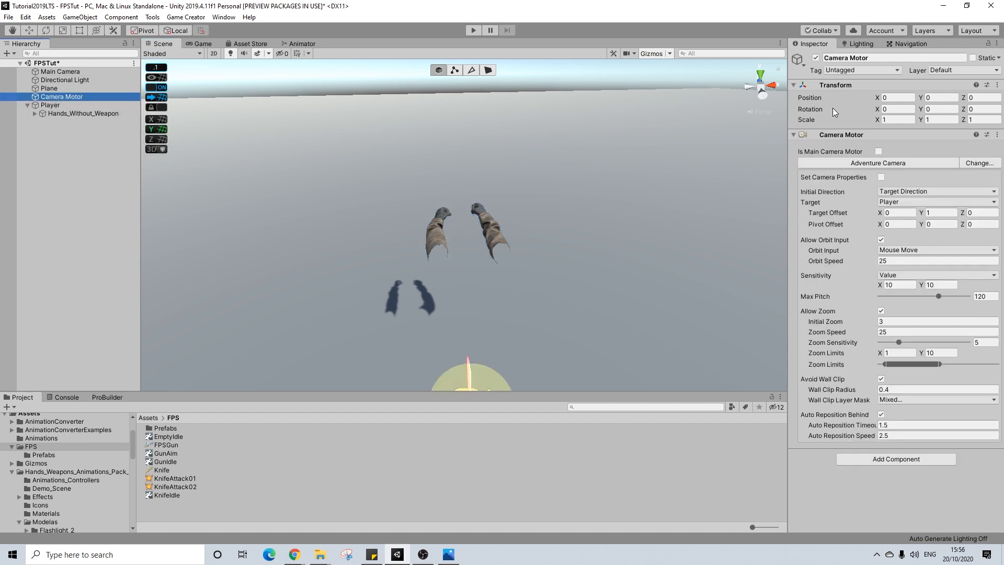
left_click(976, 164)
left_click(933, 179)
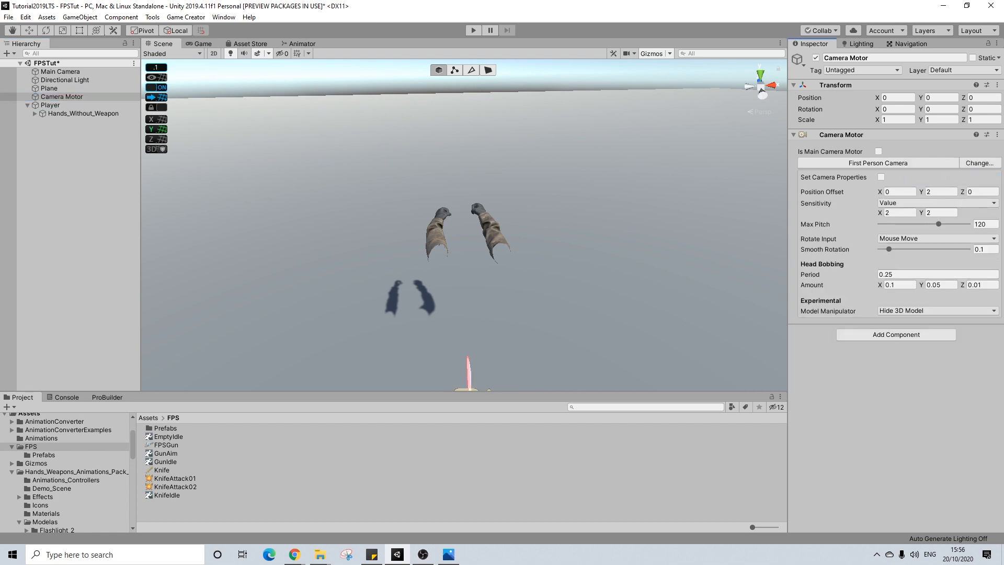
- Set the Camera Motor's Position Offset to Y 1.7 and Z 0.1, and its Max Pitch to 60
left_click(944, 192)
type("1.7")
key("Tab")
type("0.1")
left_click(902, 213)
left_click(985, 223)
type("60")
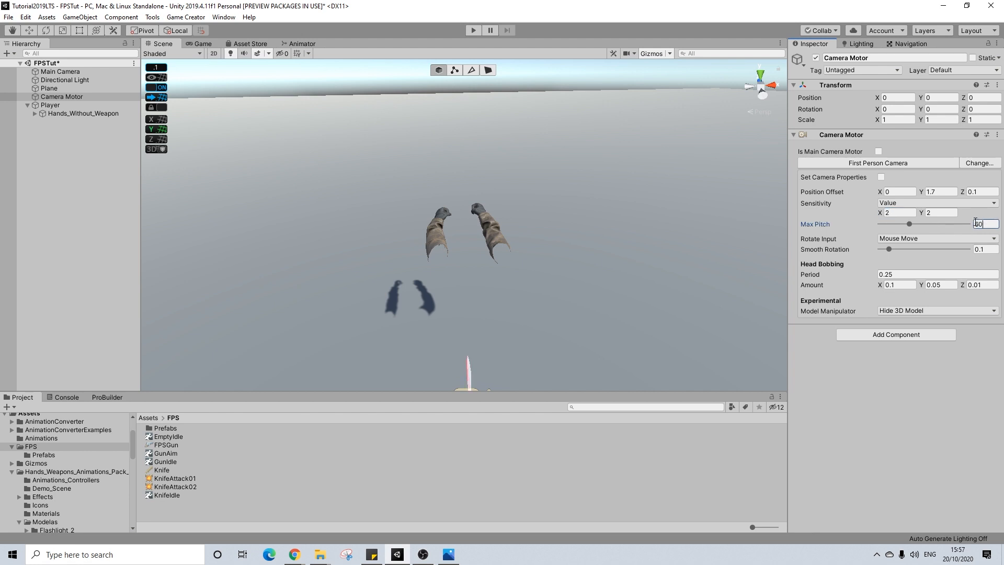
- Set the Head Bobbing Period to 0.5 and the Model Manipulator to Stiff Spine Animation
left_click(911, 275)
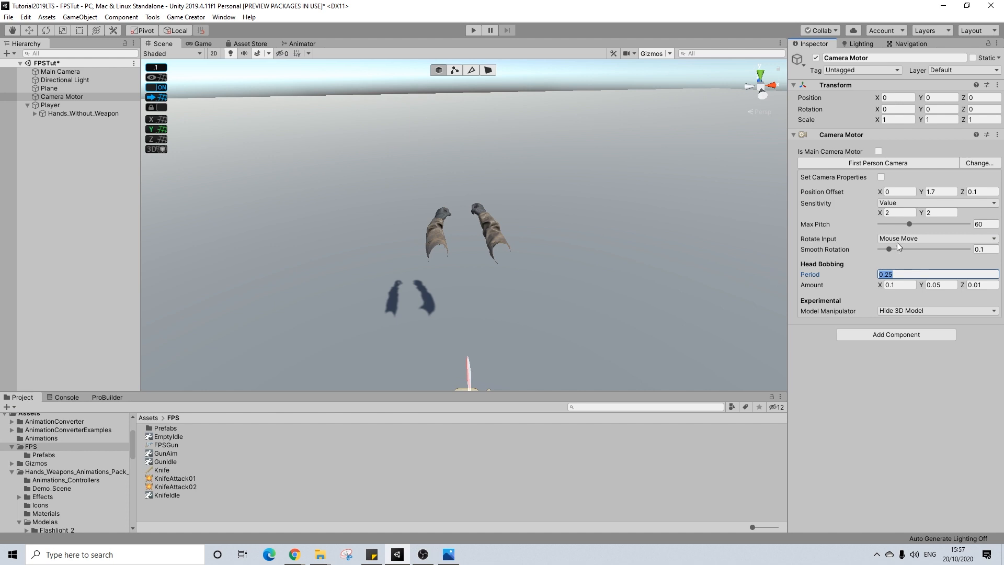
type("0.5")
left_click(897, 311)
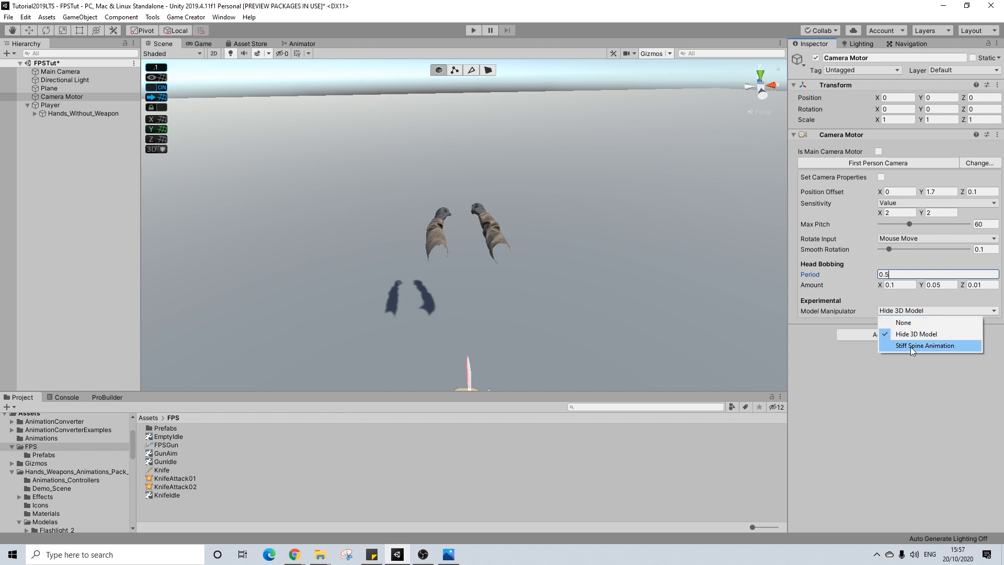
left_click(911, 347)
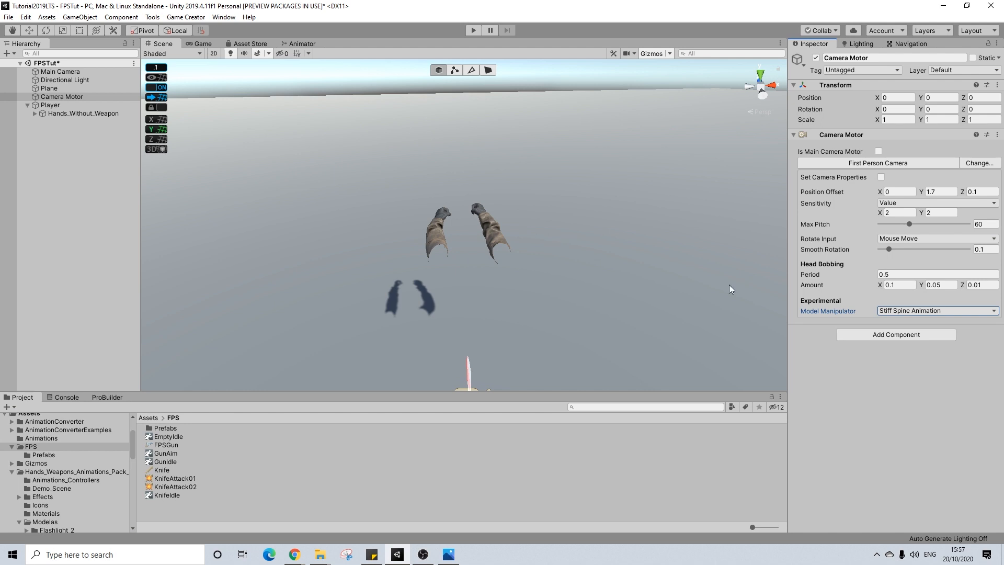
- Try Position Offset values of Y 1.8 and Z 0 on the Camera Motor, and restore 1.7 and 0.1
left_click(939, 191)
type("1.8")
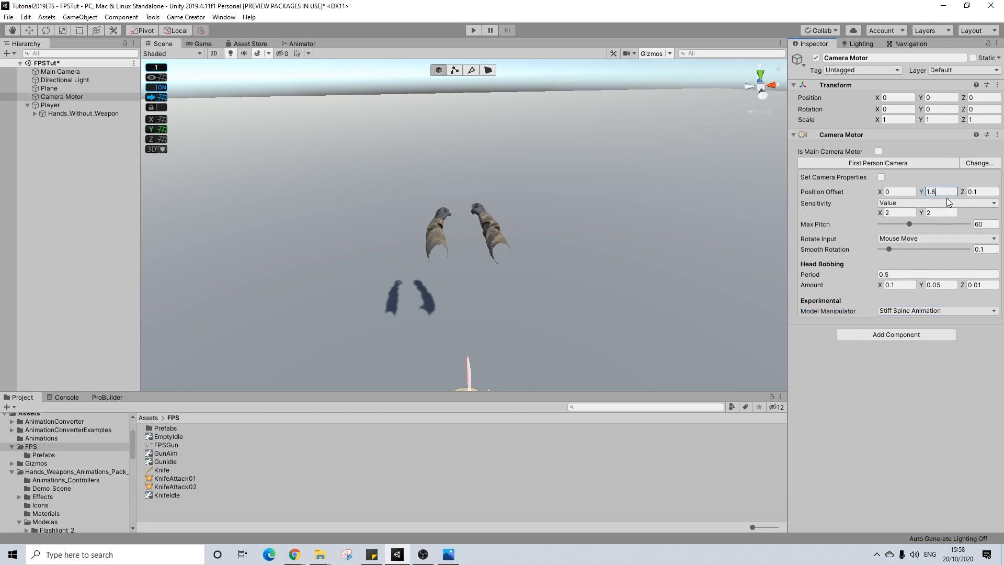
key("Return")
type("1.7")
left_click(988, 191)
type("0")
key("Return")
type("0.1")
- Try a near clipping plane of 0.3 on the Main Camera and set it back to 0.01
left_click(67, 71)
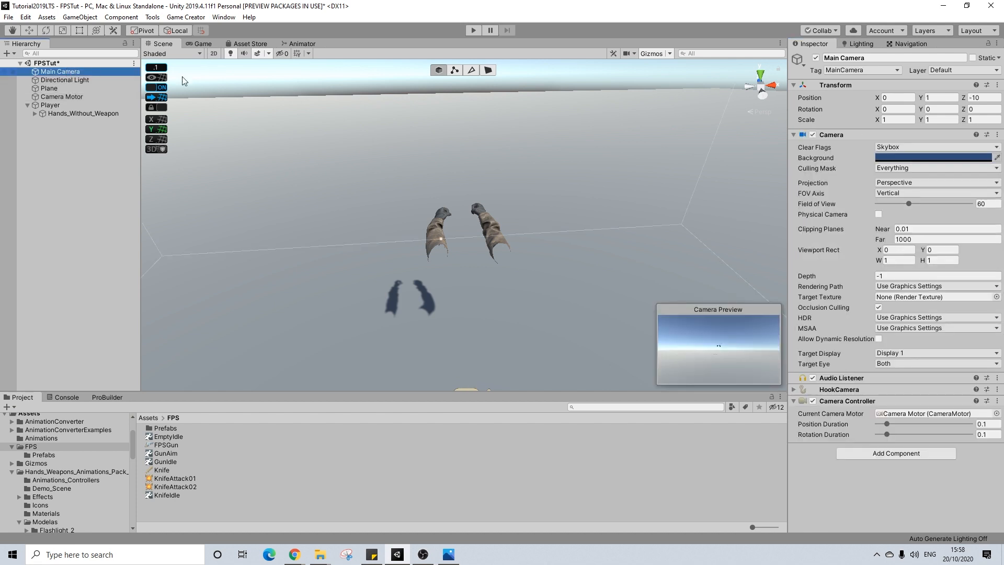
left_click(925, 231)
type("0.3")
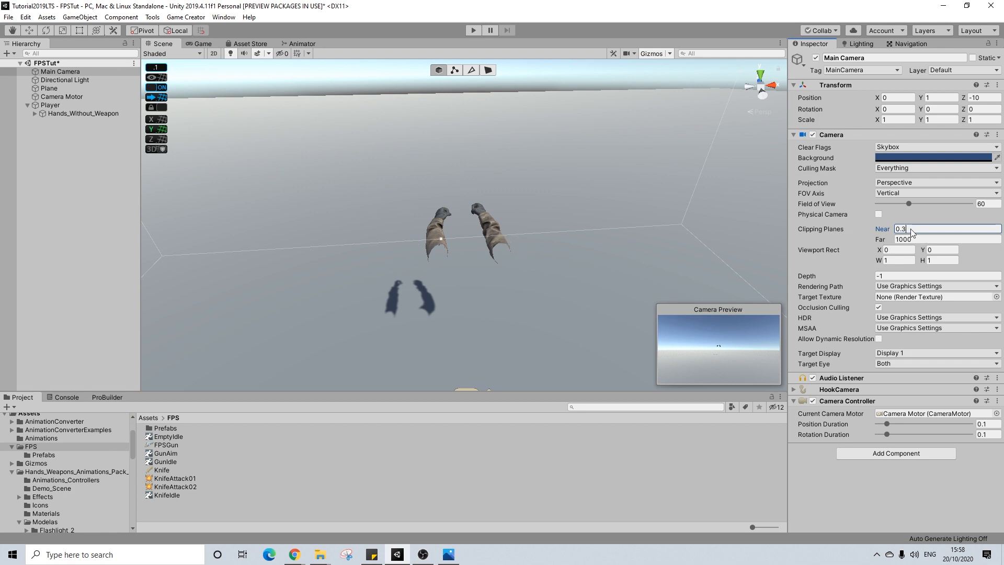
key("BackSpace")
type("01")
key("Return")
left_click(943, 240)
- Play-test the scene by walking and looking around with the first-person hands, and stop the test
left_click(470, 31)
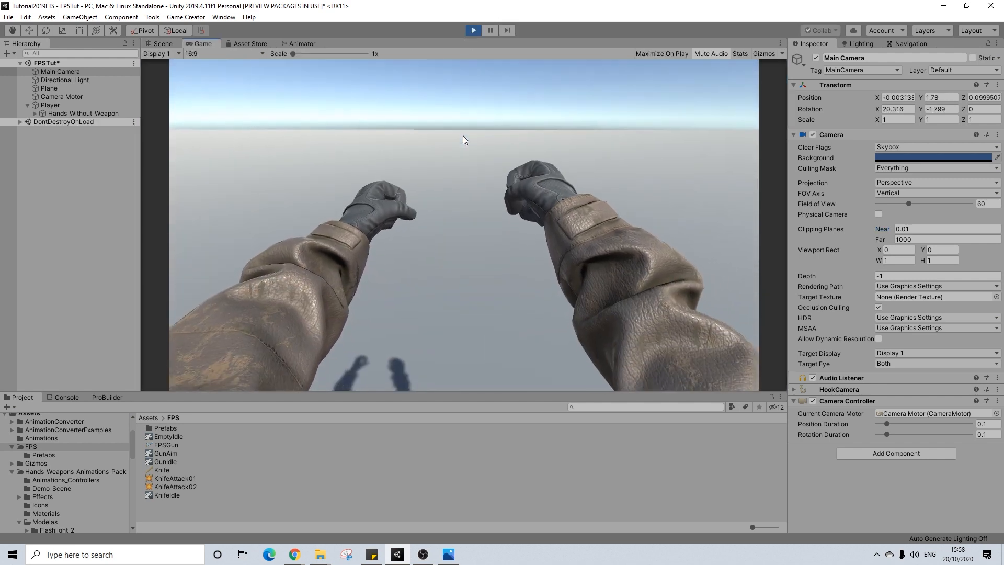
key("w")
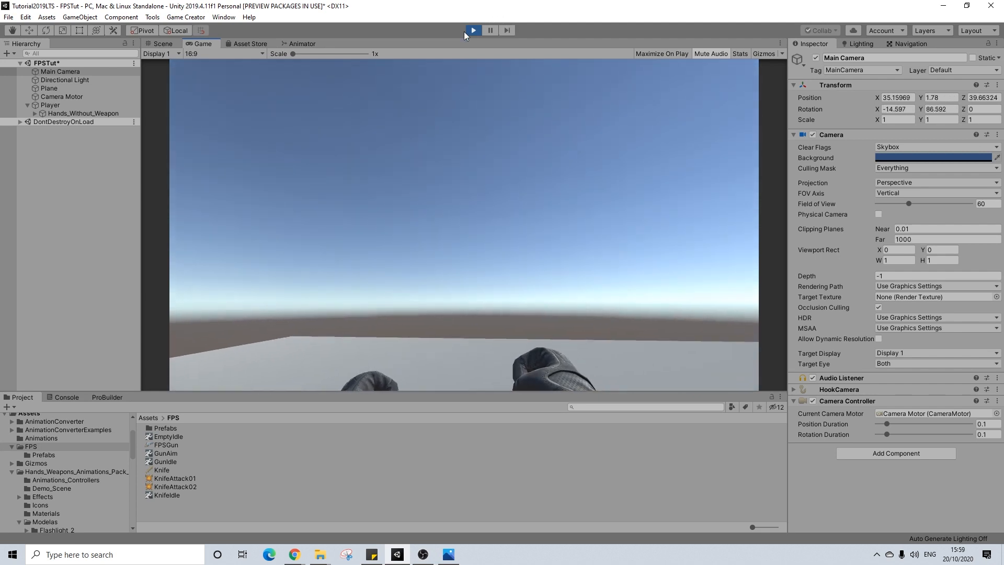
left_click(470, 31)
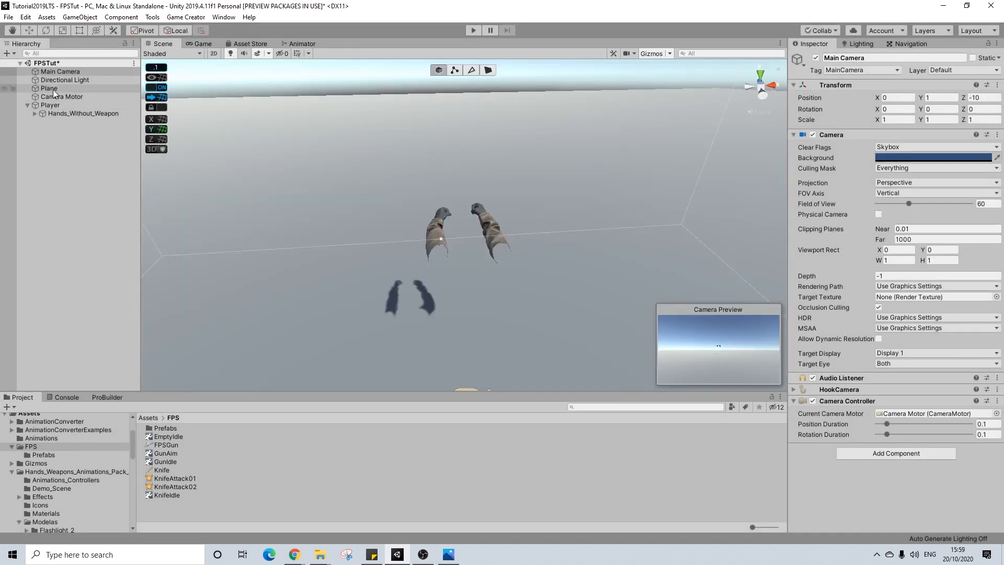
- Create an empty child object under Player and name it Movement
left_click(50, 105)
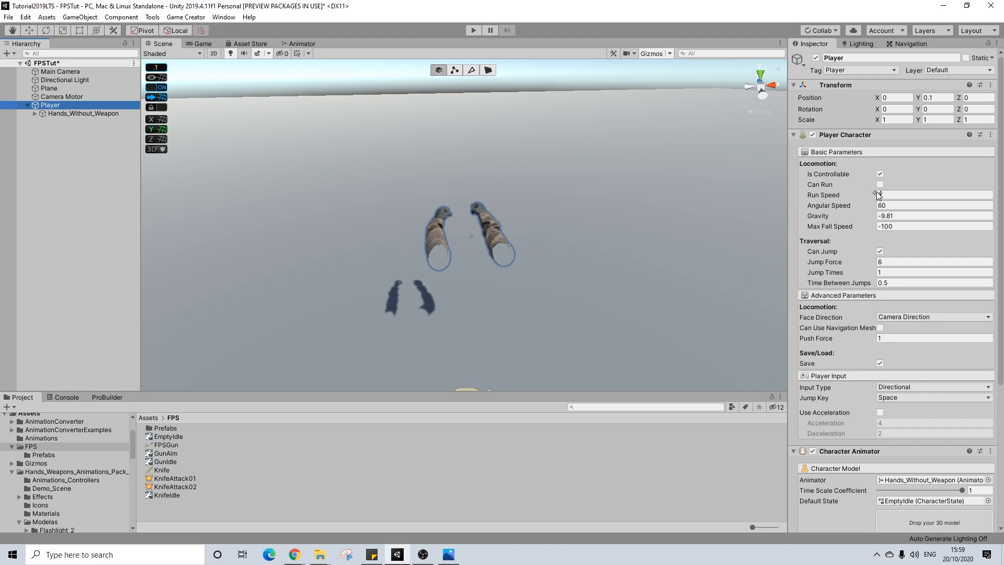
right_click(50, 105)
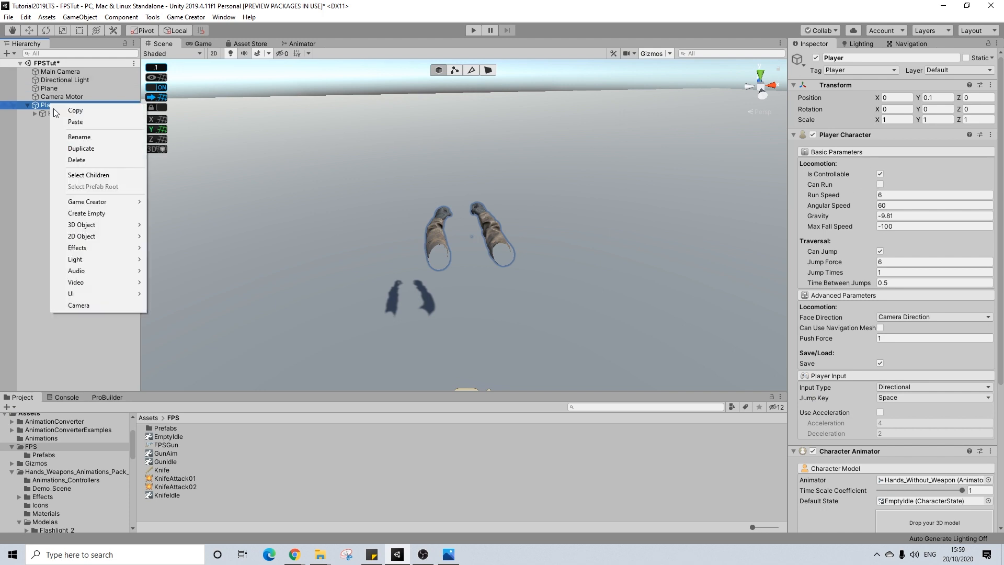
left_click(98, 218)
left_click(844, 57)
type("Movement")
key("Return")
- Add a Trigger component to the Movement object and change its trigger type to On Key Hold
left_click(856, 139)
type("trig")
key("Return")
left_click(916, 159)
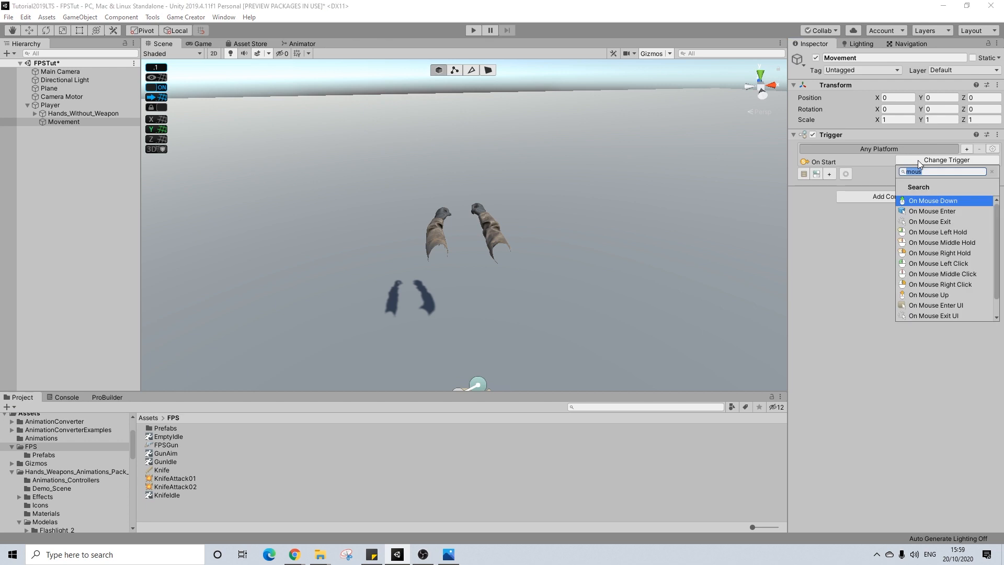
type("key")
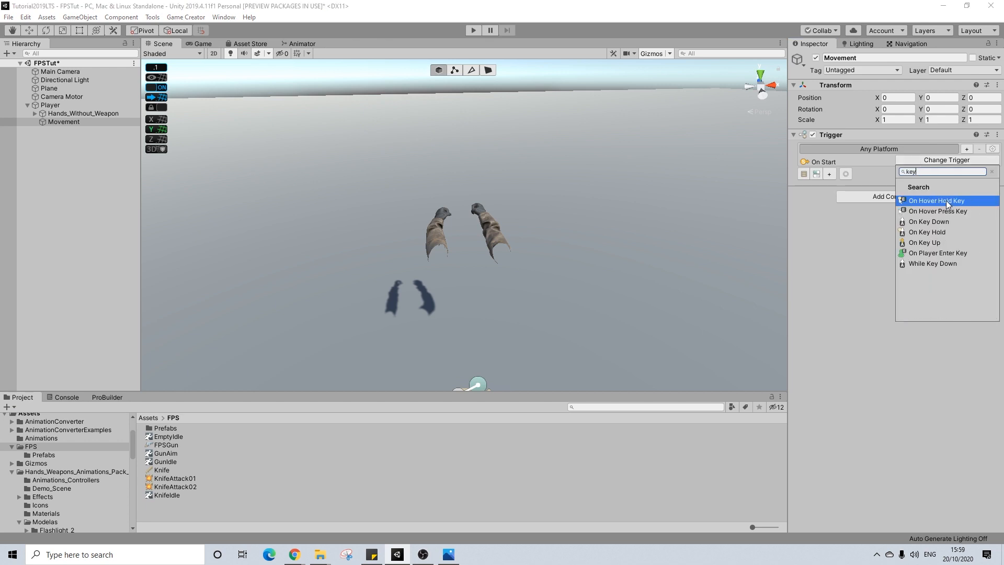
left_click(931, 232)
- Set the On Key Hold trigger's Key Code to Left Shift
left_click(895, 173)
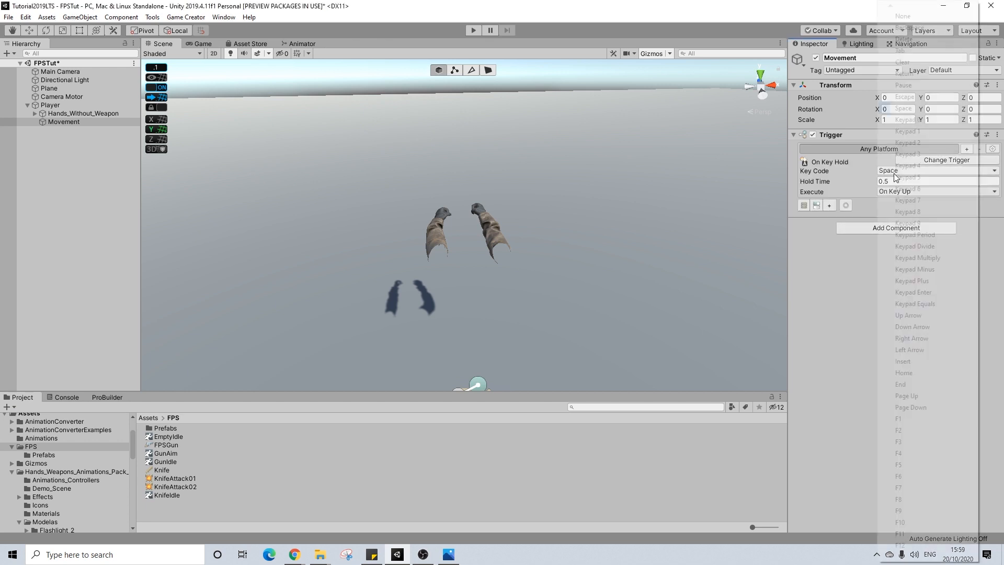
key("l")
key("l")
key("l")
key("l")
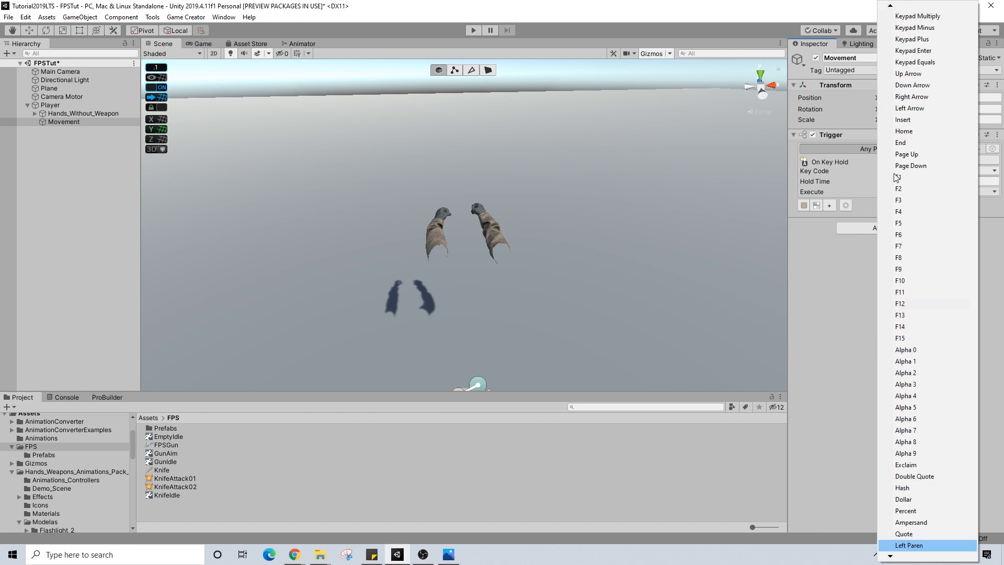
key("l")
key("l")
key("l")
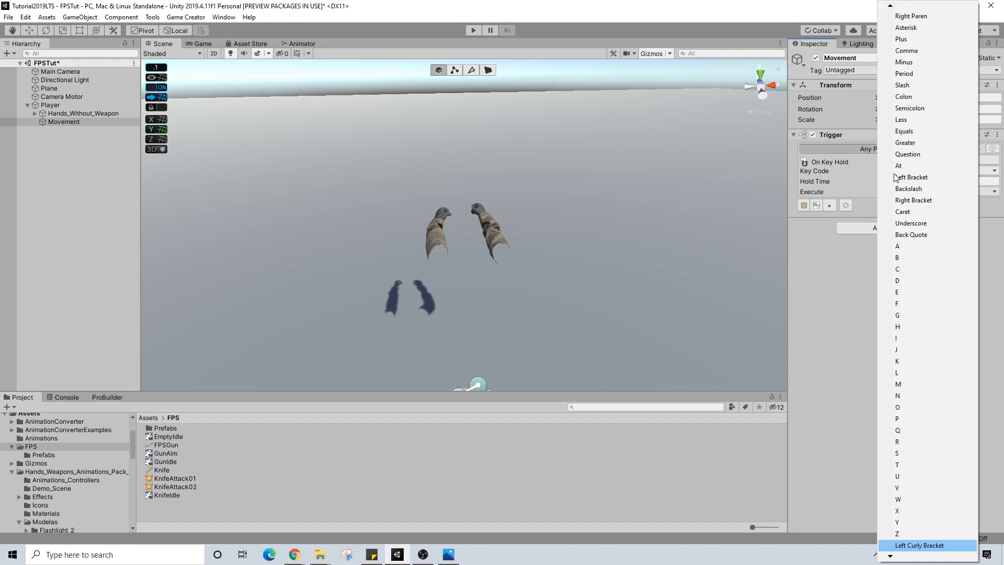
key("Return")
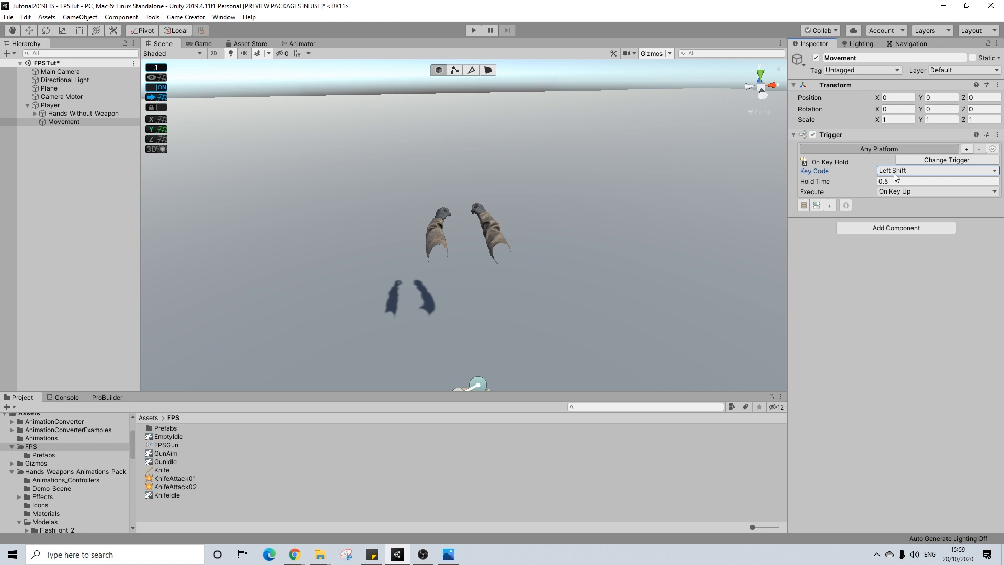
- Make the Left Shift trigger execute On Timeout and create an Actions object for it
left_click(893, 189)
left_click(909, 214)
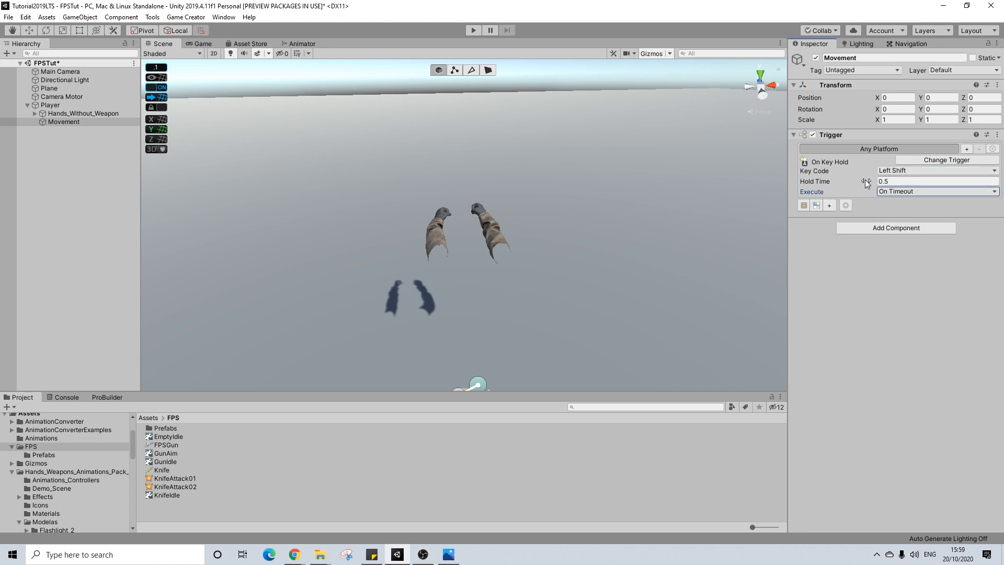
left_click(802, 206)
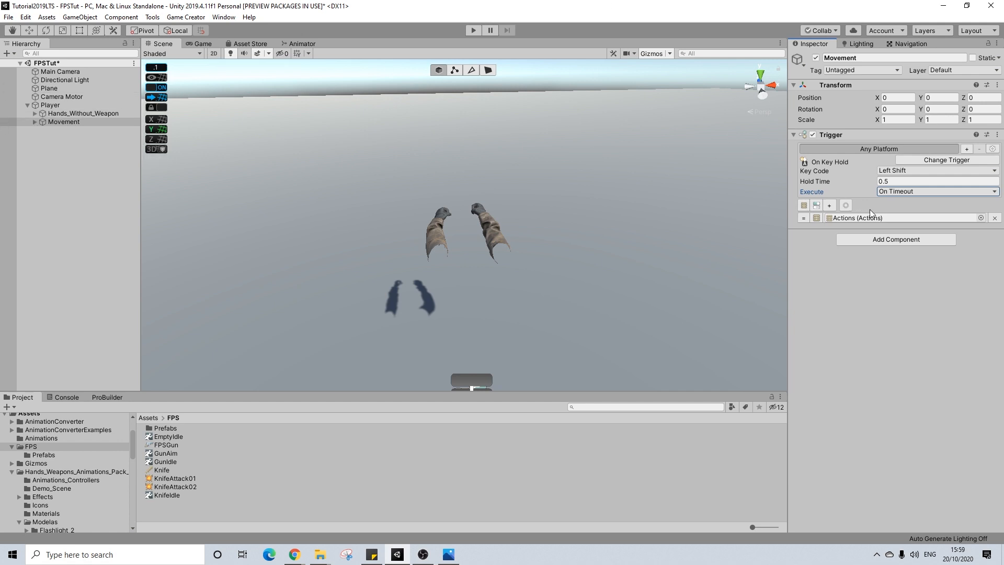
- Add a second Trigger component to the Movement object and change its trigger type to On Key Up
left_click(862, 239)
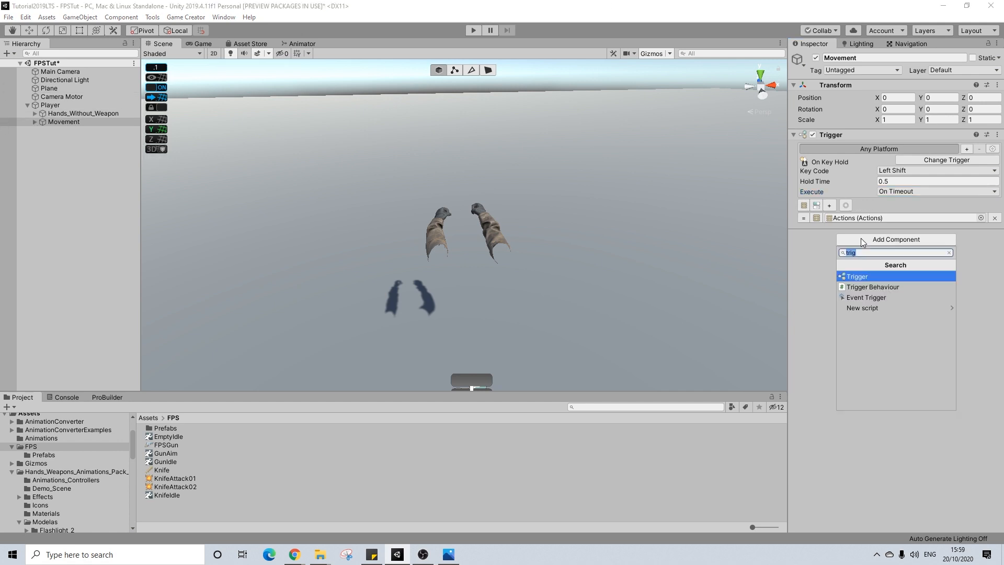
key("Return")
left_click(928, 260)
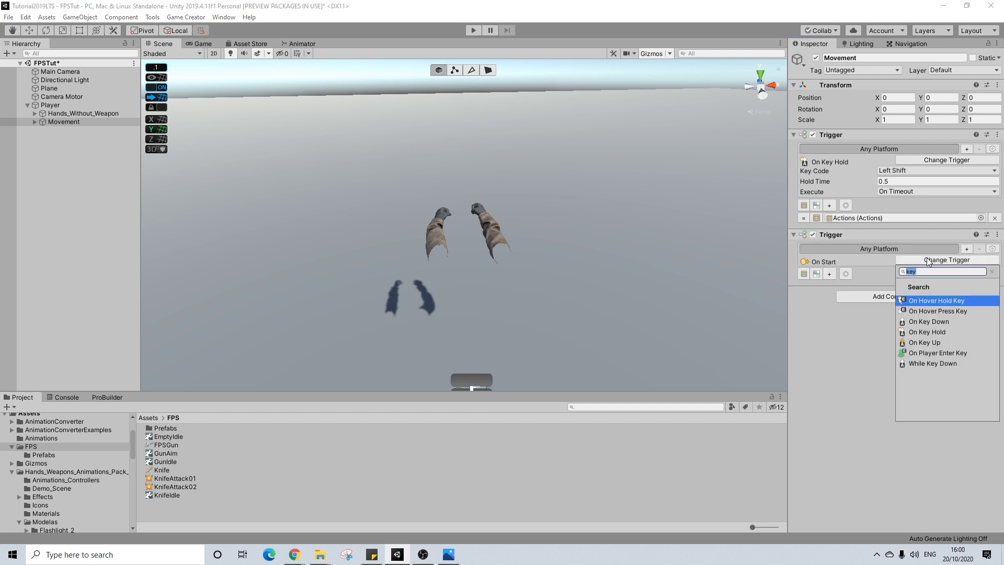
key("Down")
key("Down")
key("Down")
key("Down")
key("Down")
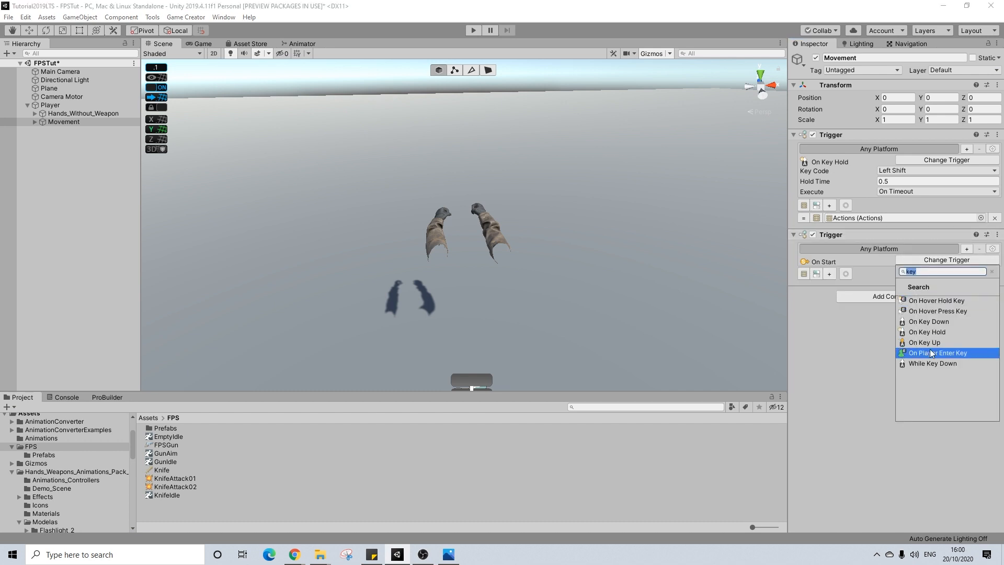
key("Up")
key("Return")
- Set the On Key Up trigger's Key Code to Left Shift and create an Actions object for it
left_click(897, 271)
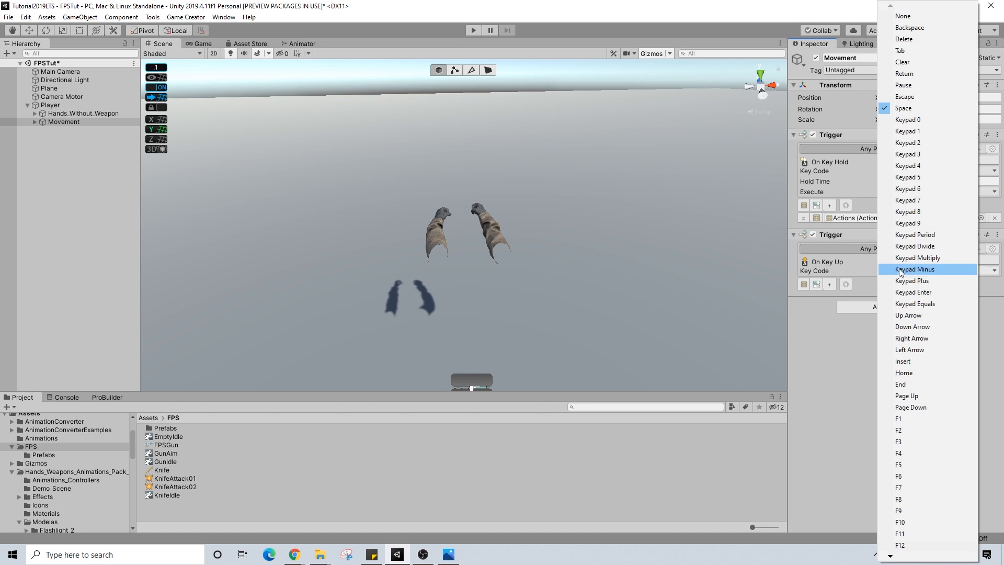
key("l")
key("l")
key("l")
key("l")
key("l")
key("l")
key("l")
key("l")
key("Up")
key("Return")
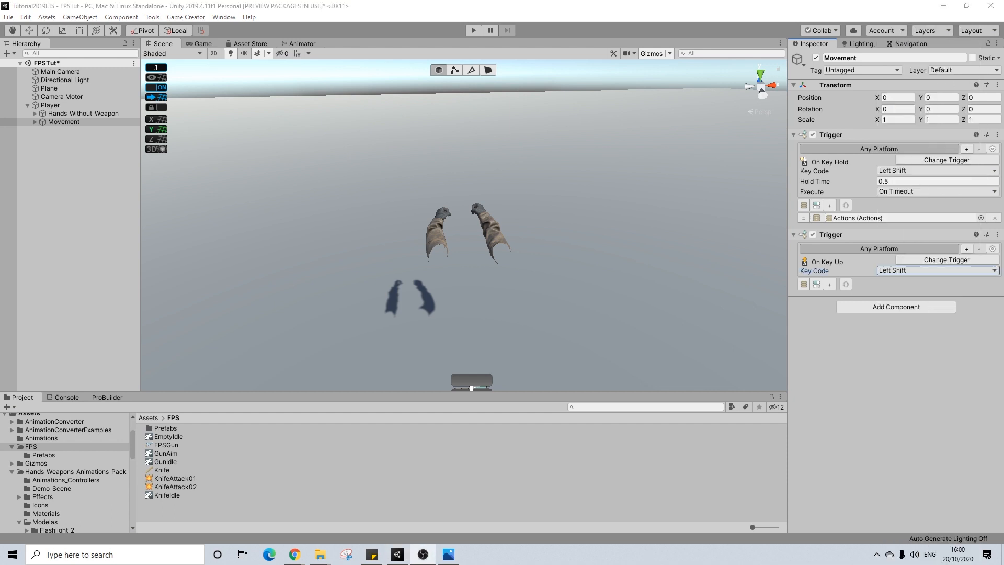
key("alt+Tab")
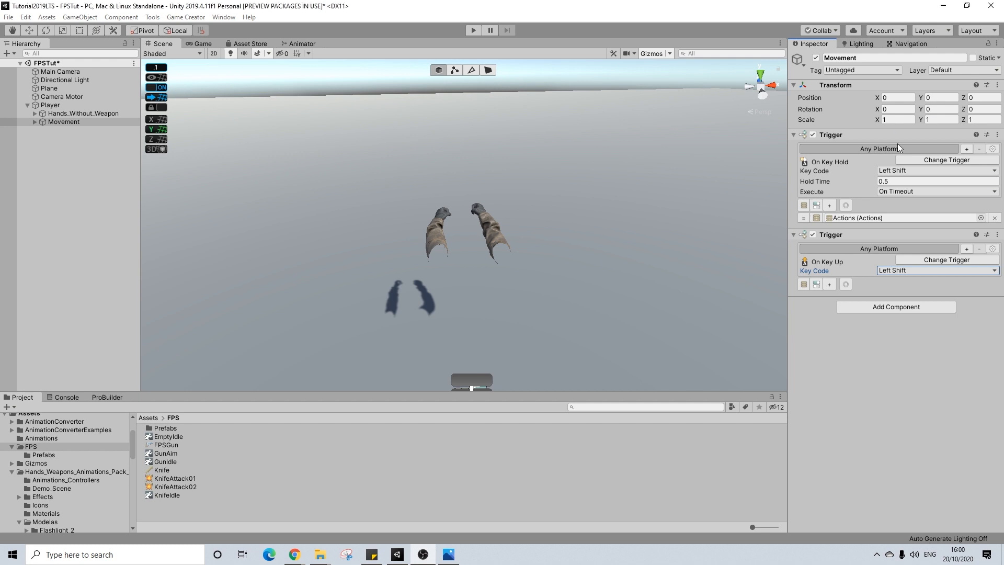
left_click(808, 286)
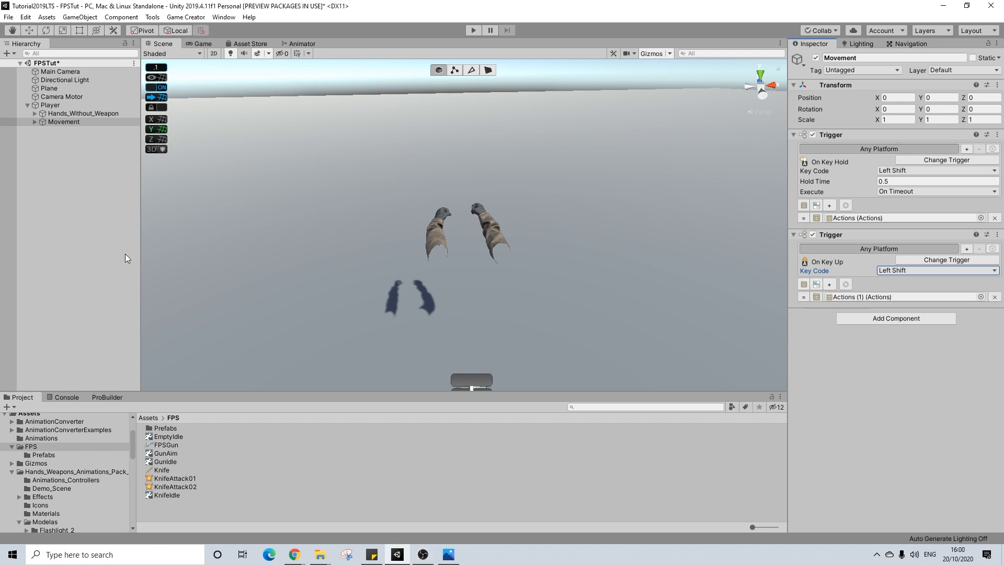
- Add a change-property action for the Player to Movement's first Actions object, with Can Run as the property
left_click(34, 121)
left_click(62, 130)
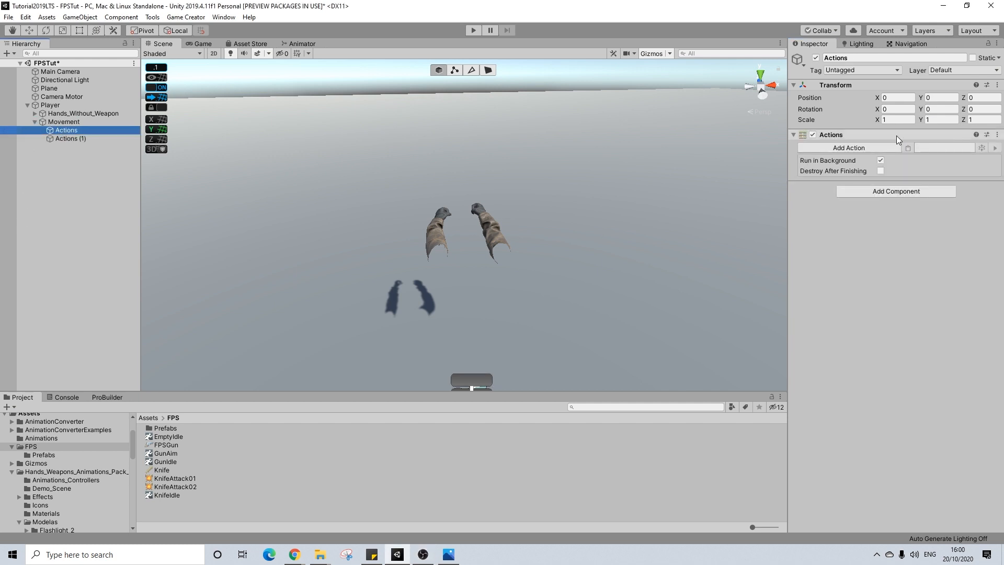
left_click(849, 148)
key("Return")
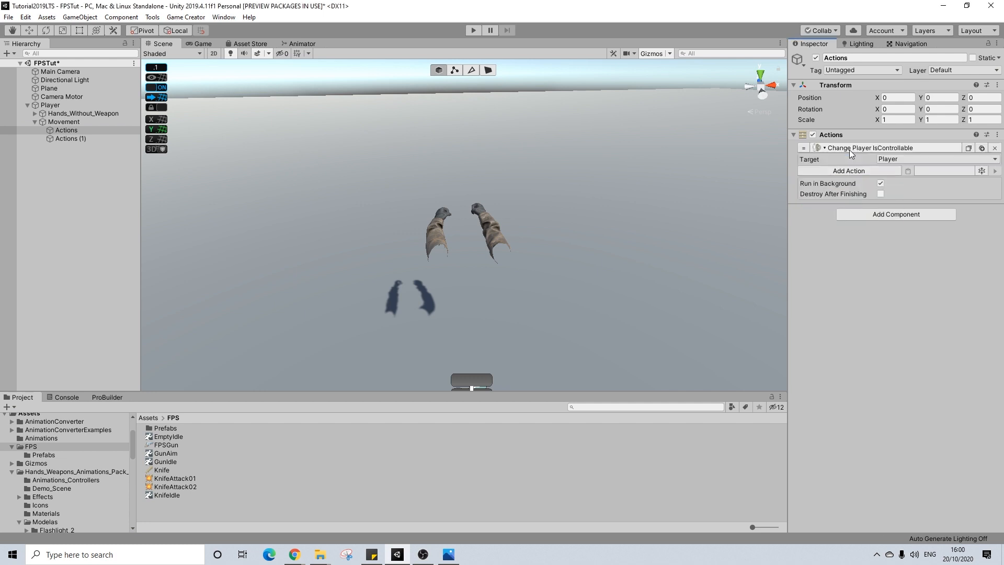
left_click(899, 171)
left_click(907, 193)
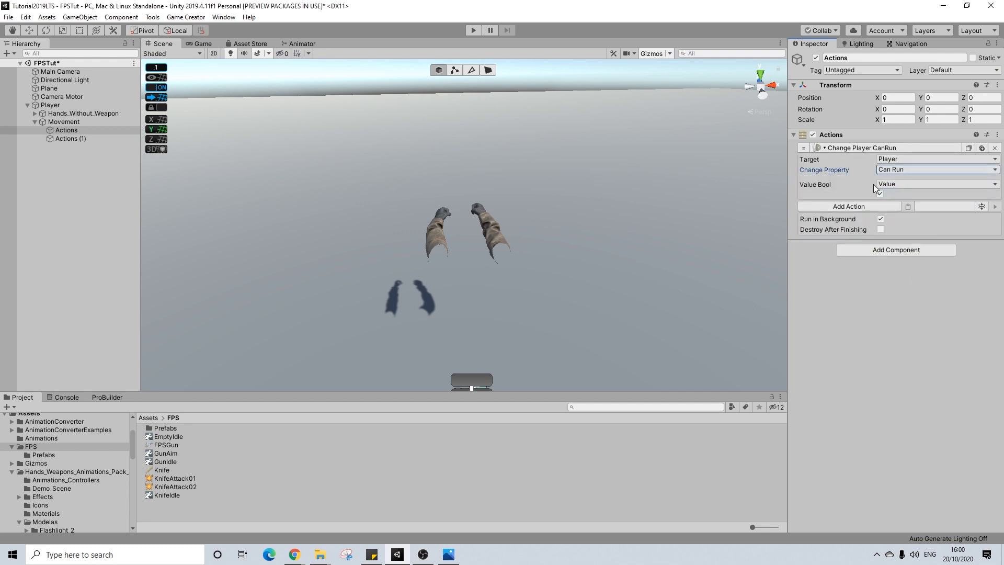
- Paste the Can Run action into the Actions (1) object and turn its Value Bool off
left_click(65, 138)
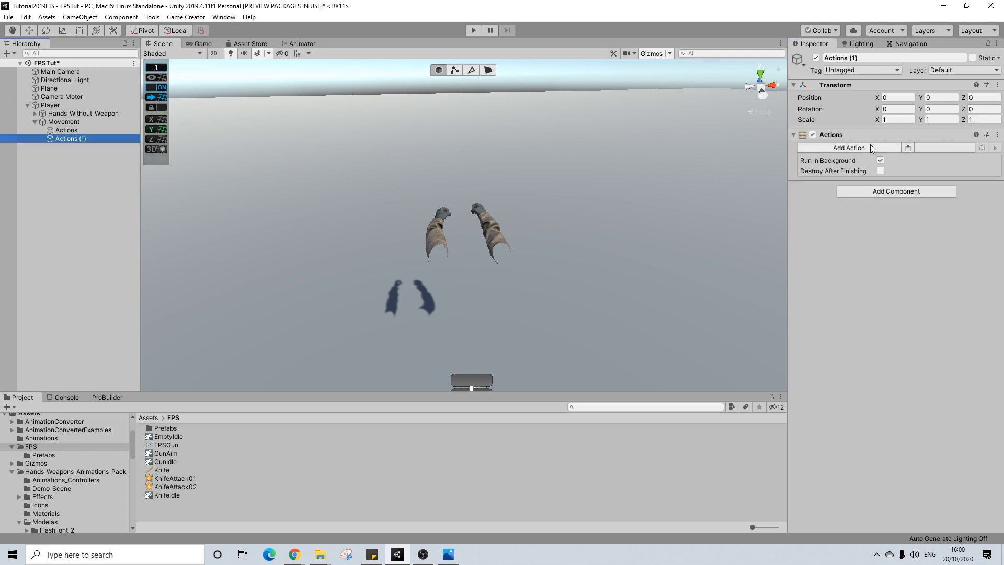
left_click(909, 148)
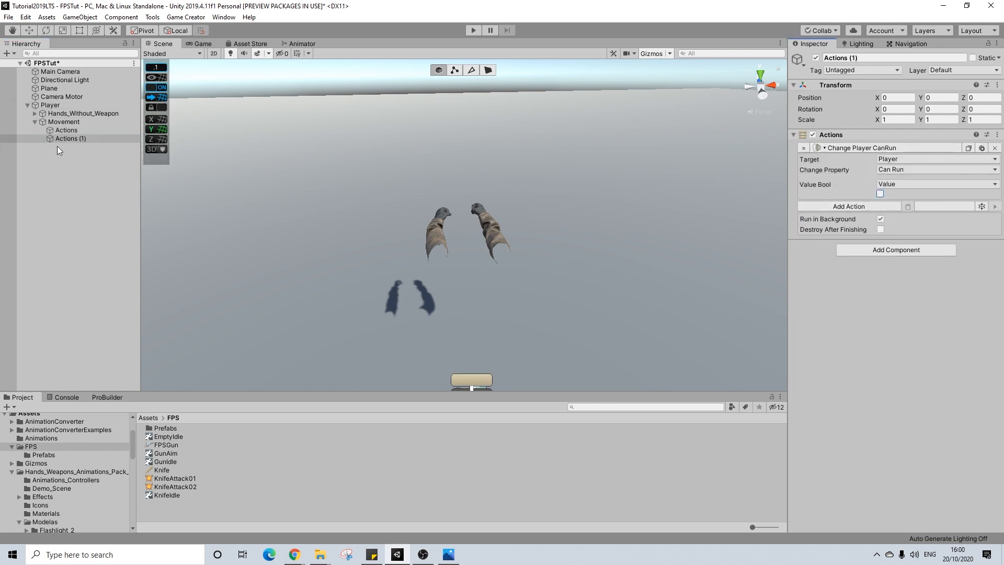
left_click(51, 122)
left_click(35, 122)
- Review the Player's Player Character and Character Animator settings, including the Face Direction options
left_click(51, 105)
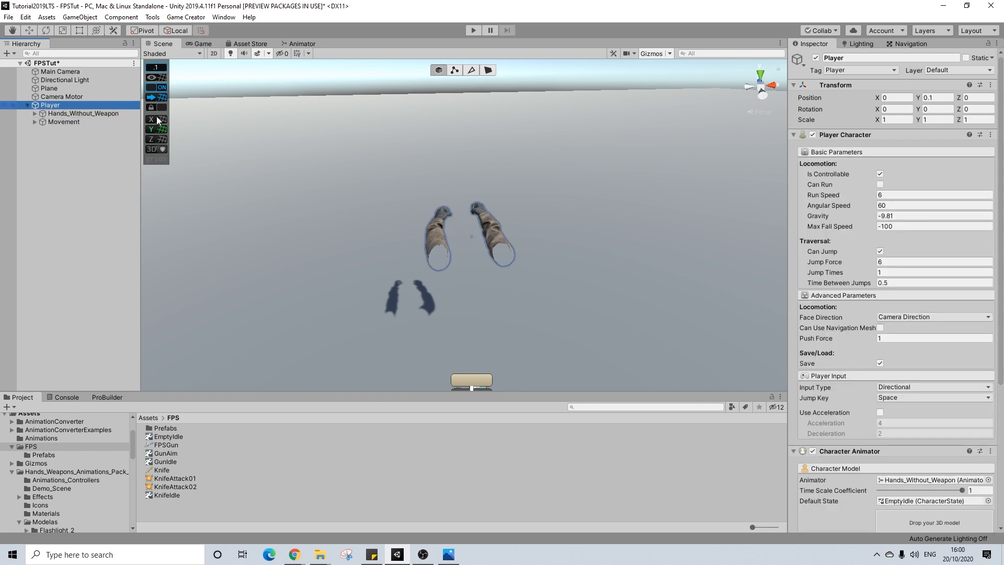
scroll(854, 198, "down", 3)
scroll(856, 191, "up", 3)
scroll(856, 183, "down", 4)
scroll(855, 186, "down", 1)
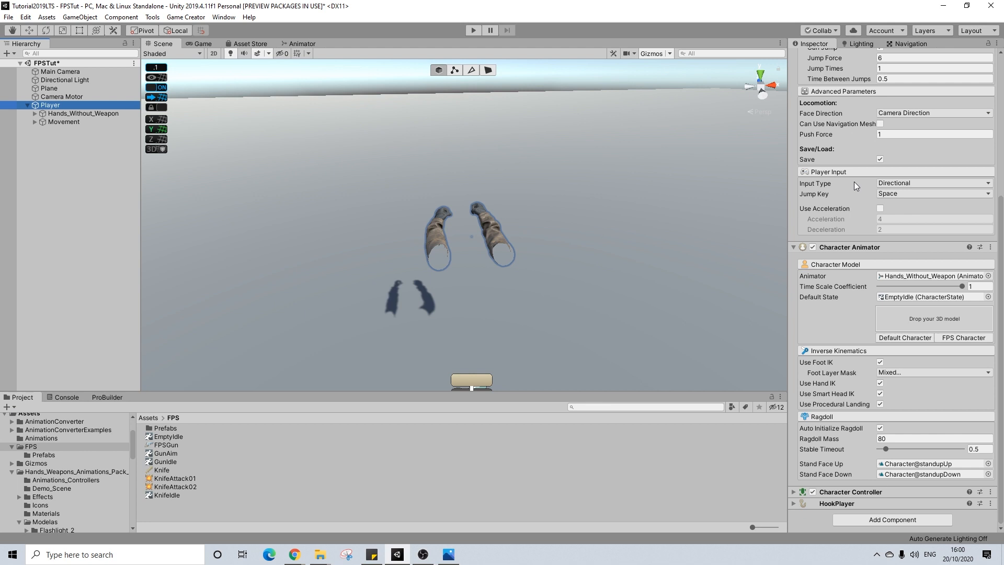
scroll(855, 183, "up", 5)
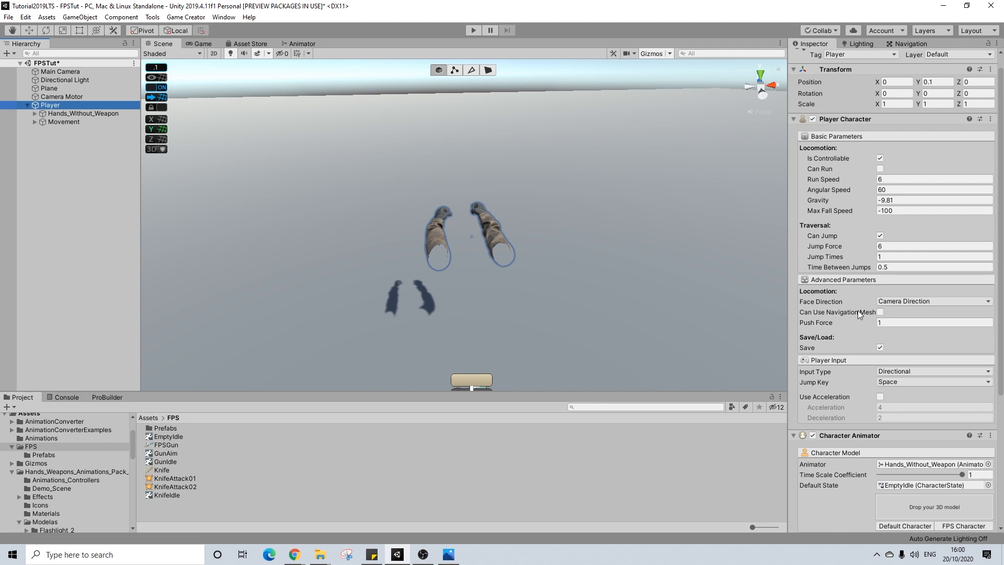
left_click(909, 301)
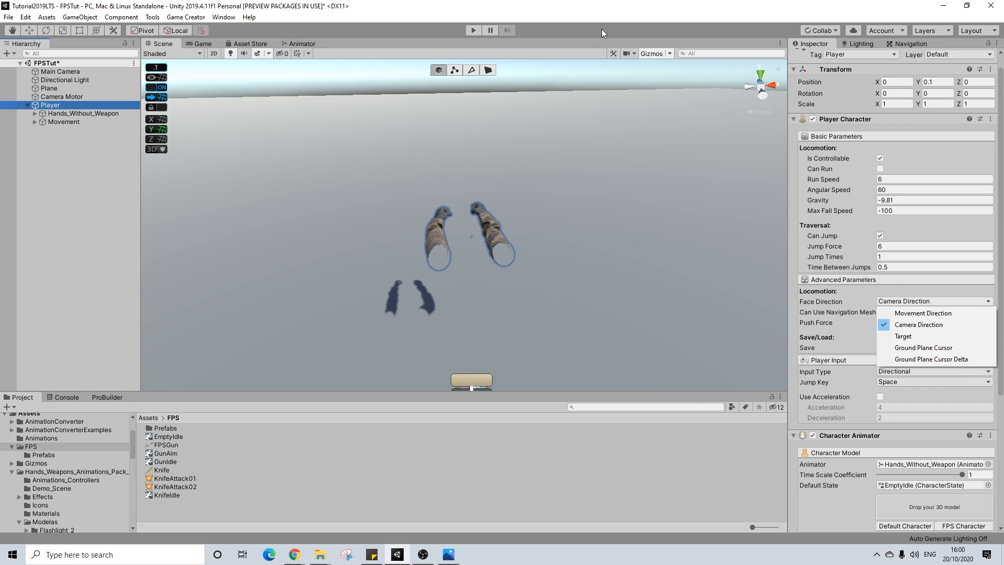
left_click(42, 105)
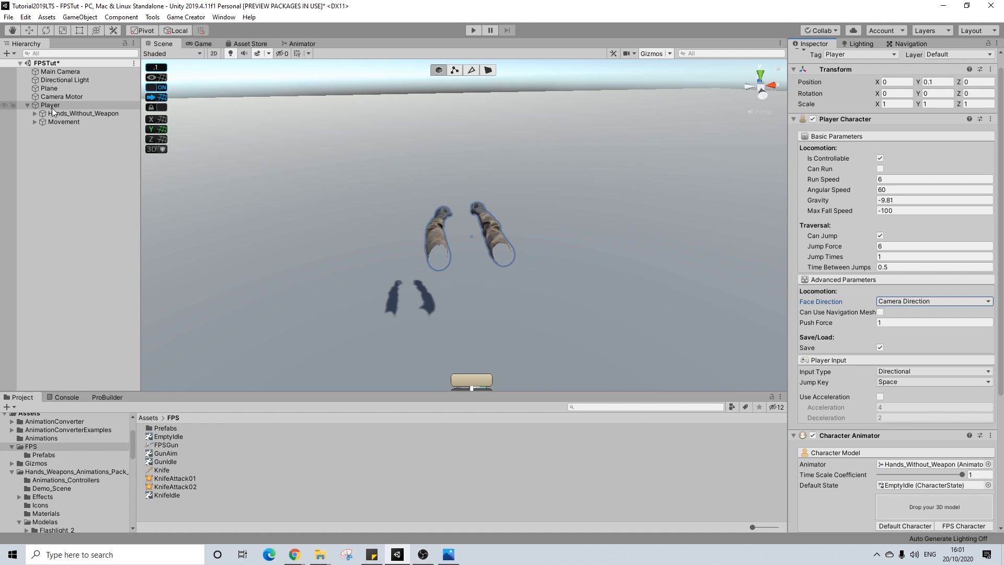
- Create an empty child object under Player and name it Combat
right_click(51, 106)
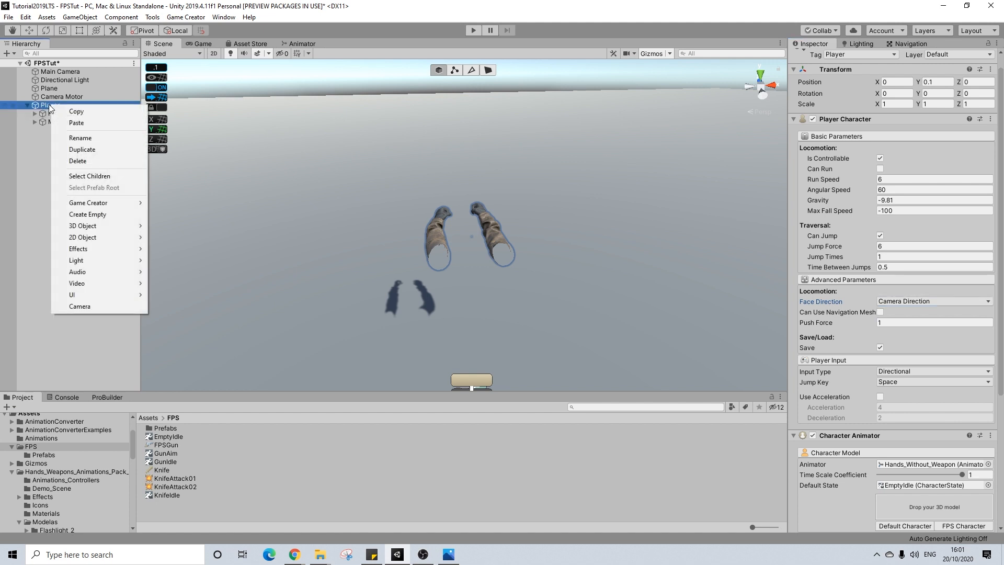
left_click(102, 219)
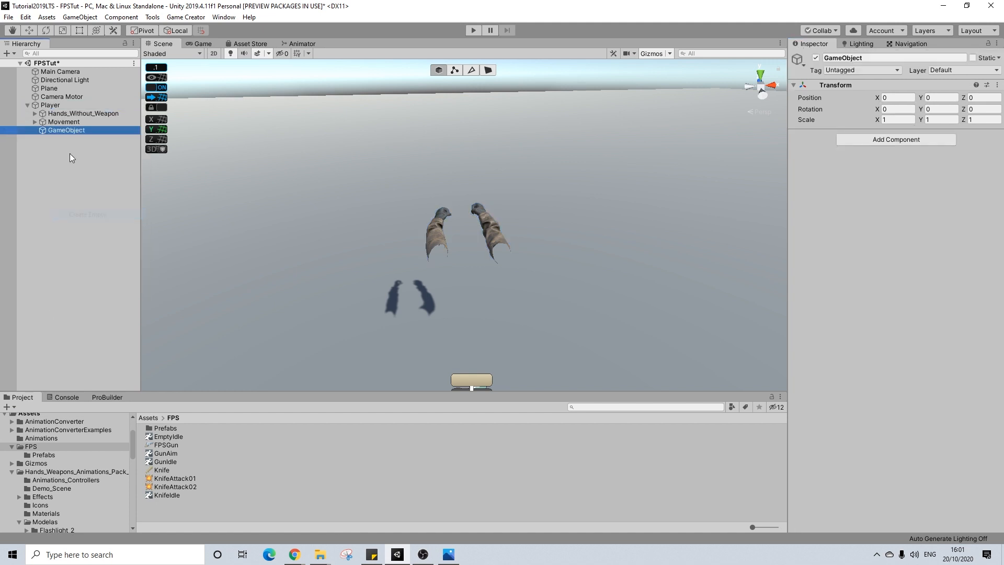
left_click(849, 58)
type("Combat")
key("Return")
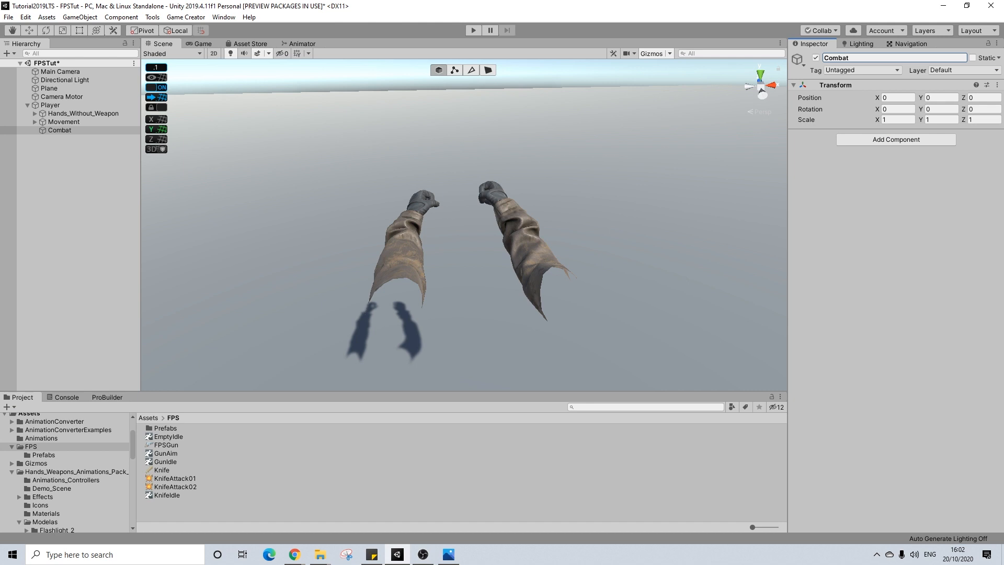
- Add two Trigger components to the Combat object
left_click(859, 140)
key("Return")
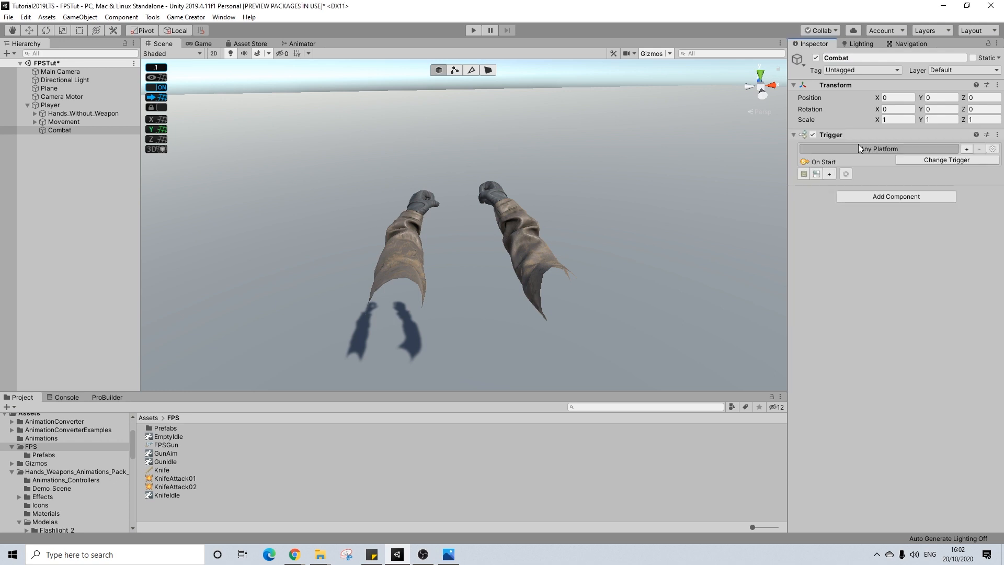
left_click(872, 198)
key("Return")
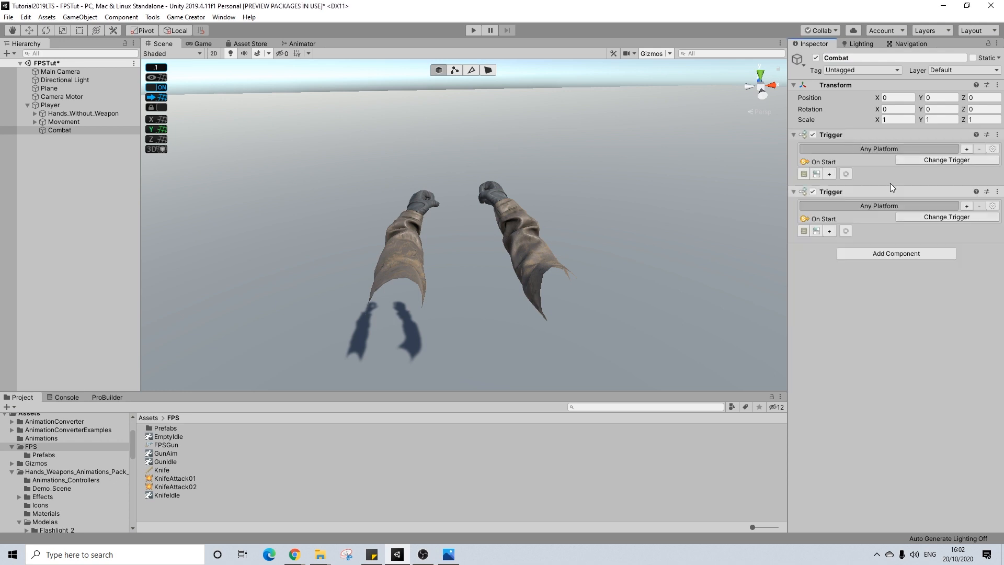
- Change the trigger type of Combat's first Trigger to On Key Down
left_click(927, 163)
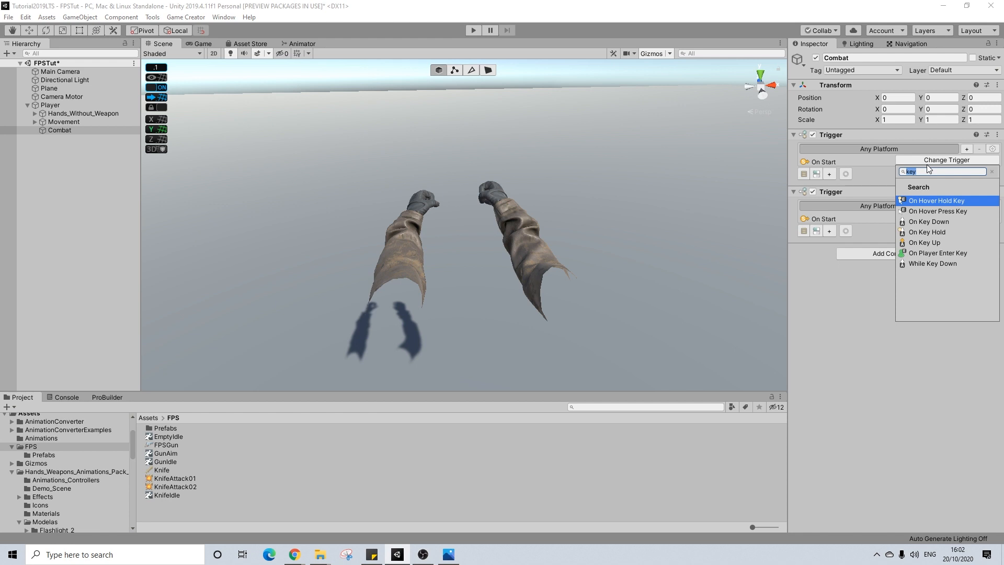
left_click(992, 171)
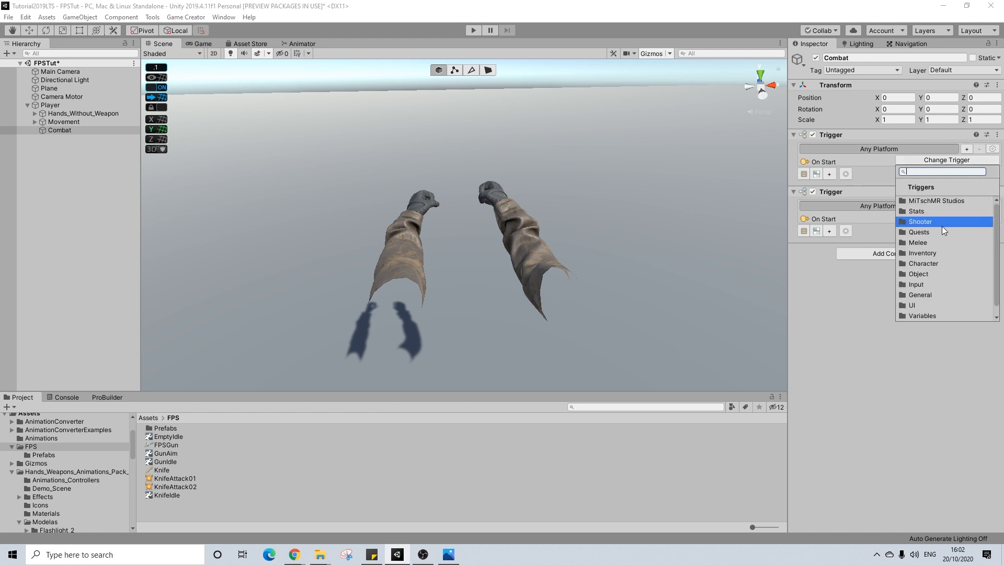
type("key")
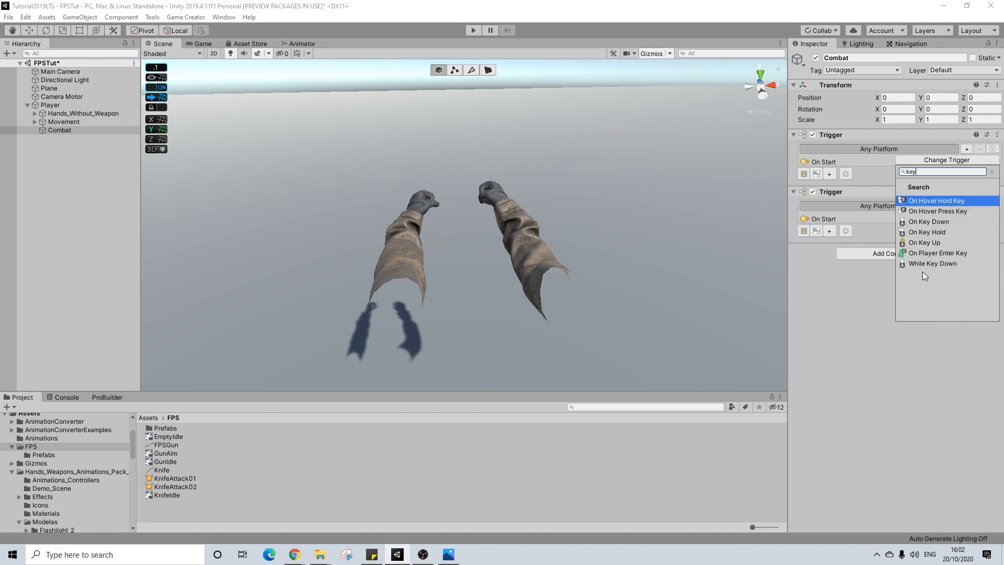
left_click(936, 221)
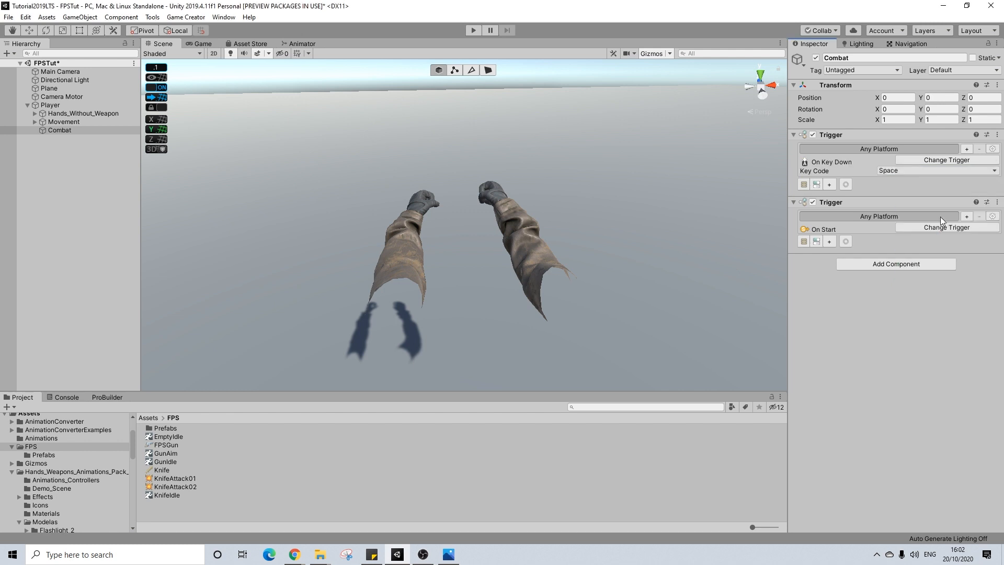
- Set the On Key Down trigger's Key Code to Alpha 1 and create a Conditions object for it
left_click(880, 172)
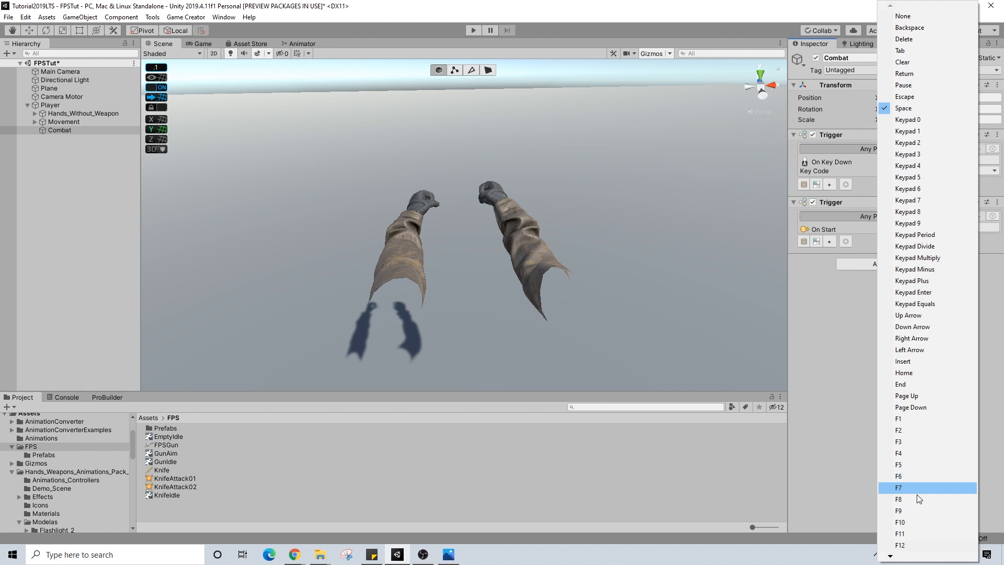
mouse_move(890, 556)
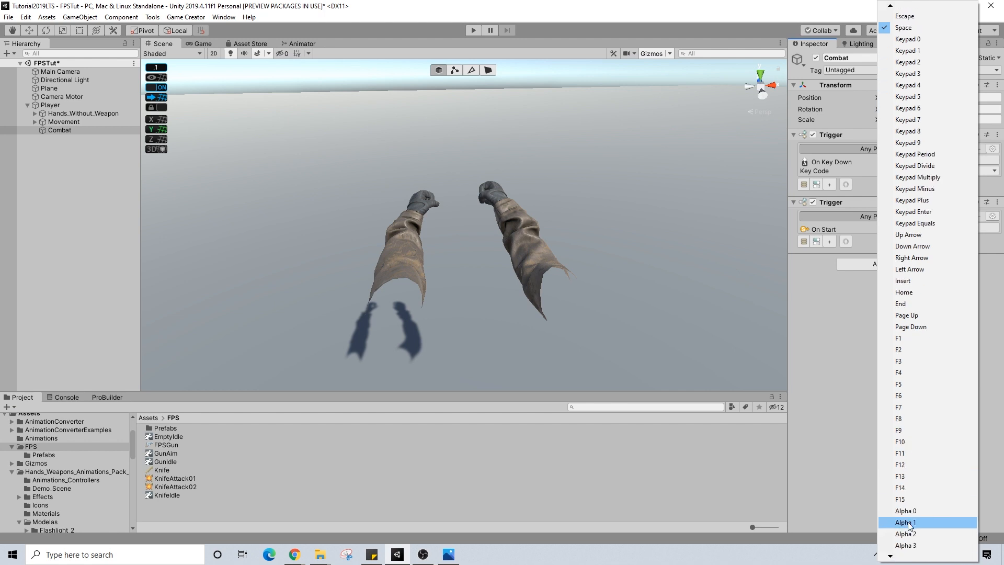
left_click(909, 523)
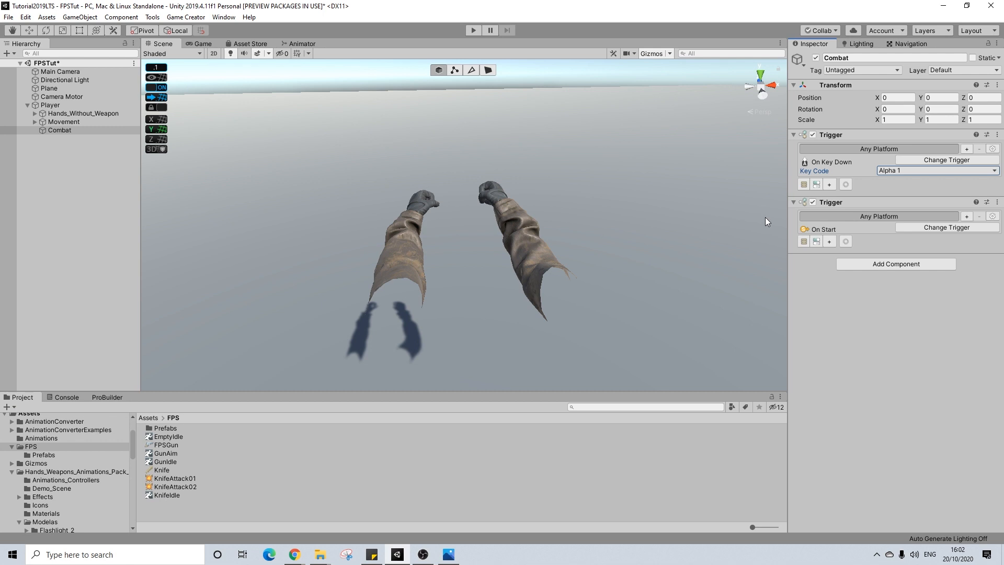
left_click(804, 184)
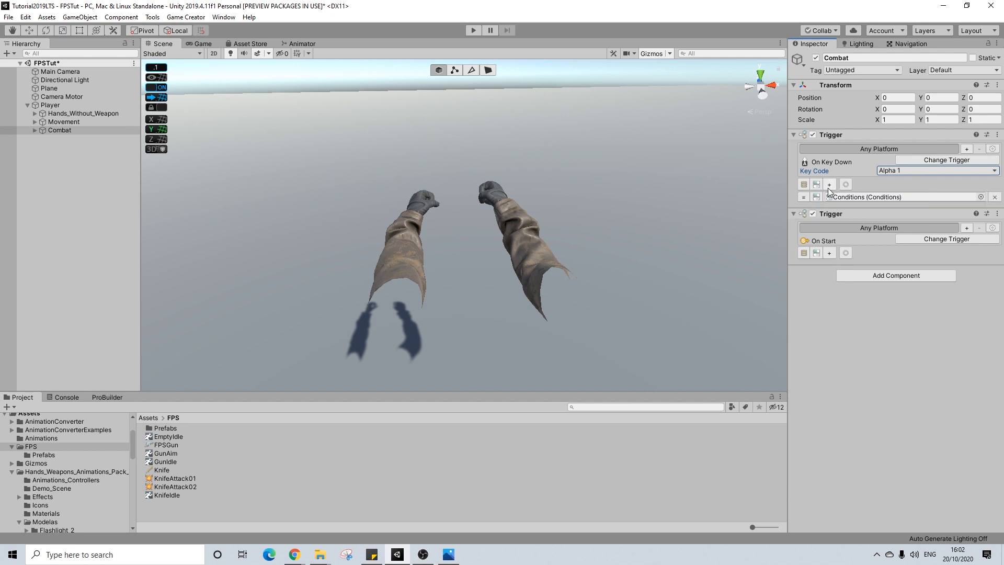
- Change Combat's second Trigger to On Mouse Down with the Right mouse button and create a Conditions object for it
left_click(914, 240)
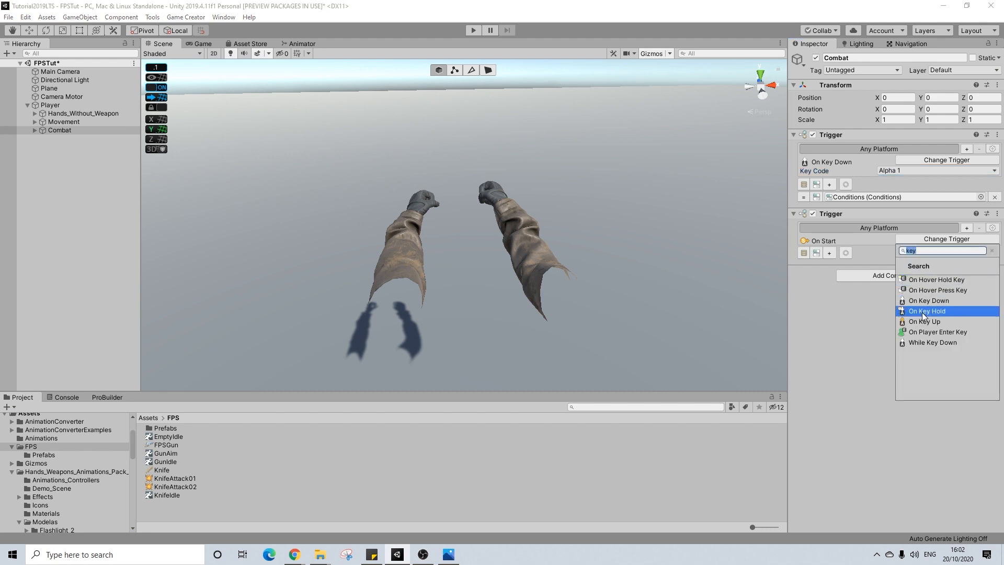
type("mou")
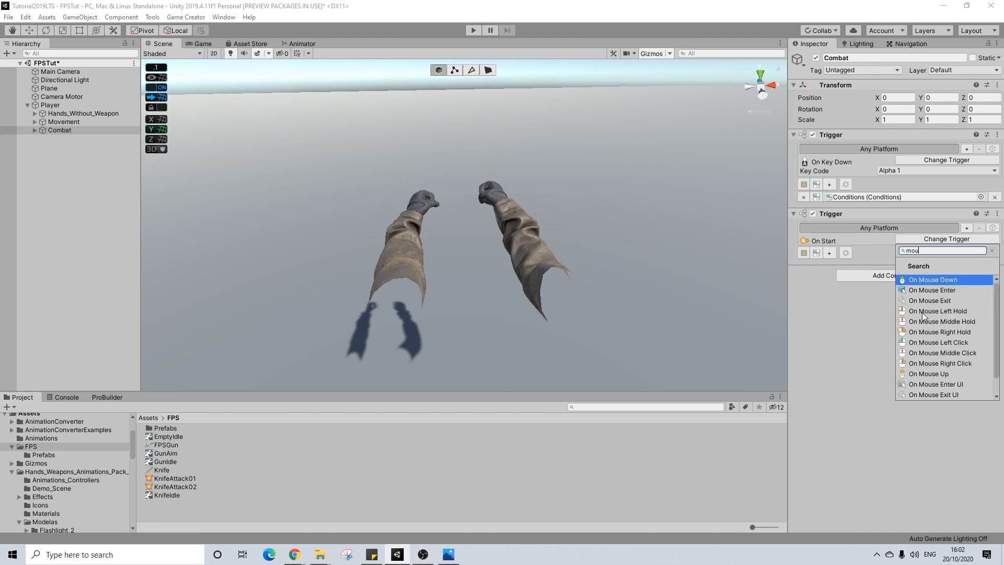
left_click(937, 280)
left_click(896, 249)
left_click(900, 272)
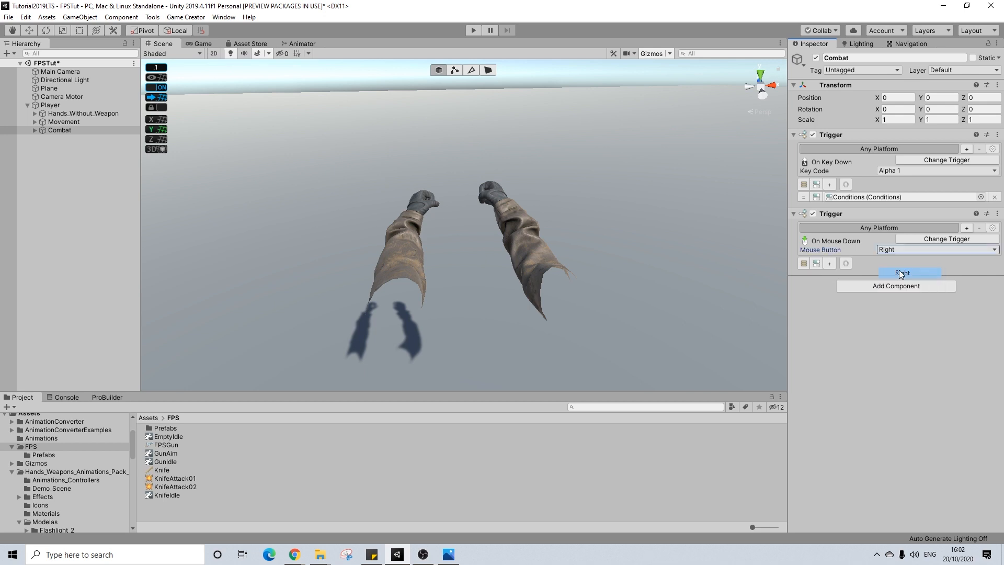
left_click(817, 265)
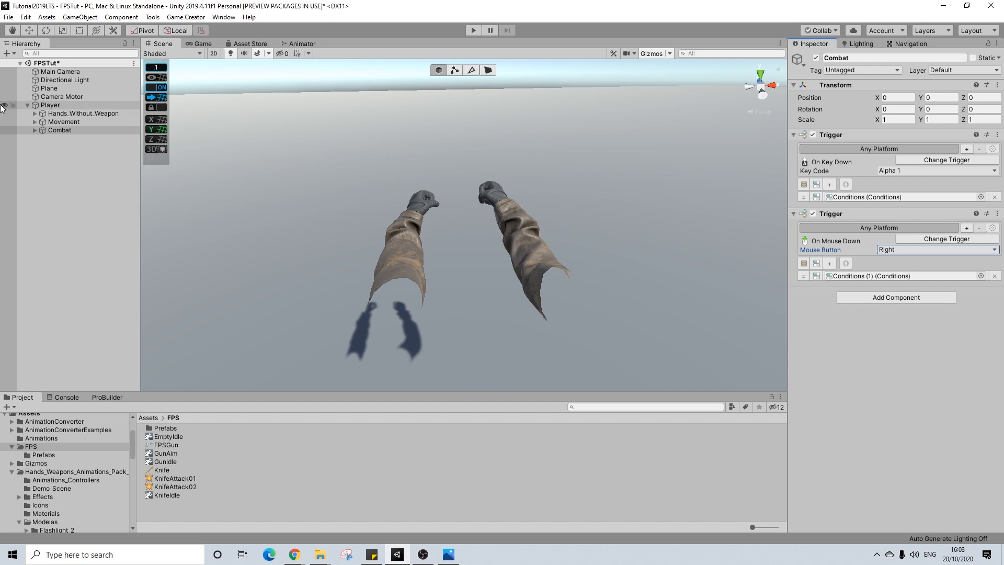
- Add a clause to the first Conditions object under Combat
left_click(35, 130)
left_click(52, 138)
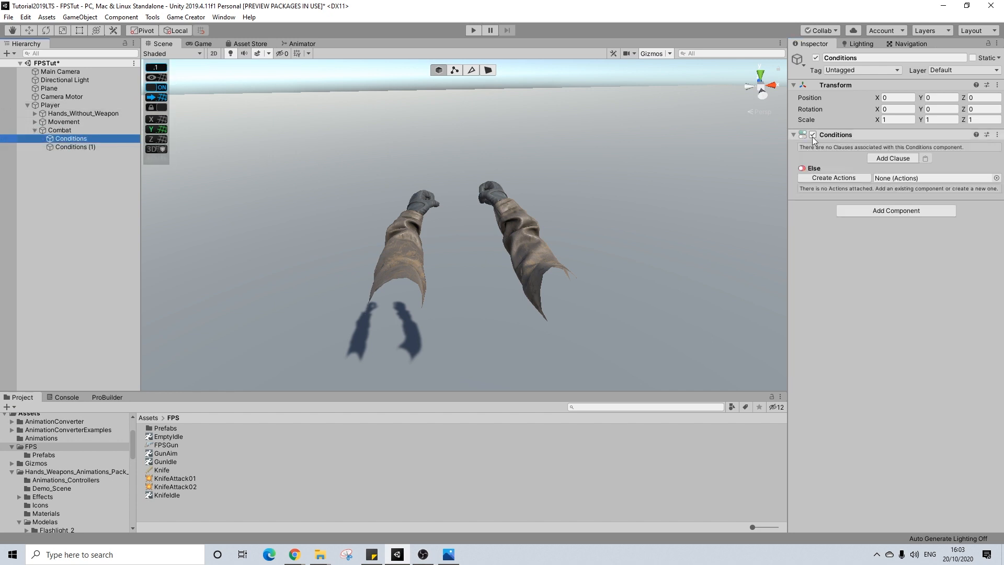
left_click(873, 157)
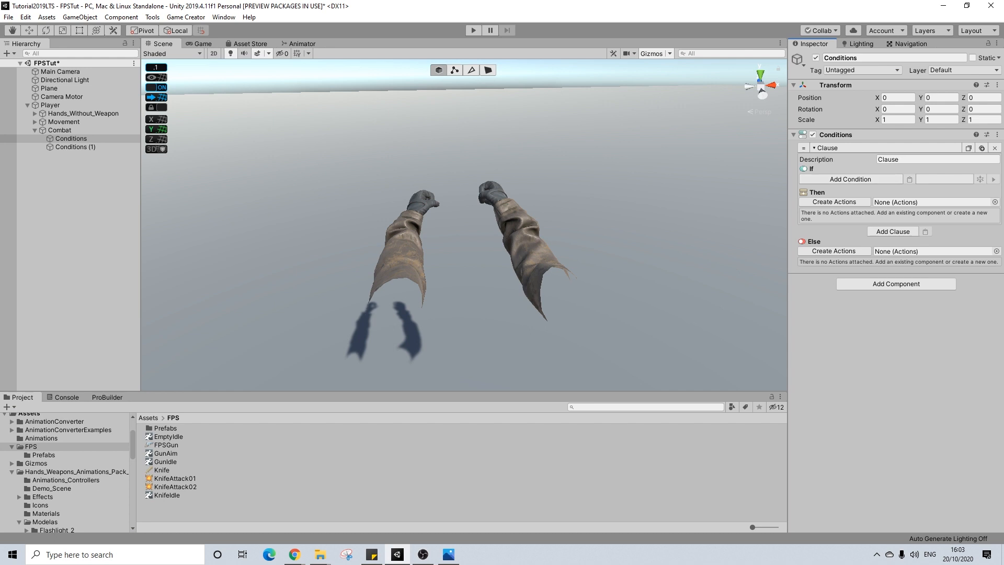
- Add the Melee condition Is Character Armed for the Player to the clause and set it to Is Unarmed
left_click(867, 180)
type("una")
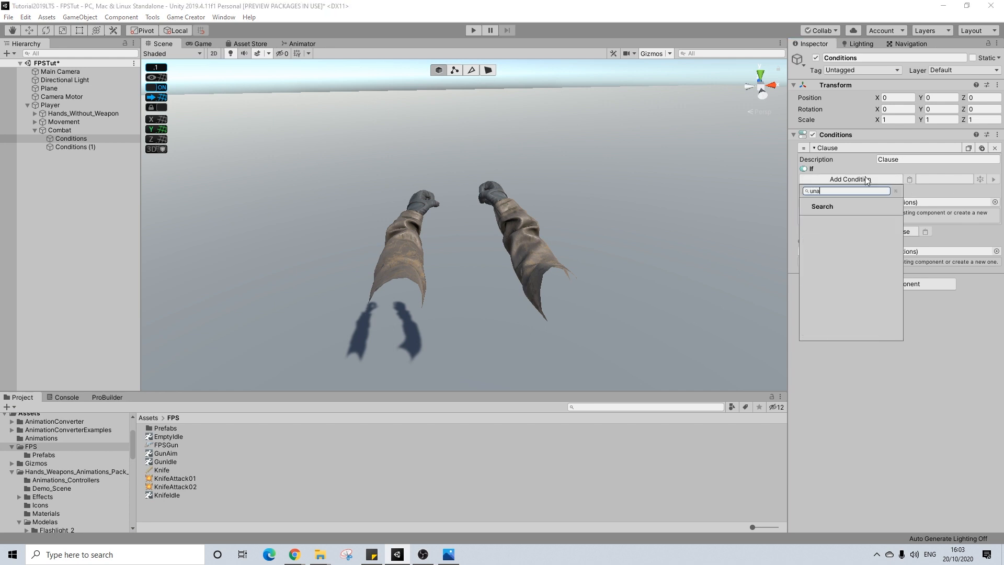
key("BackSpace")
key("BackSpace")
key("BackSpace")
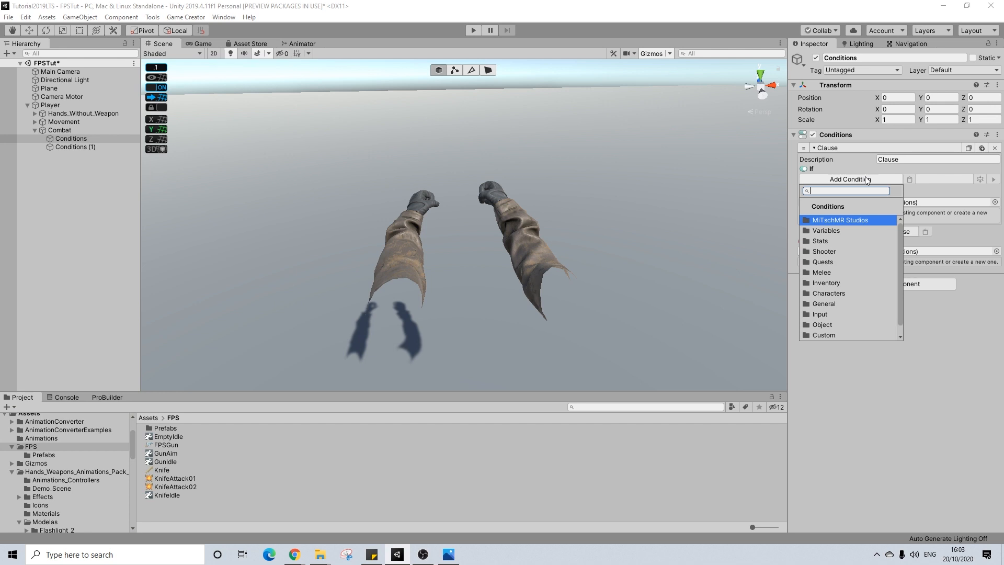
left_click(820, 272)
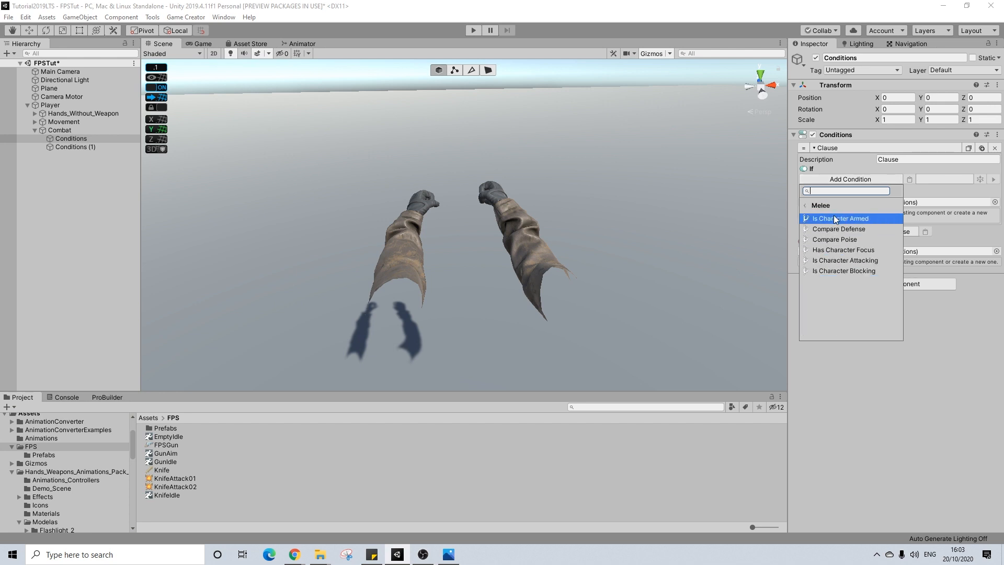
left_click(805, 207)
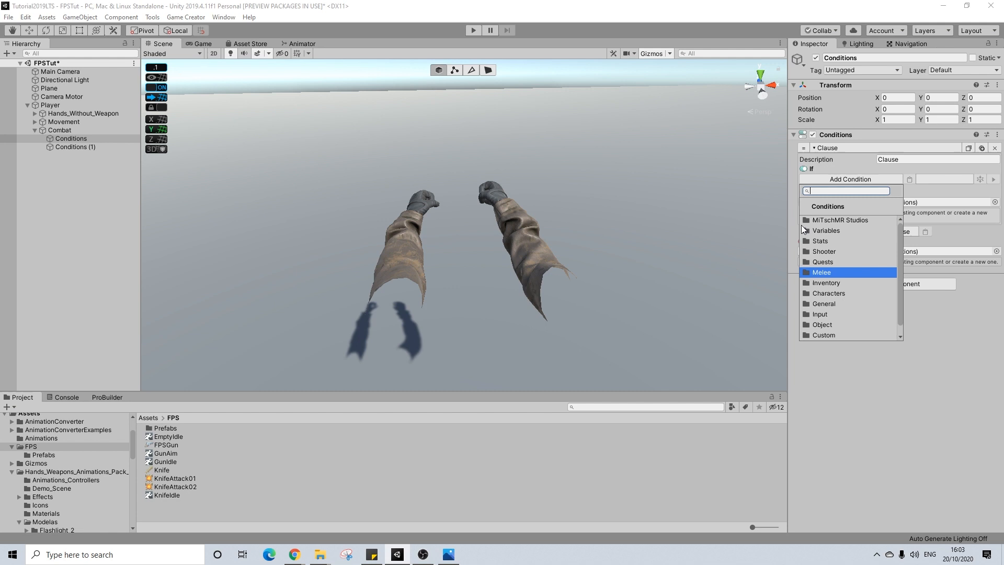
left_click(824, 273)
left_click(850, 217)
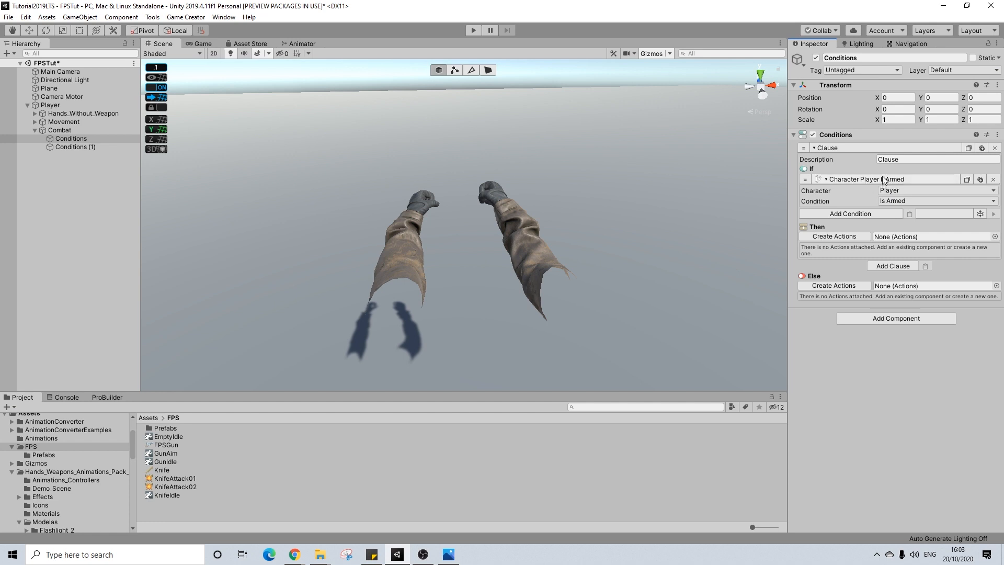
left_click(890, 200)
left_click(908, 225)
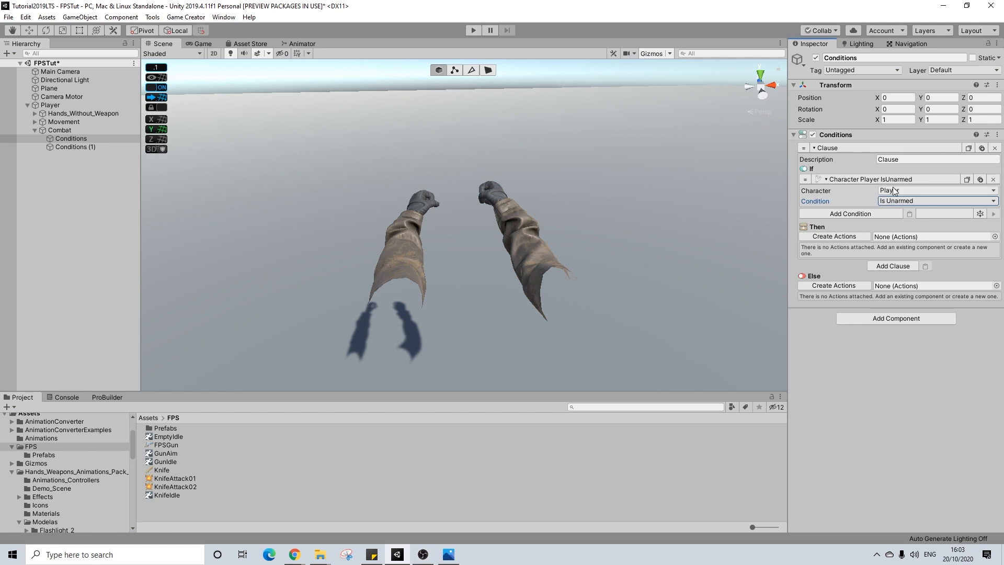
- Create Actions for the Then and Else branches and add the melee Draw Weapon action to Then
left_click(847, 237)
left_click(834, 304)
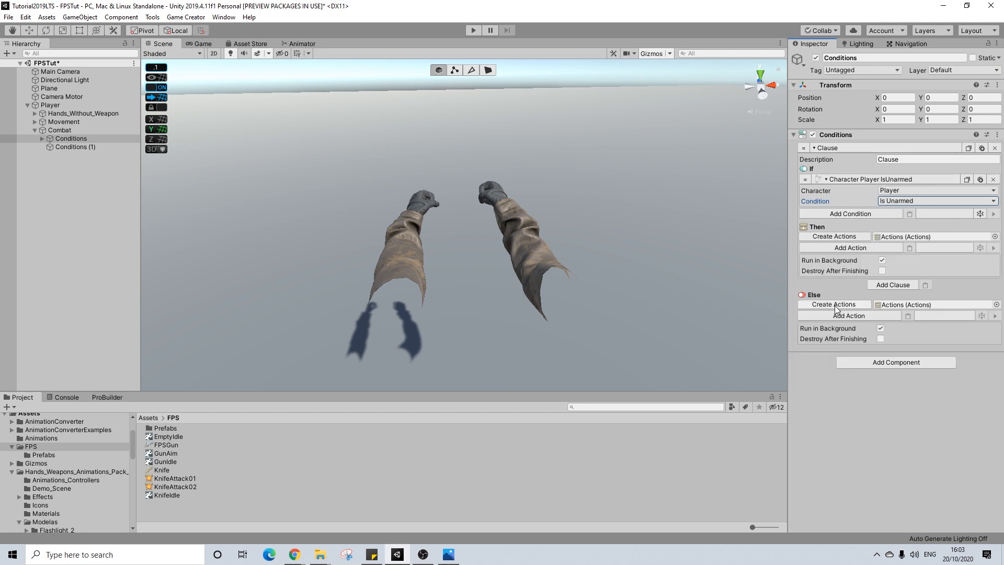
left_click(866, 248)
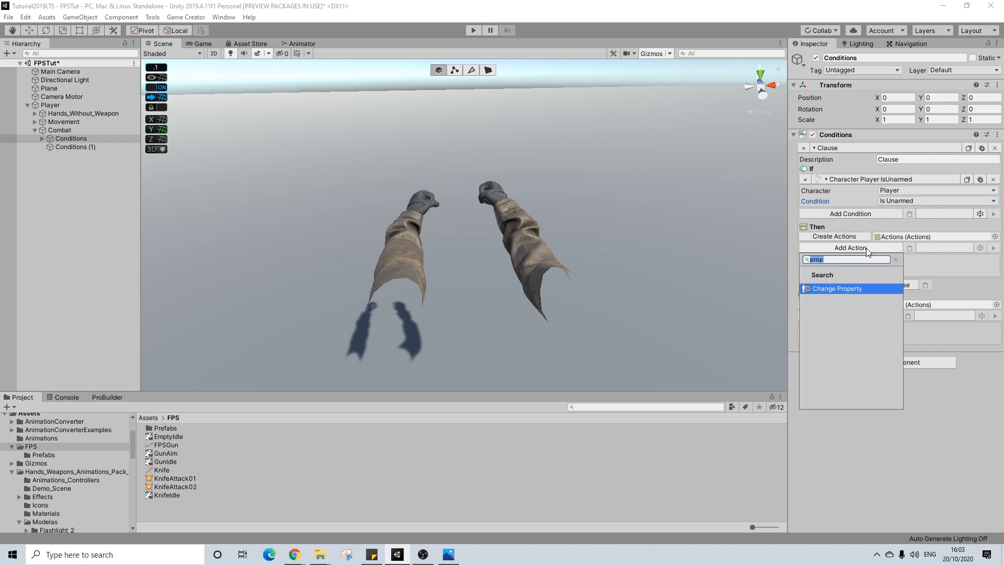
type("fts")
key("BackSpace")
key("BackSpace")
key("BackSpace")
type("dra")
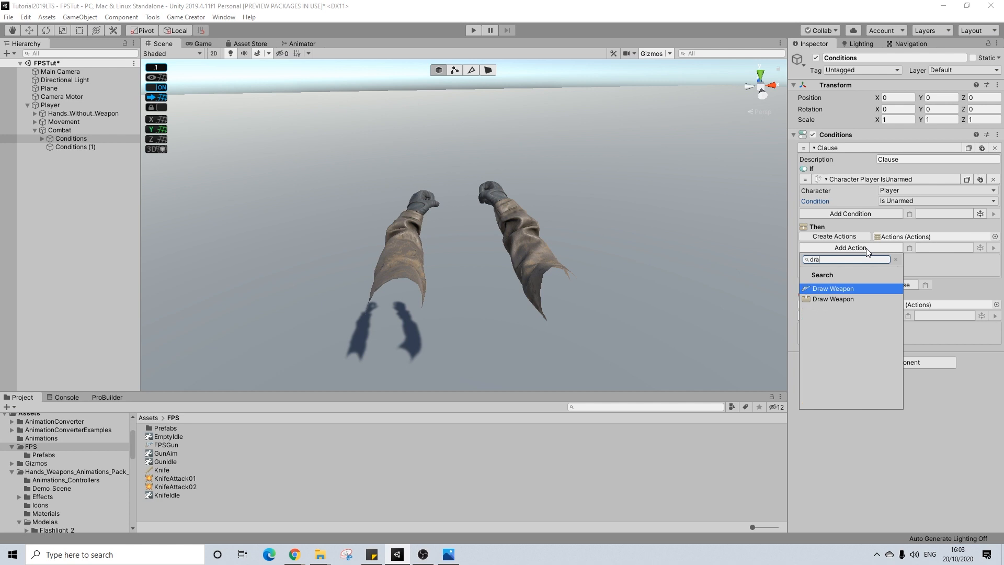
left_click(826, 299)
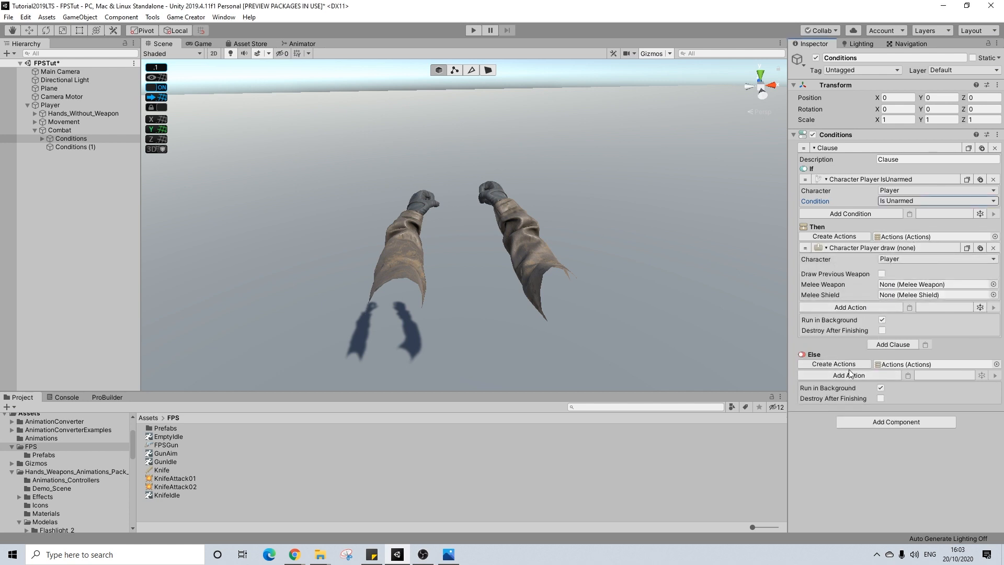
- Add a Sheathe Weapon action to the Else branch
left_click(832, 376)
key("BackSpace")
key("BackSpace")
key("BackSpace")
type("shea")
key("Return")
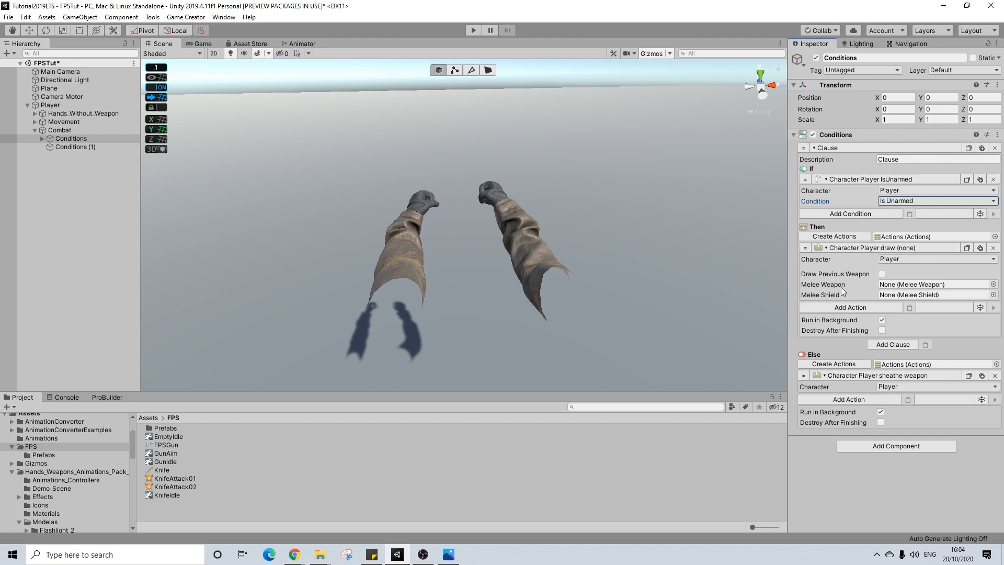
- Add an action that changes the character model to both the Else and the Then branches
left_click(858, 399)
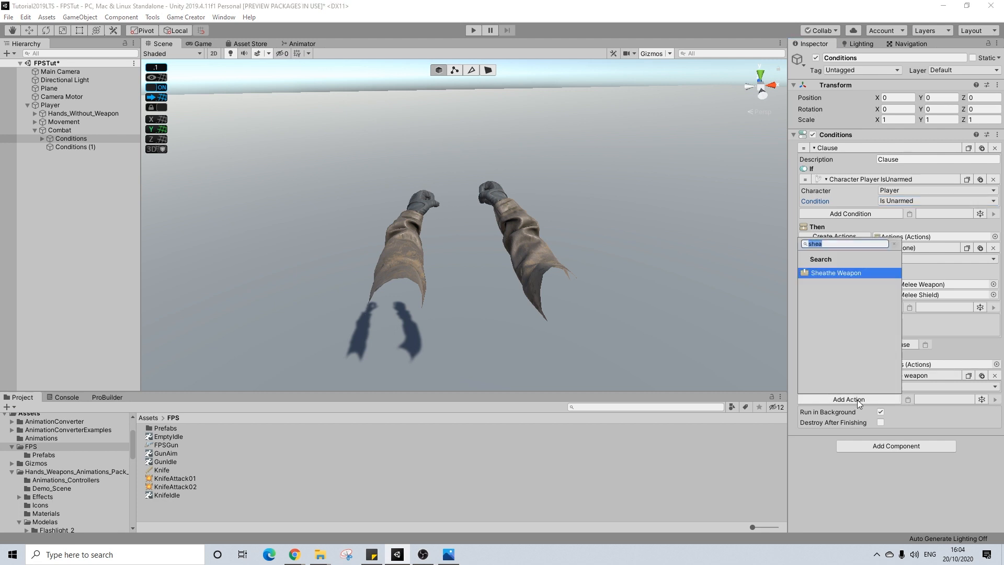
type("model")
key("Down")
key("Return")
left_click(909, 307)
- Set the character to Player in both model-change actions
left_click(901, 319)
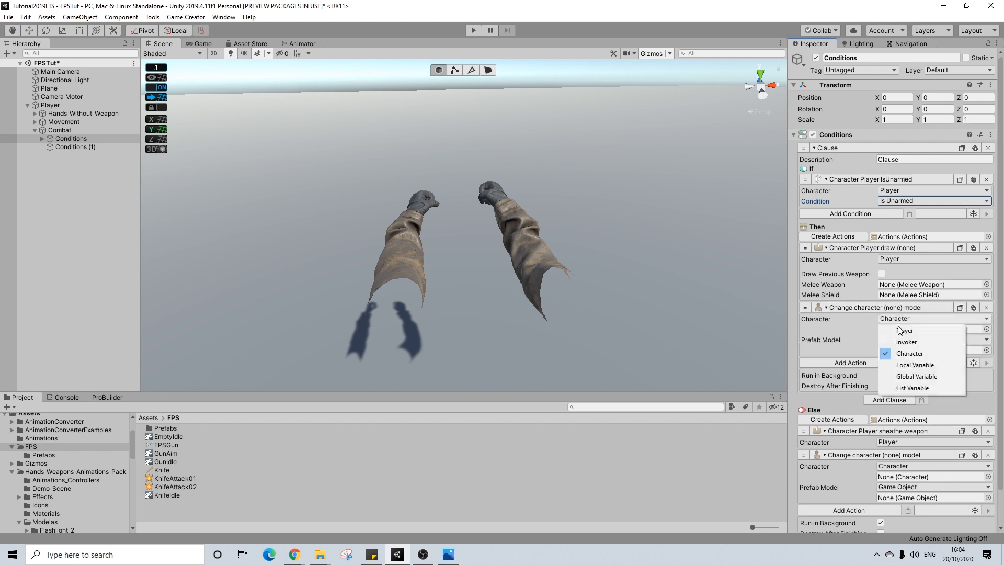
left_click(901, 331)
left_click(891, 457)
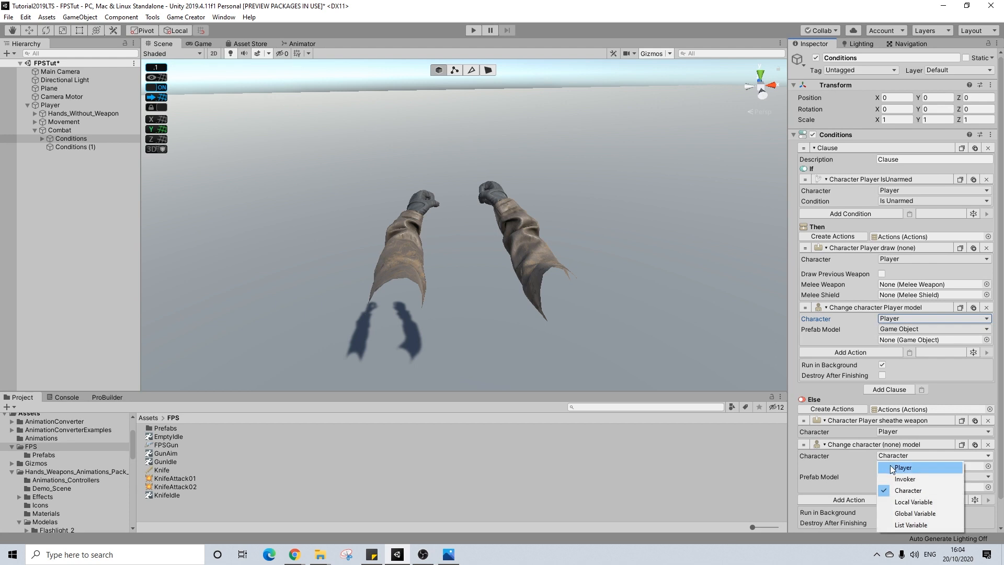
left_click(892, 466)
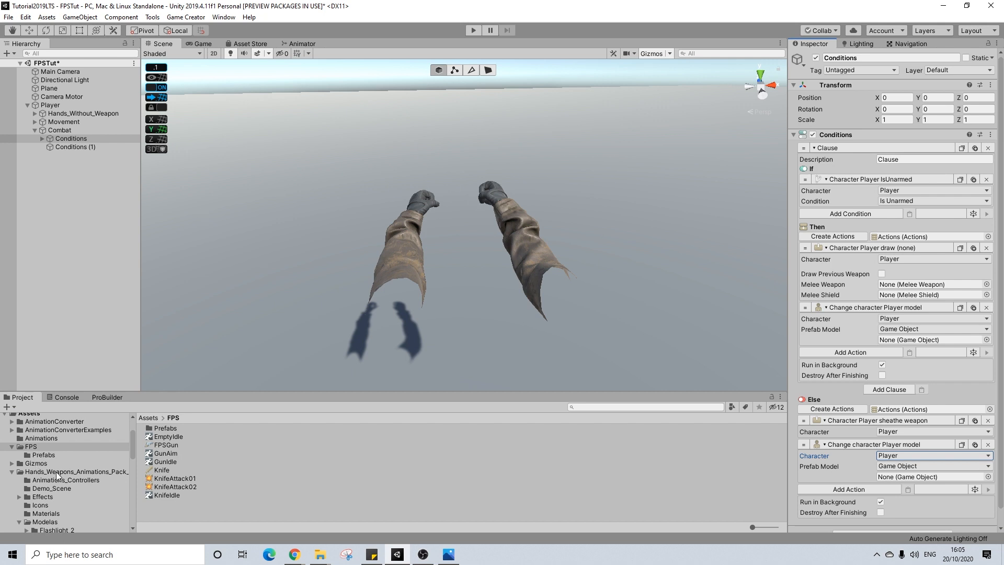
- Look through the Modelas subfolders and the Hands_knife folder for the knife hands model
scroll(57, 476, "down", 3)
scroll(67, 492, "down", 12)
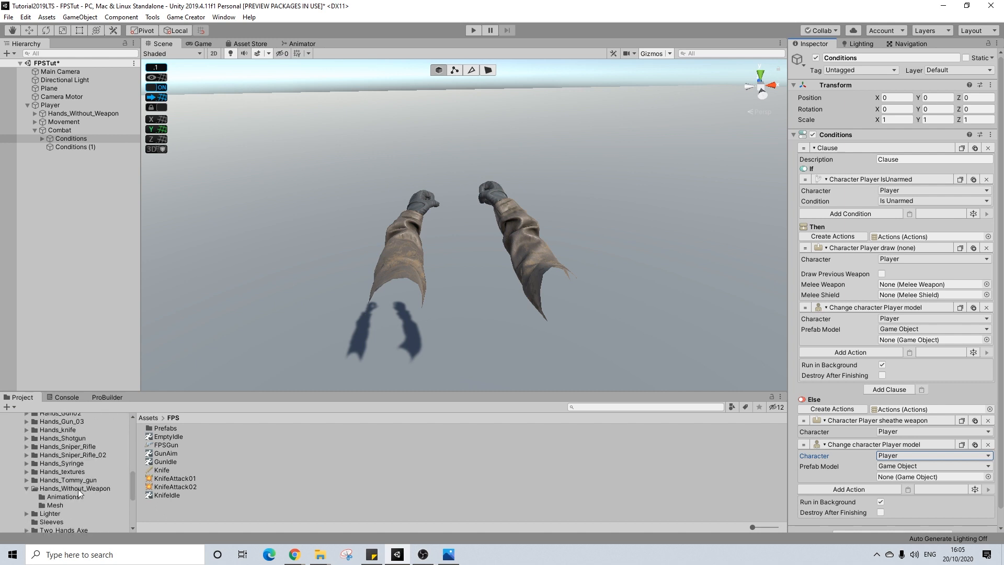
scroll(77, 472, "up", 3)
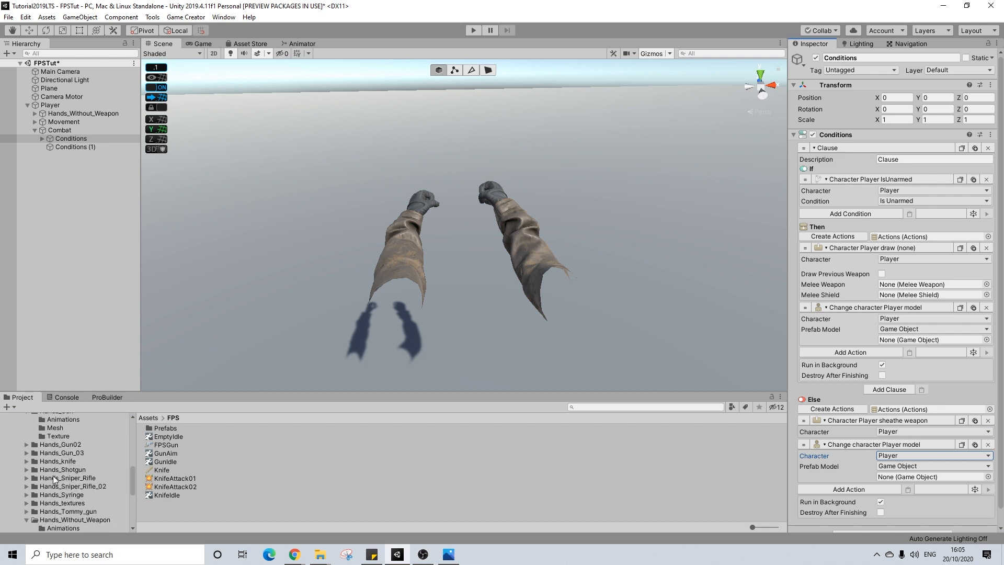
left_click(28, 461)
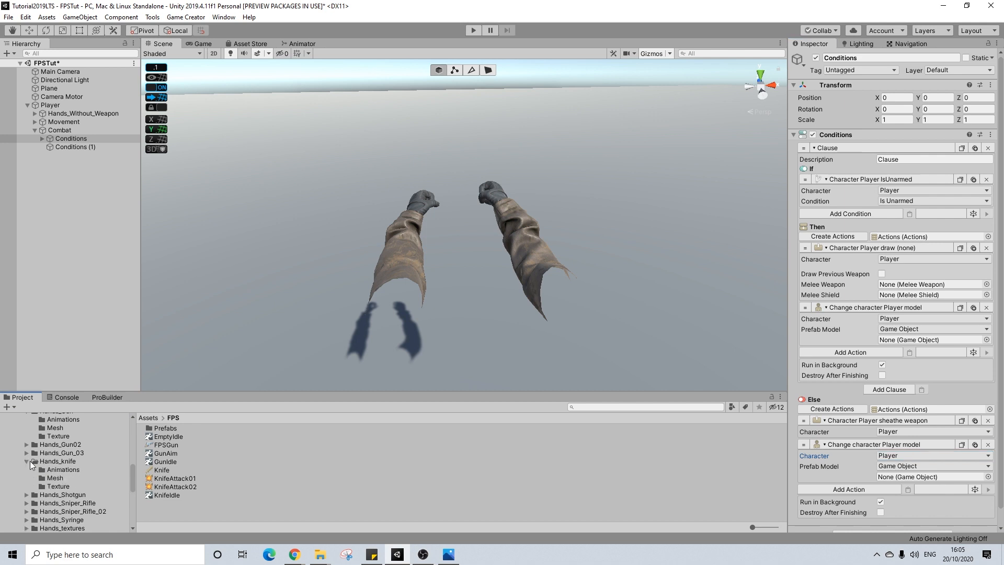
left_click(59, 462)
scroll(64, 474, "down", 3)
scroll(67, 473, "up", 10)
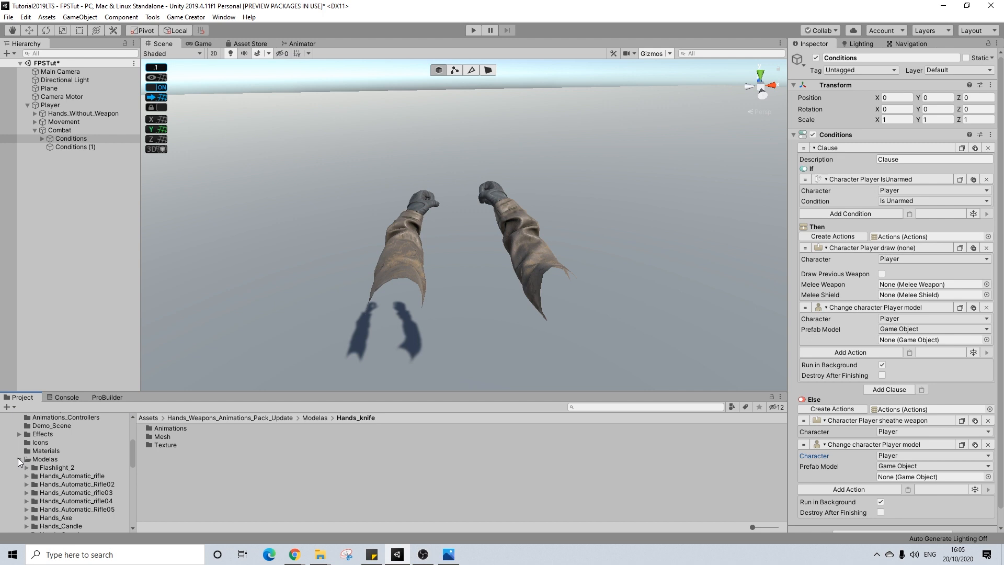
- Place the Hands_knife prefab from the hands pack's Prefabs folder beside the existing hands in the scene and unpack it
left_click(19, 458)
left_click(42, 468)
scroll(199, 466, "down", 5)
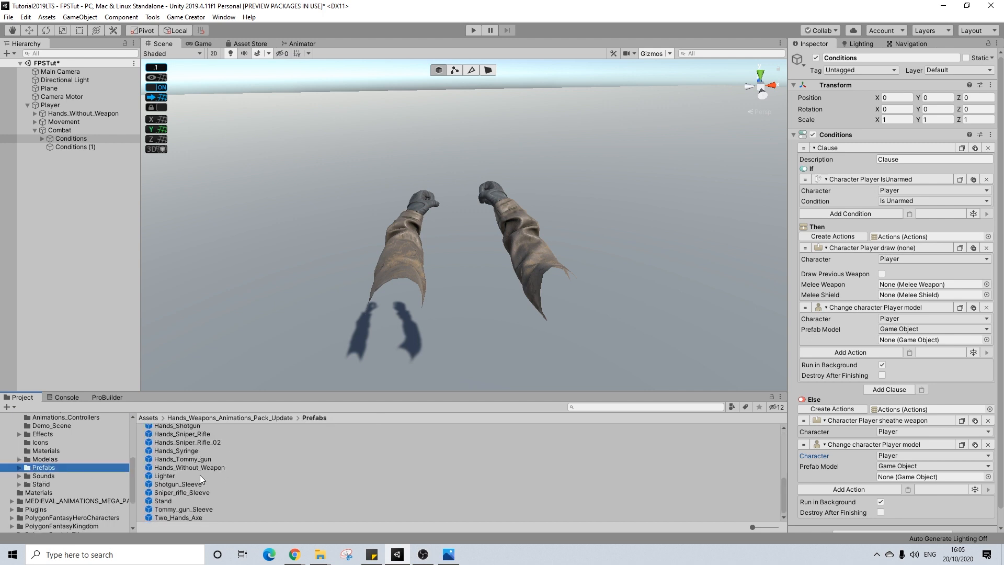
scroll(182, 487, "up", 3)
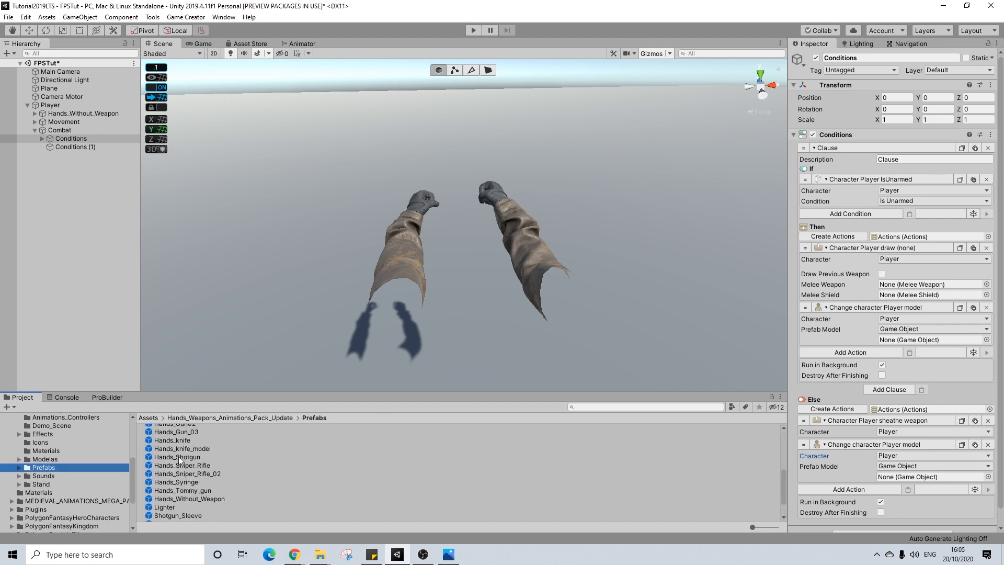
left_click_drag(183, 441, 637, 369)
left_click_drag(678, 220, 595, 263, "alt")
scroll(557, 250, "up", 2)
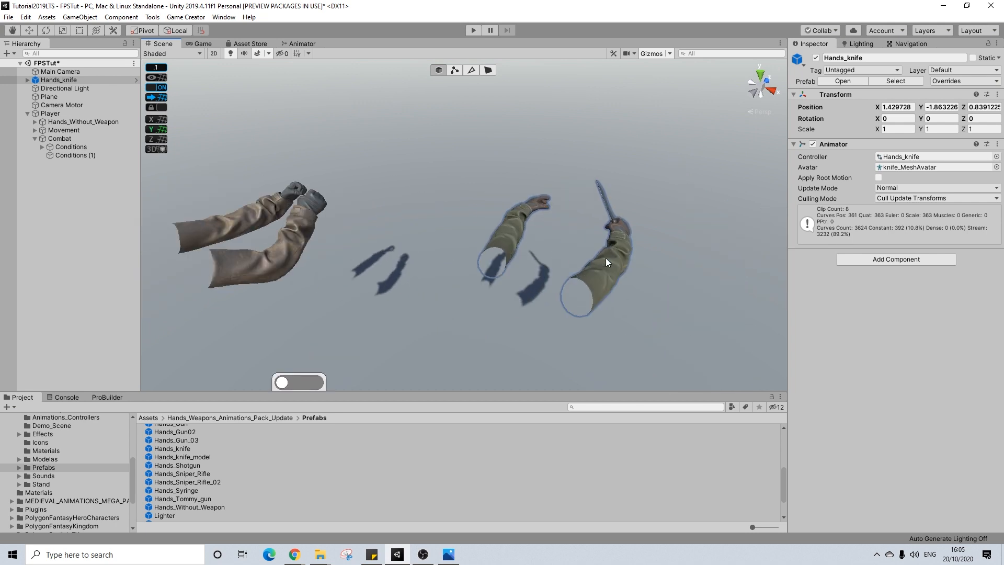
right_click(42, 78)
left_click(94, 207)
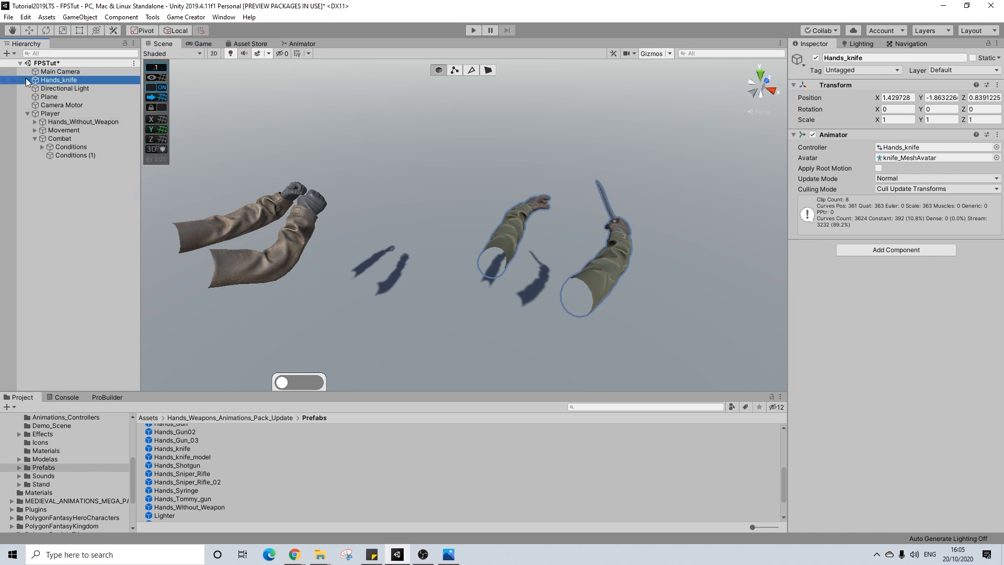
- Assign the Hands_06 material to Arm_mesh001 in the Group_arms of Hands_knife
left_click(67, 130)
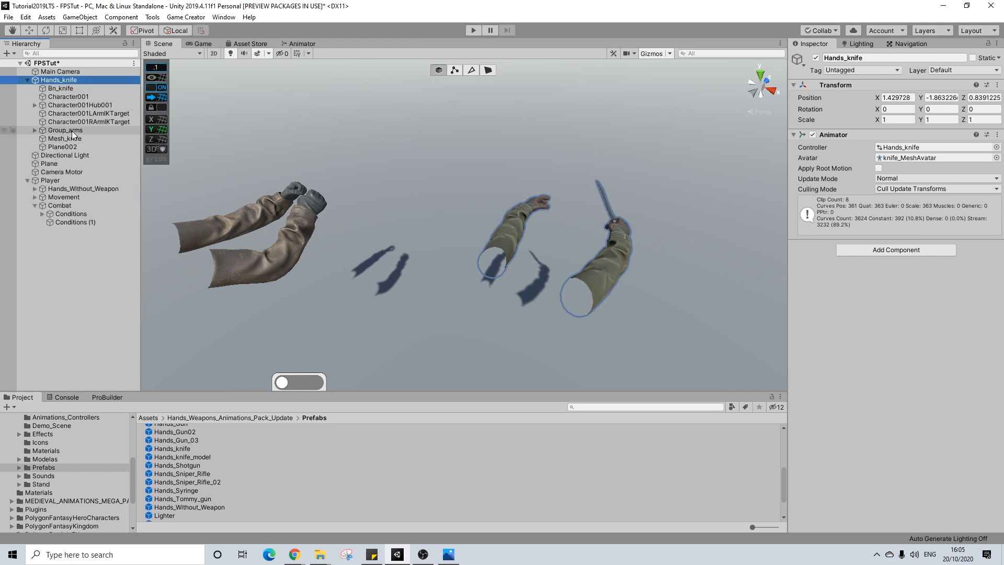
left_click(36, 129)
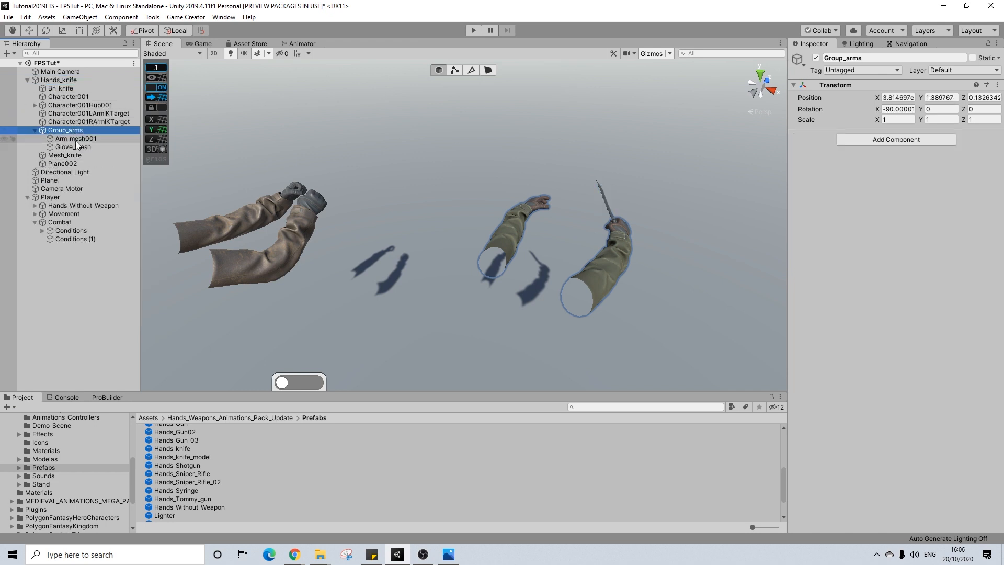
left_click(75, 139)
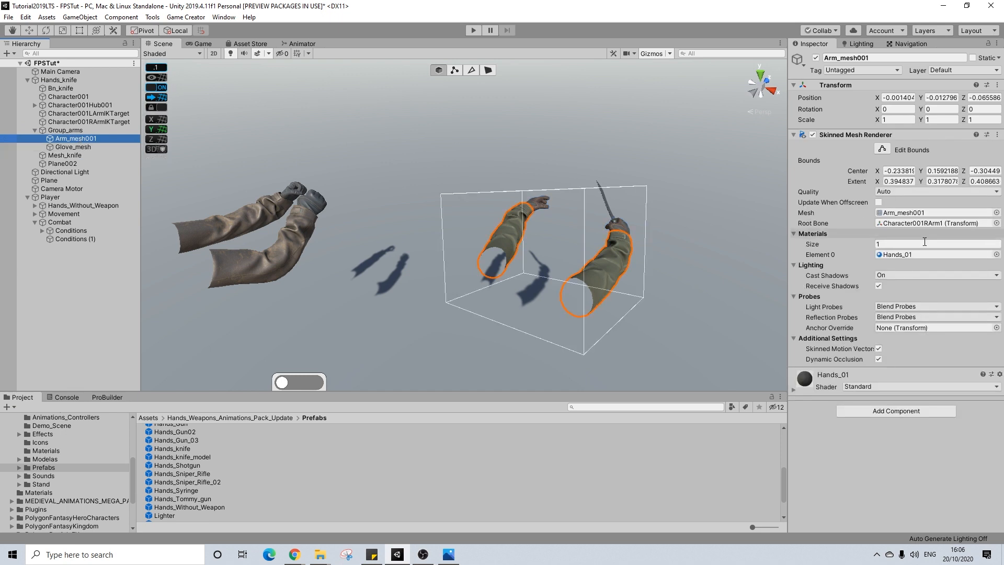
left_click(998, 255)
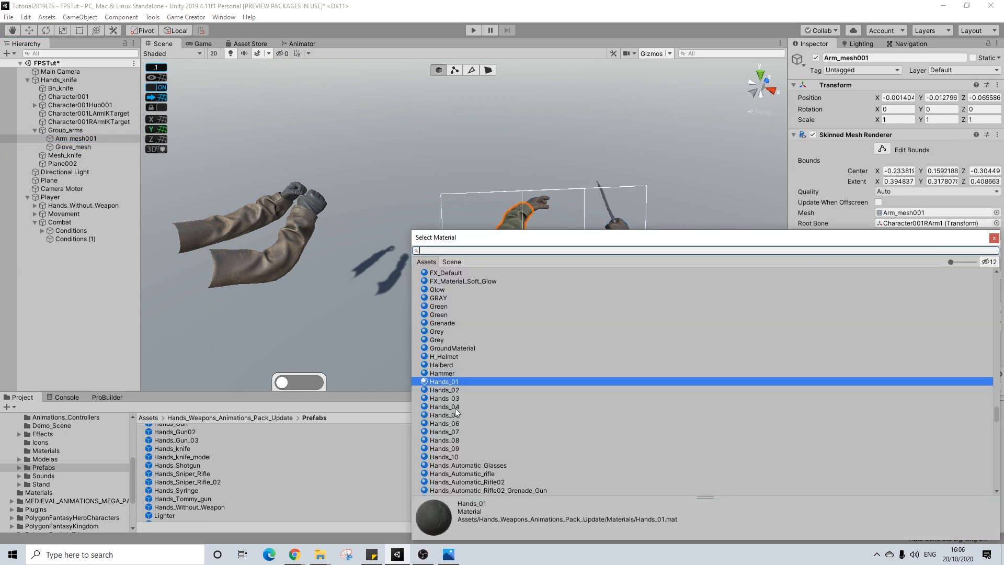
left_click(455, 424)
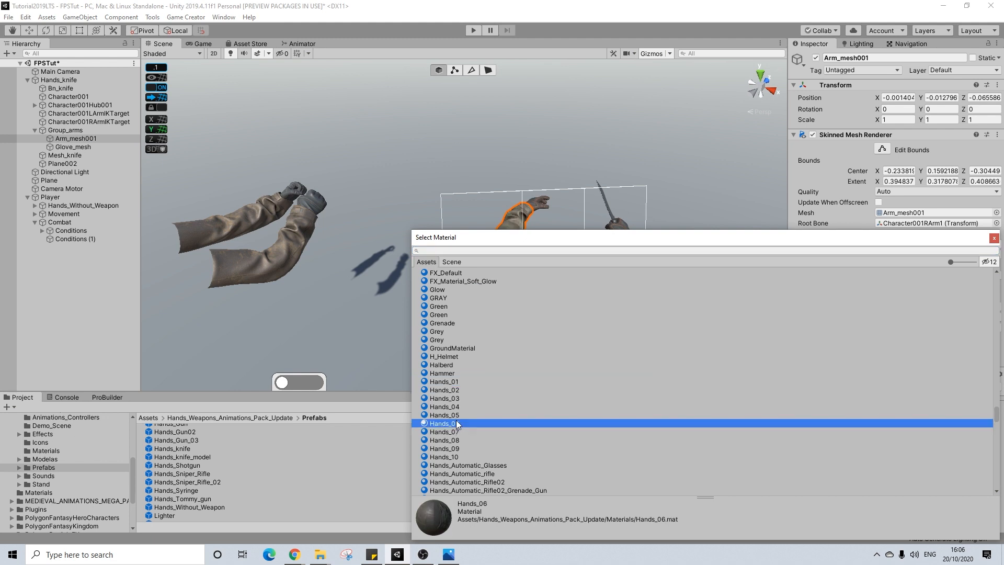
left_click(994, 238)
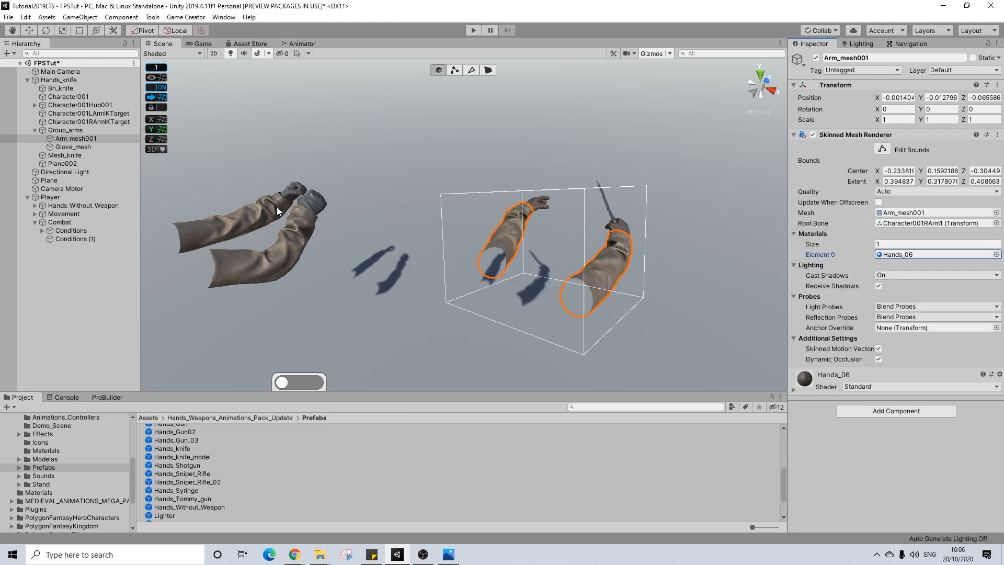
- Assign the Hands_05 material to the Glove_mesh of Hands_knife
left_click(70, 148)
left_click(997, 254)
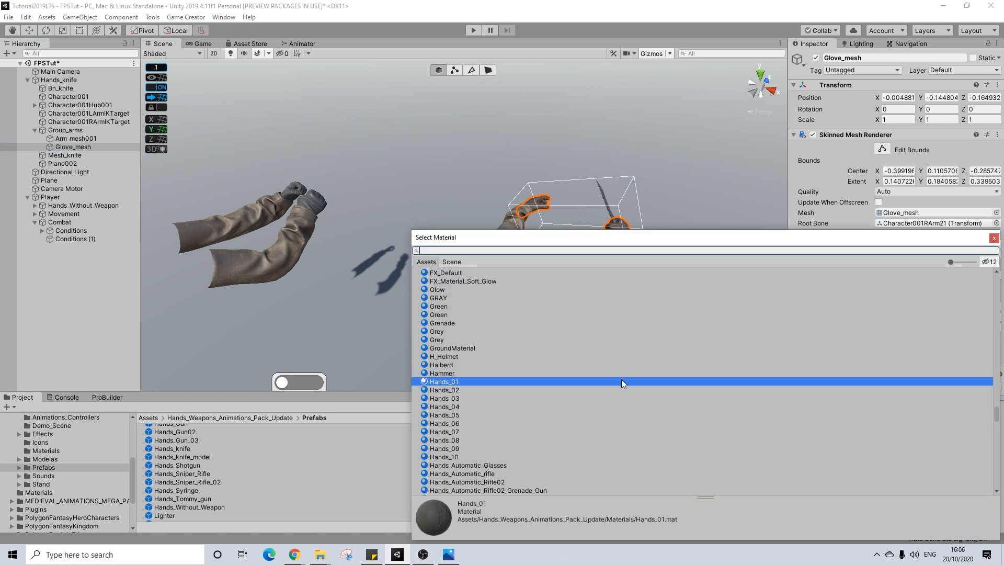
left_click(451, 414)
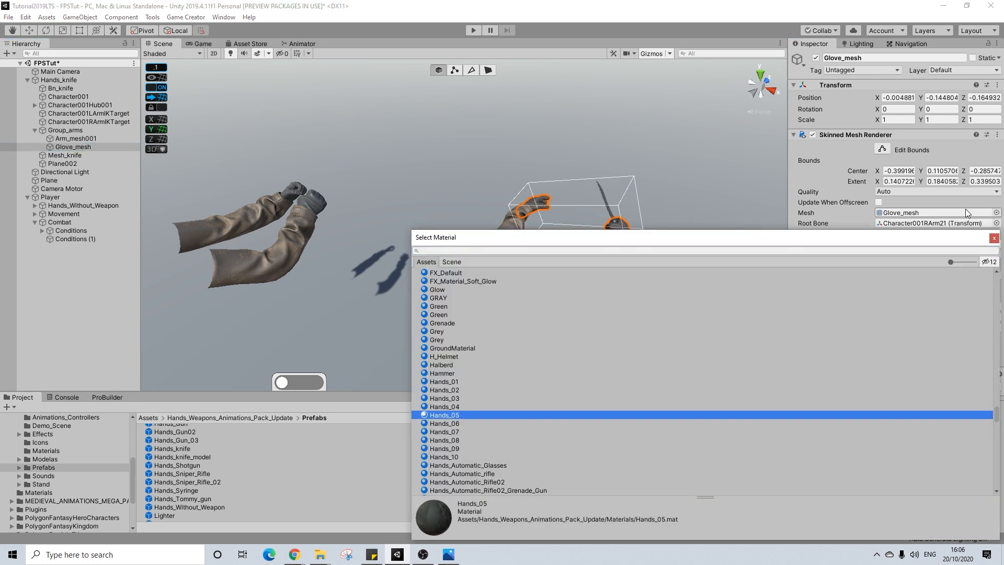
left_click(992, 238)
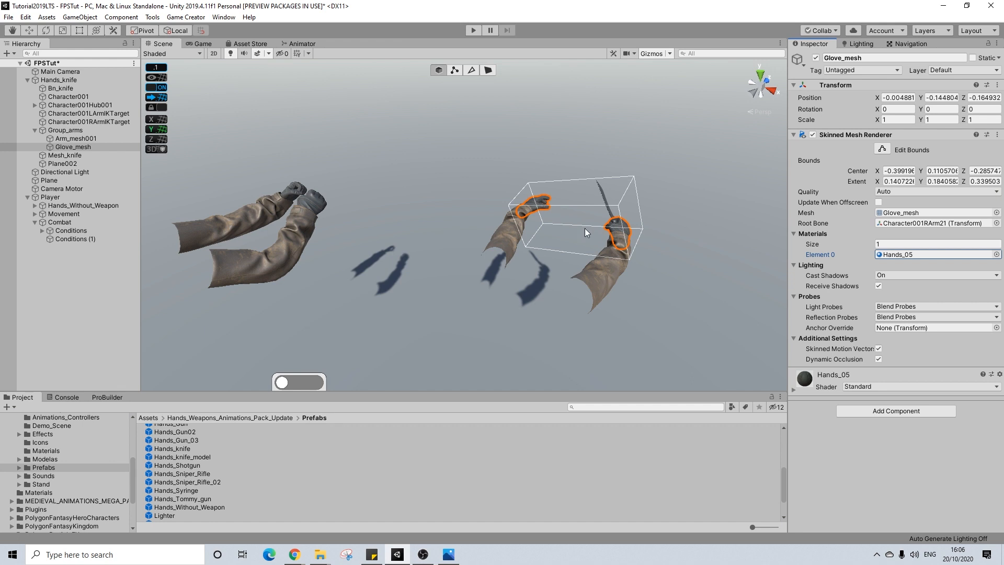
scroll(586, 229, "up", 2)
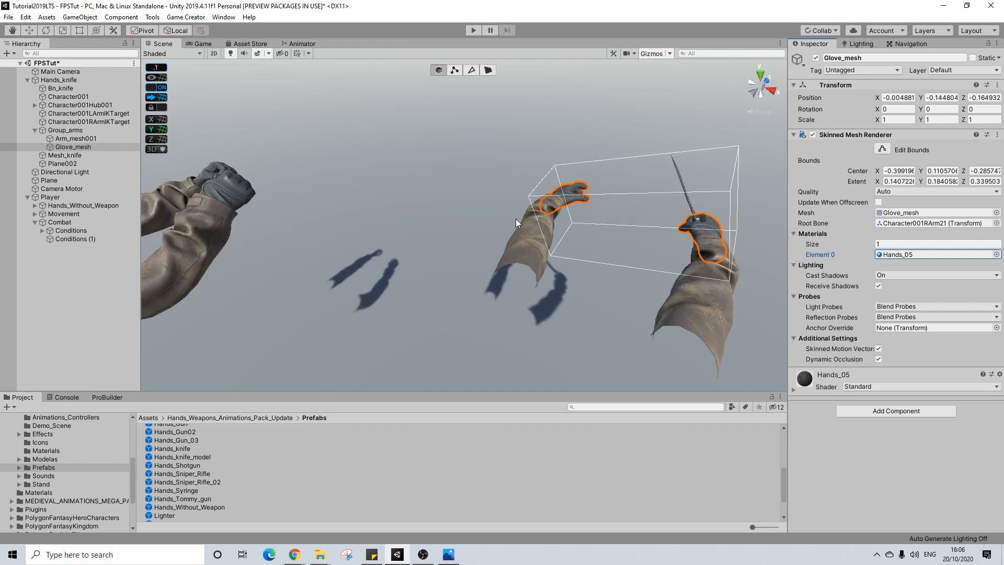
- Clear the Animator controller of the Hands_knife object by setting it to None
left_click_drag(635, 237, 564, 246, "alt")
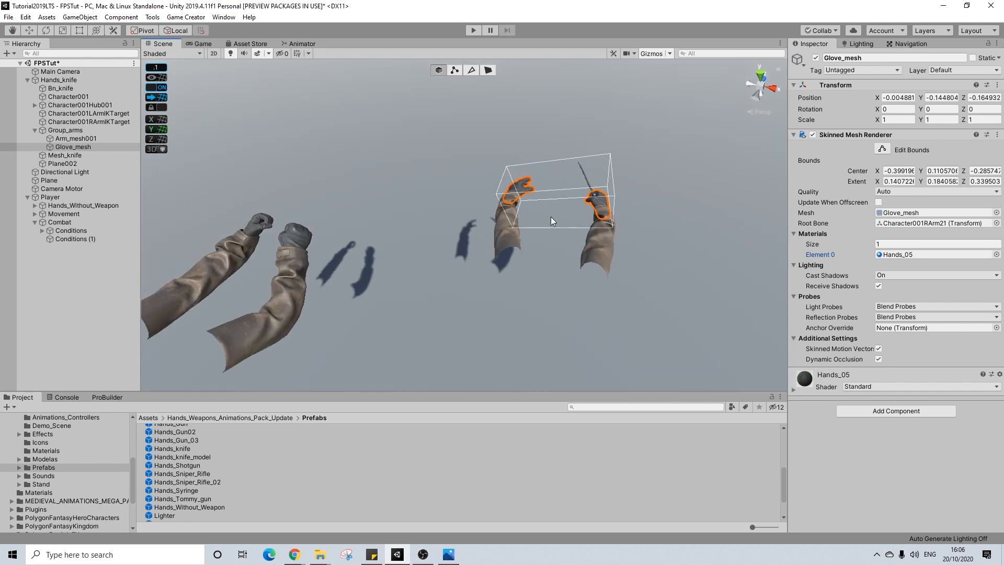
left_click(65, 130)
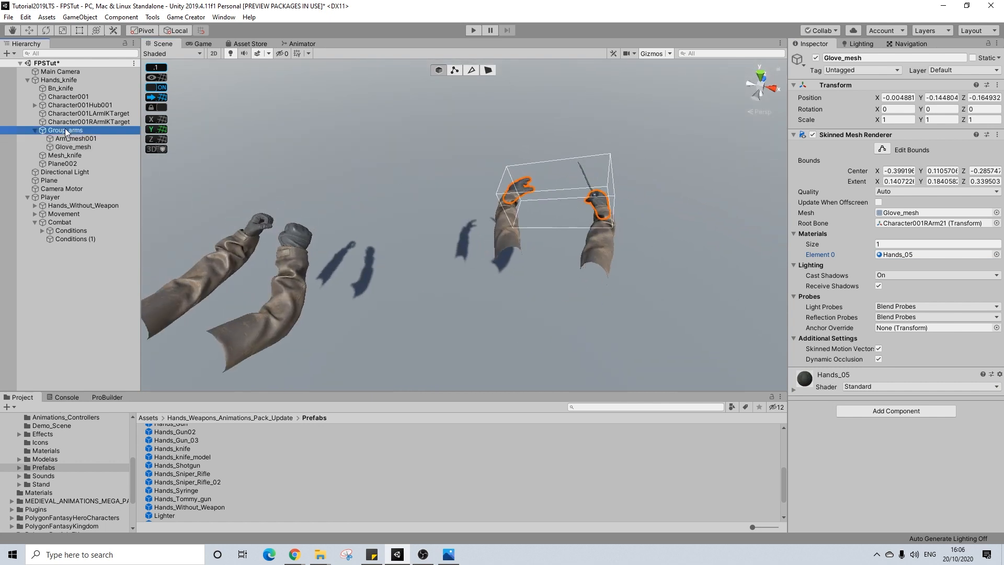
left_click(33, 130)
left_click(61, 80)
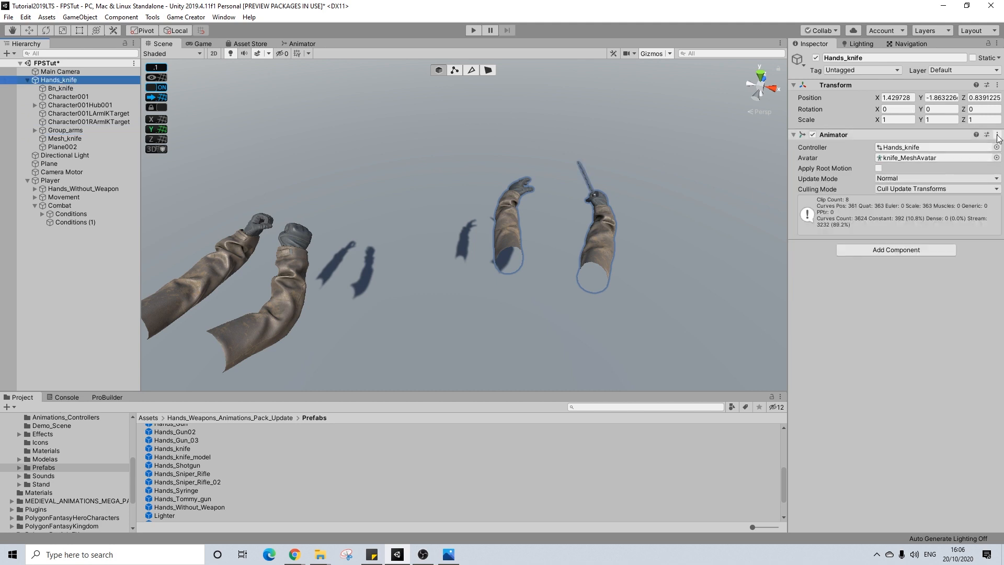
left_click(996, 147)
scroll(464, 280, "up", 15)
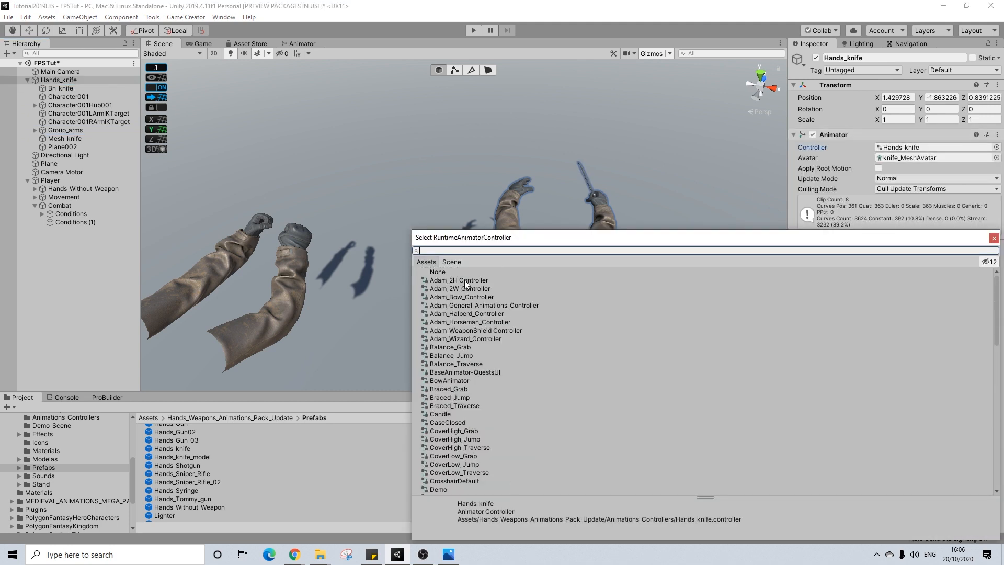
left_click(441, 273)
left_click(994, 238)
- Set the Animator's Avatar on Hands_knife to None
left_click(996, 159)
scroll(435, 312, "up", 15)
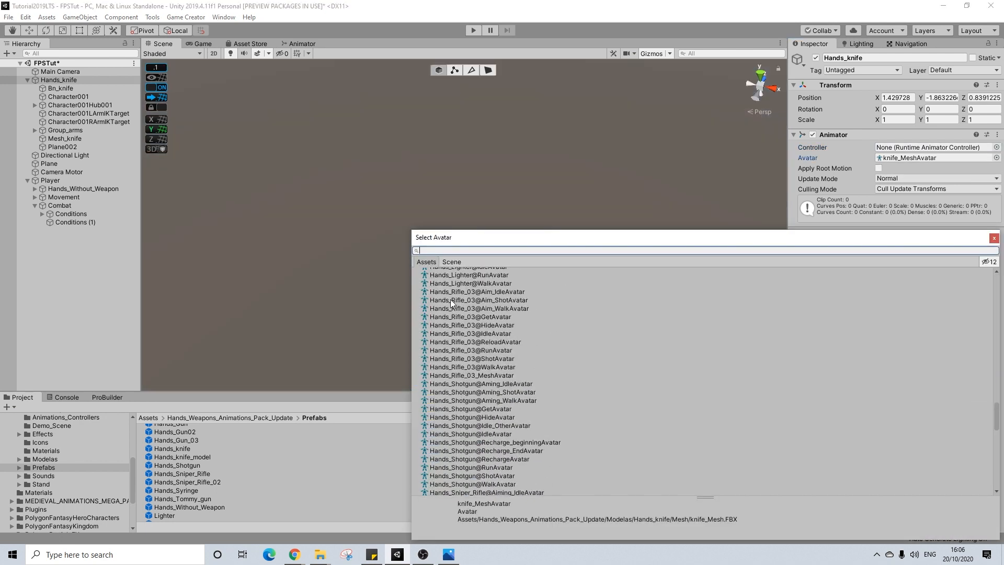
scroll(450, 299, "up", 20)
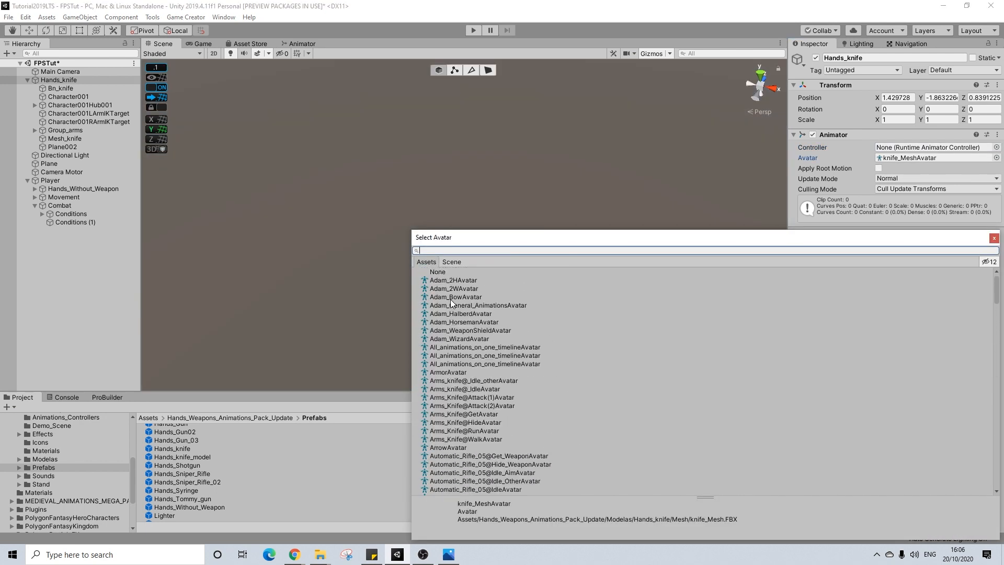
left_click(444, 272)
left_click(994, 238)
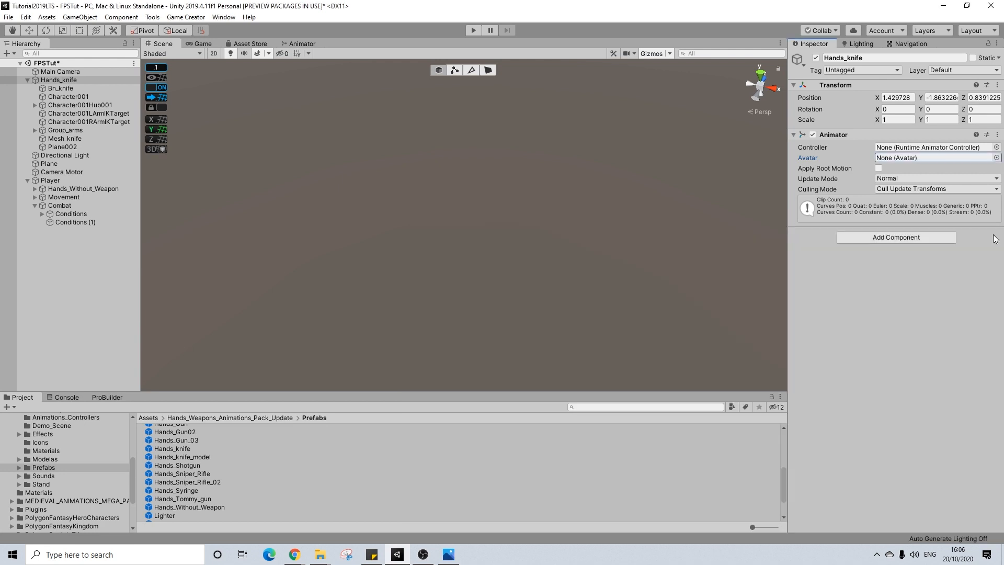
- Open the FPS Prefabs folder and delete the Hands_knife object from the scene
scroll(40, 457, "up", 8)
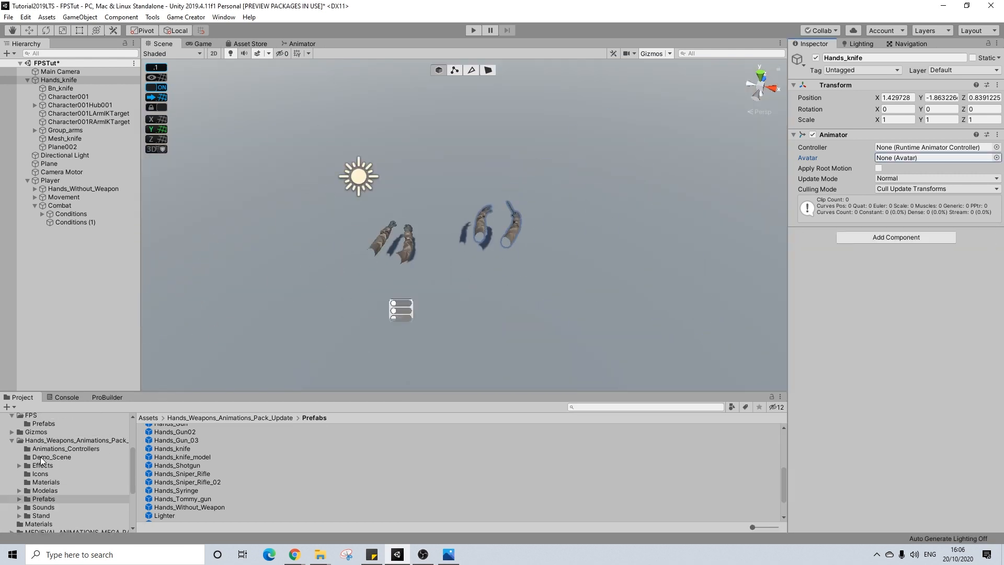
left_click(29, 500)
left_click(44, 508)
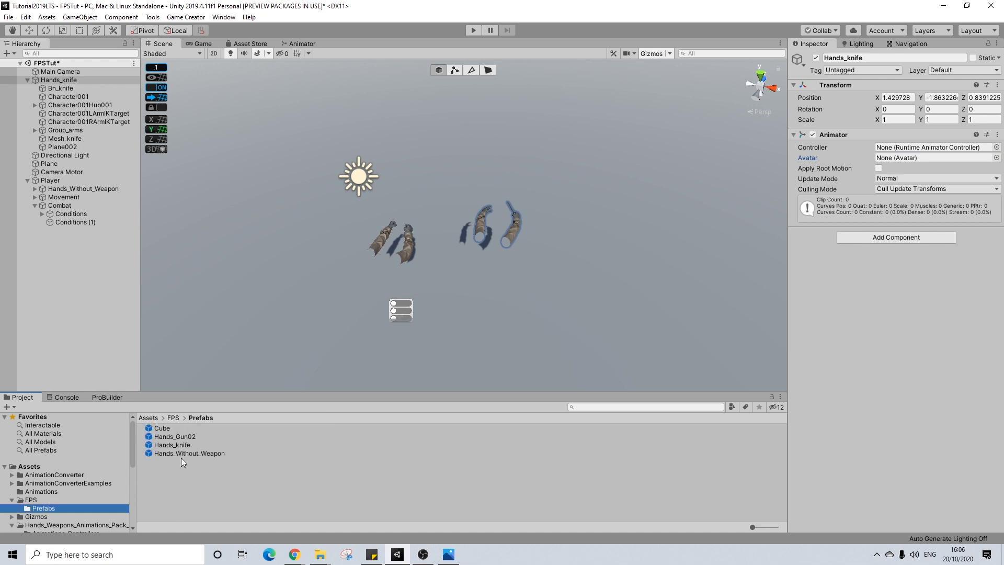
mouse_move(174, 428)
left_mouse_down()
mouse_move(70, 100)
mouse_move(19, 511)
mouse_move(202, 489)
mouse_move(248, 398)
mouse_move(168, 433)
left_mouse_up()
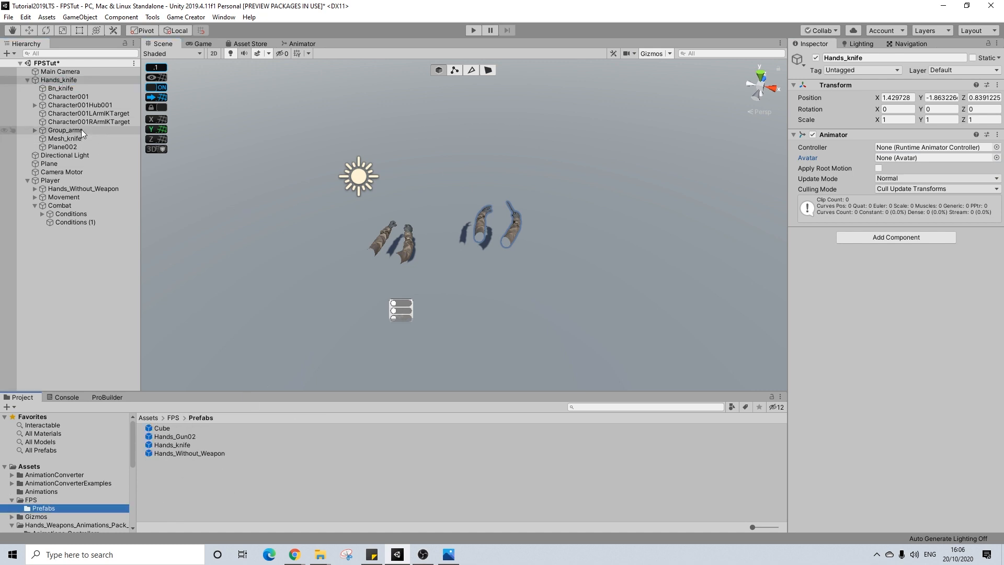
left_click(67, 81)
key("Delete")
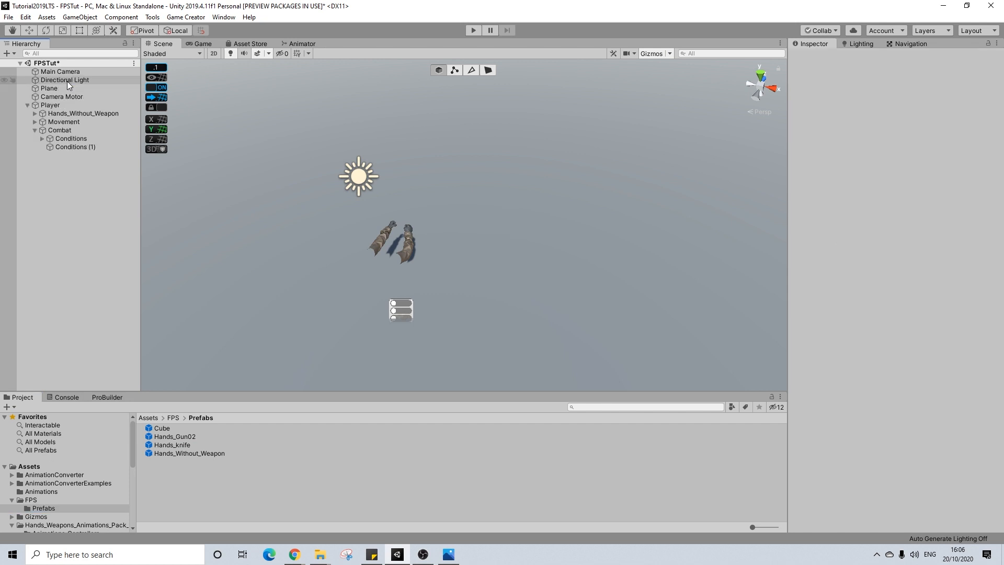
- In Combat's first Conditions, assign the Hands_knife prefab as the draw clause's character model and set the Else branch's model prefab
left_click_drag(186, 446, 61, 114)
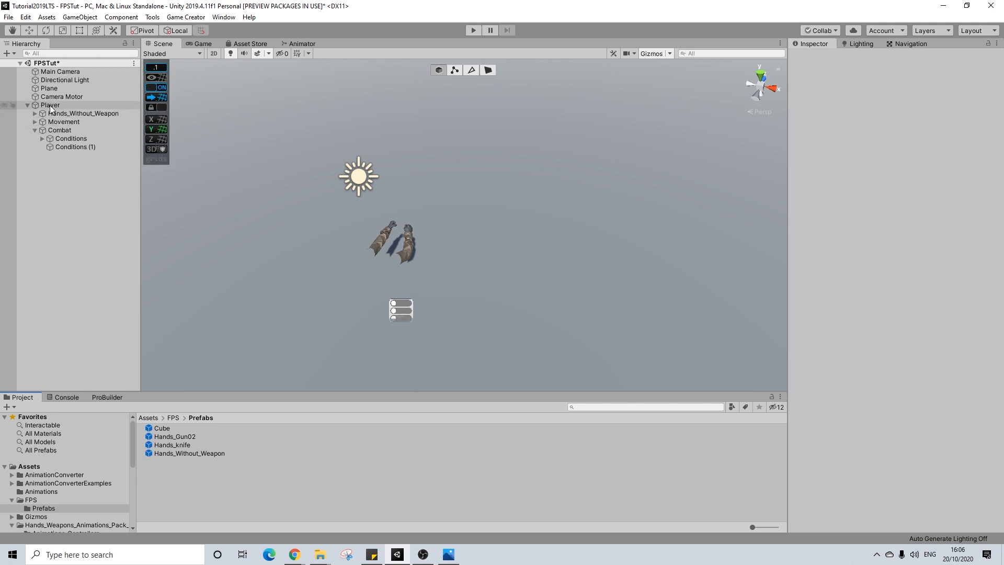
left_click(62, 106)
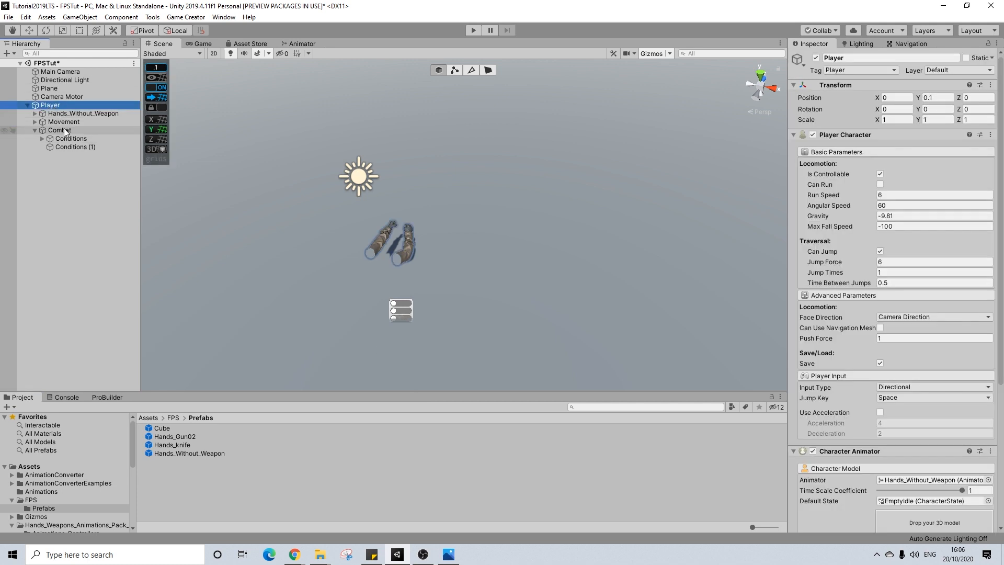
left_click(60, 131)
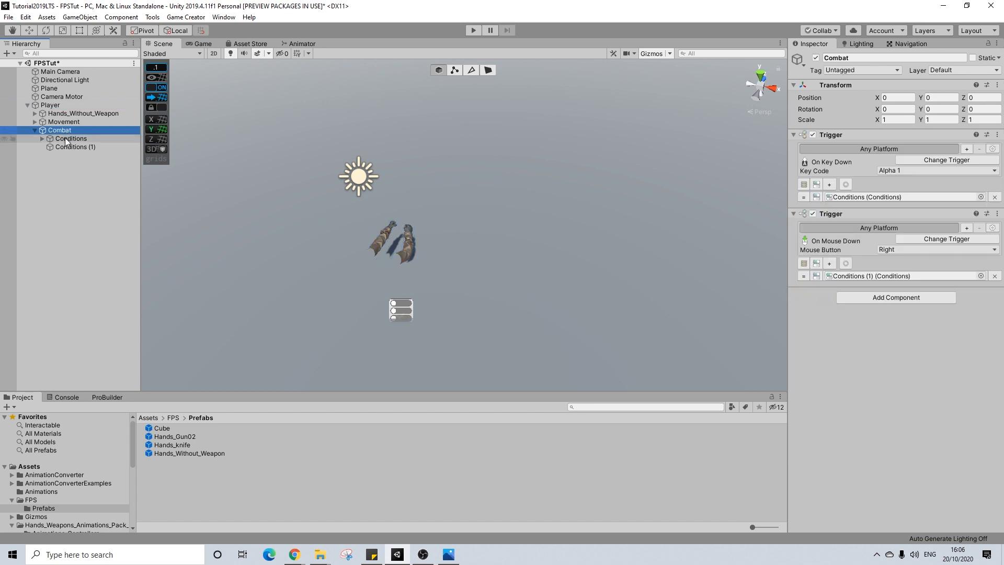
left_click(71, 138)
scroll(855, 317, "down", 1)
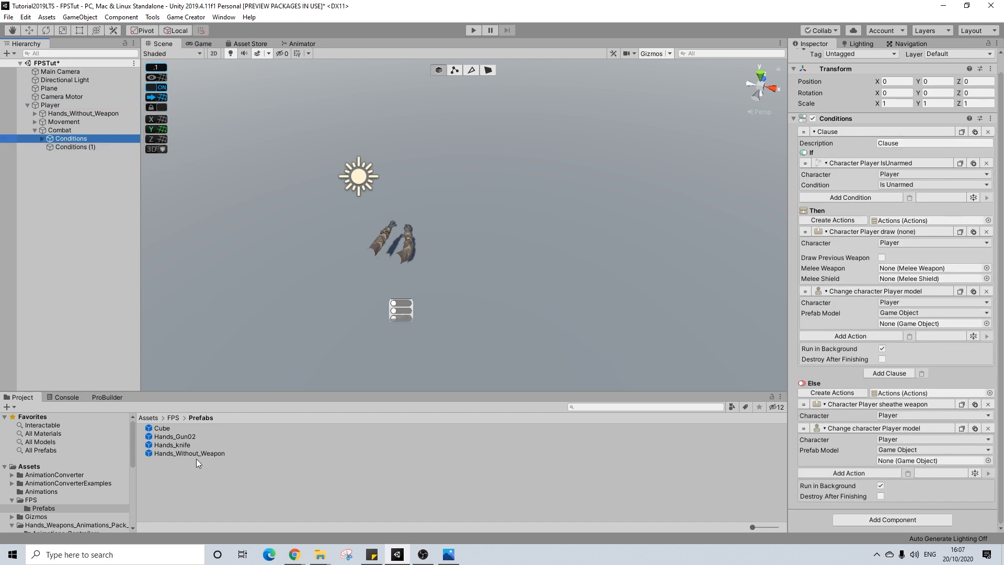
left_click_drag(186, 446, 900, 325)
left_click_drag(180, 445, 910, 461)
- Open the Hands_knife prefab from the FPS Prefabs folder for editing and select its knife mesh, Mesh_knife
double_click(180, 444)
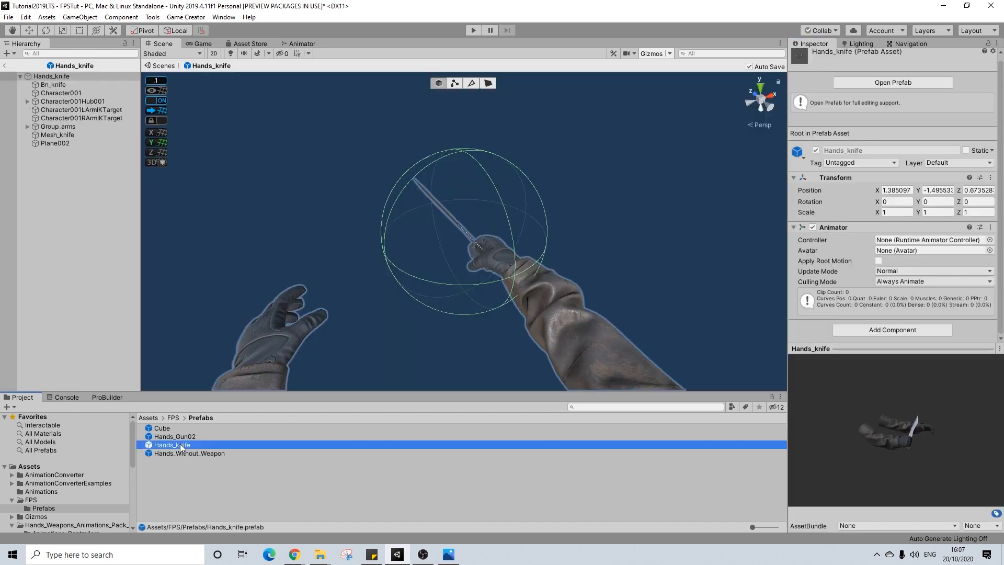
scroll(513, 221, "down", 5)
left_click_drag(523, 230, 424, 228, "alt")
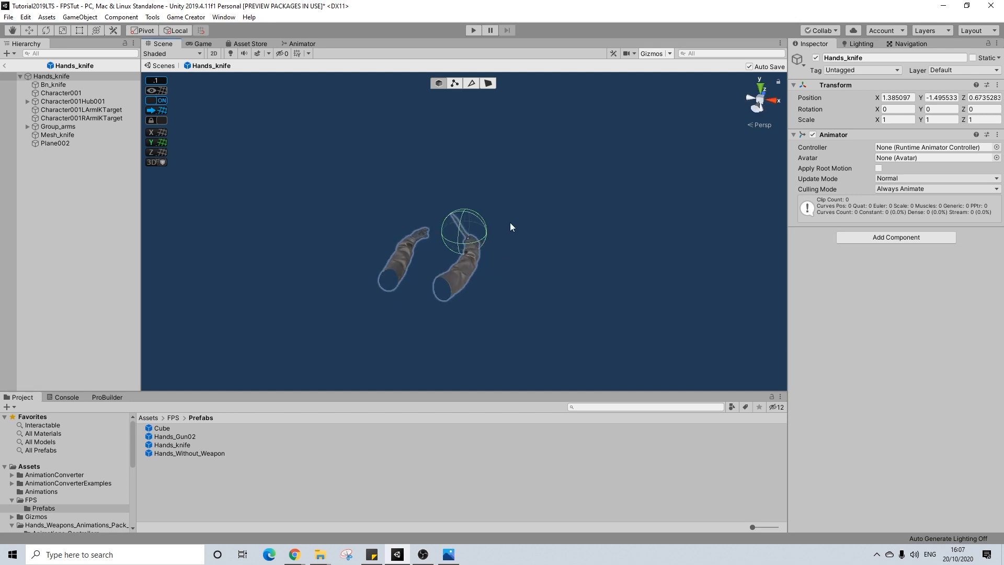
scroll(510, 222, "up", 5)
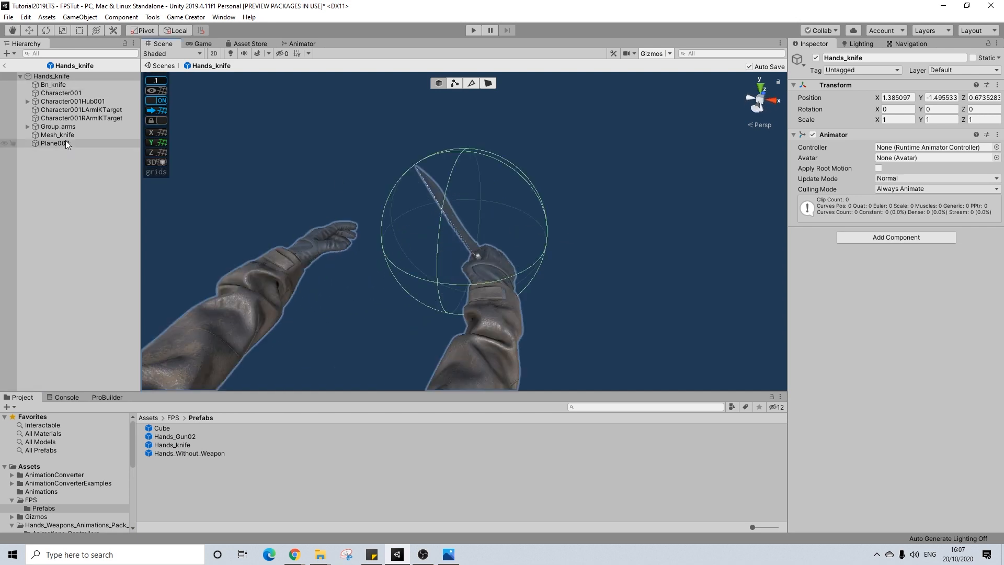
left_click(444, 221)
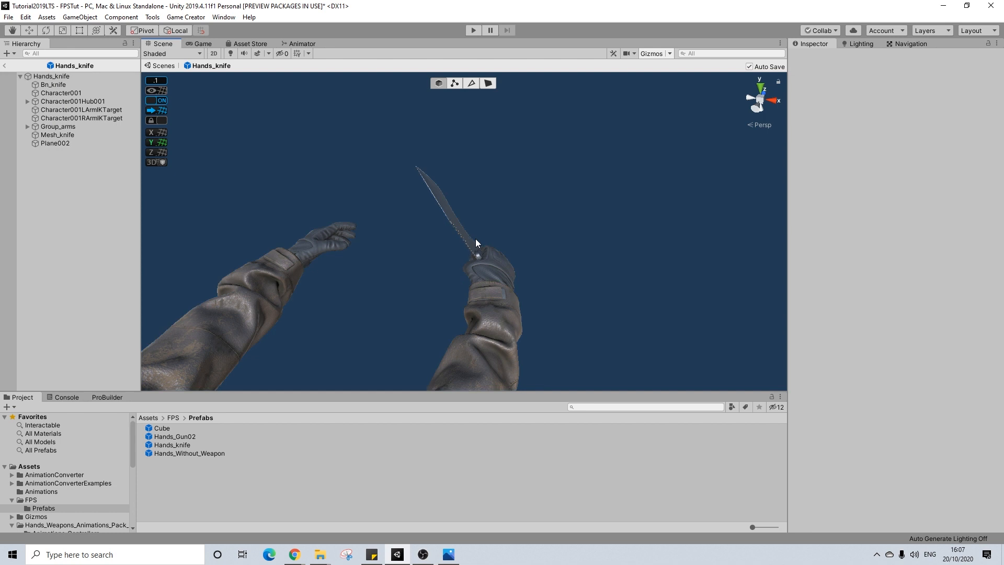
left_click(475, 238)
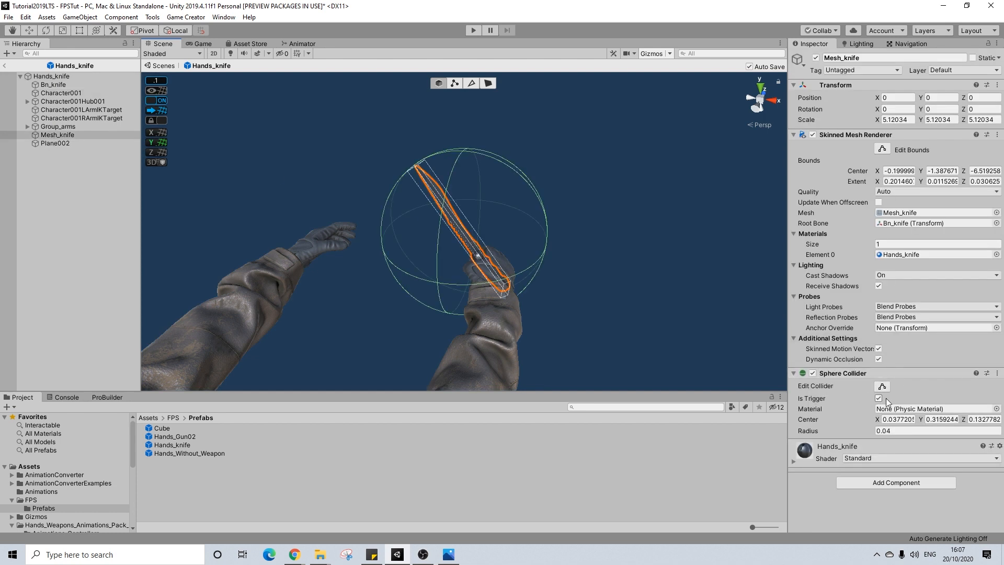
left_click(881, 483)
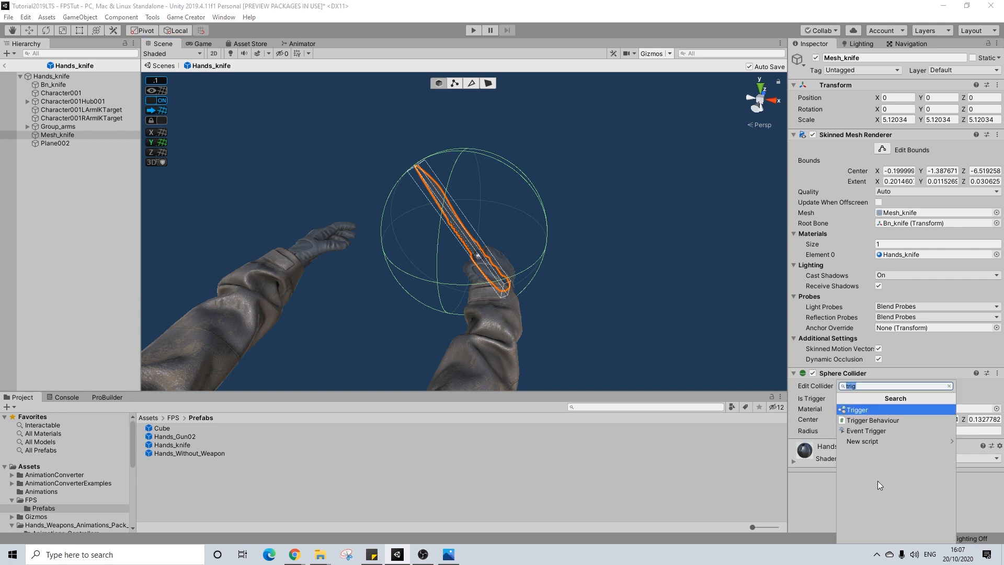
left_click(824, 487)
- Create a new tag named melee in the project's tag list
left_click(825, 70)
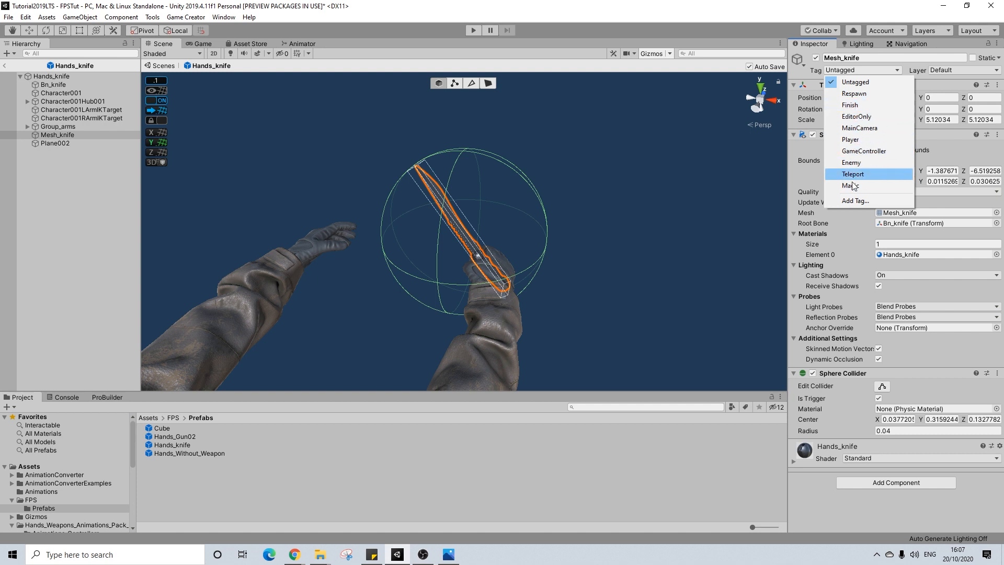
left_click(855, 201)
left_click(974, 128)
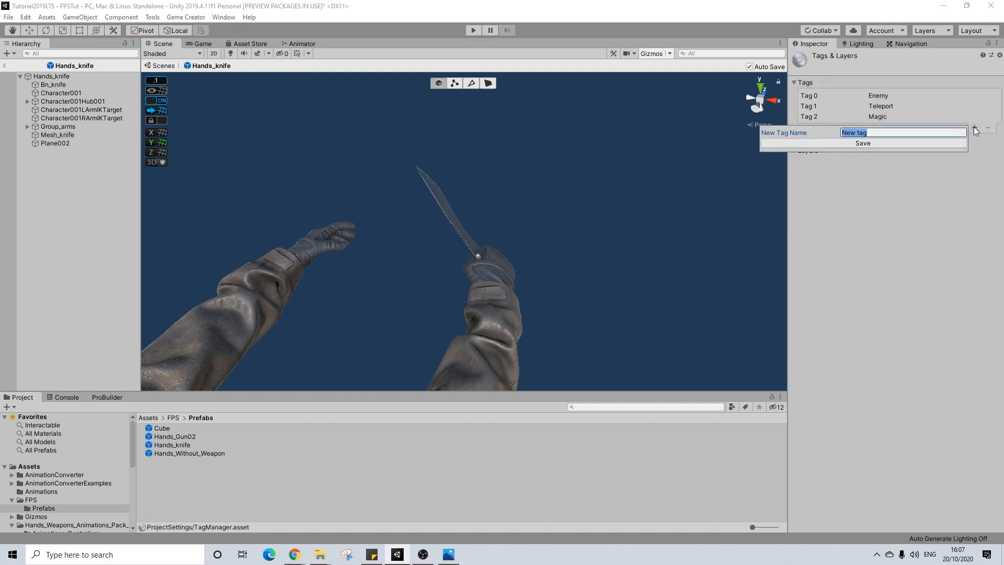
type("melee")
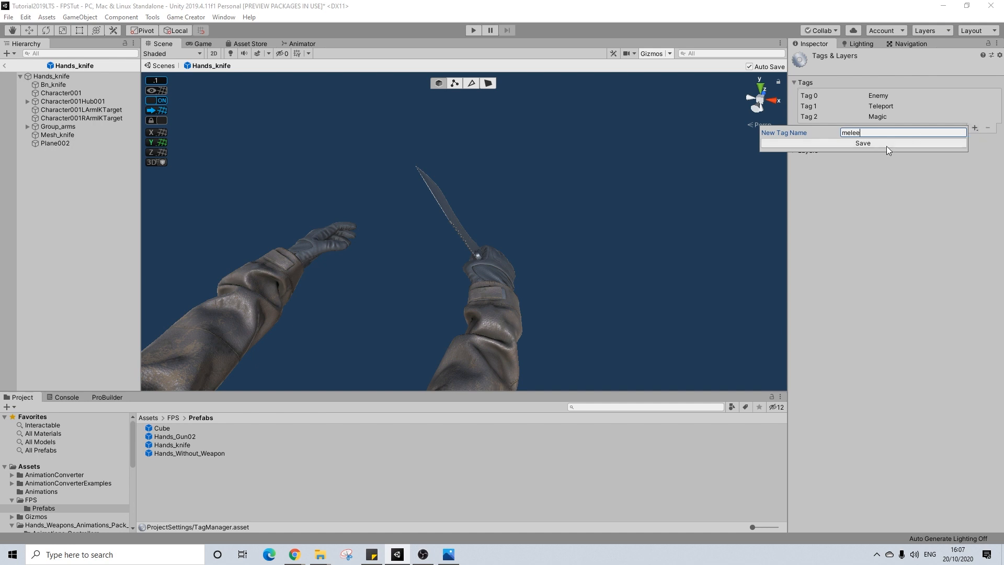
left_click(887, 145)
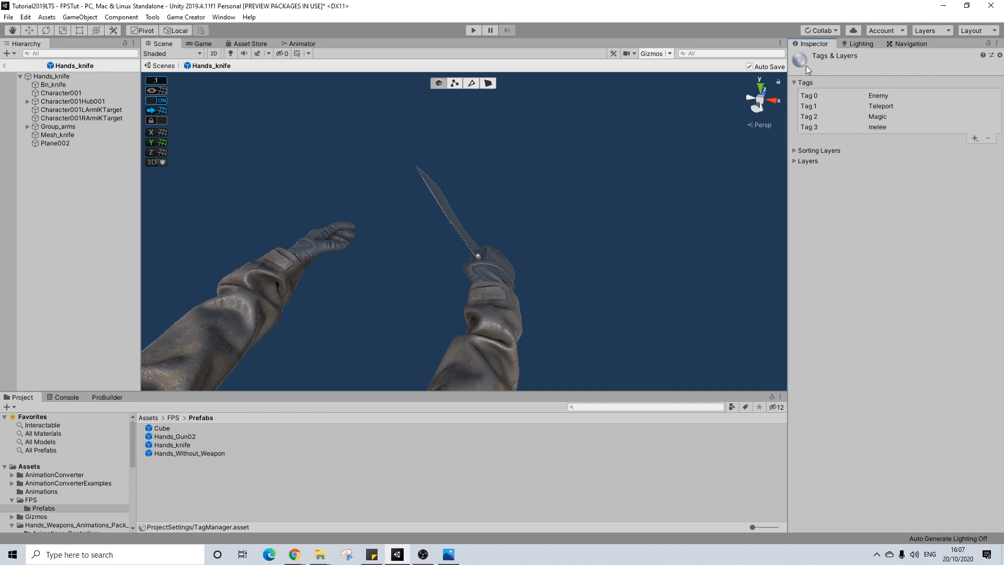
- Assign the melee tag to Mesh_knife and return from the prefab to the scene
left_click(57, 135)
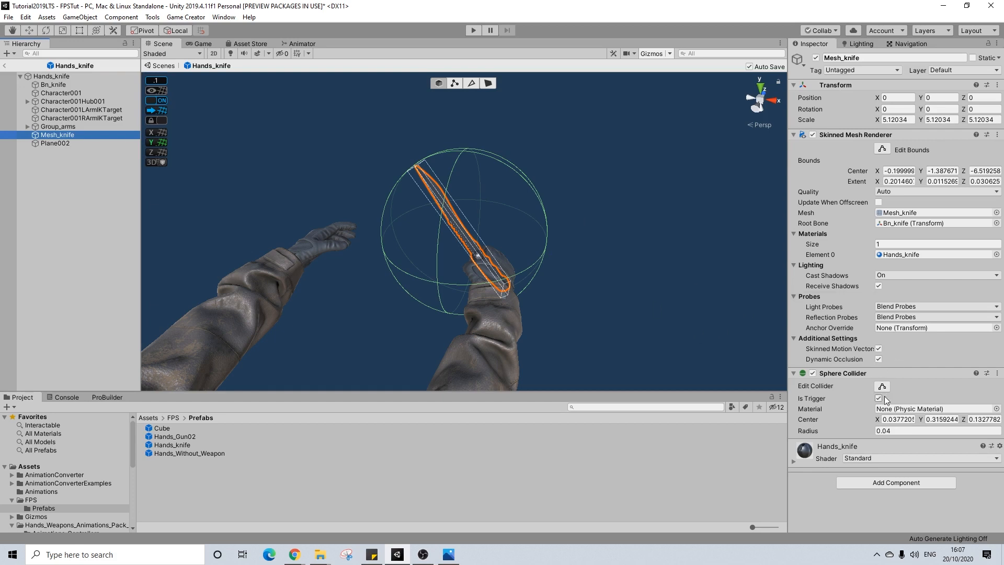
left_click_drag(573, 221, 343, 224, "alt")
left_click_drag(501, 212, 485, 242, "alt")
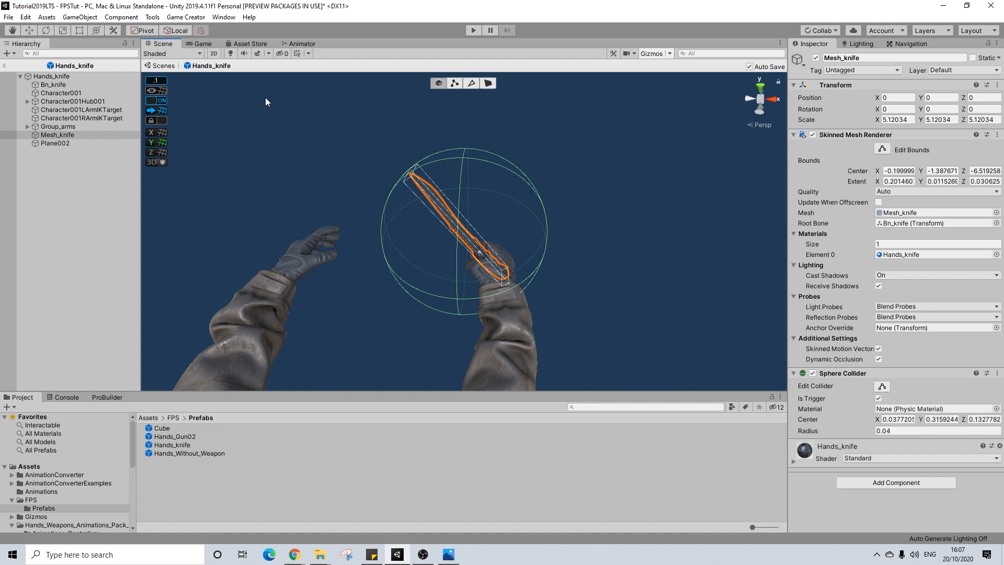
left_click(862, 71)
left_click(851, 197)
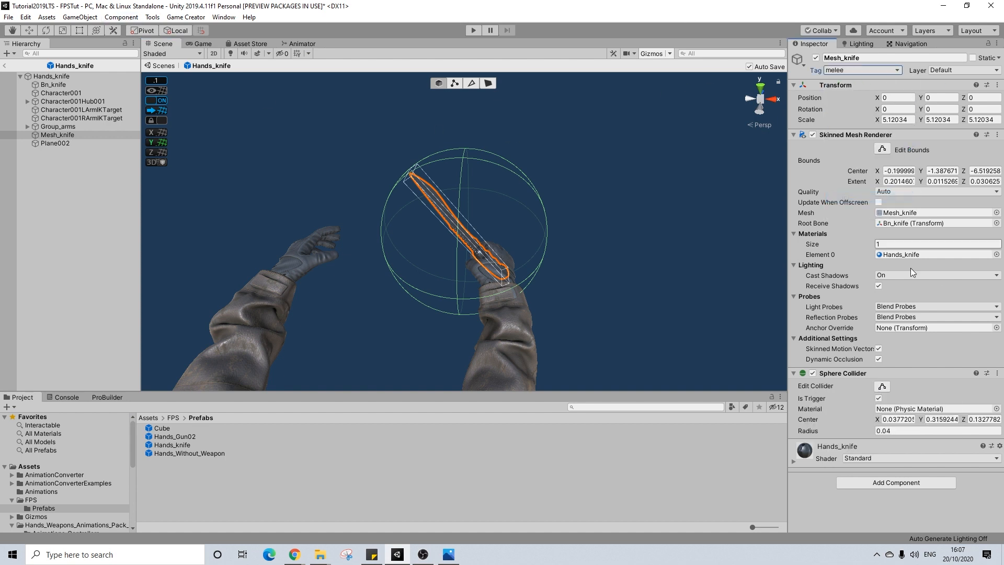
left_click_drag(775, 372, 549, 272, "alt")
left_click(4, 66)
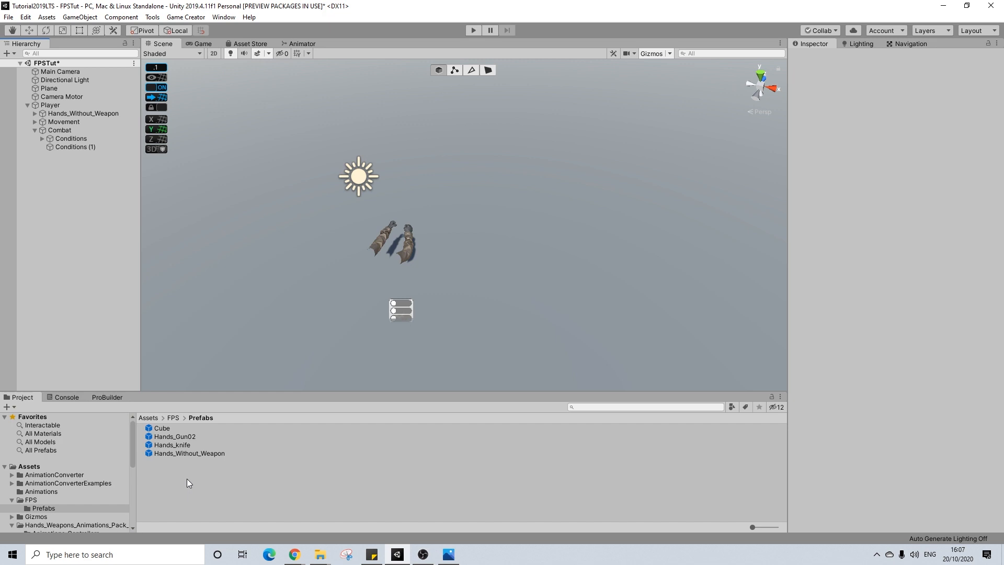
- Create a Game Creator Melee Clip named Attack01 in the FPS folder
left_click(35, 130)
left_click(178, 418)
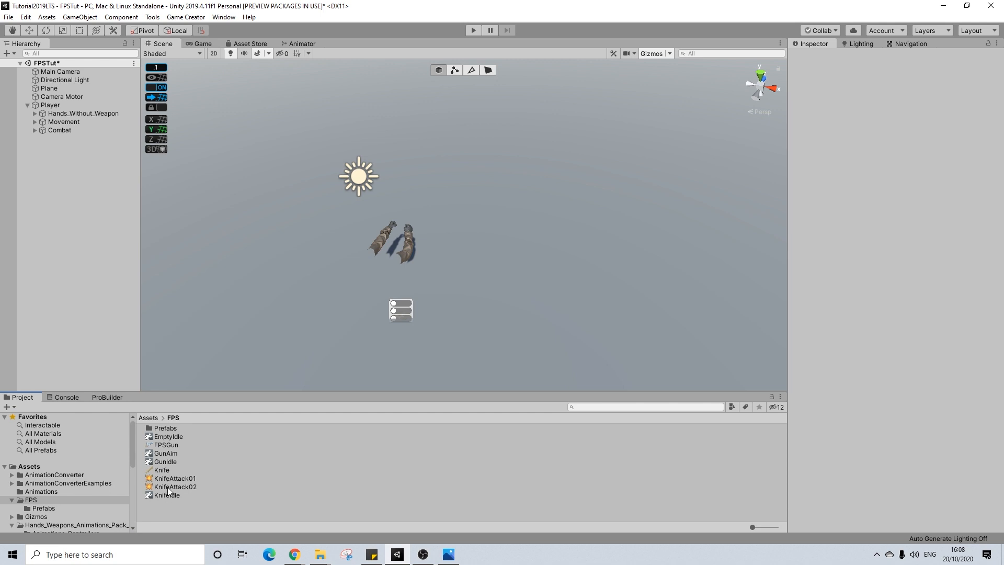
right_click(171, 509)
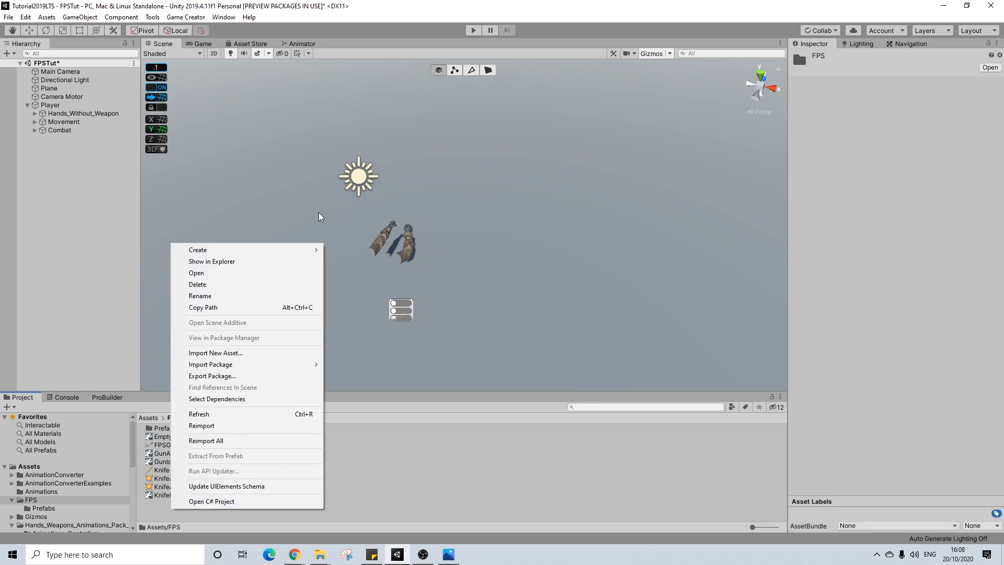
mouse_move(313, 250)
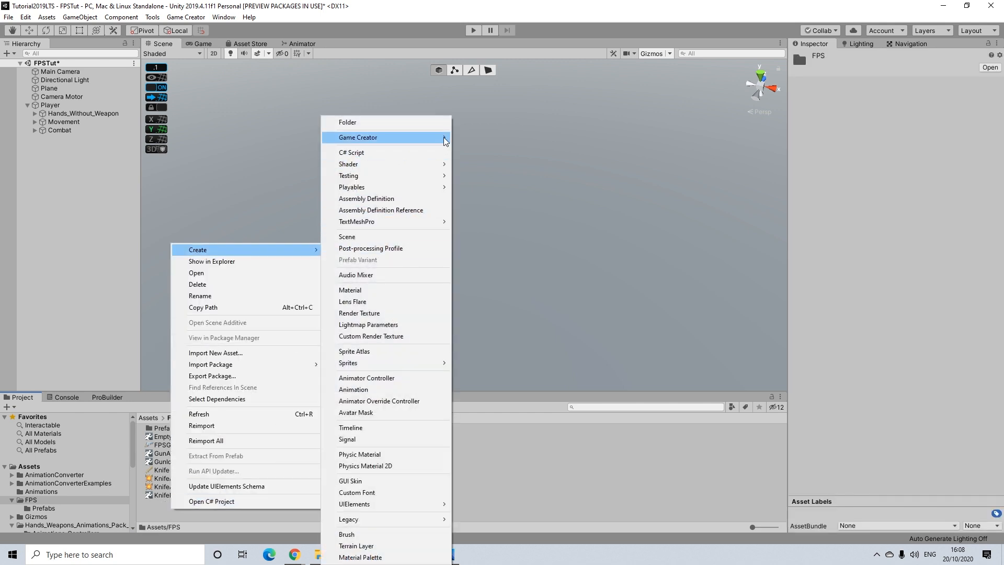
mouse_move(397, 137)
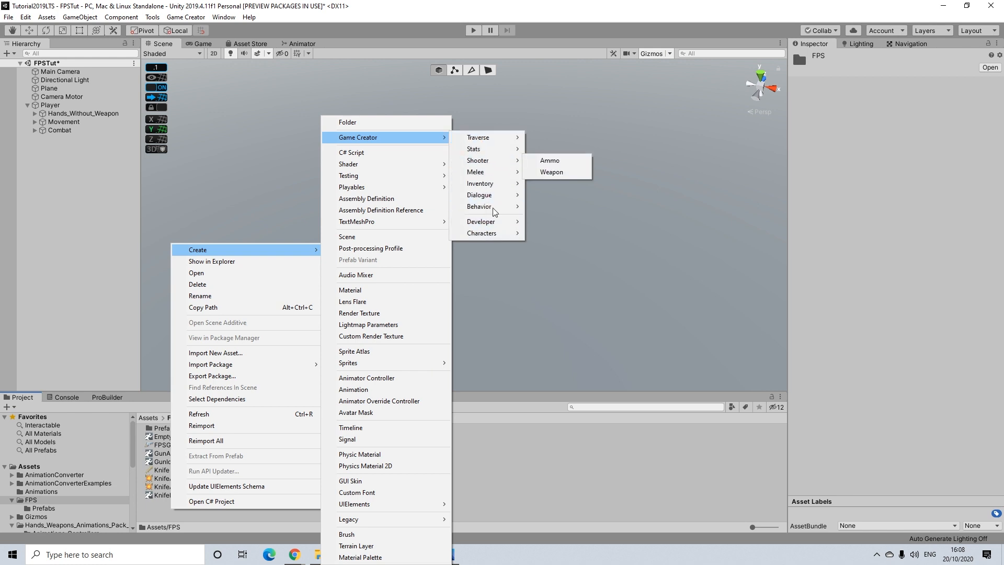
mouse_move(519, 178)
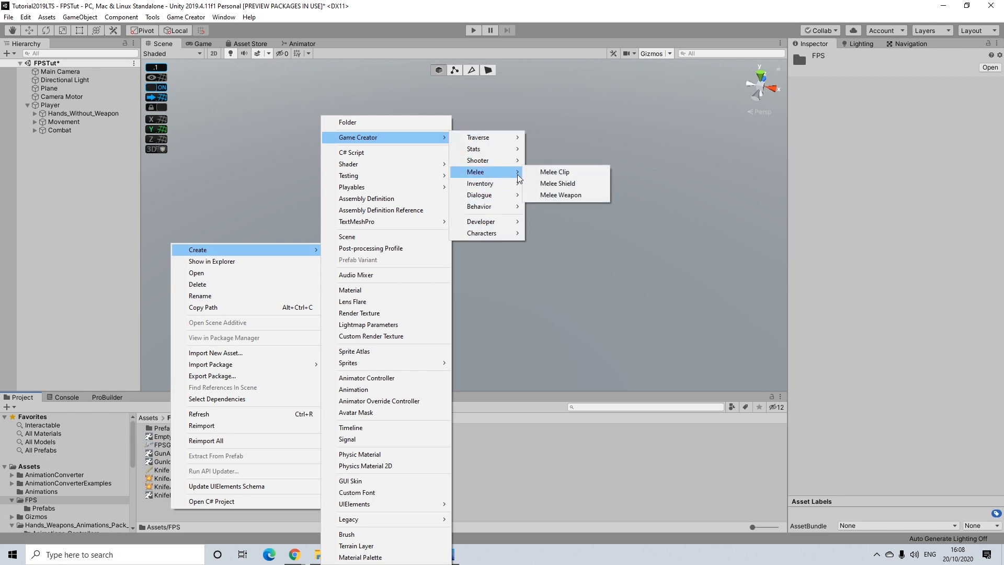
left_click(556, 172)
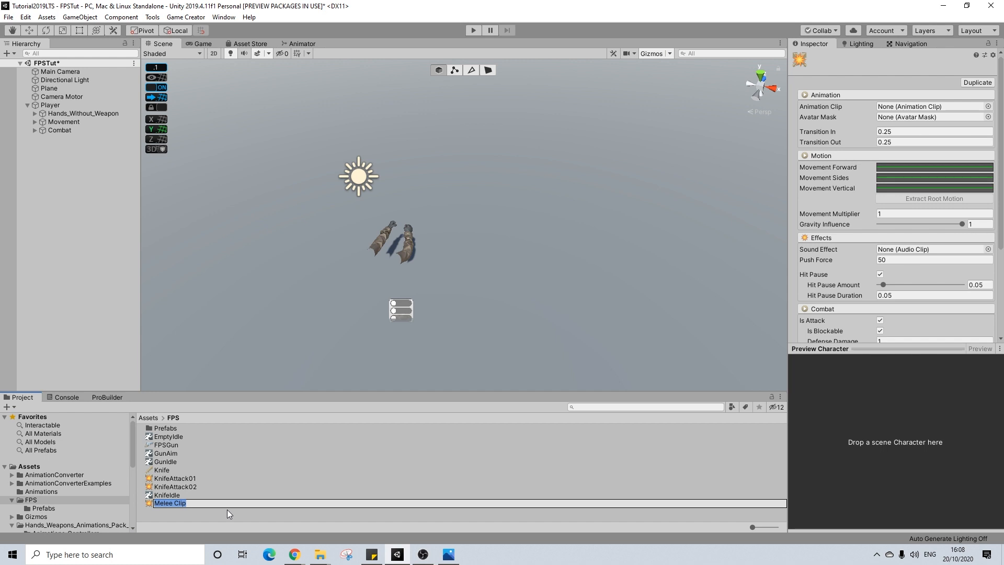
type("Attack01")
key("Return")
- Create a second Game Creator Melee Clip in the FPS folder and name it Attack02
right_click(186, 515)
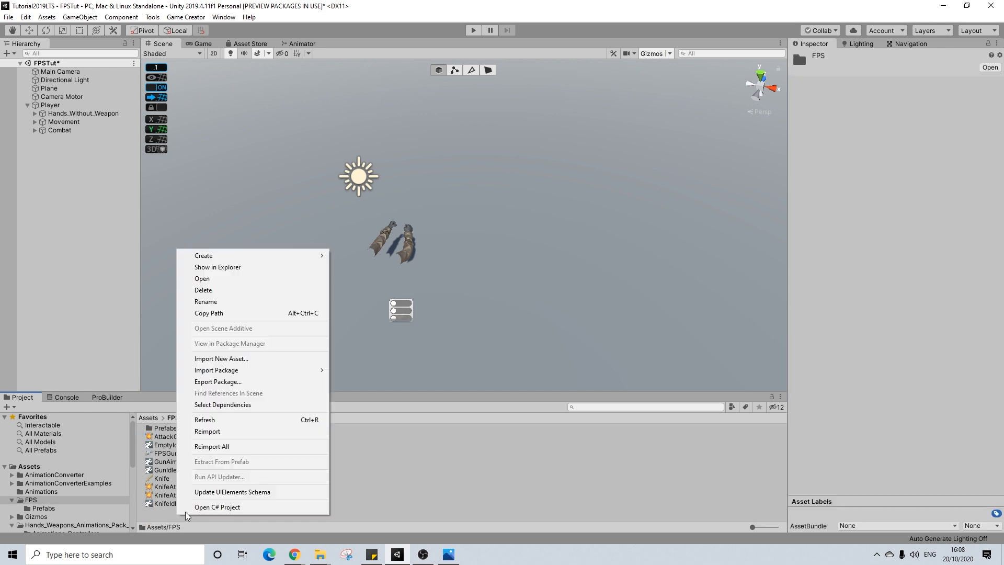
mouse_move(320, 257)
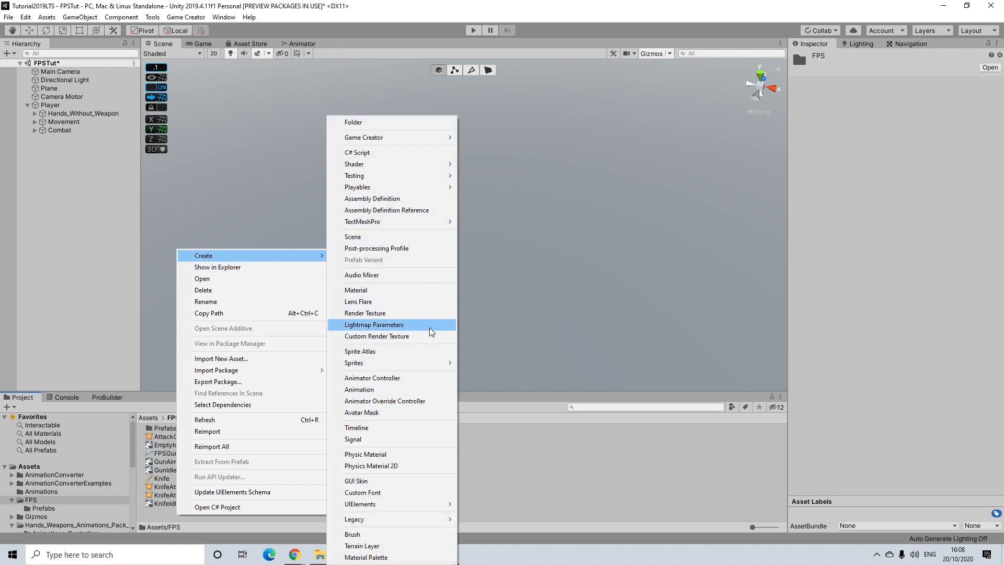
mouse_move(424, 138)
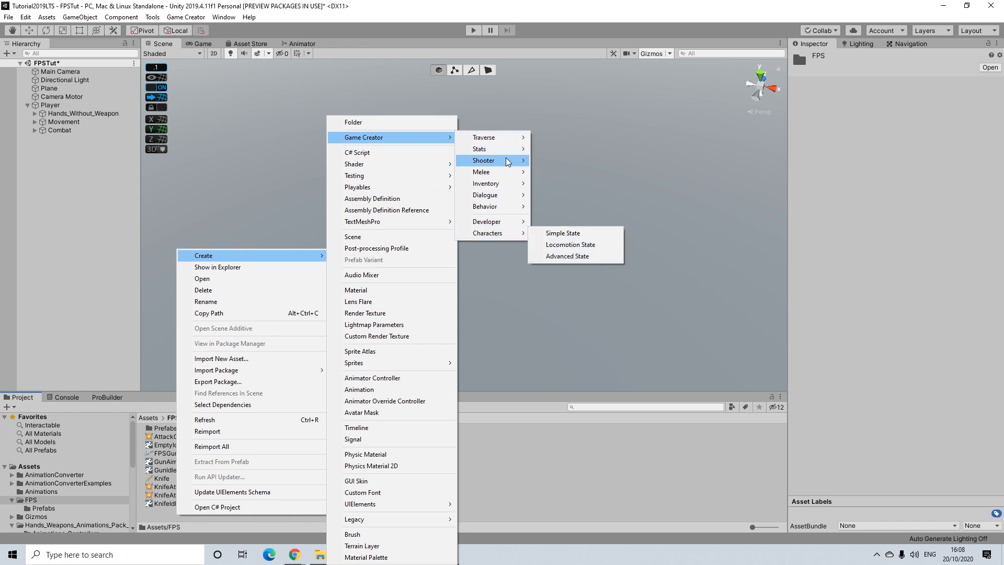
mouse_move(527, 178)
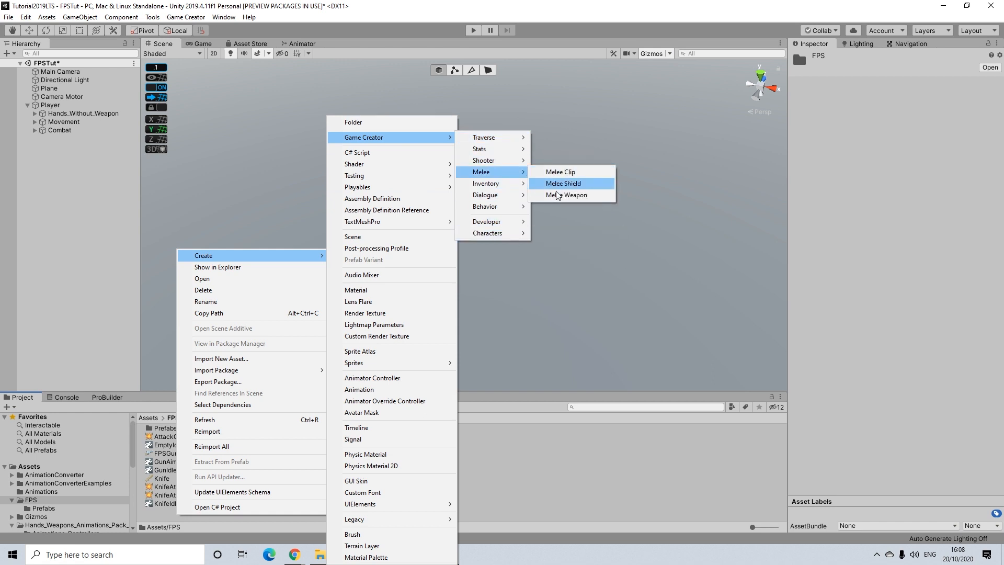
left_click(567, 172)
type("Attack02")
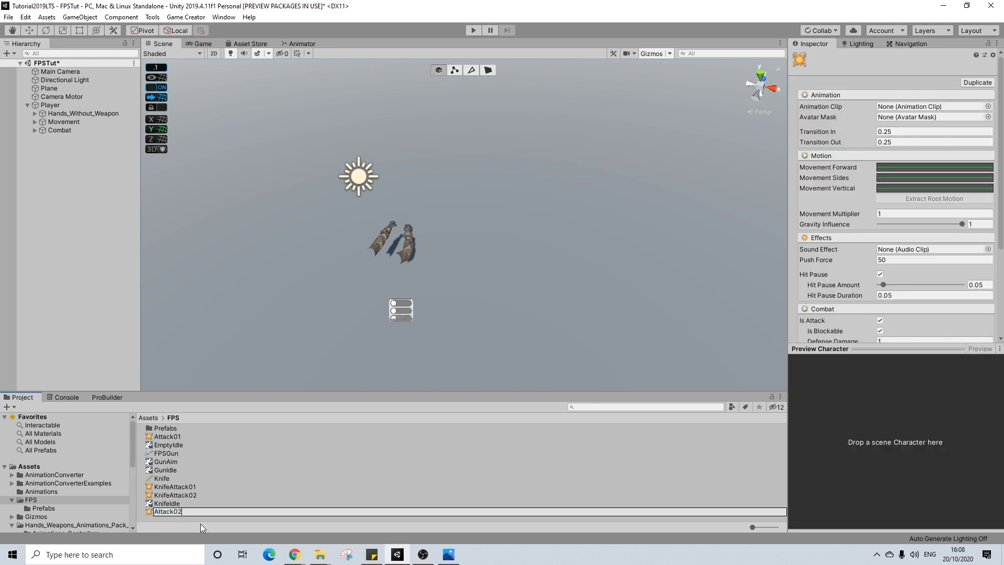
key("Return")
- Select the Attack01 melee clip and lock its properties in view
left_click(176, 439)
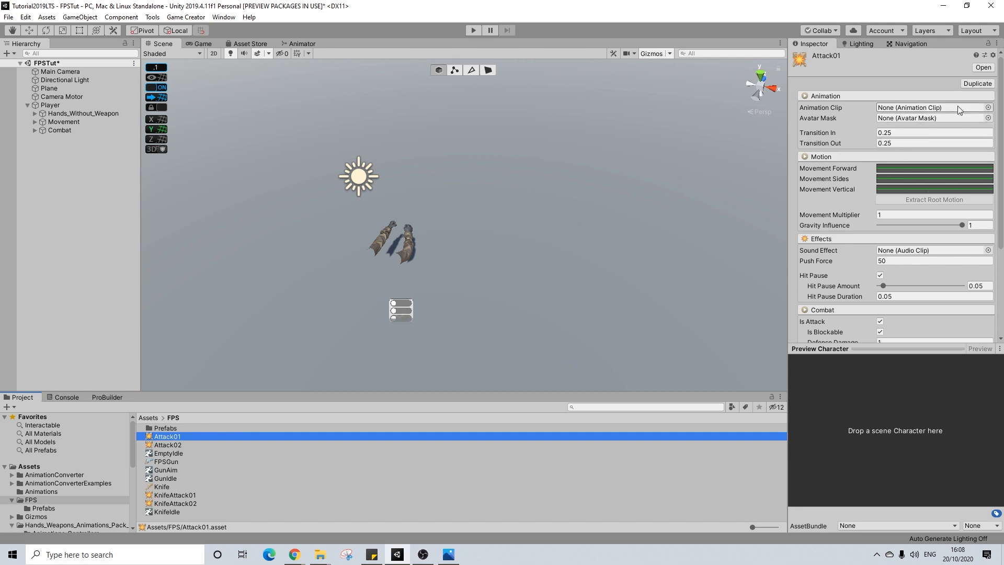
scroll(76, 492, "down", 4)
scroll(75, 490, "down", 3)
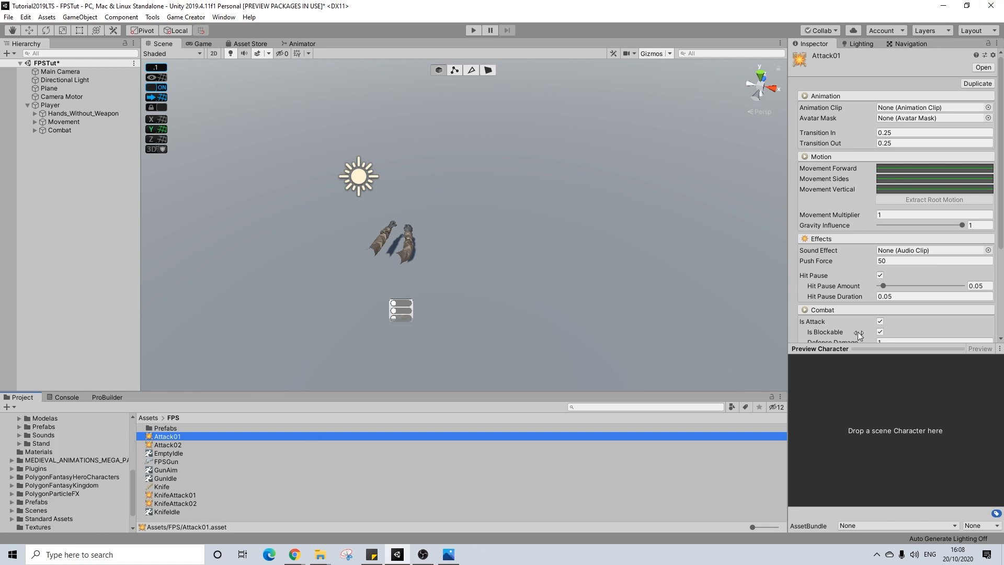
scroll(863, 293, "down", 3)
scroll(884, 240, "up", 3)
left_click(989, 44)
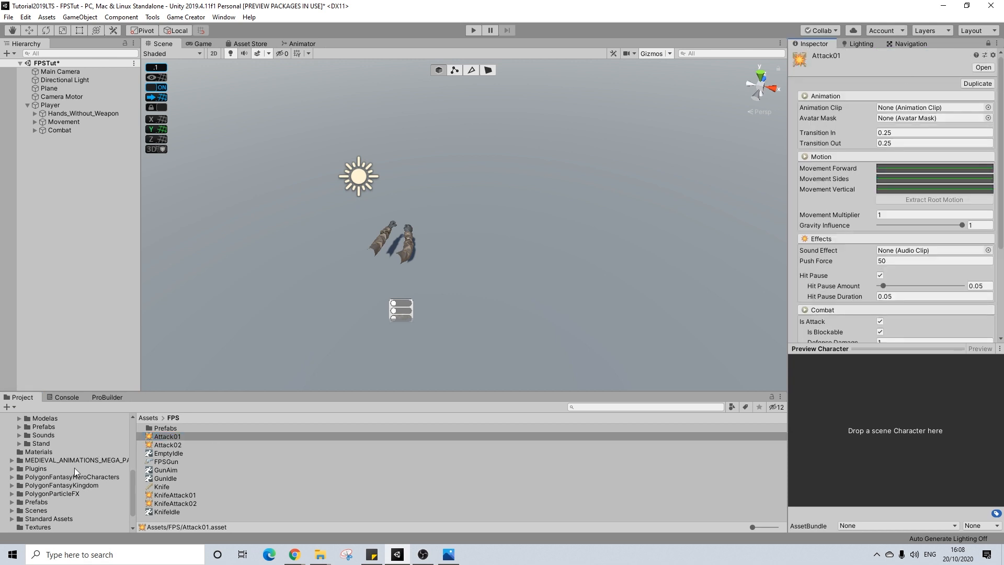
- Open the Hands_knife Animations folder inside Modelas of the hands weapons animation pack
scroll(75, 468, "down", 2)
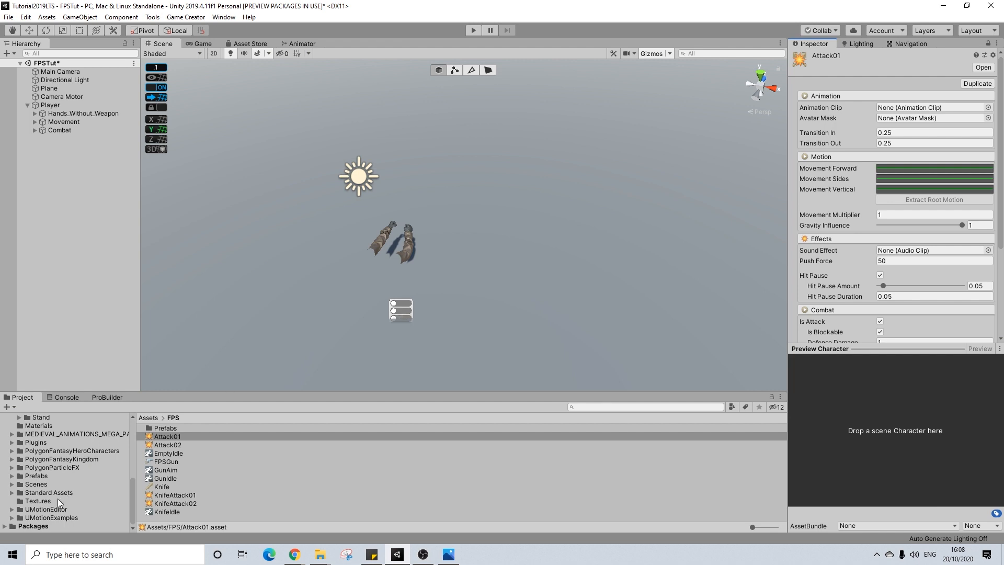
scroll(58, 494, "up", 6)
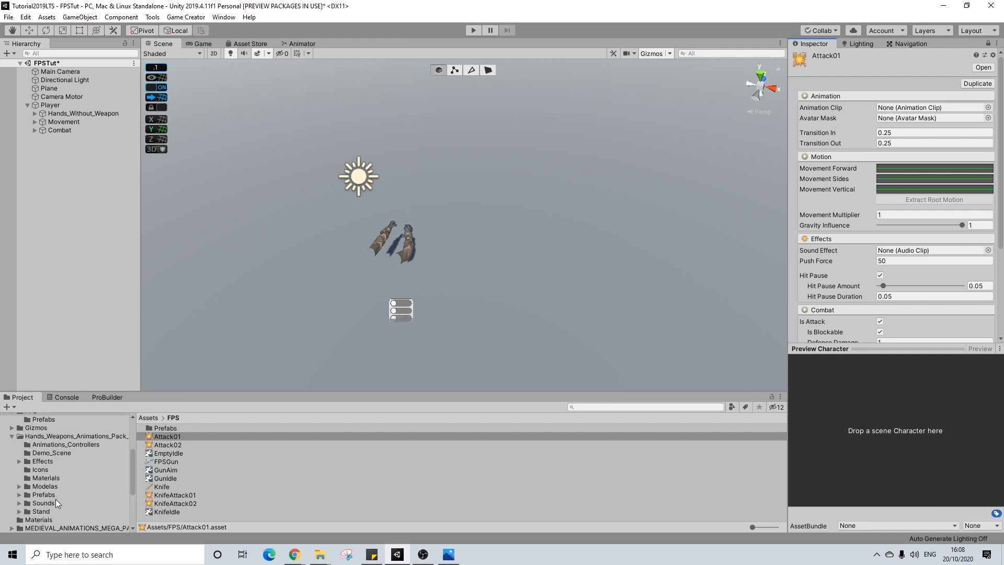
left_click(19, 485)
scroll(45, 486, "down", 5)
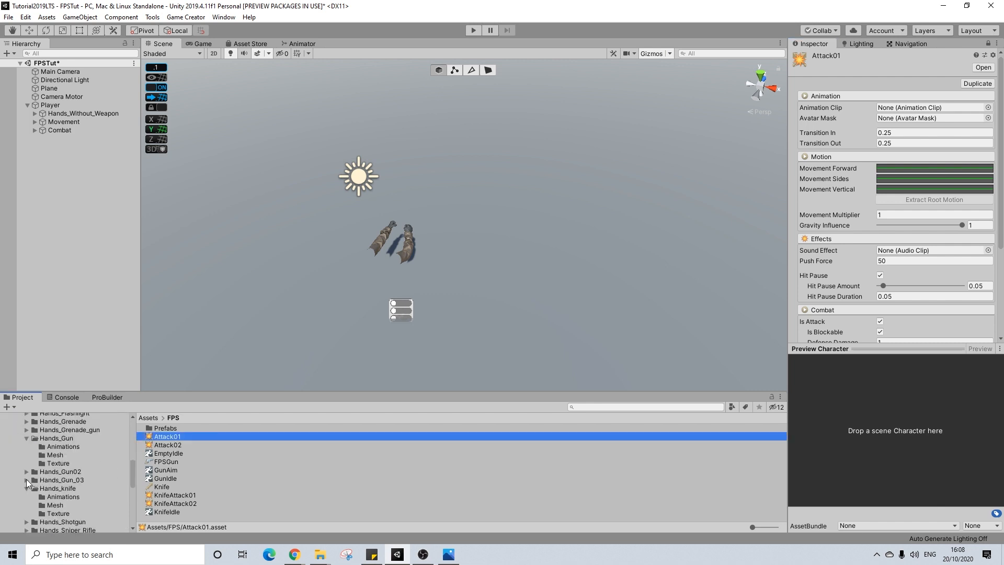
left_click(59, 497)
scroll(196, 468, "down", 3)
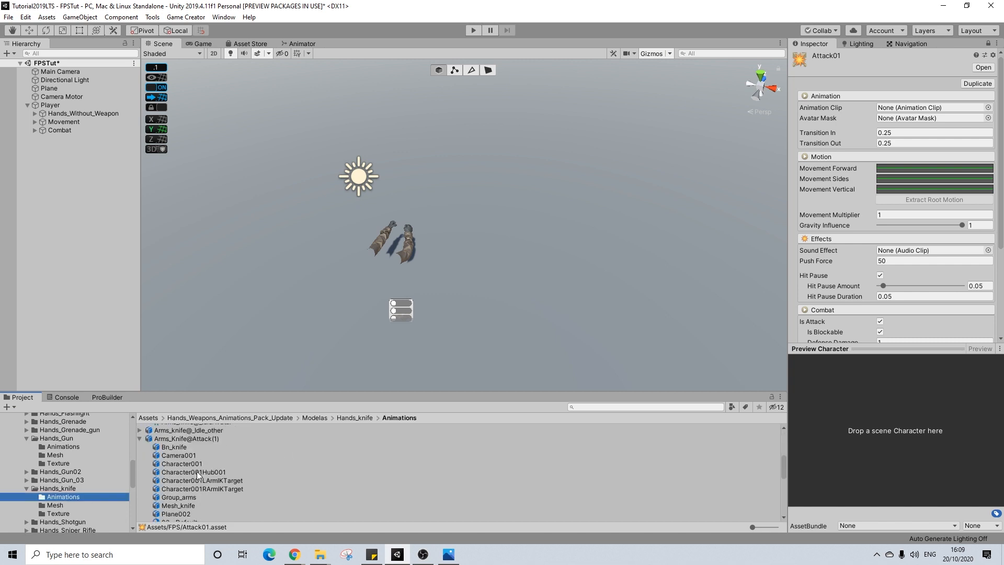
- Assign the Attack(1) animation from Arms_Knife@Attack(1) as the Animation Clip of Attack01
scroll(199, 453, "up", 3)
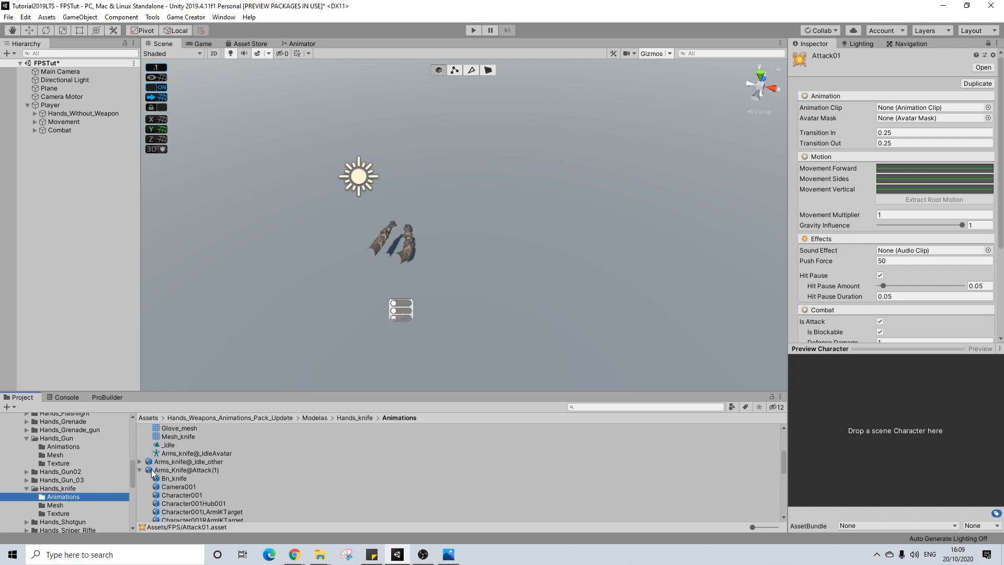
left_click(140, 470)
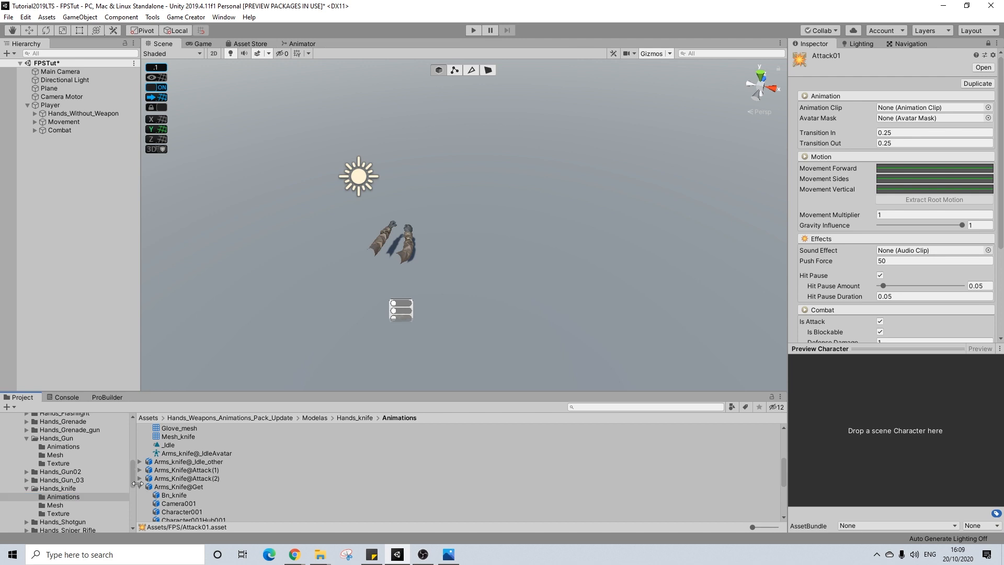
left_click(141, 486)
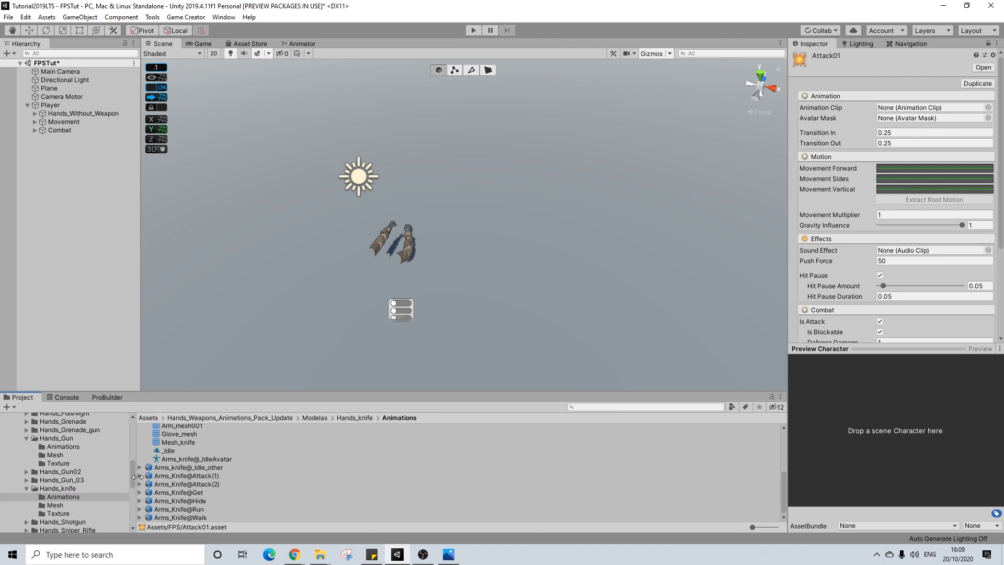
left_click(140, 476)
scroll(210, 492, "down", 4)
left_click(178, 476)
left_click_drag(182, 479, 926, 108)
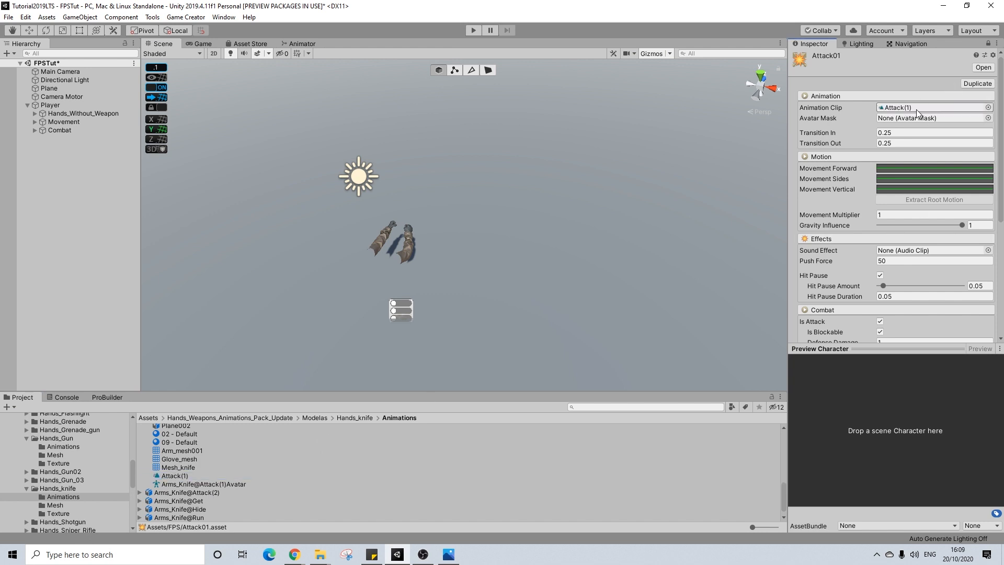
- Return to the FPS folder and lock the properties view on the Attack02 melee clip instead of Attack01
scroll(52, 470, "up", 10)
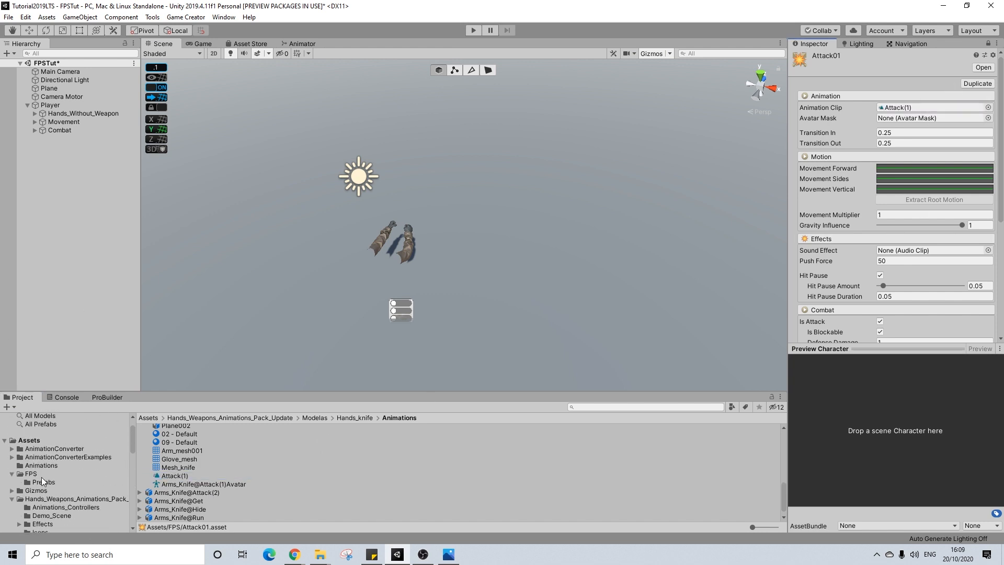
left_click(31, 474)
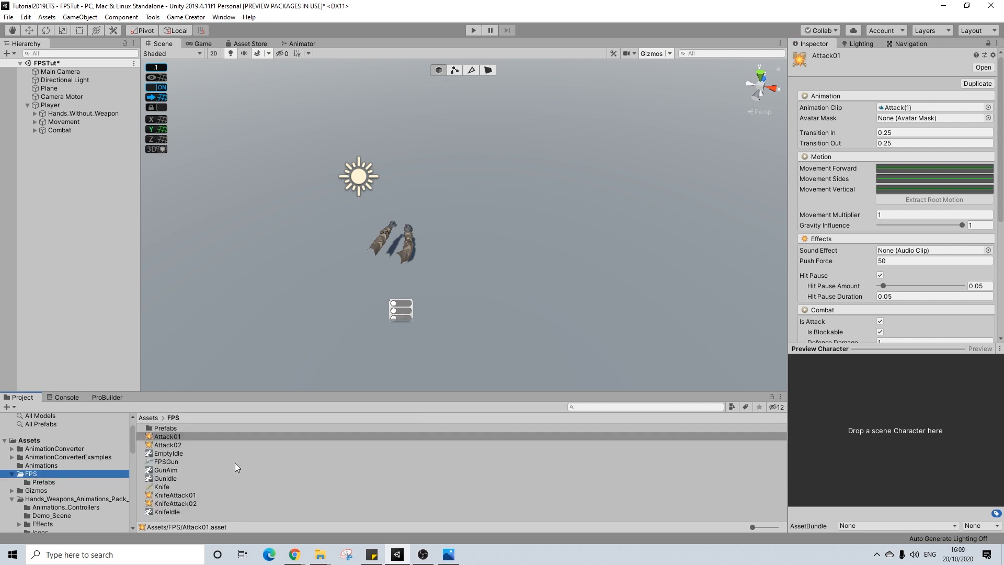
left_click(174, 445)
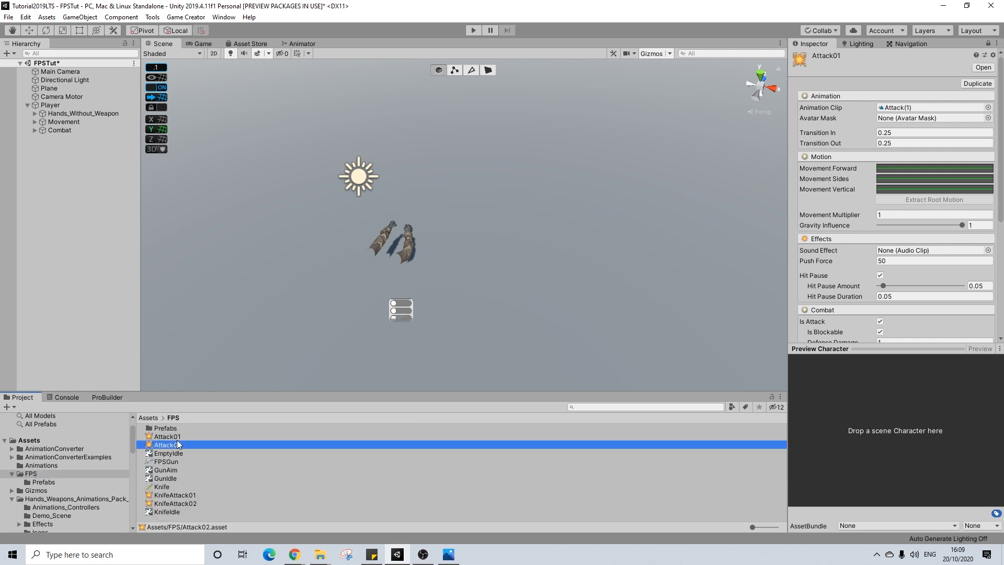
left_click(177, 438)
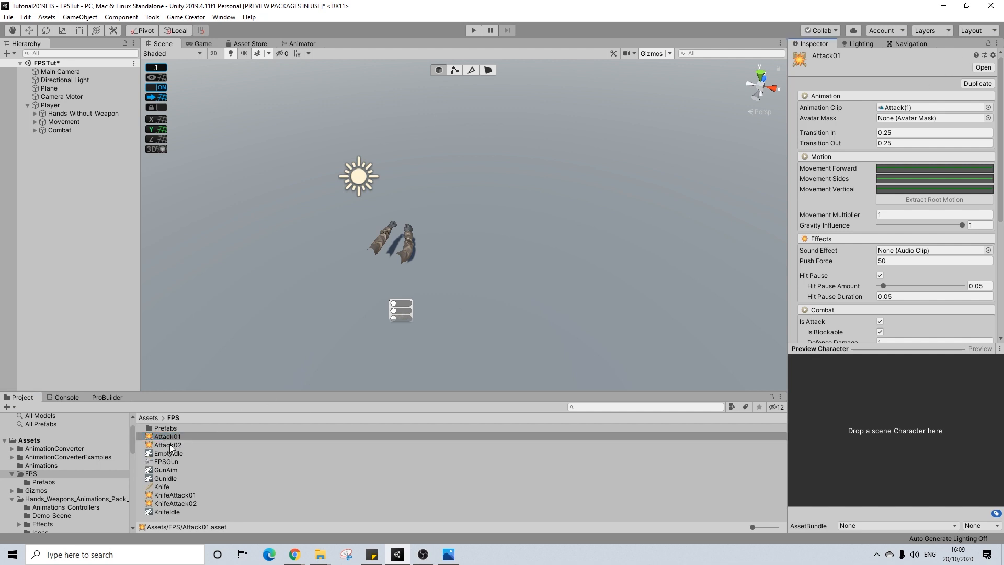
left_click(173, 444)
scroll(47, 500, "down", 6)
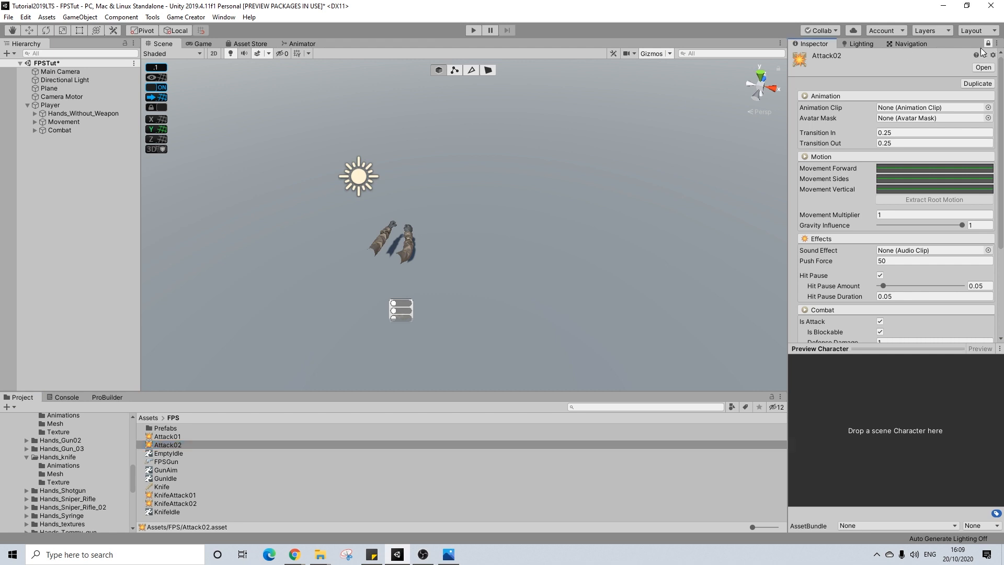
- Assign the Attack(2) animation from Arms_Knife@Attack(2) in Hands_knife's Animations folder as Attack02's Animation Clip
left_click(61, 465)
scroll(182, 492, "down", 5)
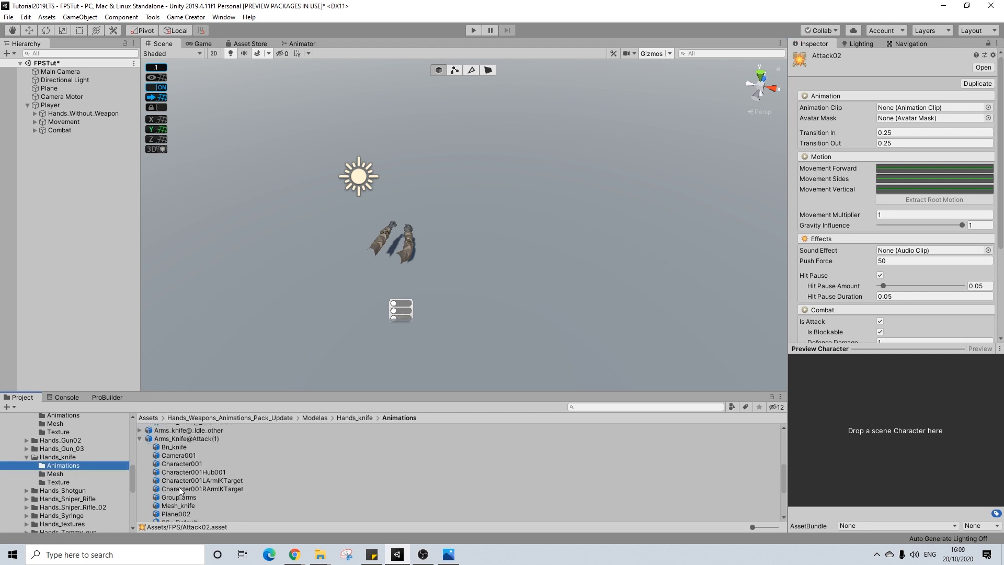
scroll(182, 492, "down", 4)
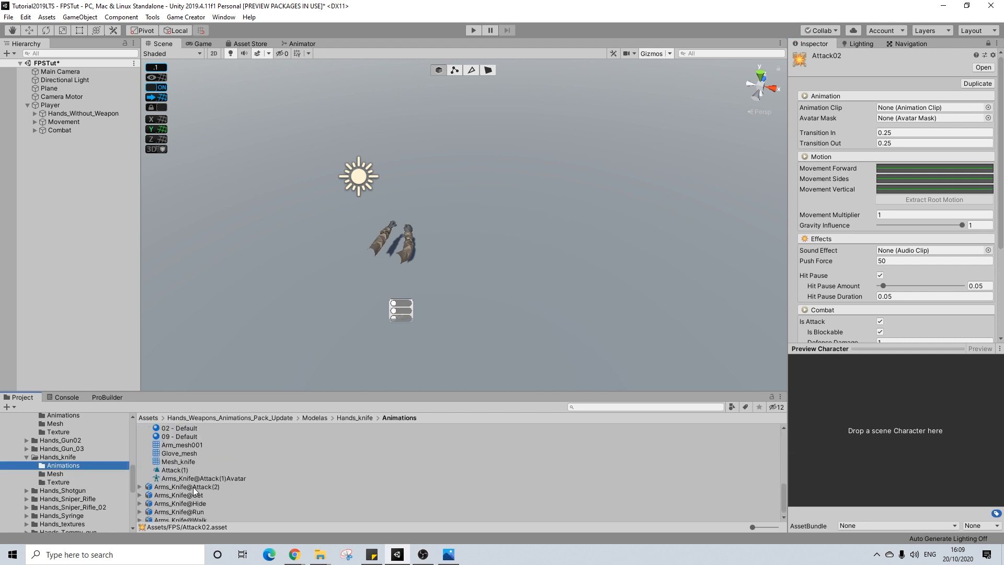
left_click(141, 487)
scroll(183, 494, "down", 3)
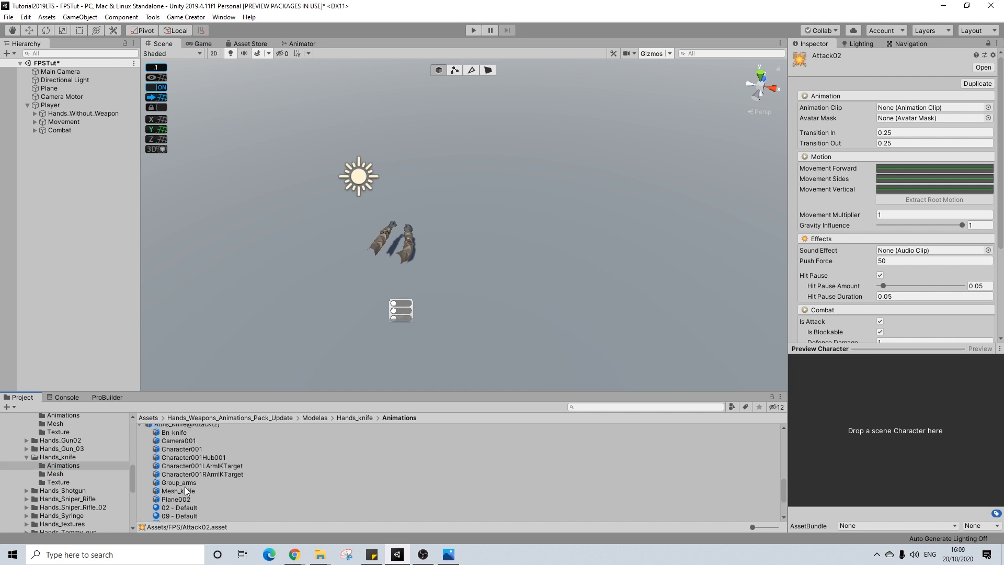
left_click_drag(180, 487, 894, 110)
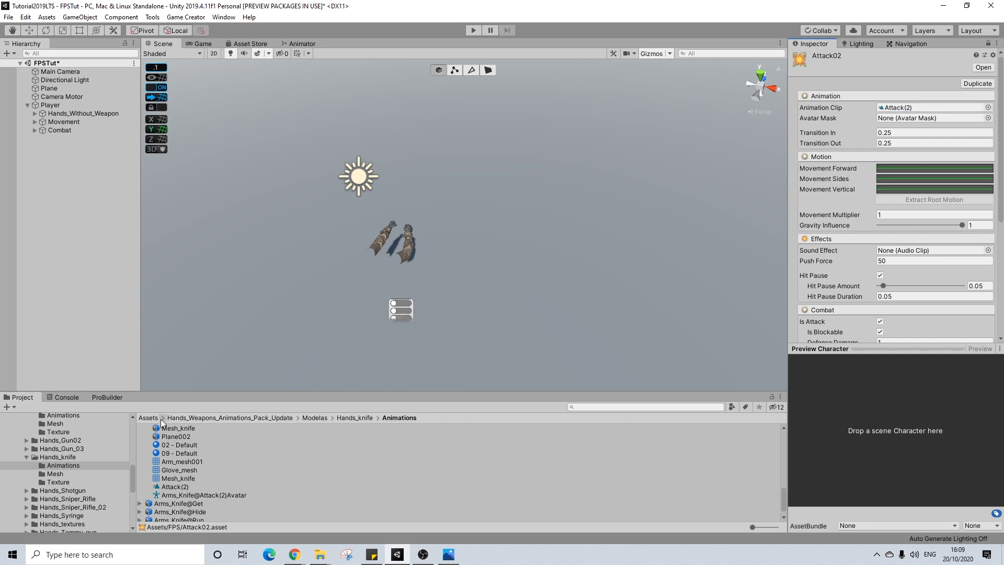
- Create a Game Creator melee weapon asset named KnifeFPS in the FPS folder
left_click(355, 417)
scroll(40, 458, "up", 5)
scroll(40, 456, "up", 3)
left_click(31, 474)
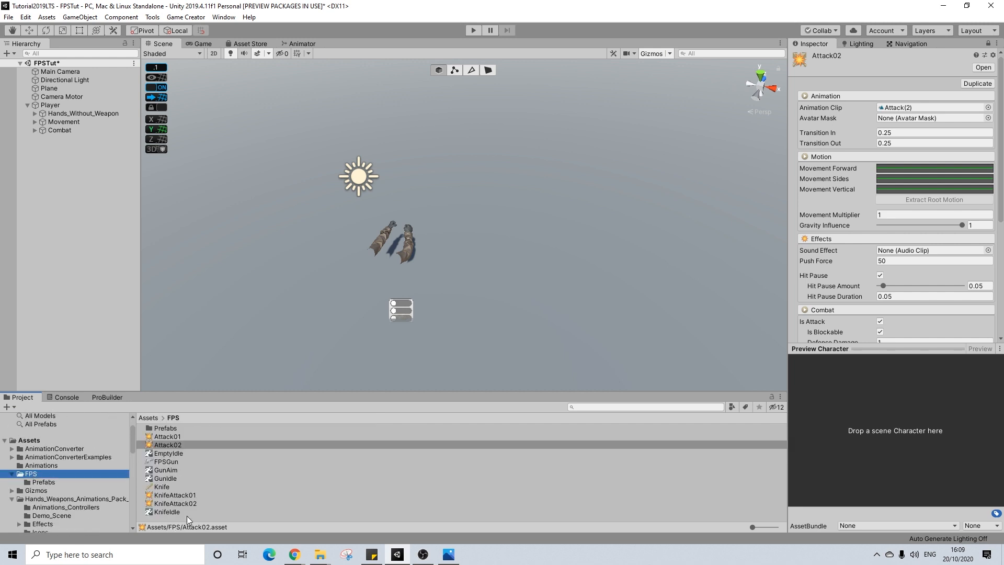
right_click(172, 519)
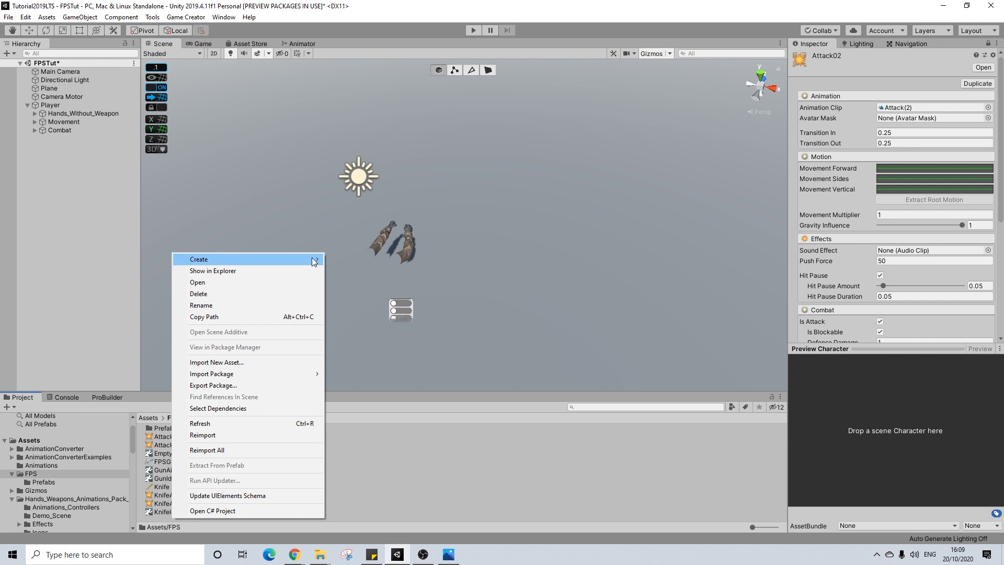
mouse_move(293, 259)
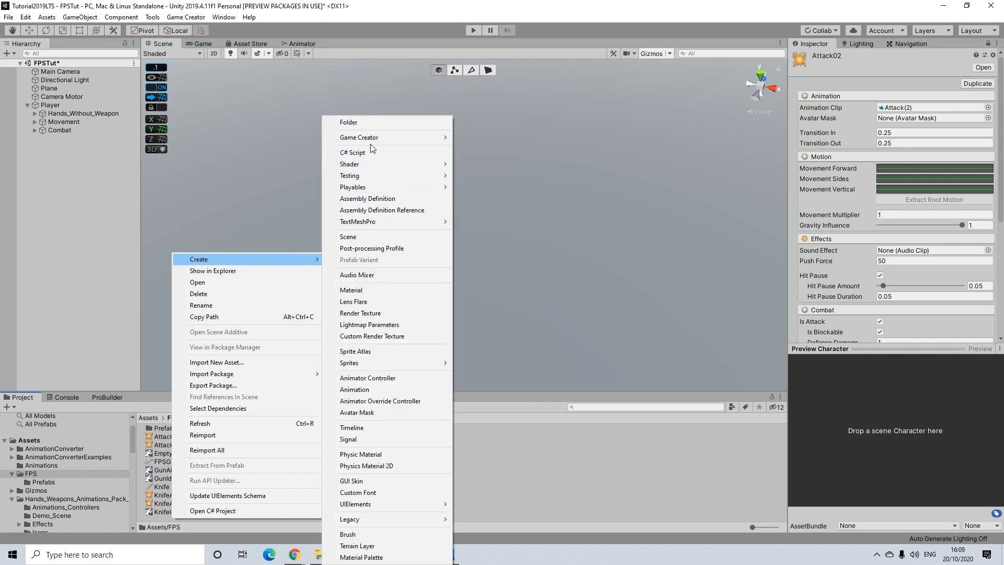
mouse_move(404, 139)
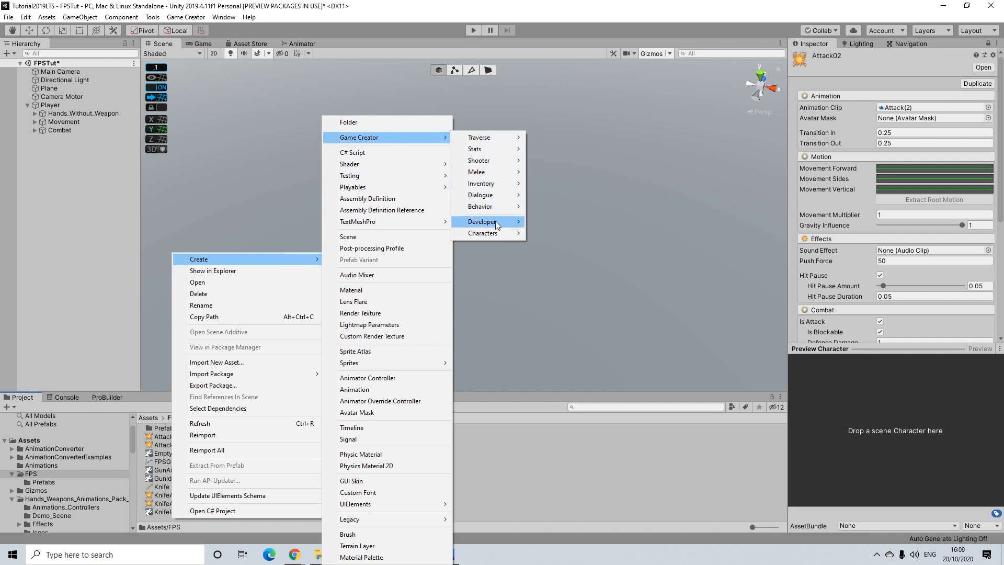
mouse_move(498, 233)
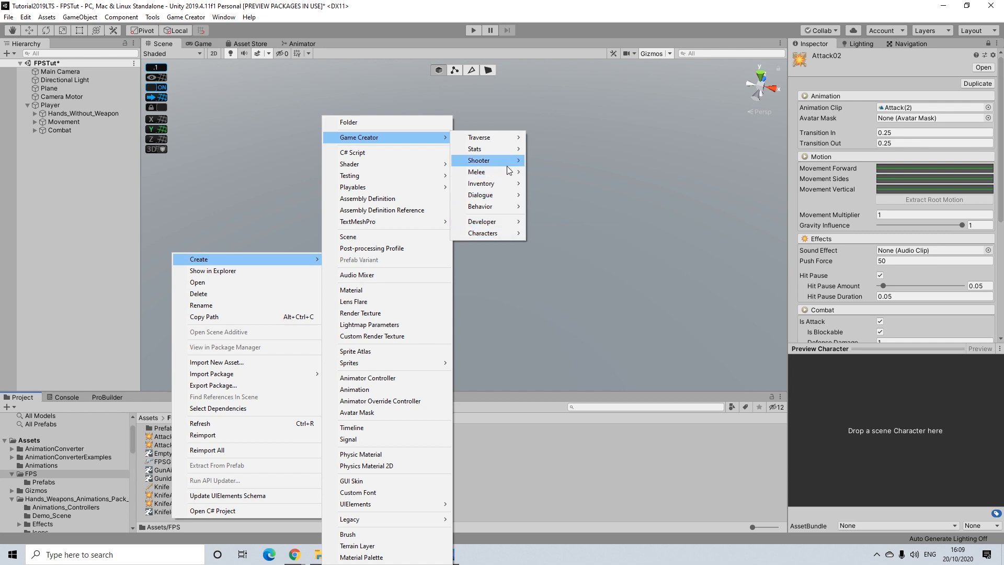
mouse_move(514, 176)
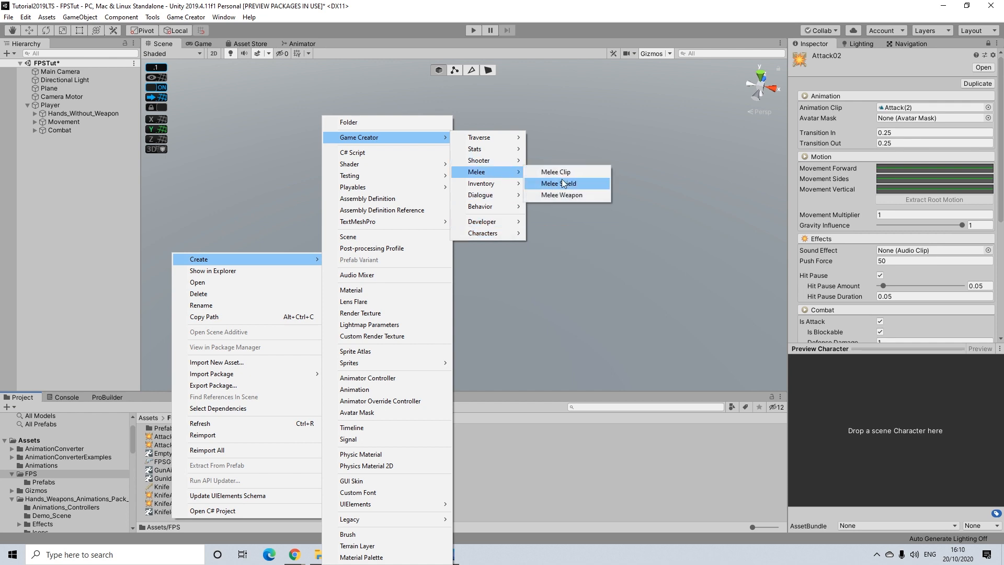
left_click(561, 193)
type("KnifeFPS")
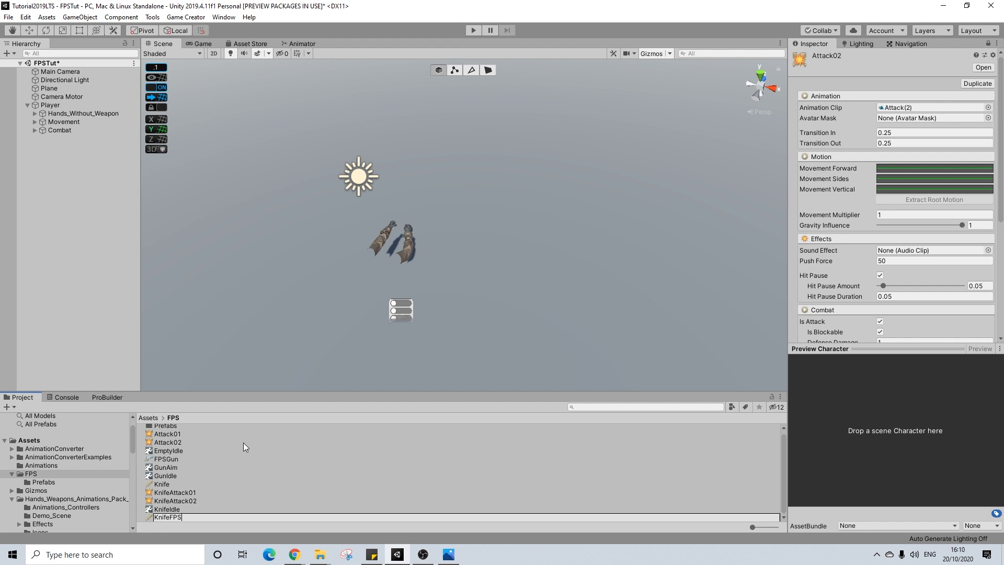
key("Return")
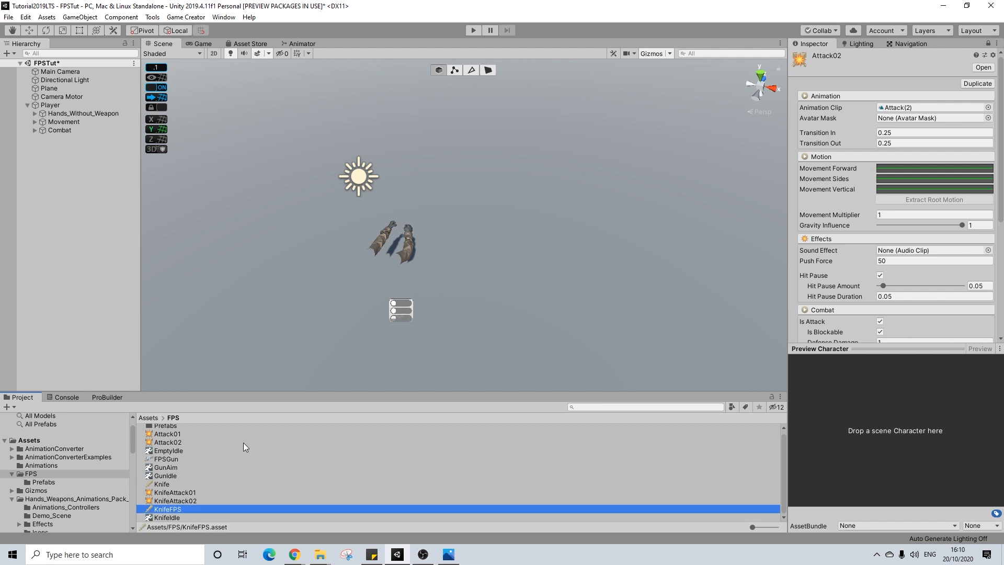
- Show KnifeFPS's properties instead of Attack02's, and set its Weapon Name to KnifeFPS and Weapon Description to "this is a knife"
left_click(166, 511)
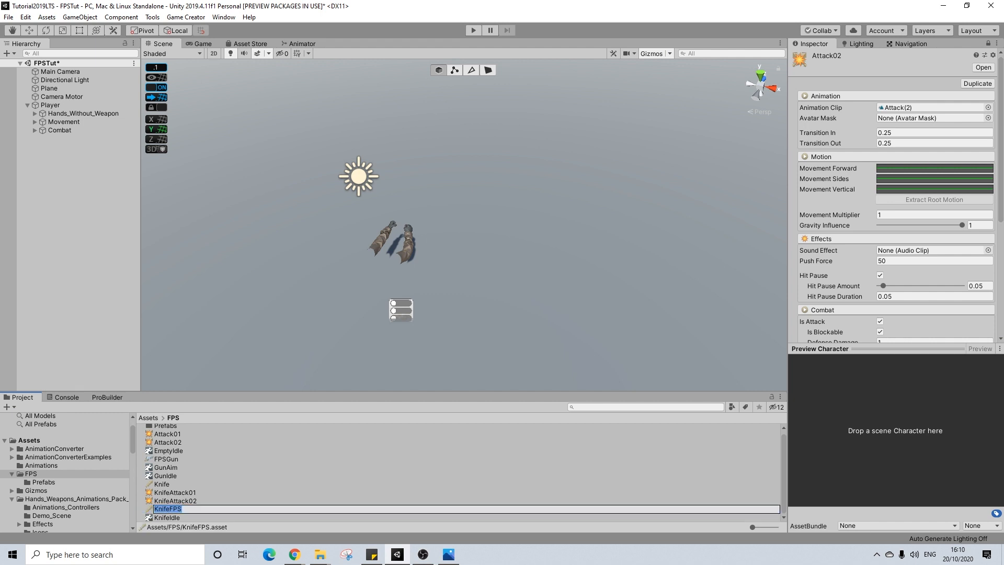
left_click(710, 280)
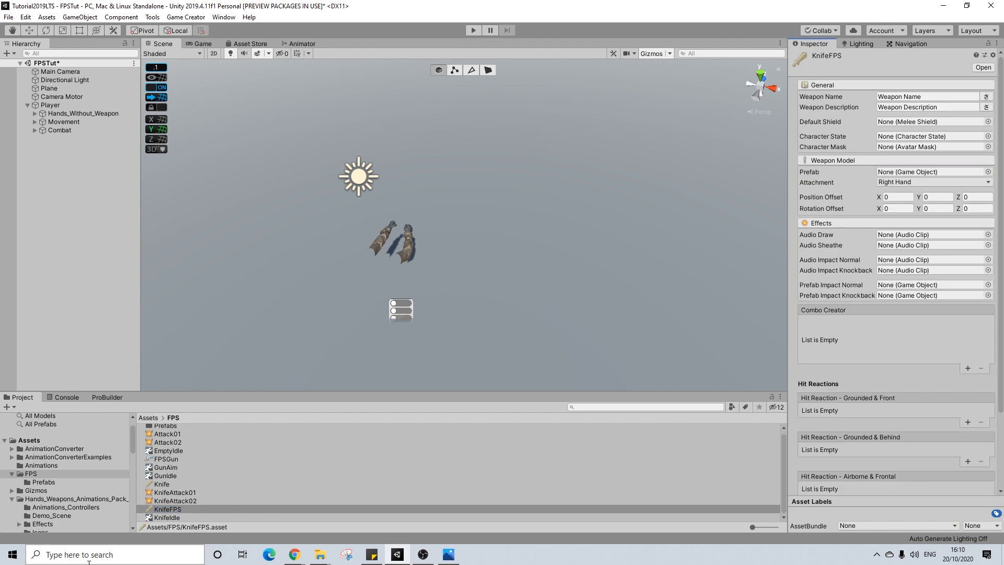
left_click(903, 97)
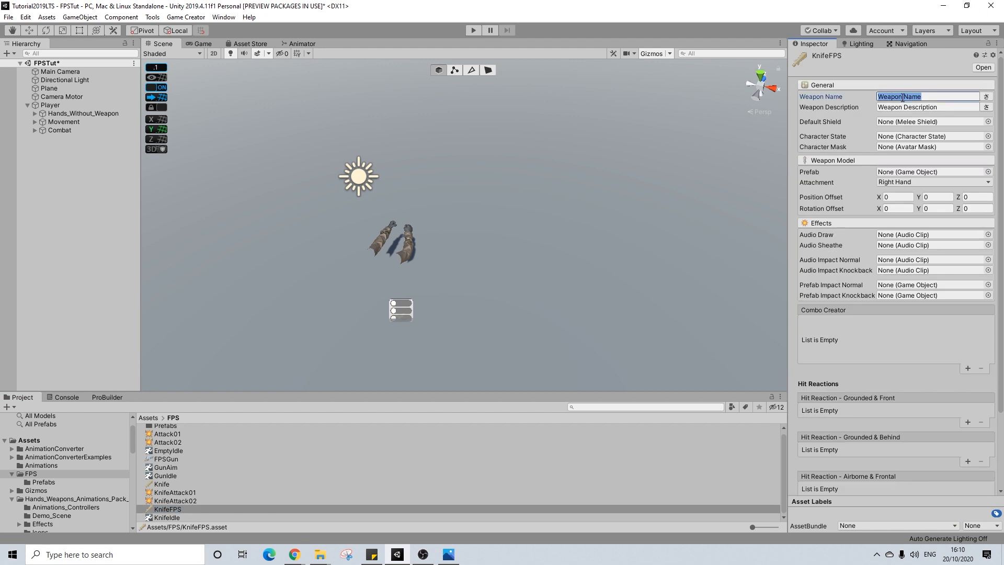
type("KnifeFPS")
left_click(900, 107)
type("th")
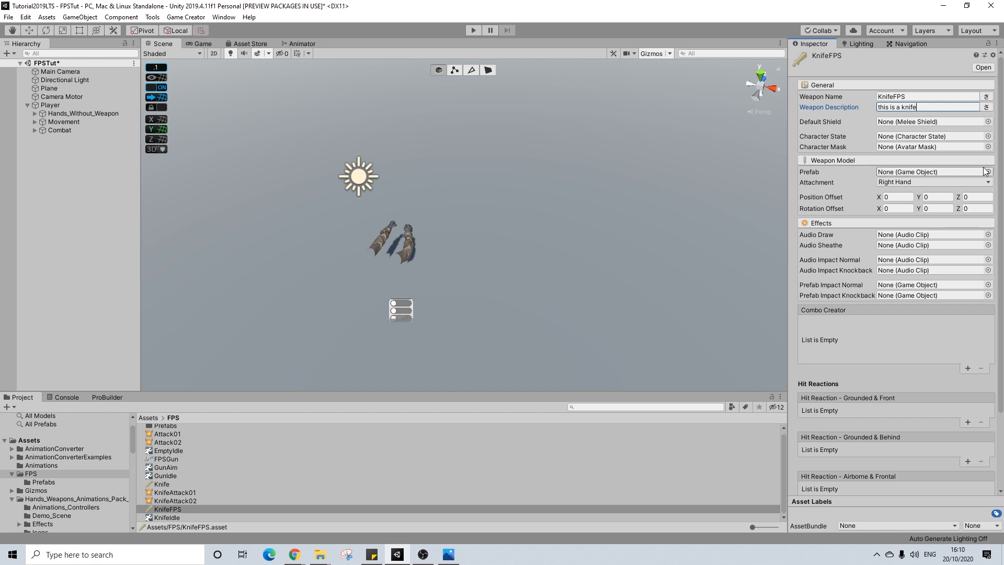
- Set the Attachment of KnifeFPS's weapon model to Root
left_click(926, 182)
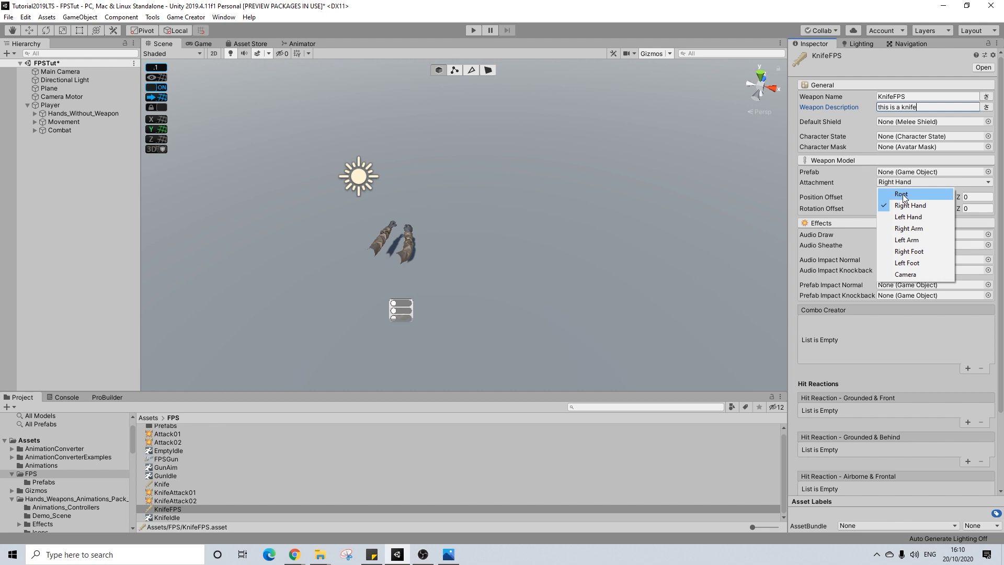
left_click(903, 196)
left_click(881, 183)
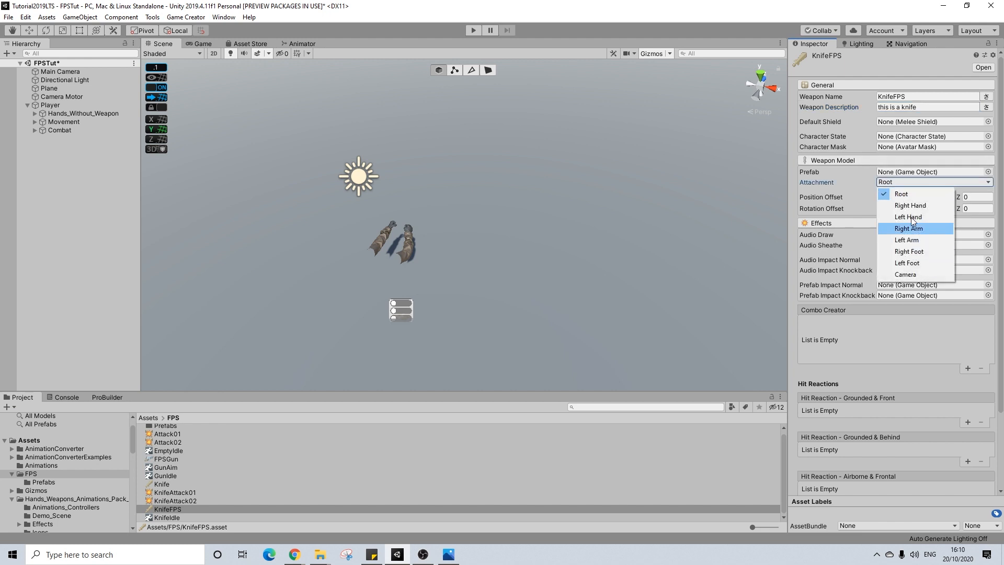
left_click(886, 183)
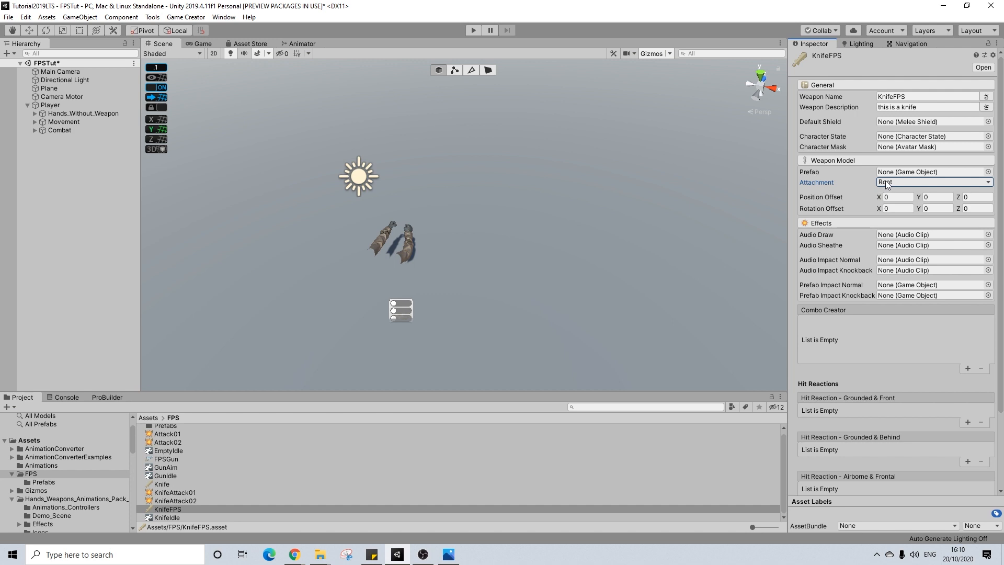
- Add two combo entries to KnifeFPS and assign Attack02 as the first combo's Melee Clip
left_click(969, 368)
left_click(968, 370)
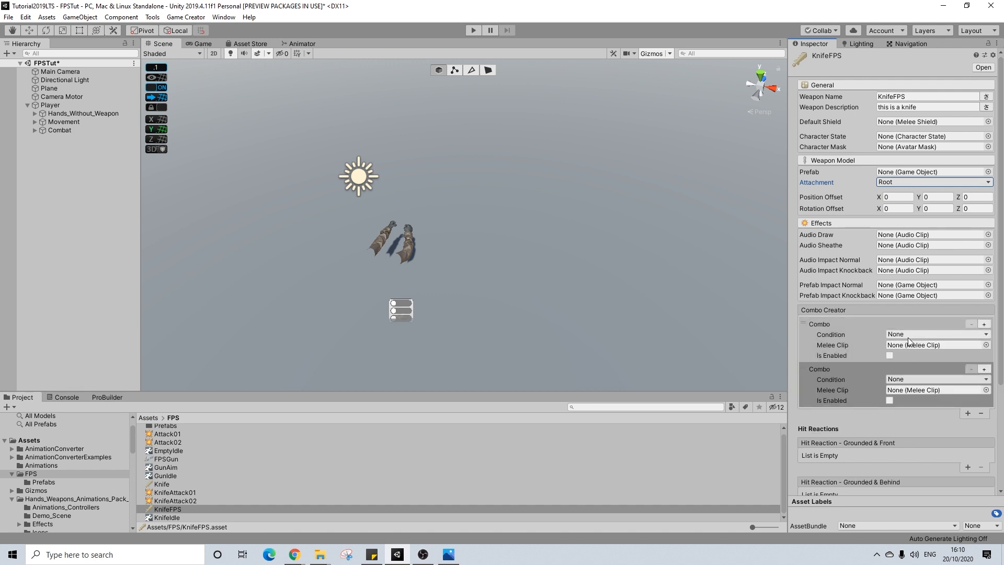
left_click(986, 344)
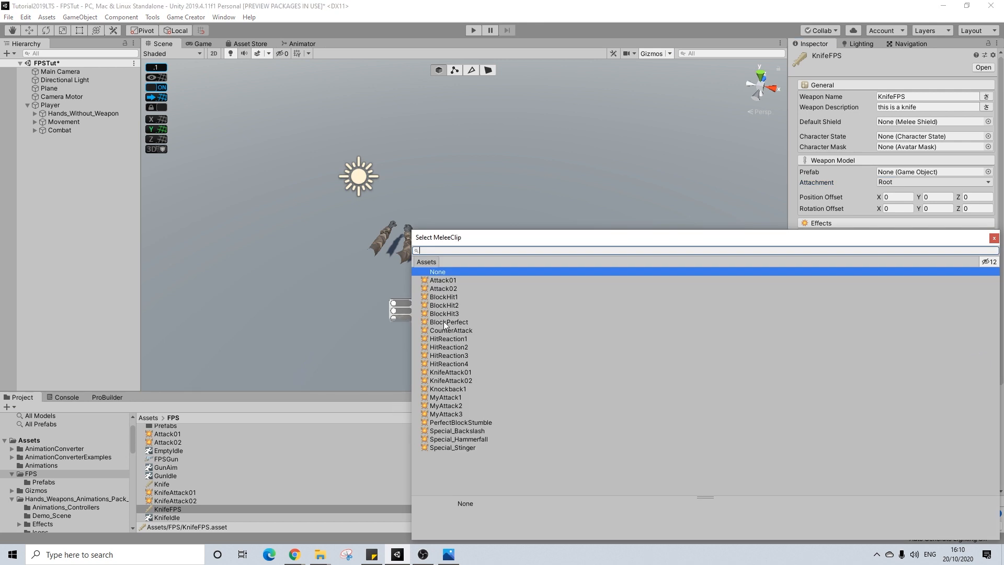
left_click(447, 282)
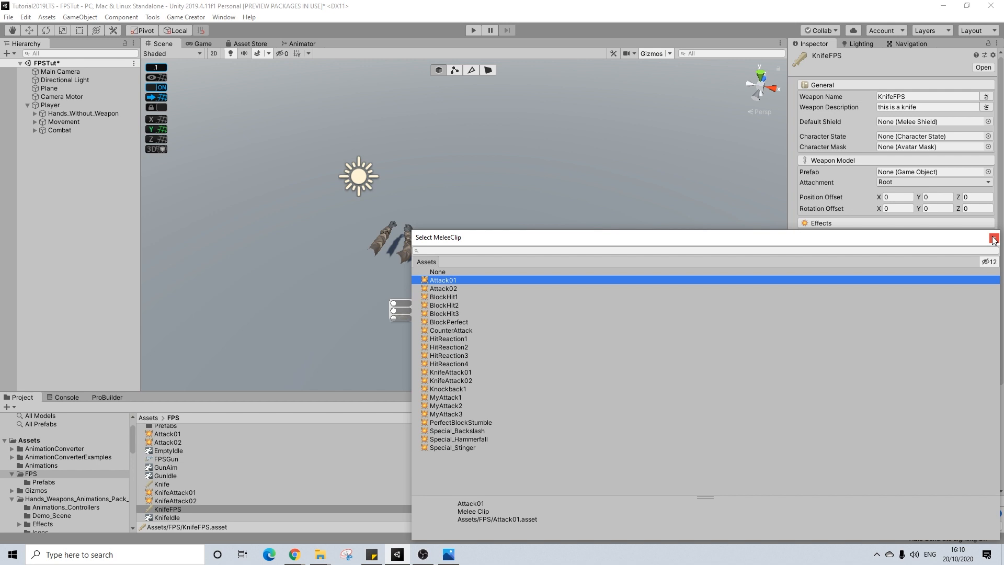
left_click(450, 289)
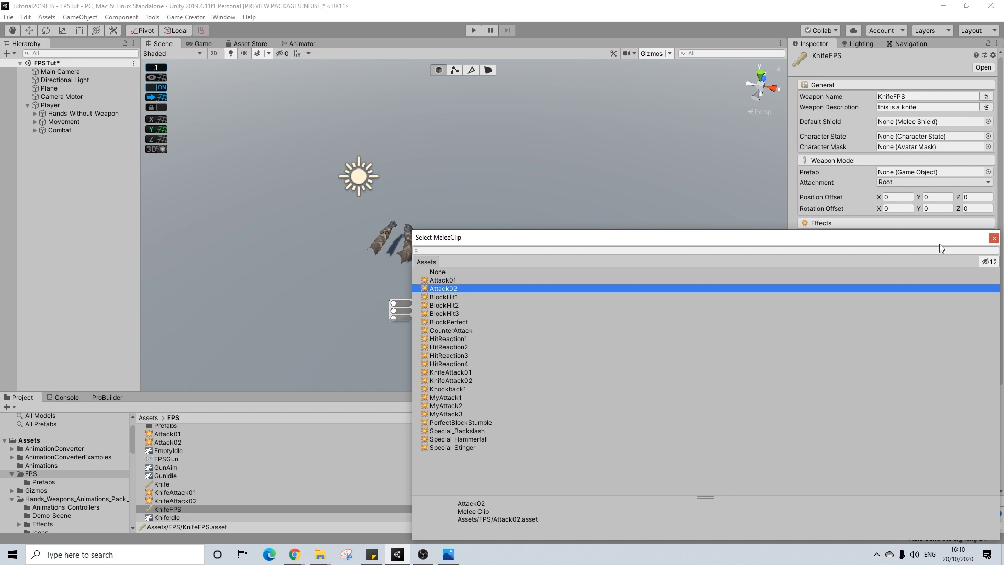
left_click(995, 239)
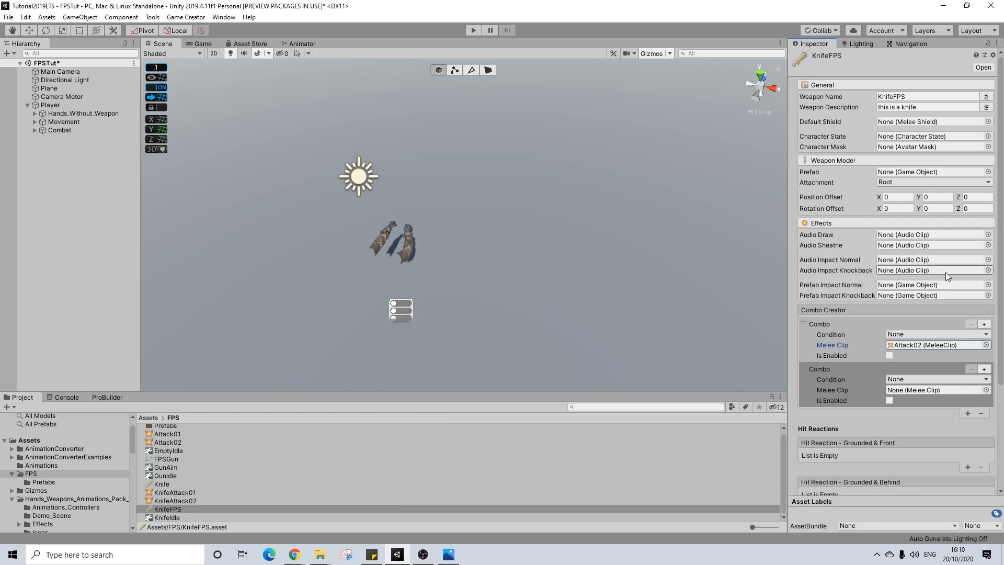
- Assign Attack01 as the second combo's Melee Clip and set the first combo's Condition to Input Forward
left_click(987, 392)
left_click(651, 281)
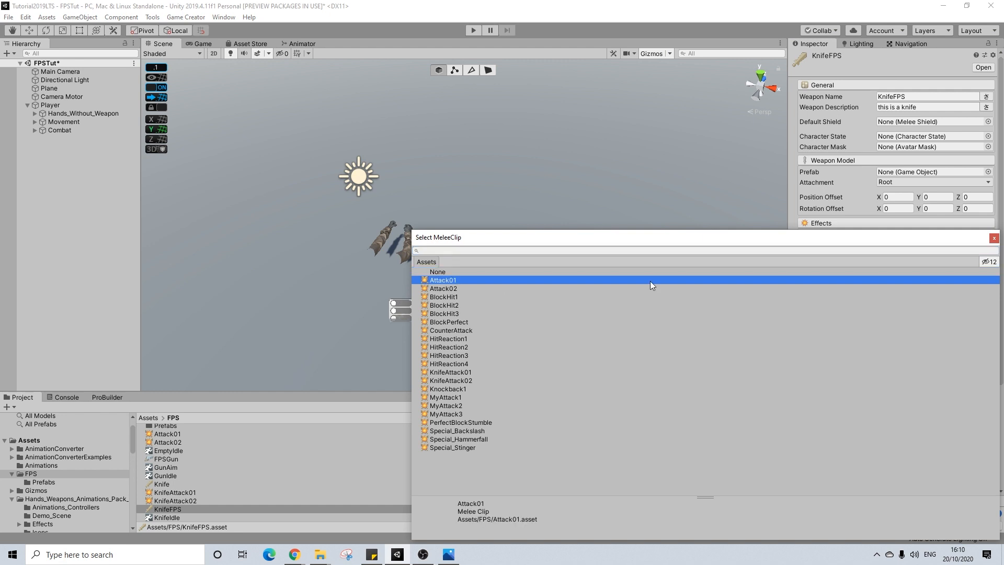
left_click(994, 239)
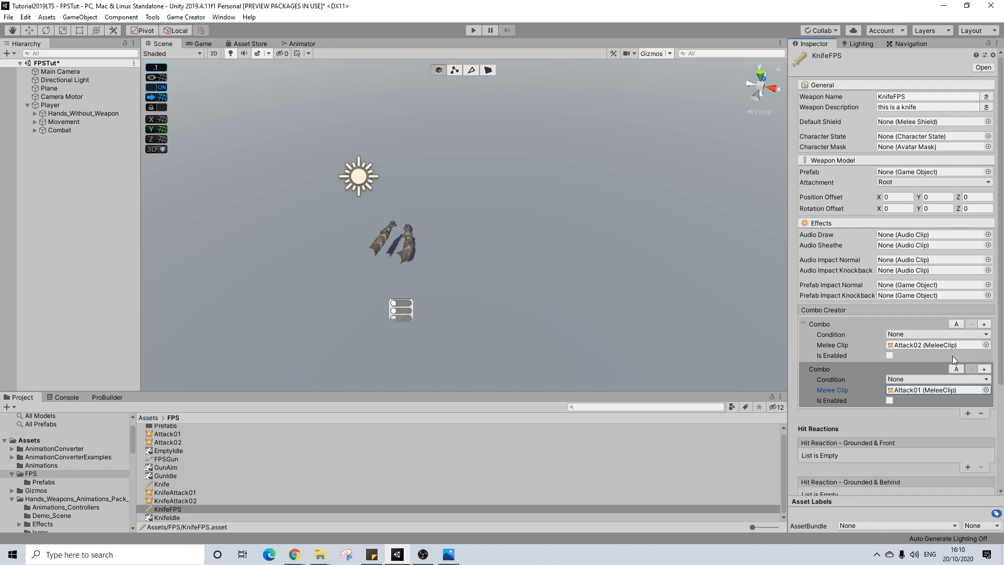
left_click(933, 334)
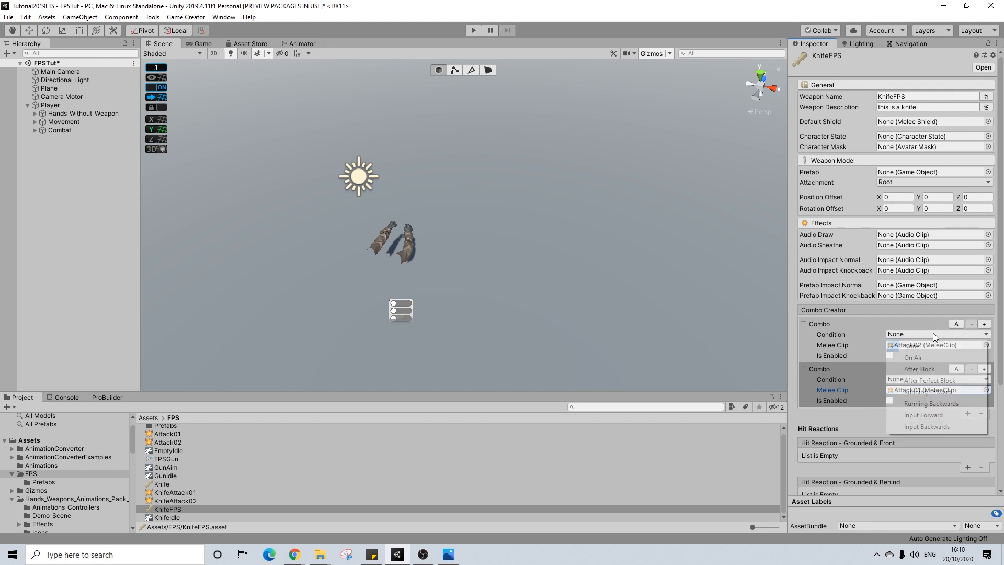
left_click(920, 415)
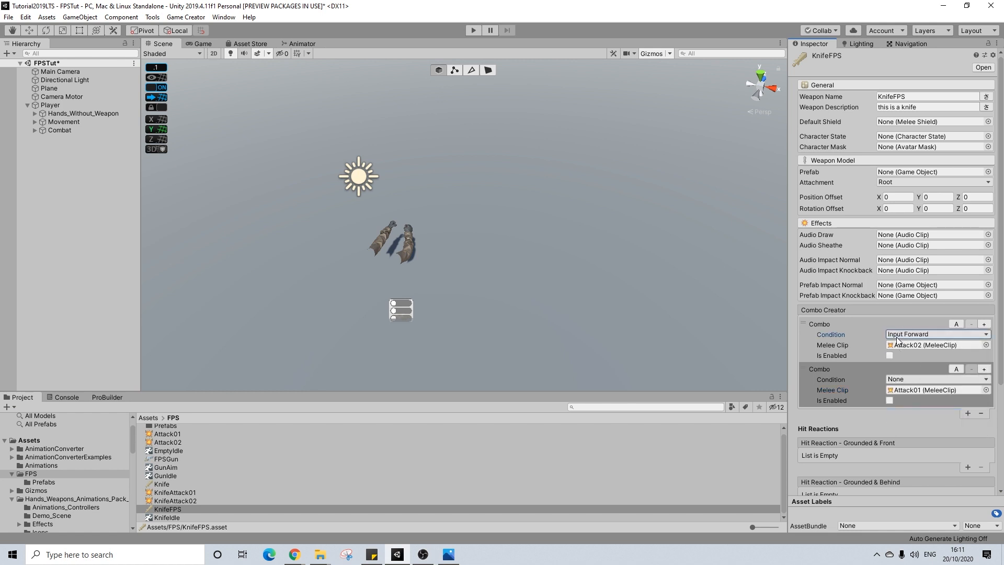
left_click(859, 331)
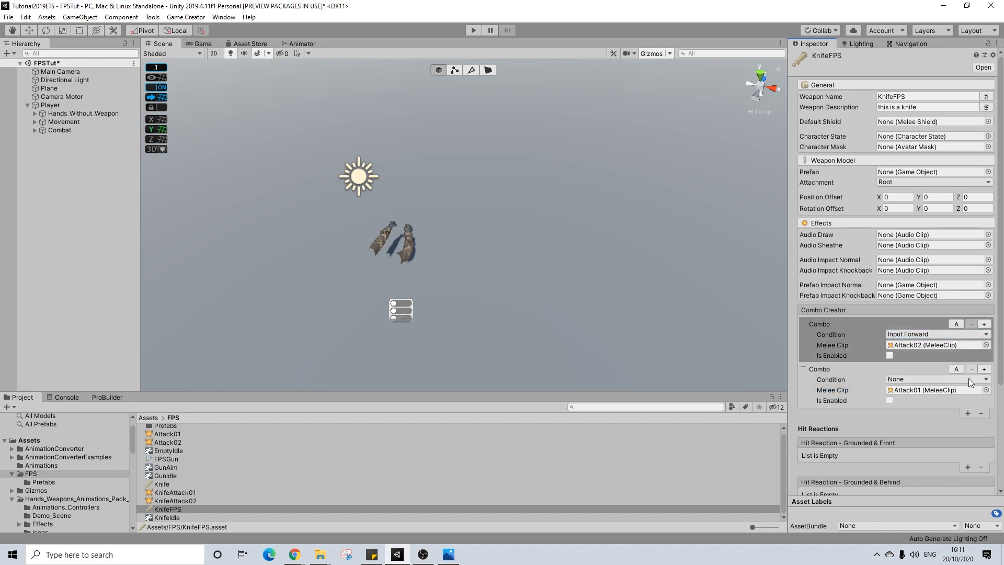
left_click(874, 382)
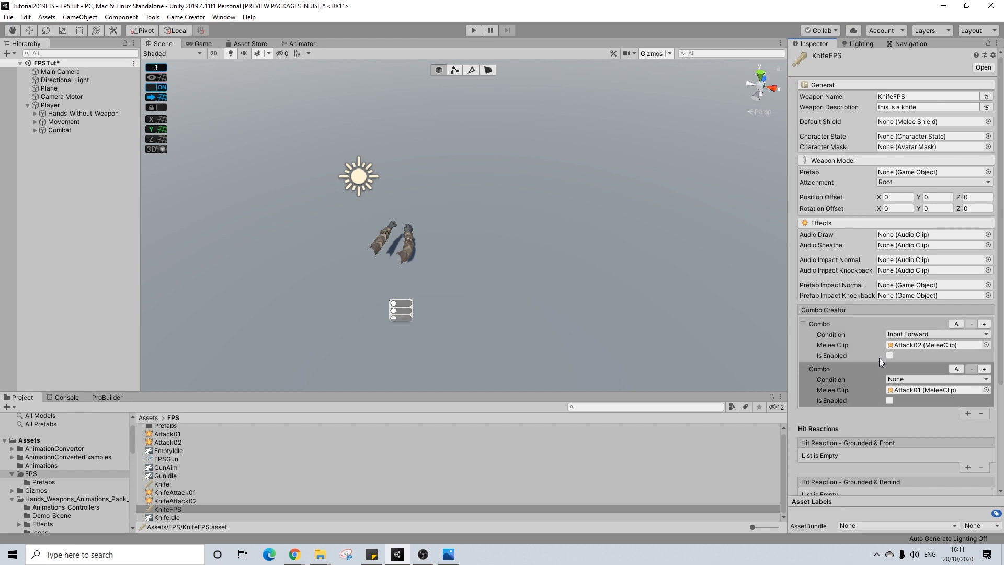
left_click(875, 327)
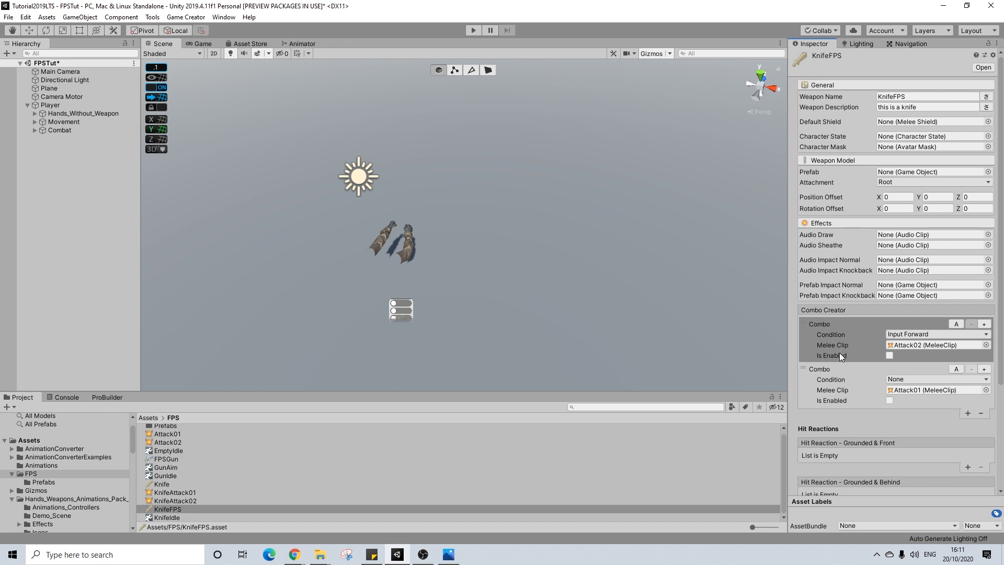
left_click(859, 386)
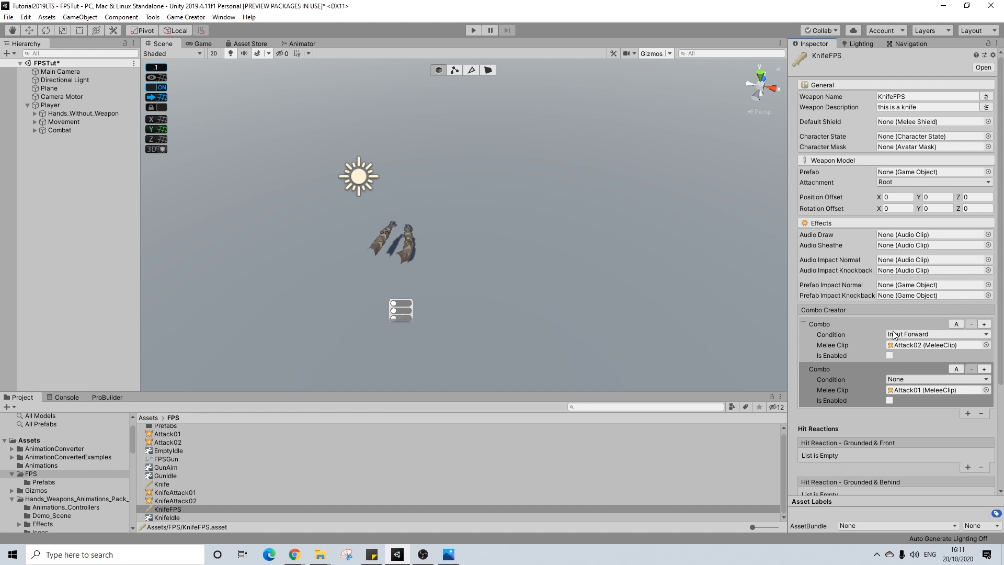
scroll(888, 361, "down", 3)
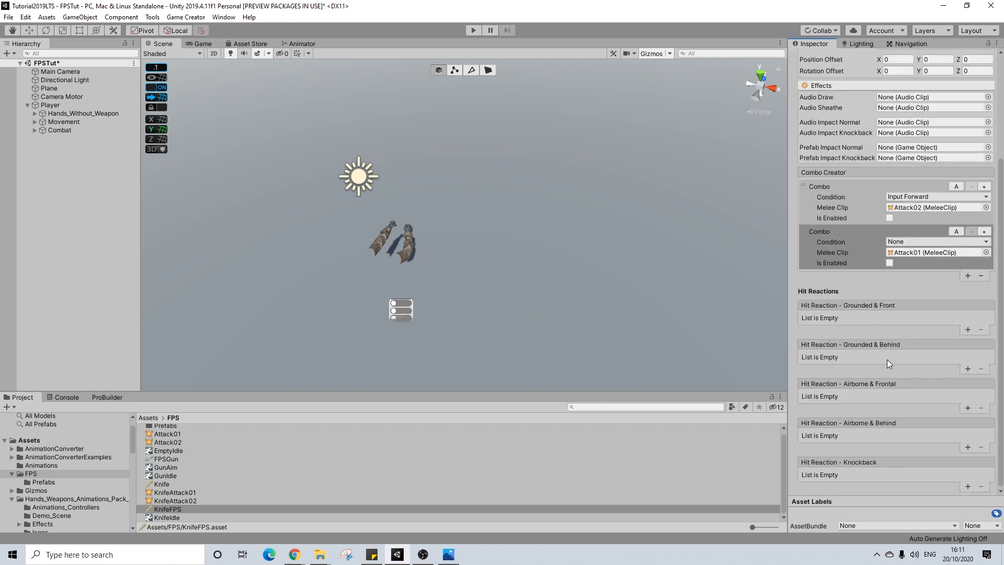
scroll(888, 359, "up", 3)
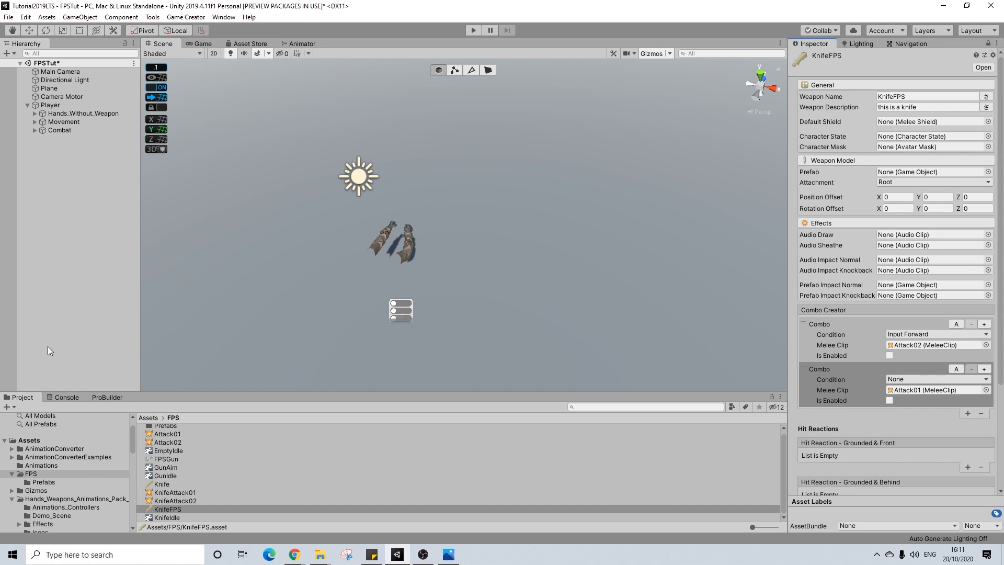
- Open the Prefabs folder inside FPS and add a 3D cube to the scene
scroll(17, 499, "up", 2)
left_click(30, 500)
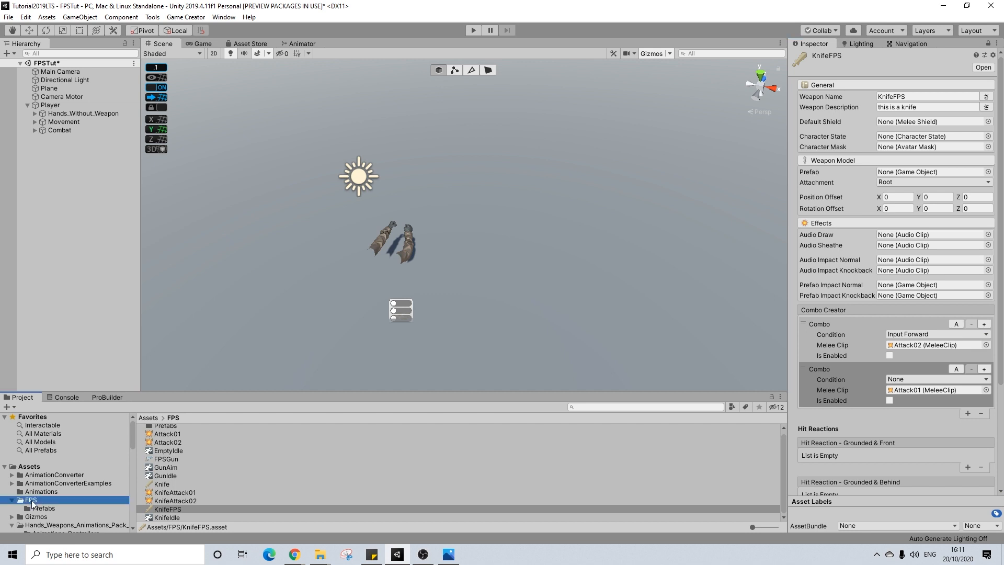
scroll(227, 463, "up", 1)
double_click(169, 427)
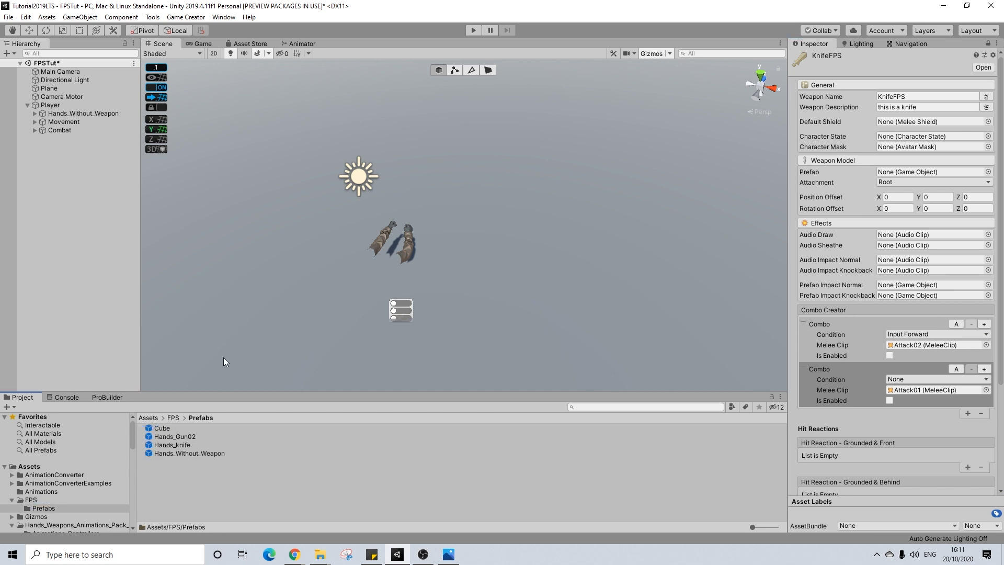
right_click(37, 173)
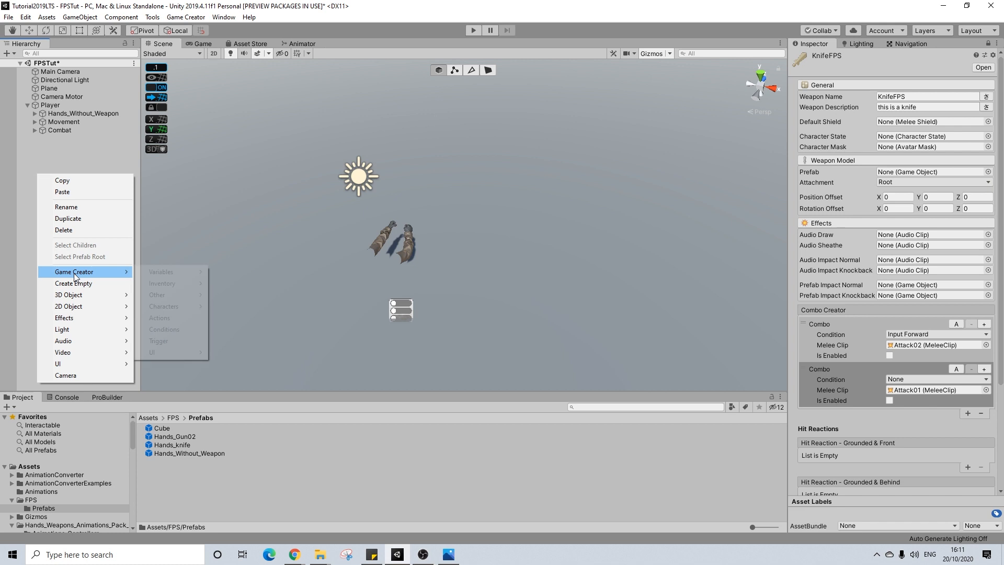
mouse_move(73, 301)
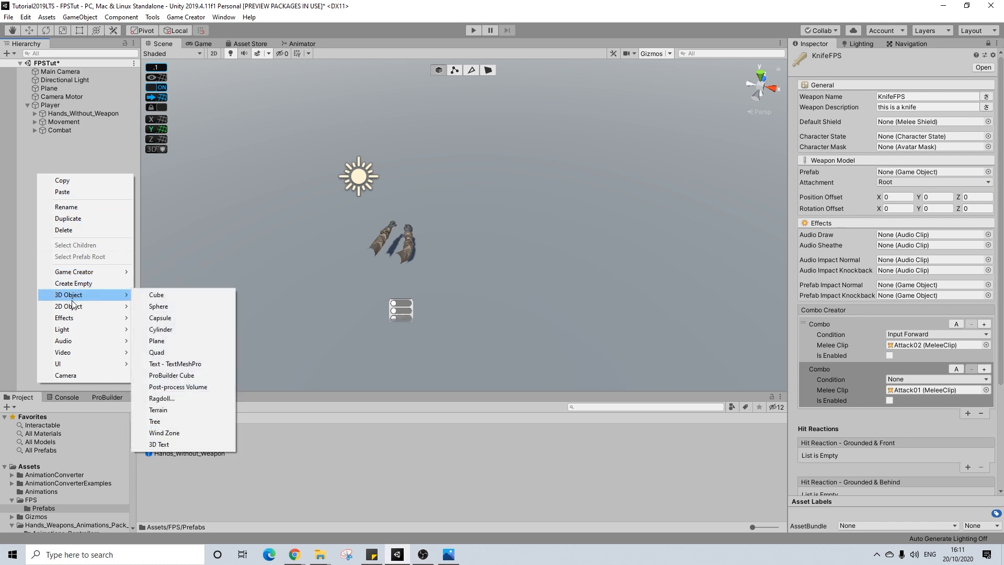
left_click(164, 296)
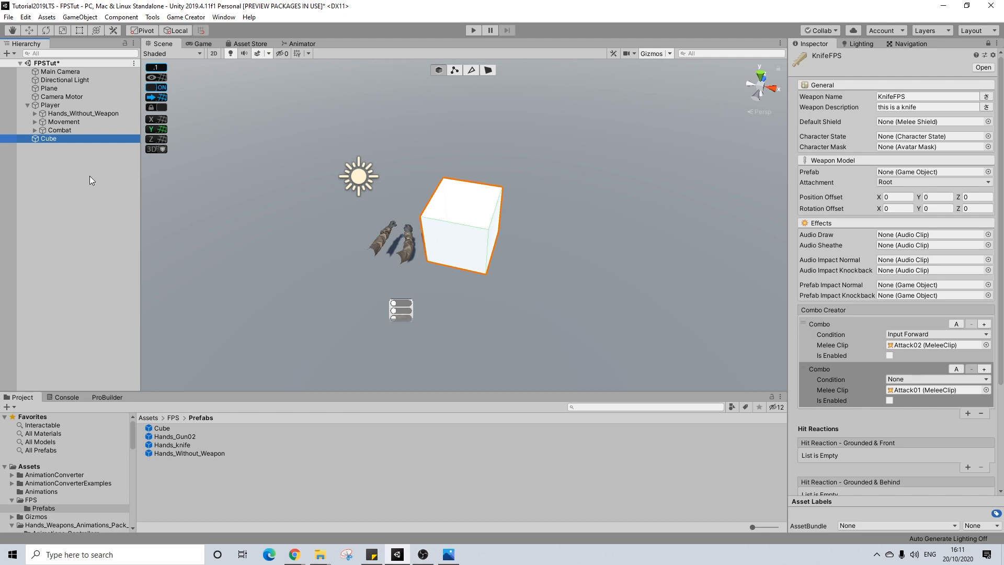
- Delete the cube from the scene and add a 3D sphere in its place
key("Delete")
right_click(51, 149)
mouse_move(140, 252)
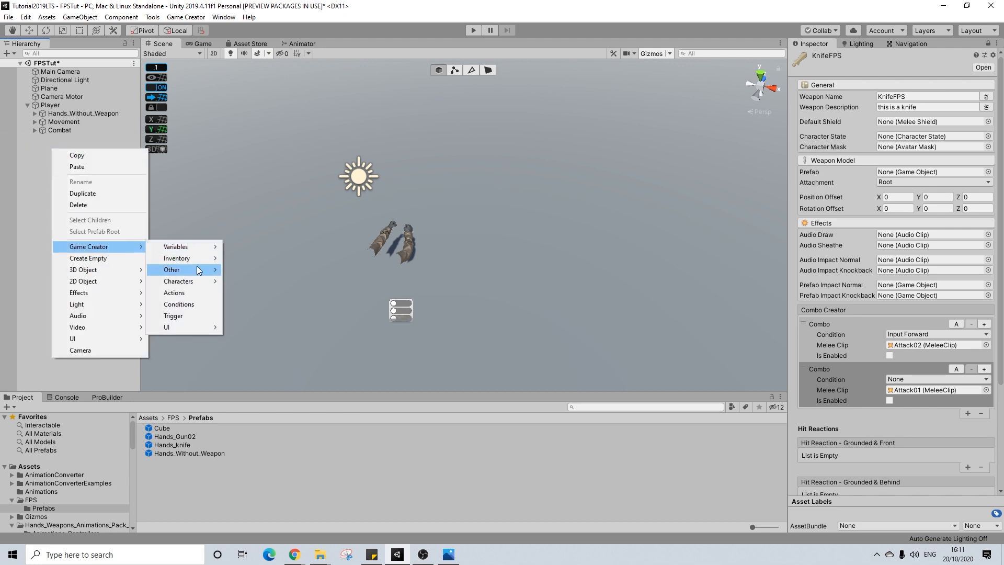
mouse_move(126, 271)
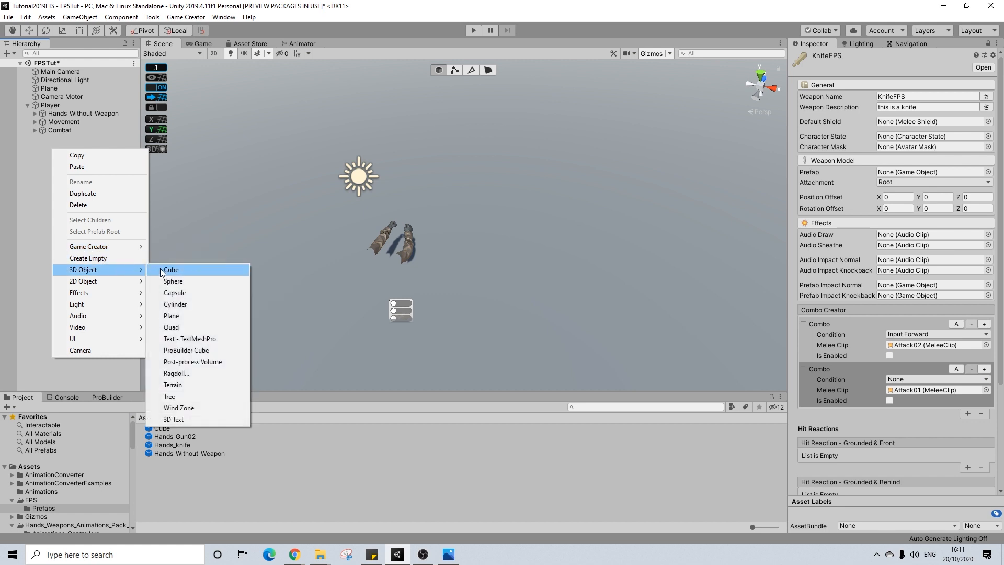
left_click(177, 280)
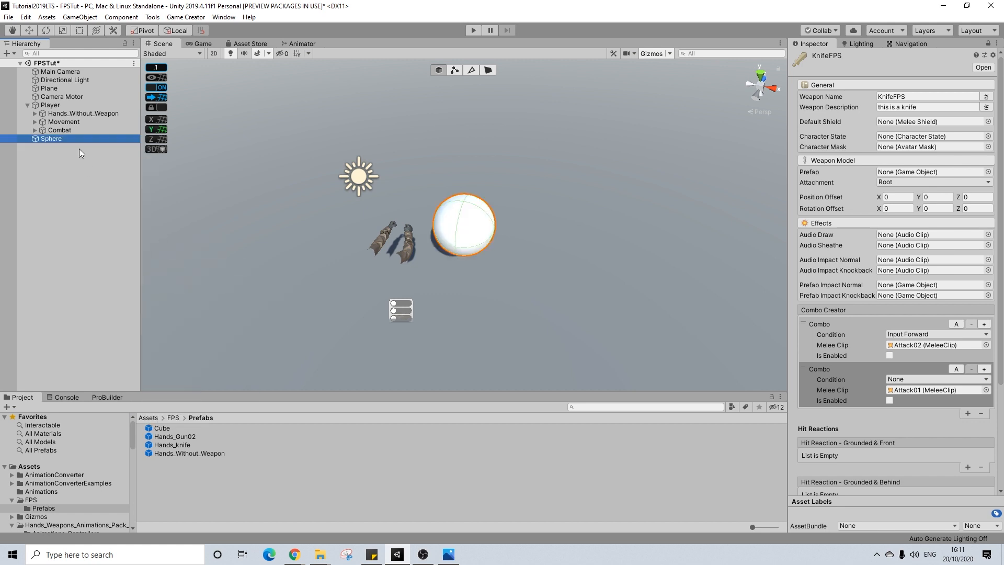
- Save the sphere as a prefab in the Prefabs folder and assign it as KnifeFPS's weapon model Prefab
left_click_drag(52, 140, 924, 172)
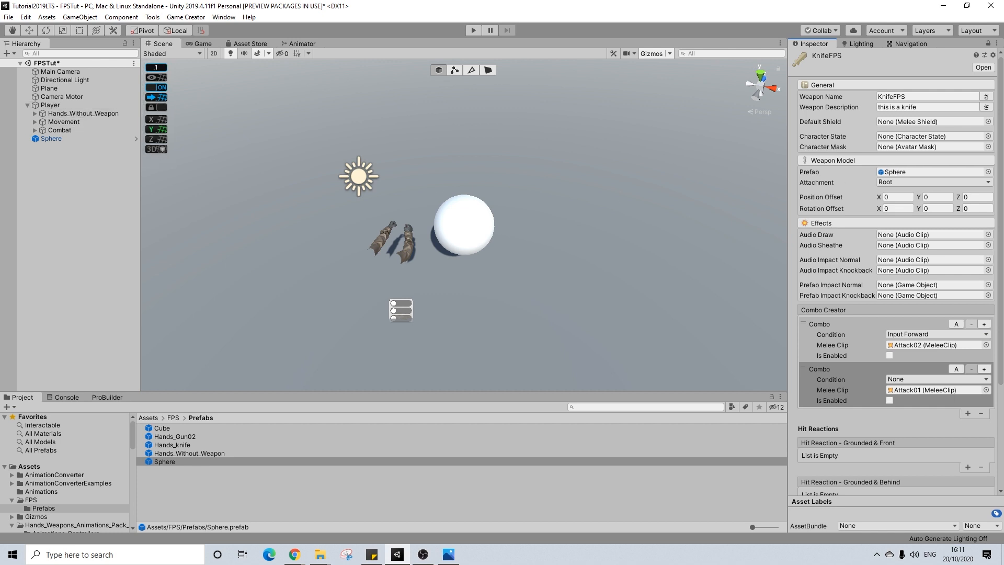
left_click(988, 43)
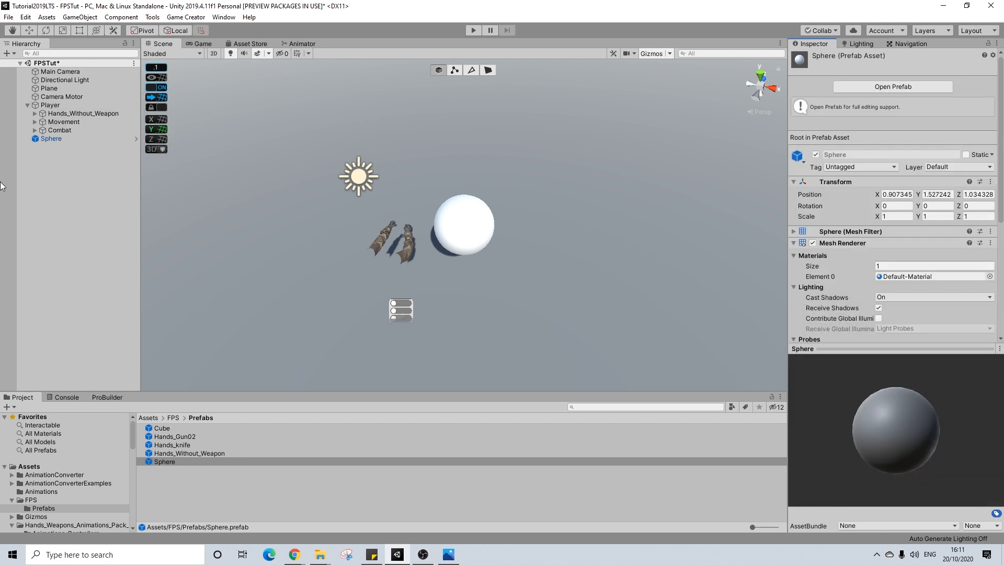
- Disable the Mesh Renderer of the scene's Sphere and set its scale to 0.1 on X, Y and Z
left_click(51, 138)
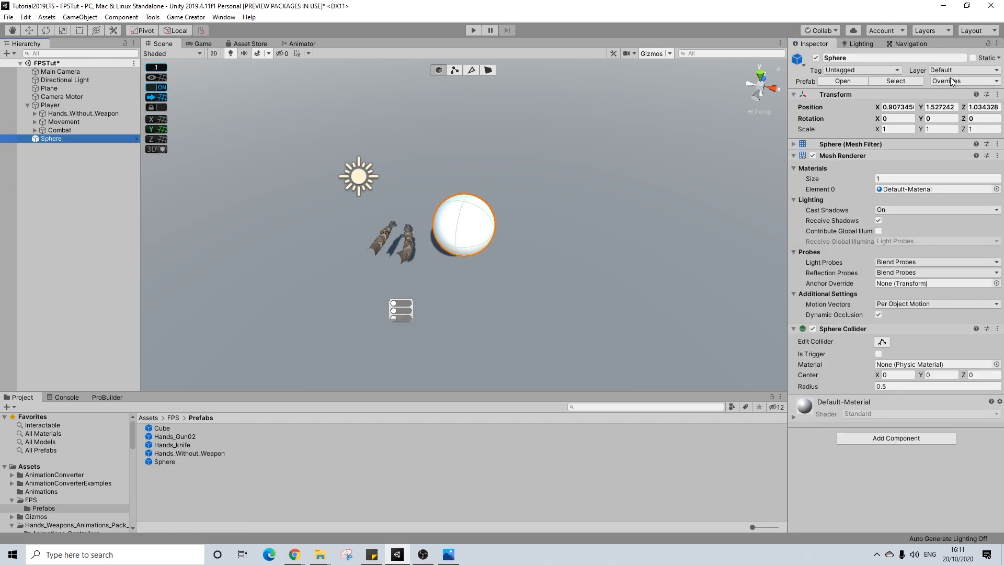
left_click(812, 156)
left_click(893, 129)
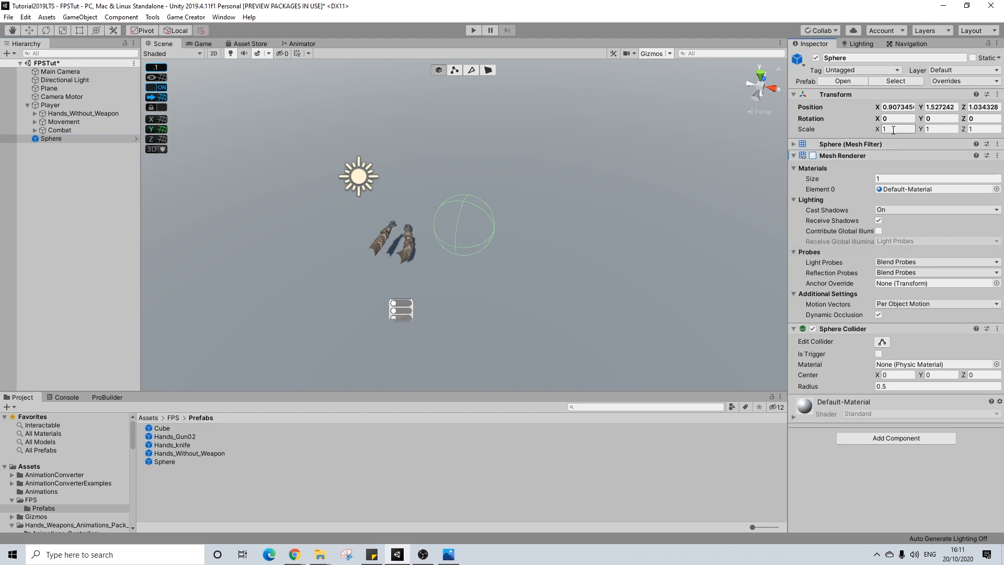
type("0.1")
key("Tab")
type("0.1")
key("Tab")
type("0")
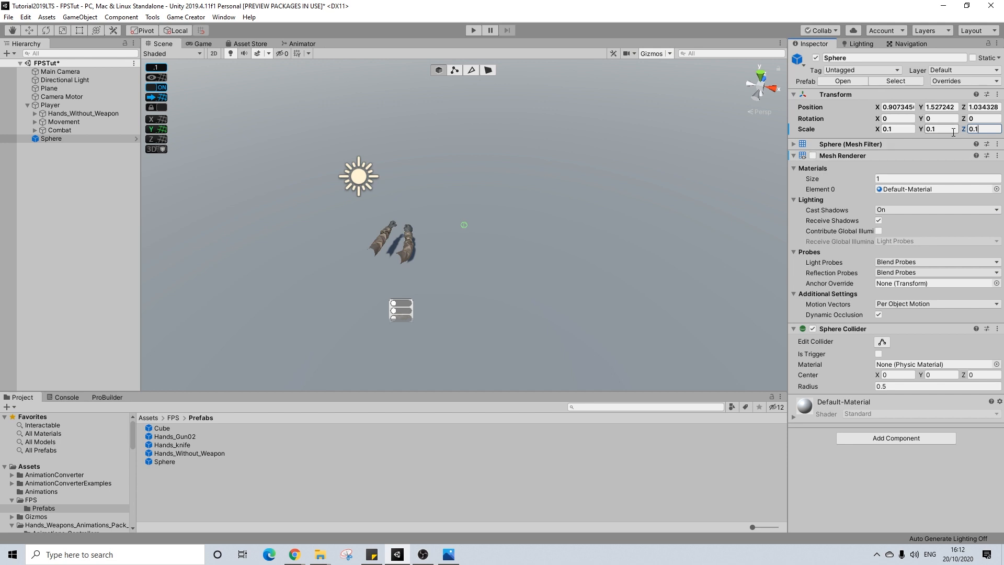
- Set the Sphere's position to 0 on X, Y and Z
left_click(899, 107)
type("0")
key("Tab")
type("0")
key("Tab")
type("0")
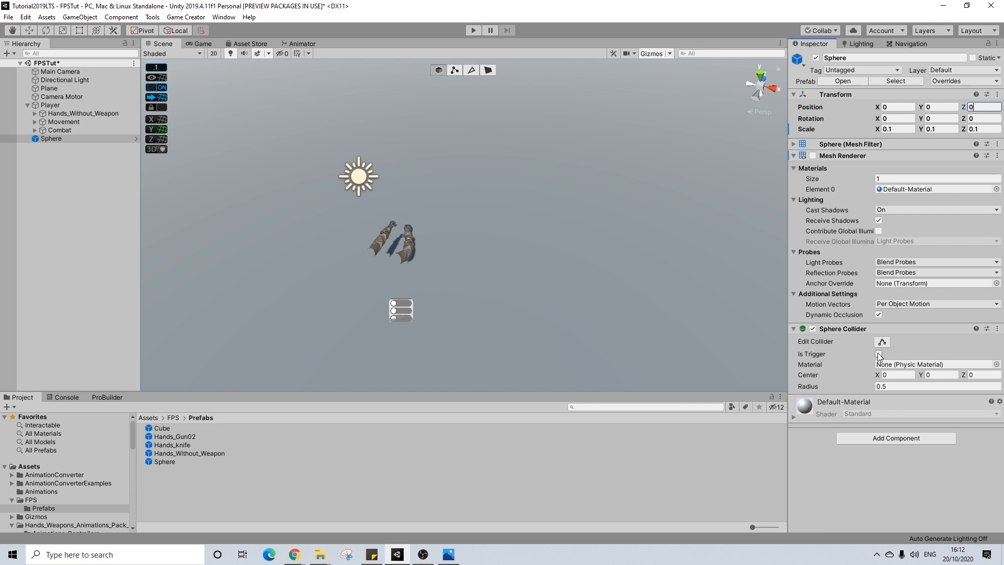
- Apply all of the Sphere's overrides to its prefab and delete the Sphere from the scene
left_click(949, 82)
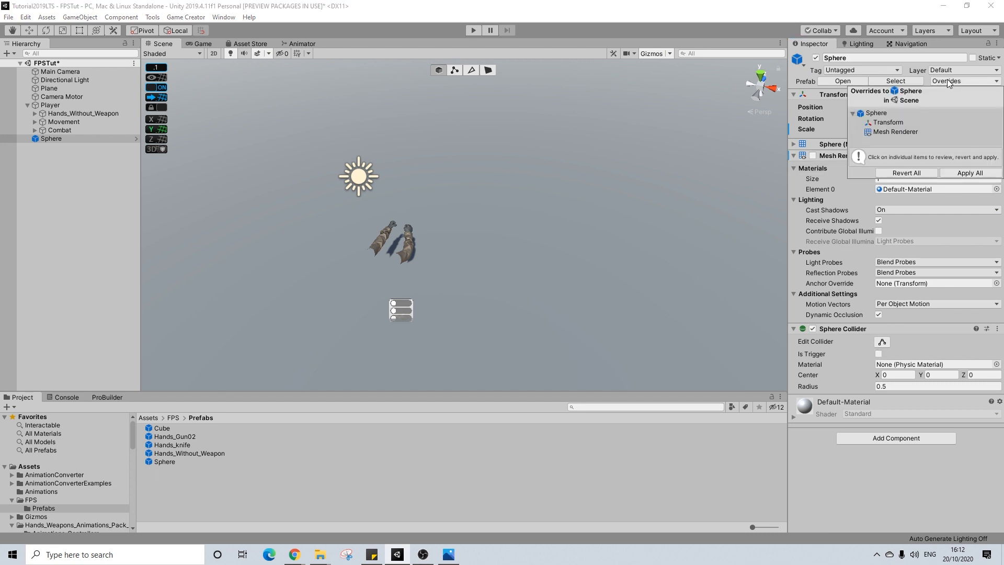
left_click(970, 173)
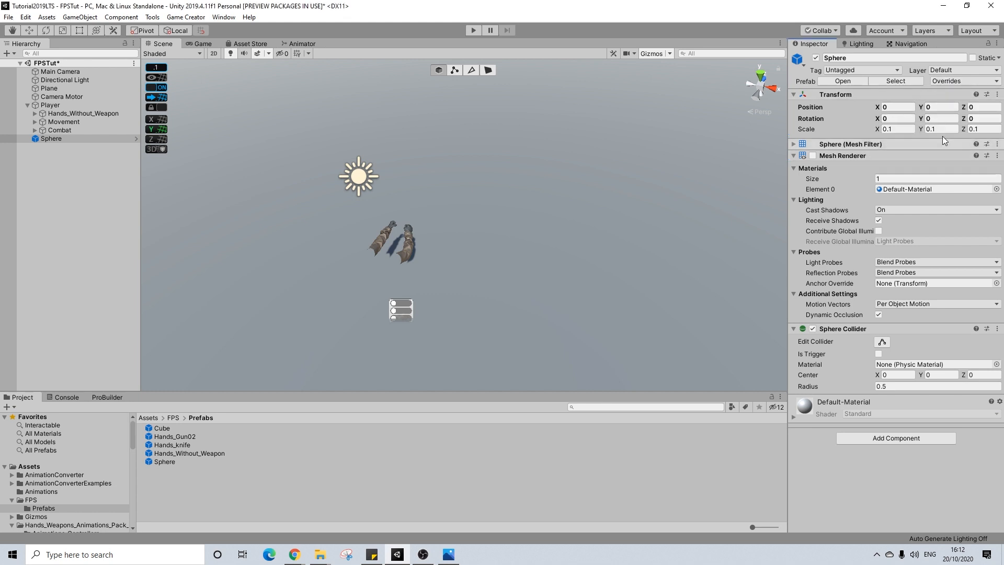
left_click(49, 140)
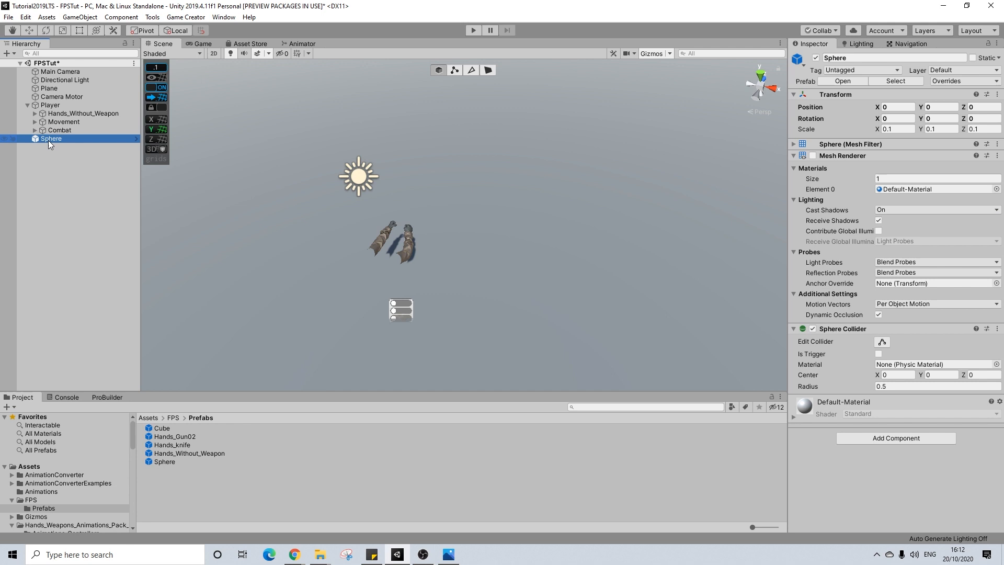
key("Delete")
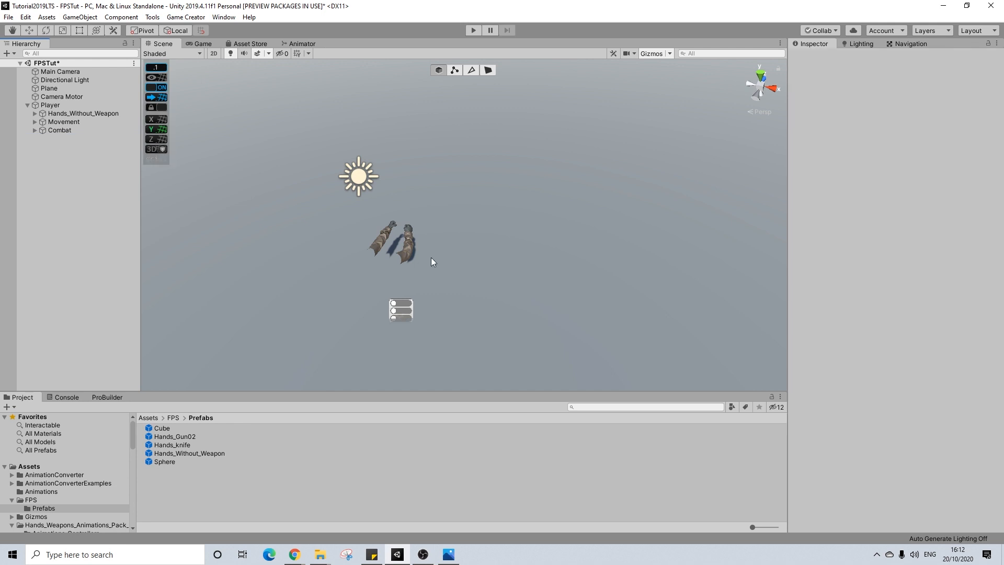
scroll(369, 246, "up", 10)
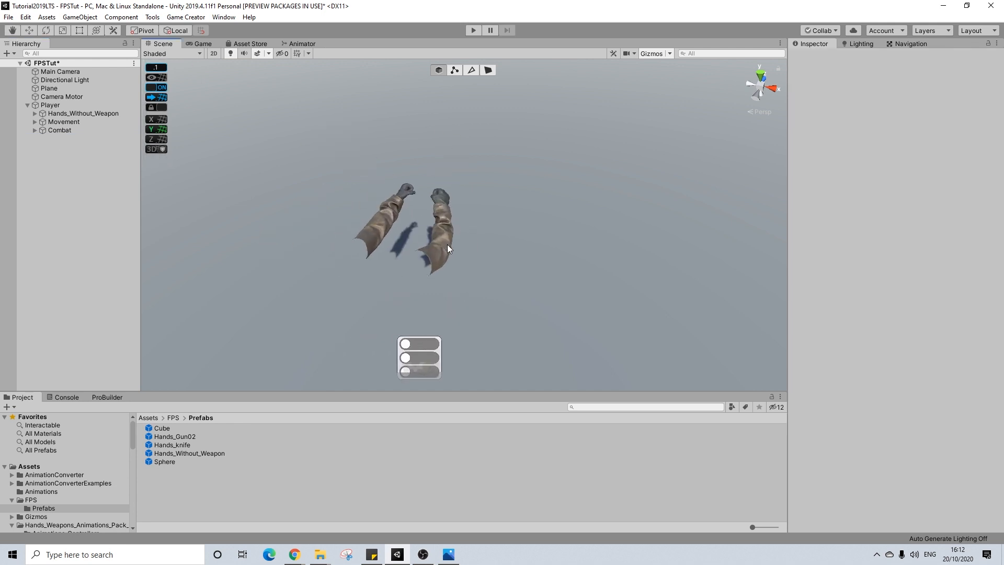
middle_click_drag(375, 265, 506, 267)
scroll(473, 284, "up", 5)
scroll(484, 281, "down", 8)
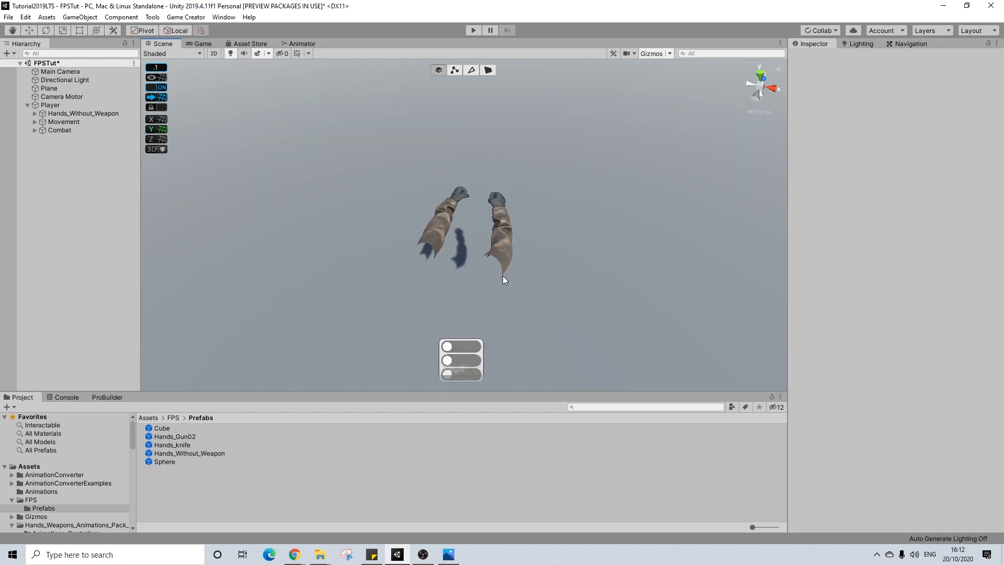
- In the first Conditions object under Combat, set the draw action's Melee Weapon to KnifeFPS
left_click(51, 106)
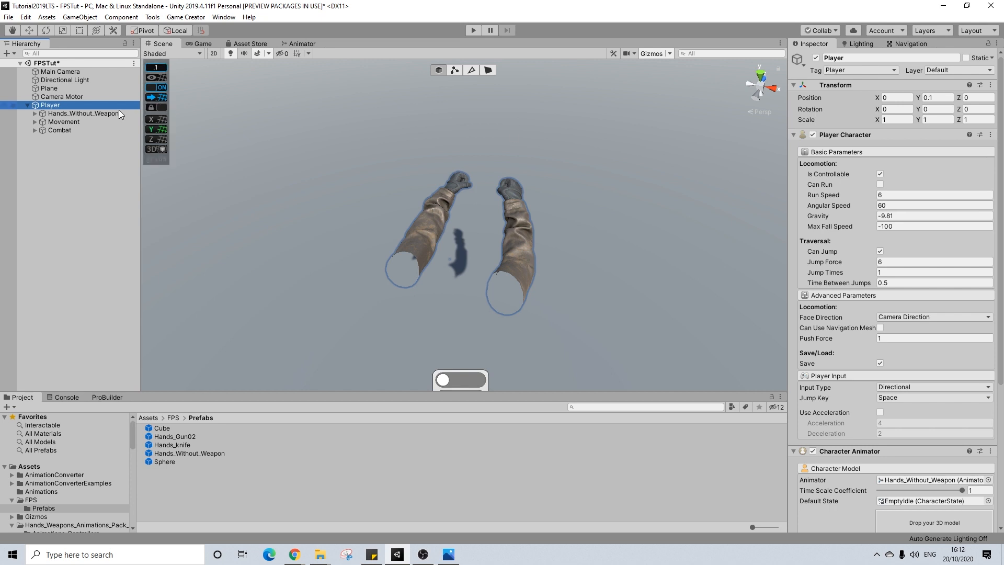
left_click(53, 121)
left_click(35, 130)
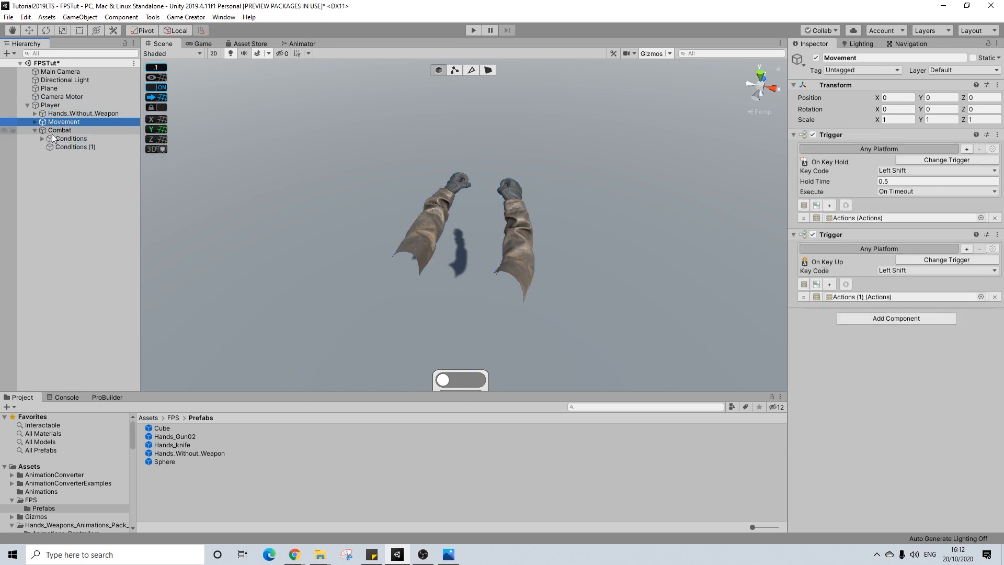
left_click(55, 139)
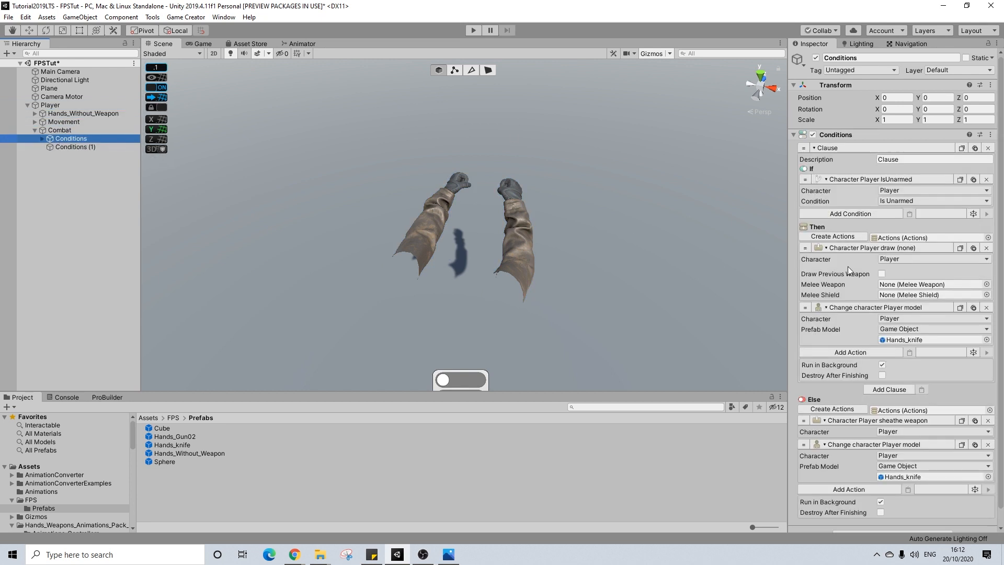
left_click(987, 284)
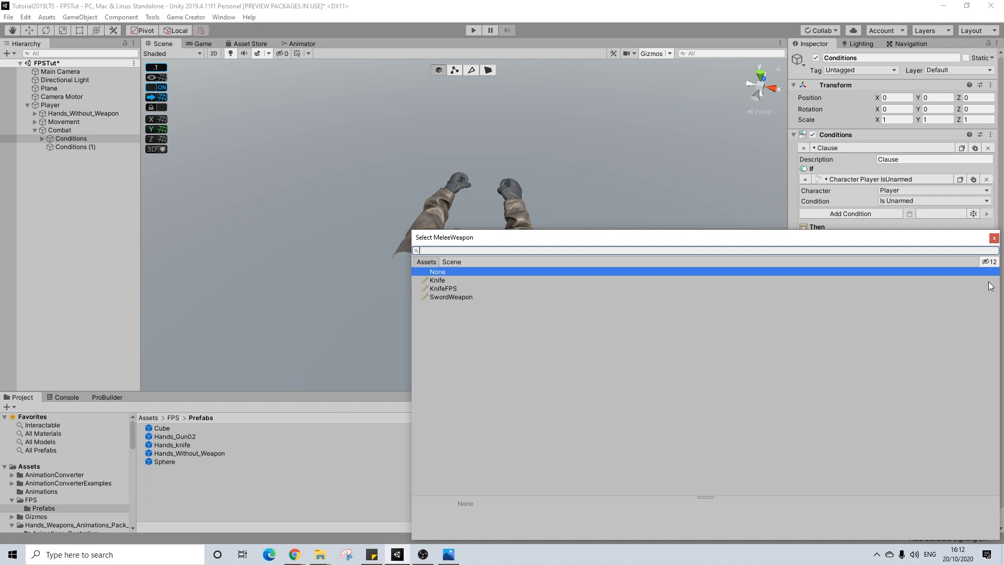
left_click(441, 289)
left_click(994, 238)
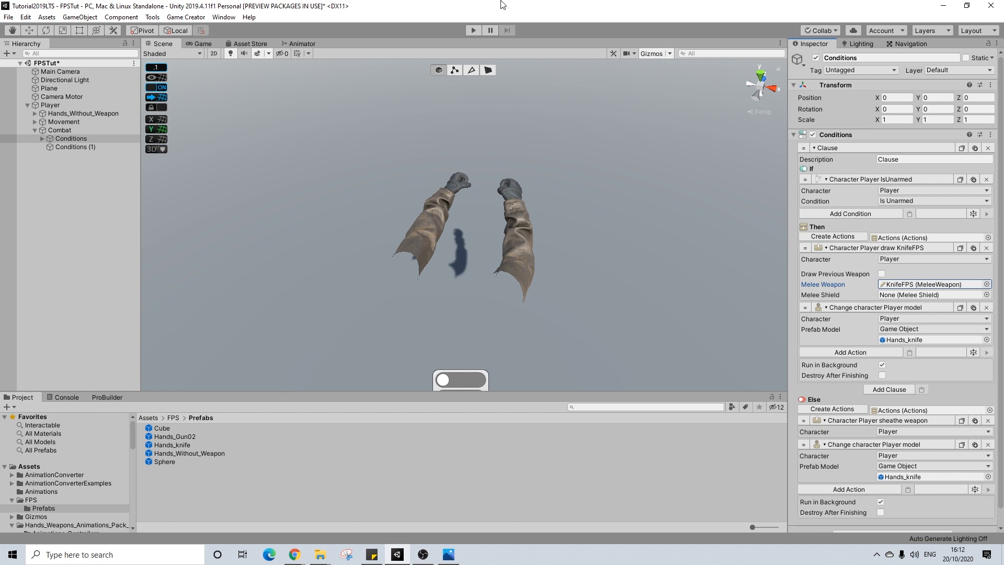
- Play the scene to test drawing the knife, and stop the playback
left_click(477, 32)
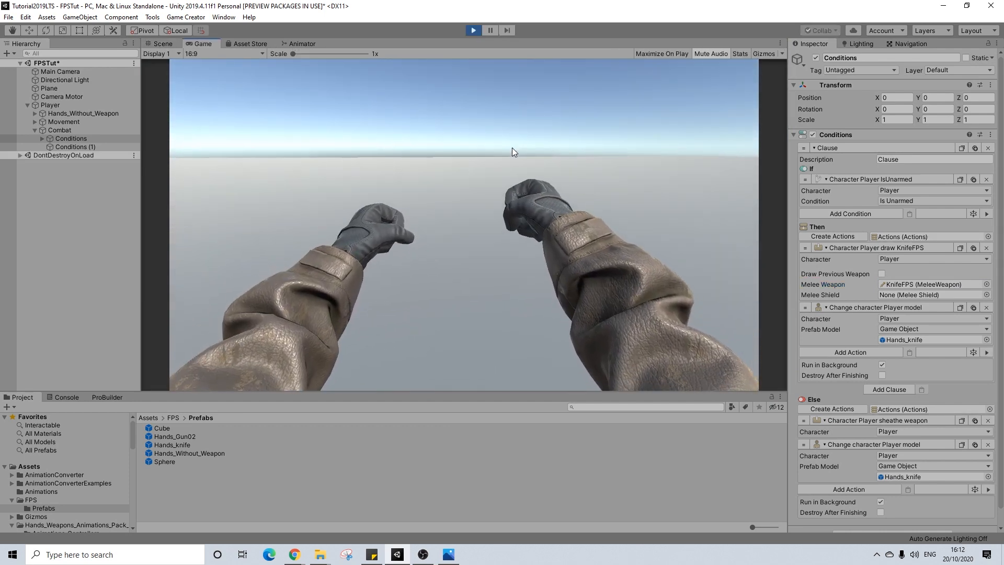
key("1")
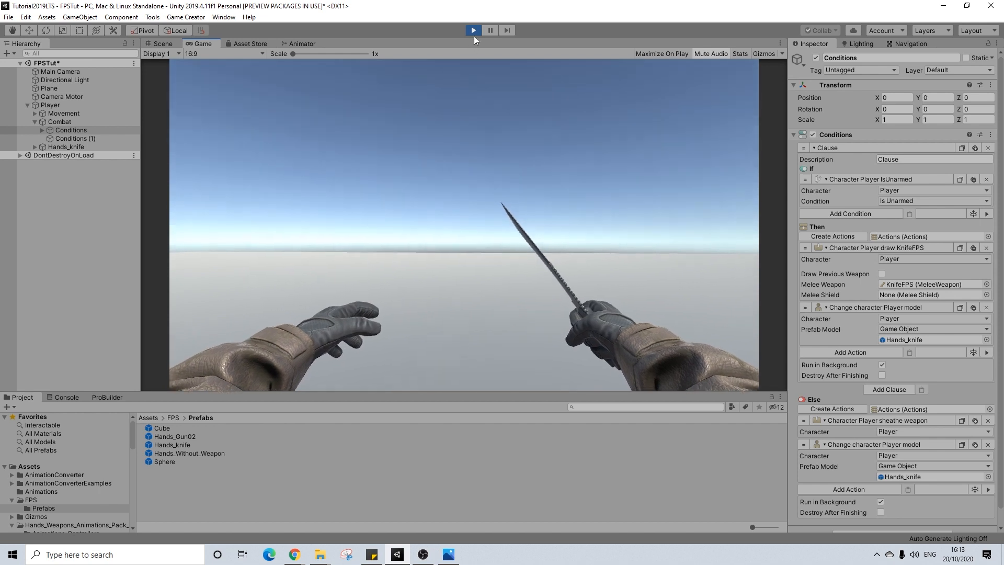
left_click(474, 30)
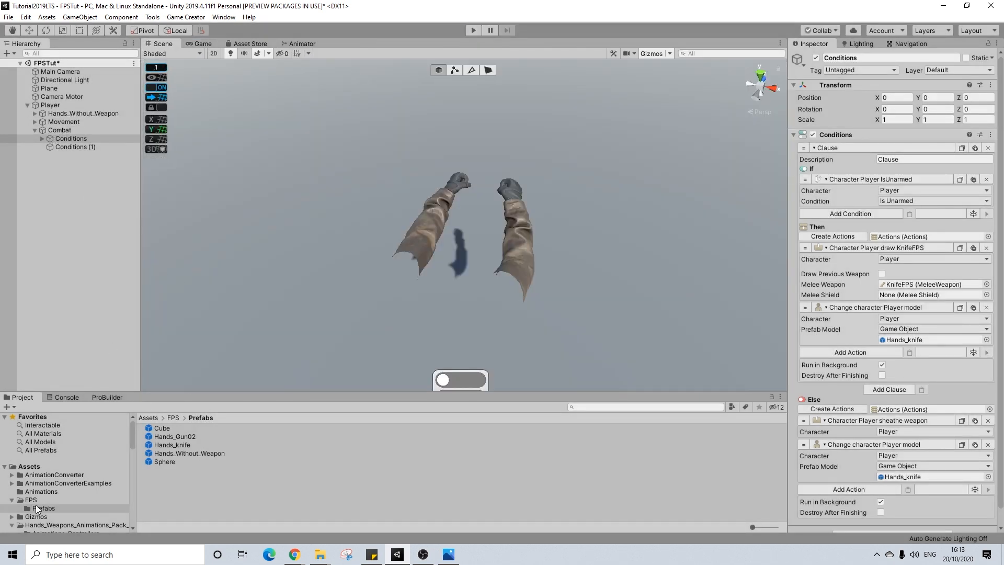
- Open the FPS folder and examine the animation overrides of the KnifeIdle state
scroll(51, 505, "down", 3)
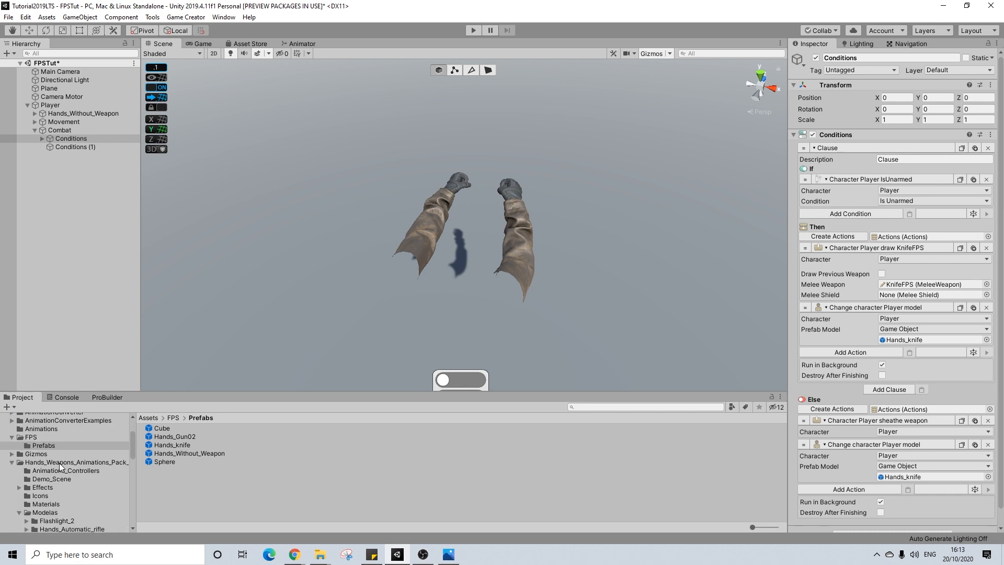
scroll(59, 465, "up", 2)
left_click(32, 468)
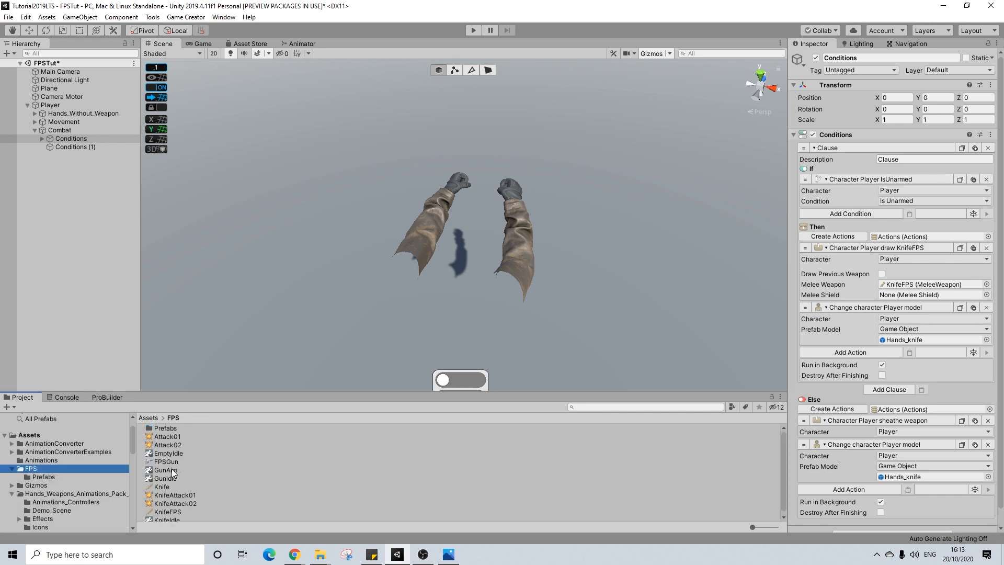
scroll(178, 477, "down", 1)
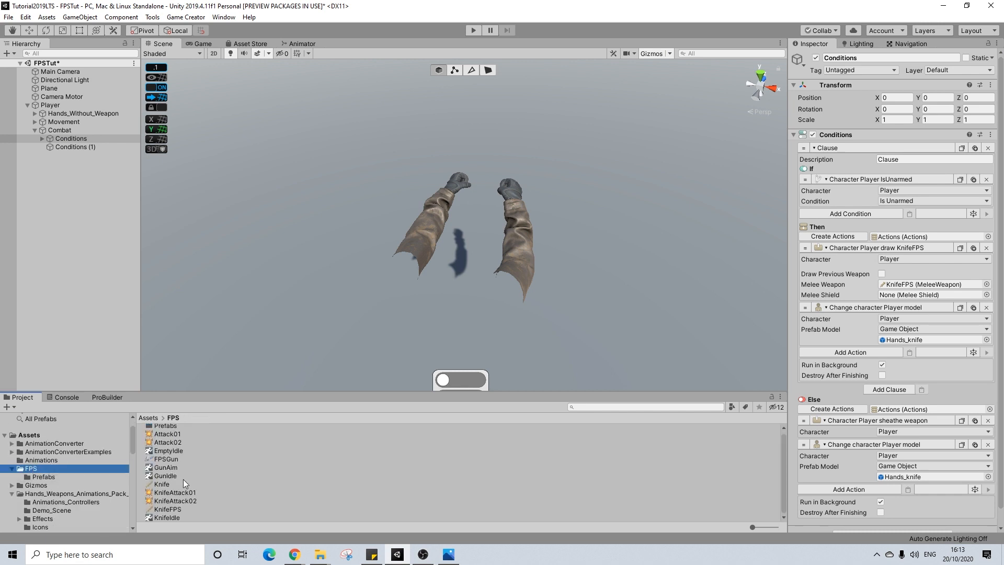
left_click(168, 517)
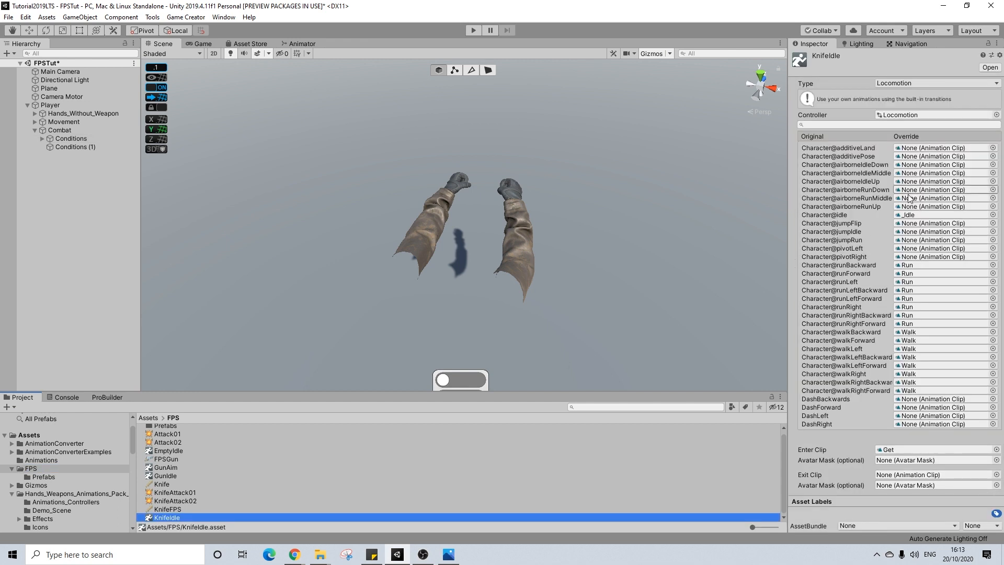
scroll(83, 507, "down", 5)
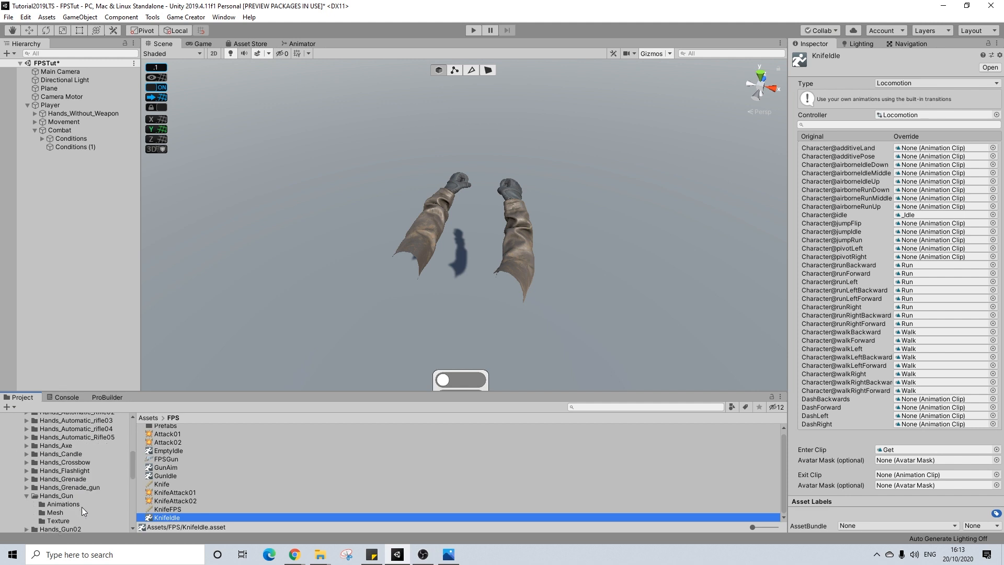
right_click(177, 517)
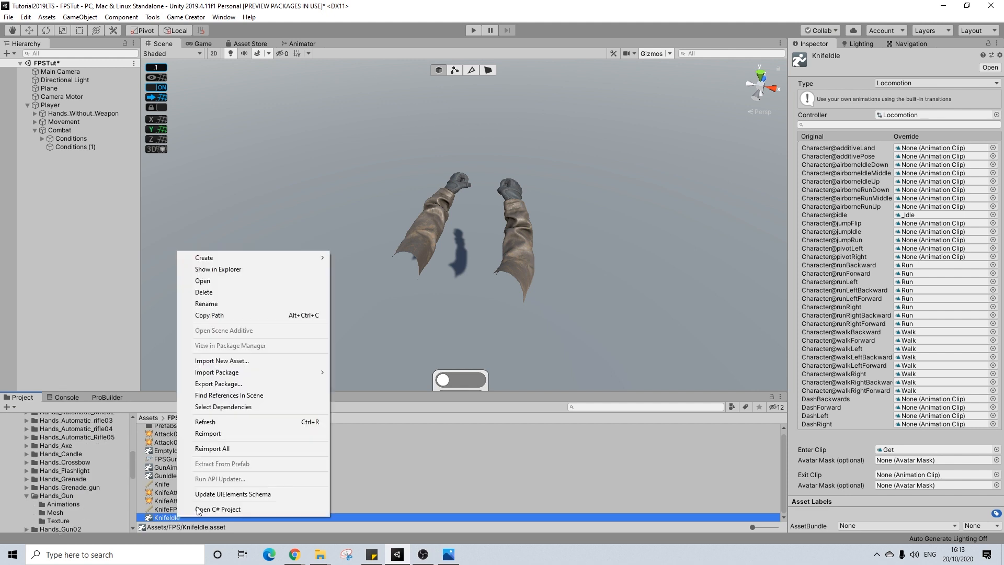
mouse_move(316, 257)
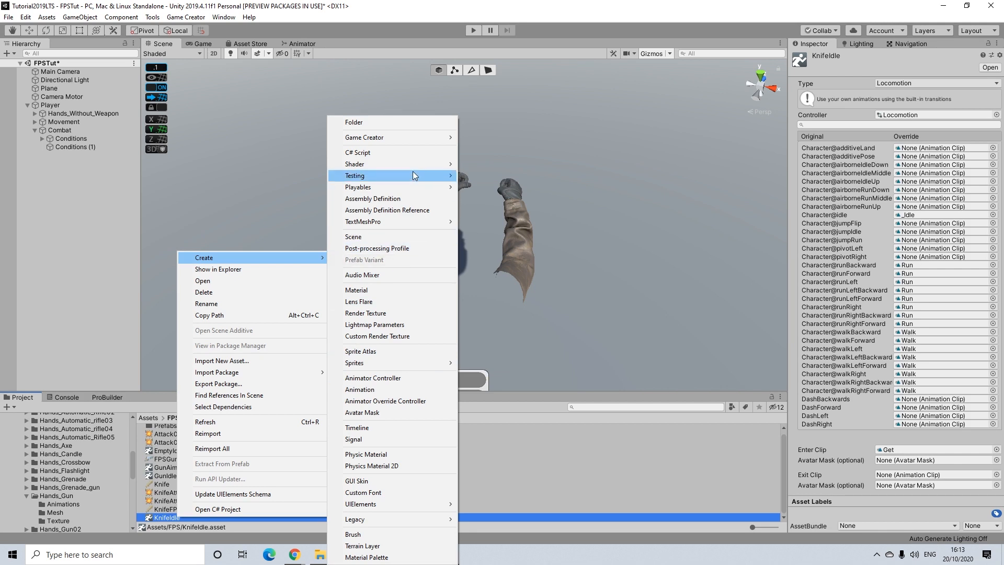
mouse_move(439, 140)
mouse_move(507, 237)
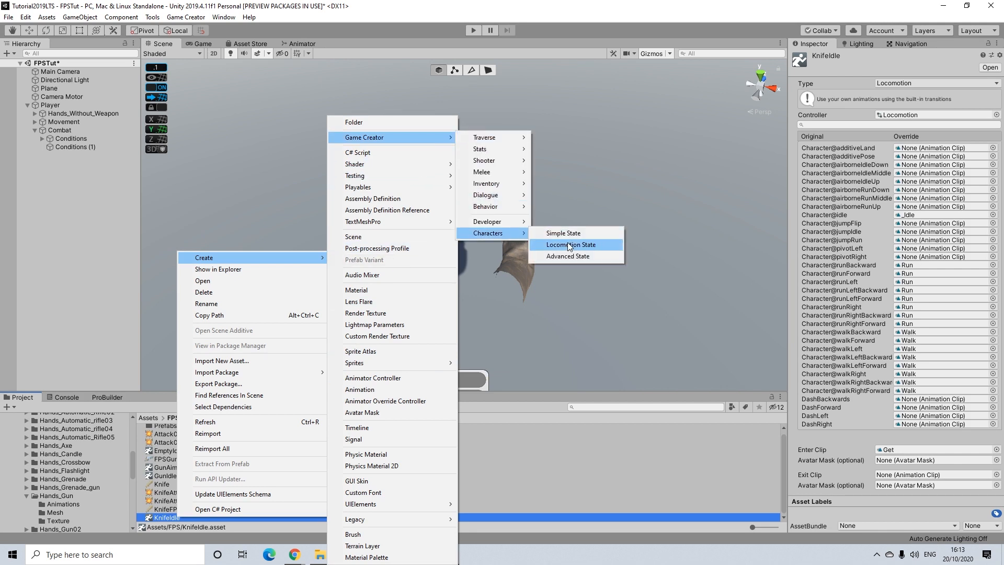
left_click(520, 403)
- Lock the Inspector on KnifeIdle and look through the clips in the Animations folder of Hands_knife
scroll(72, 494, "down", 3)
scroll(72, 494, "down", 4)
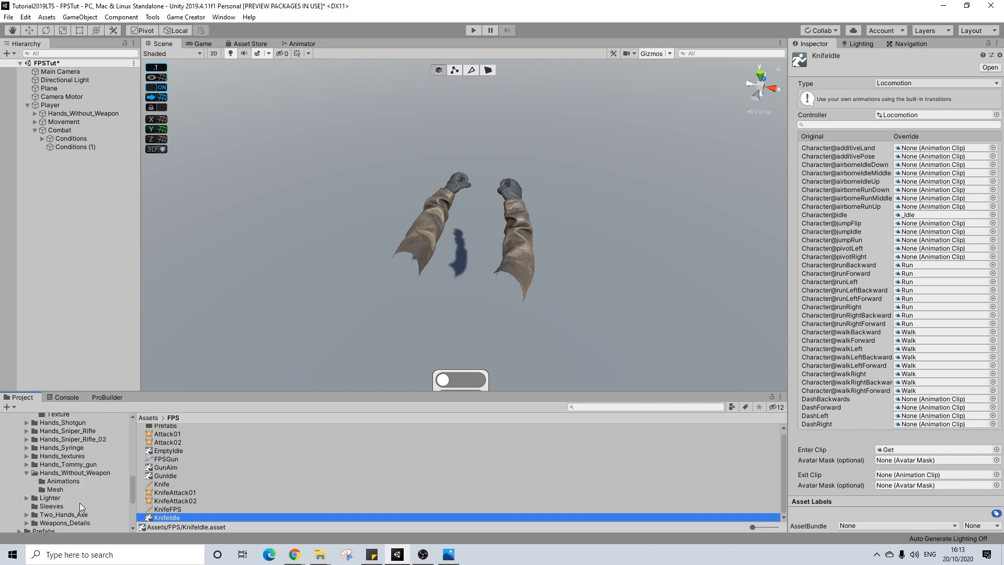
left_click(37, 472)
scroll(47, 469, "up", 3)
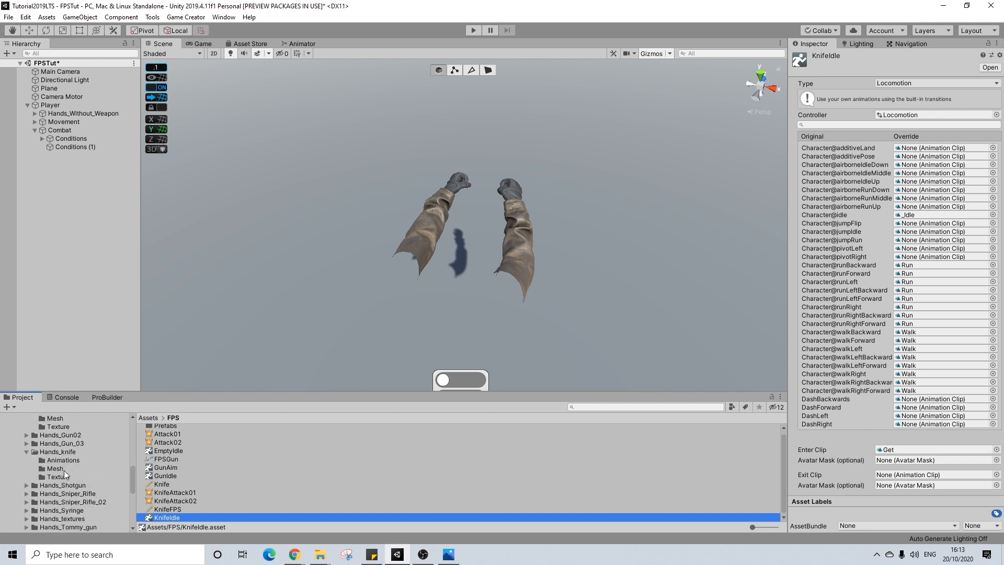
left_click(996, 50)
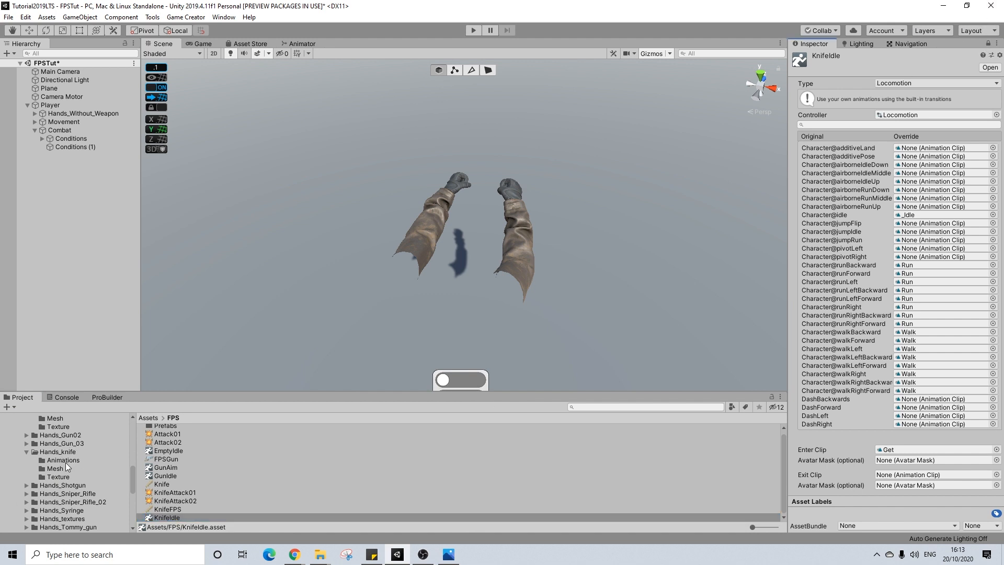
left_click(65, 461)
scroll(188, 468, "down", 5)
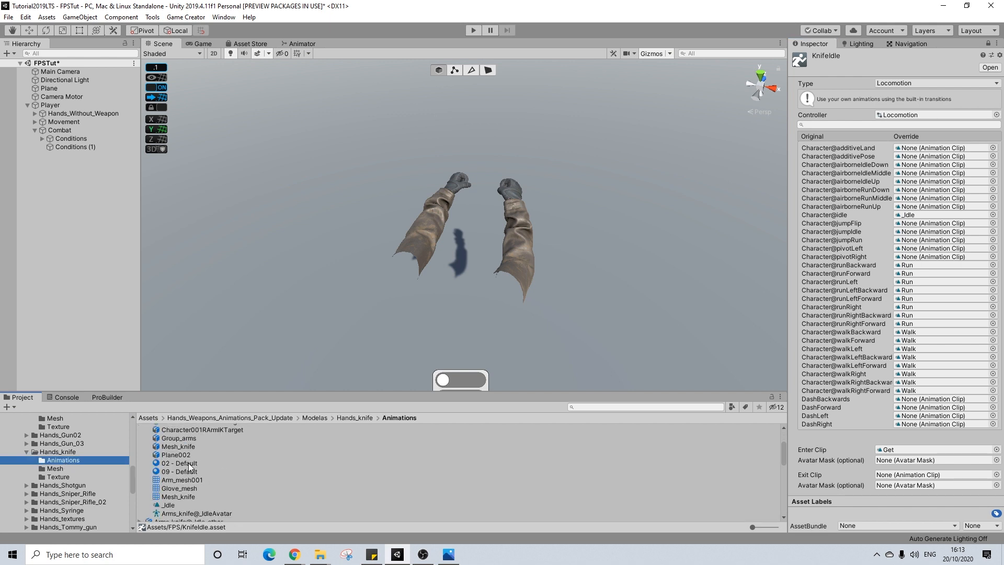
- Compare the clips in the Hands_knife Animations folder with the animation overrides of the KnifeIdle state
scroll(186, 471, "down", 5)
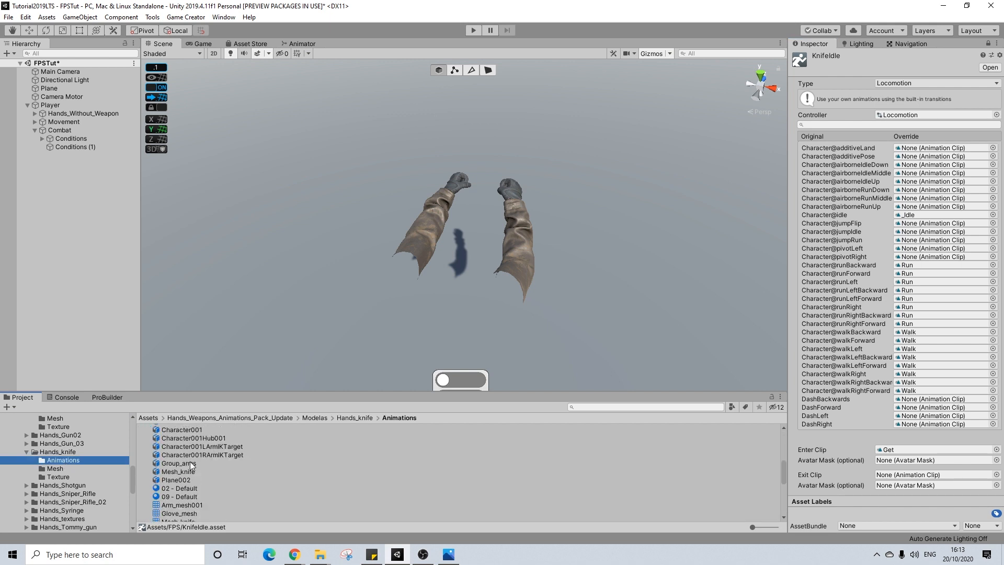
scroll(197, 480, "up", 2)
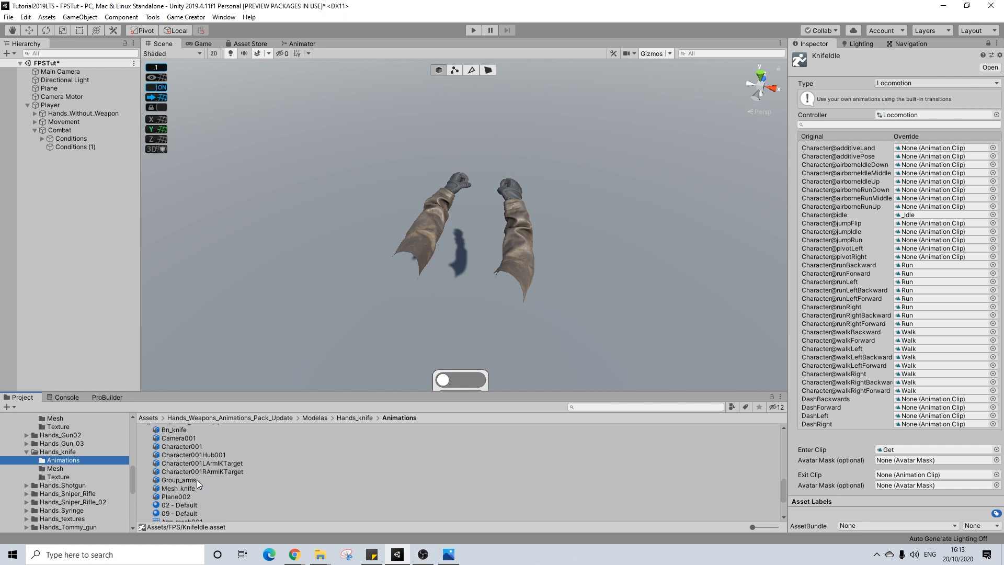
scroll(192, 480, "up", 2)
scroll(193, 491, "down", 5)
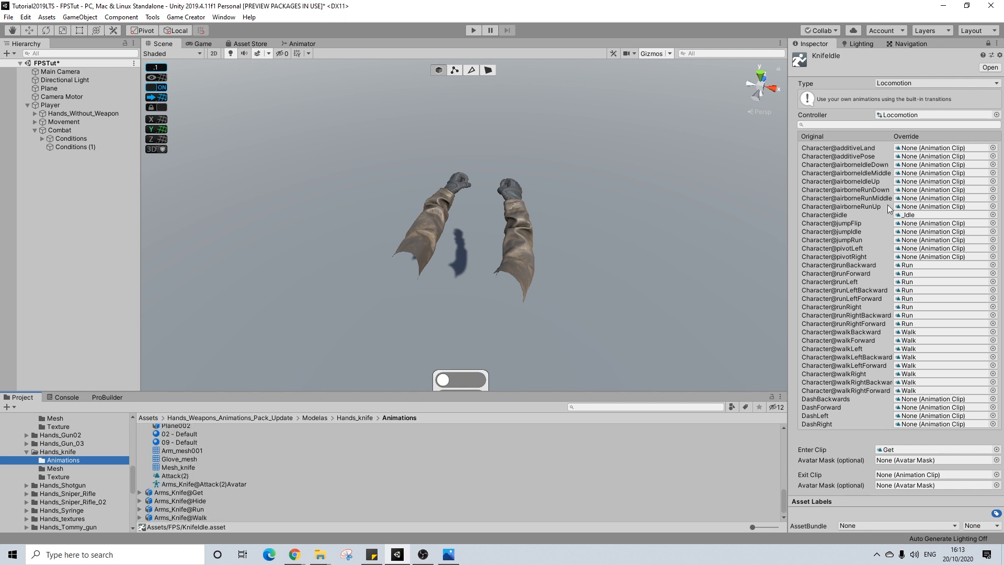
scroll(193, 487, "up", 8)
scroll(194, 464, "up", 4)
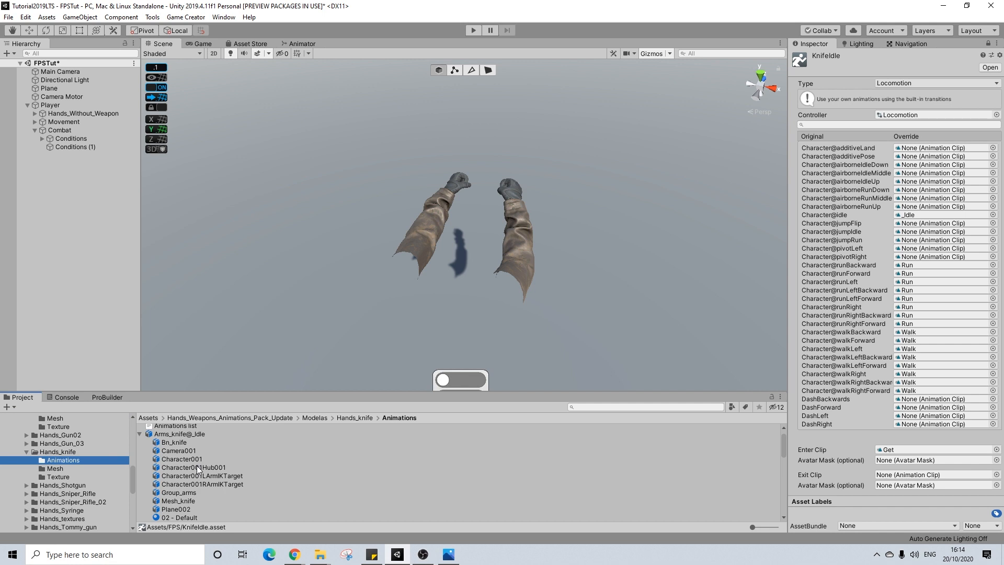
scroll(197, 465, "down", 4)
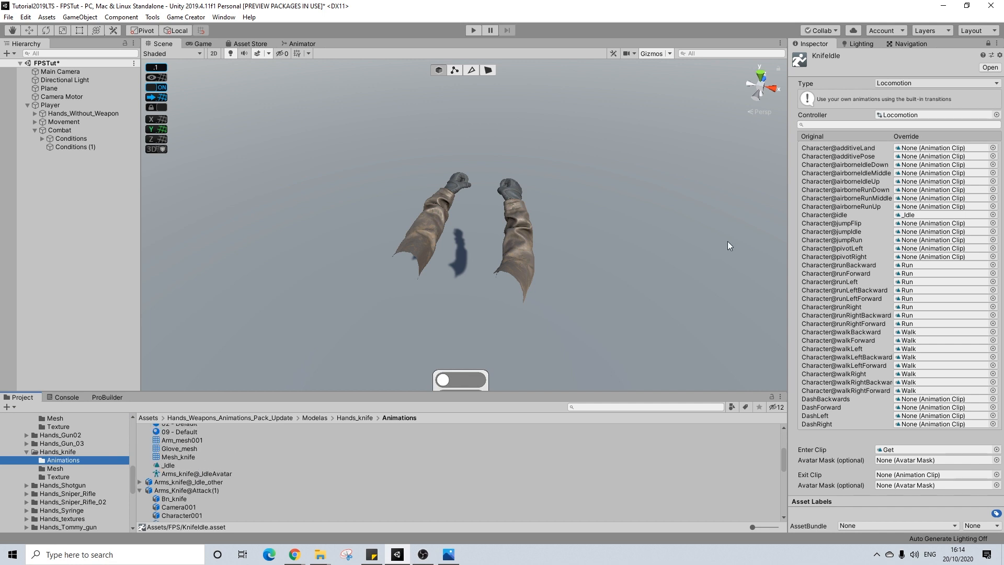
scroll(727, 241, "down", 3)
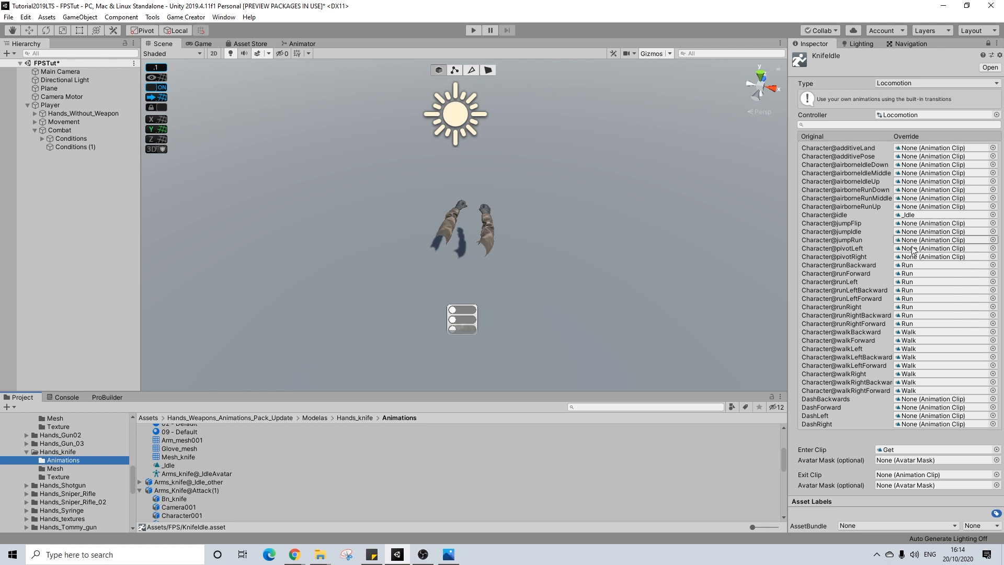
- Unlock the Inspector to show the KnifeFPS weapon from the FPS folder and assign KnifeIdle as its Character State
scroll(40, 466, "up", 10)
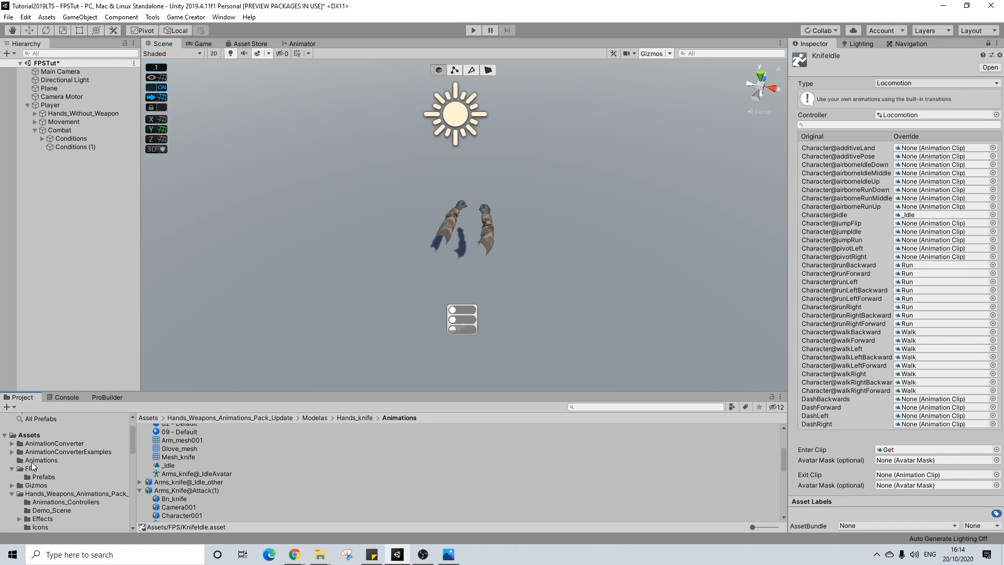
left_click(31, 468)
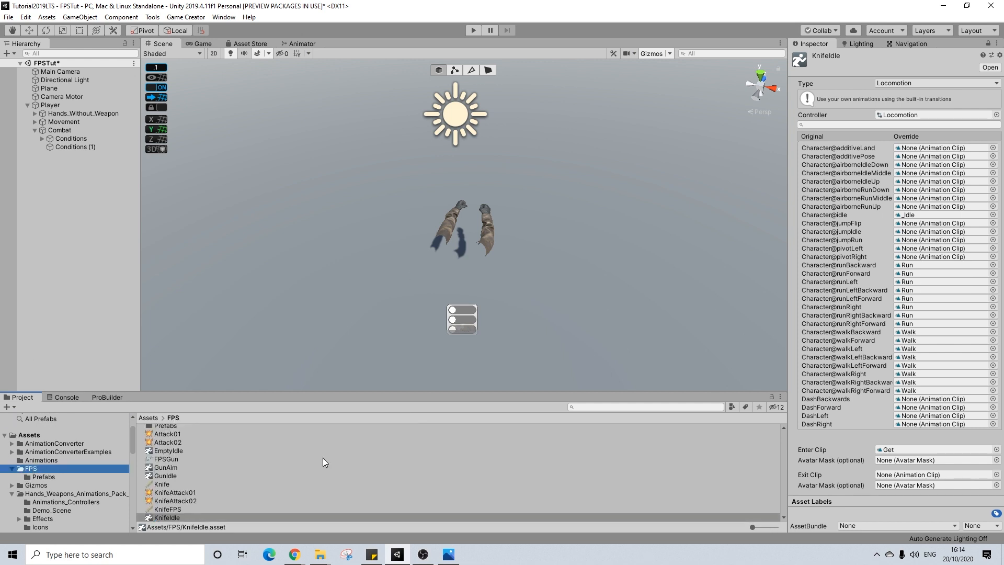
left_click(172, 510)
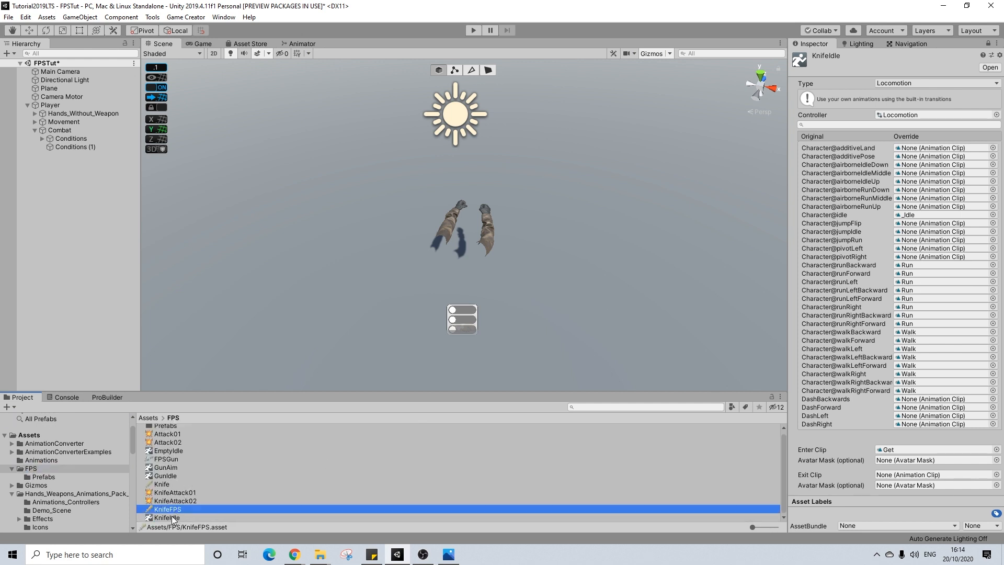
left_click(989, 45)
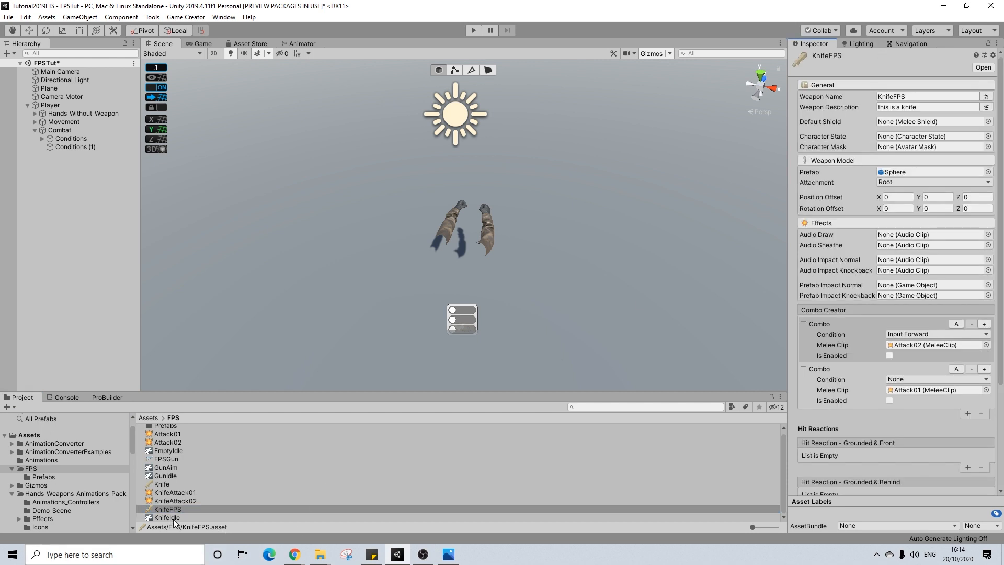
left_click_drag(174, 519, 876, 253)
left_click_drag(882, 130, 889, 139)
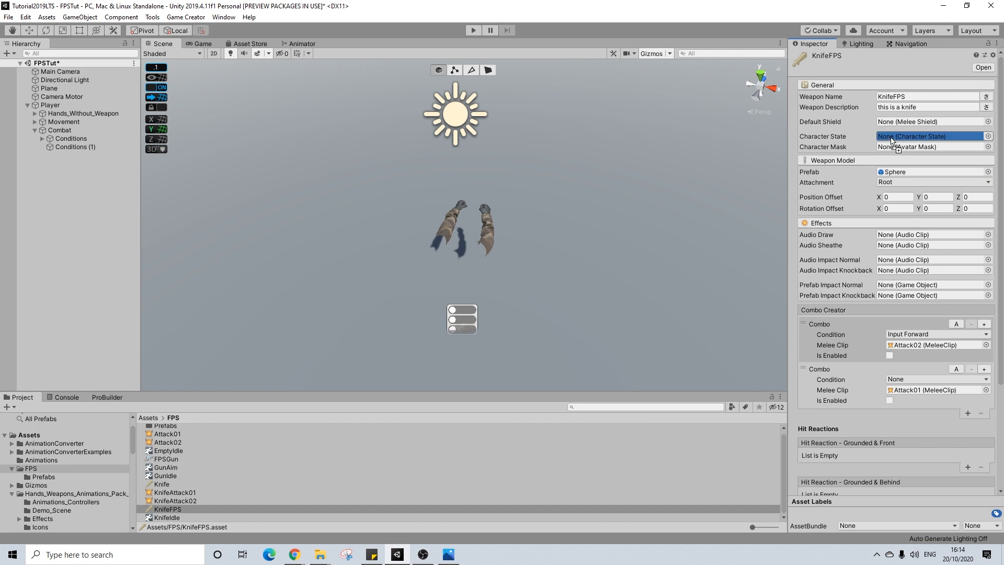
left_click_drag(890, 140, 891, 140)
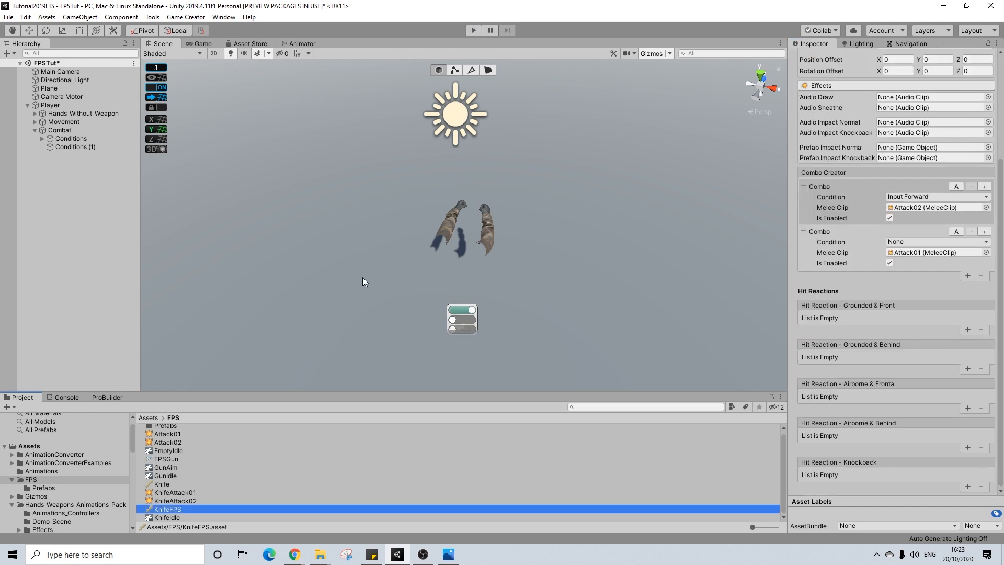
- Add a Character Melee component to the Player object
scroll(389, 261, "up", 1)
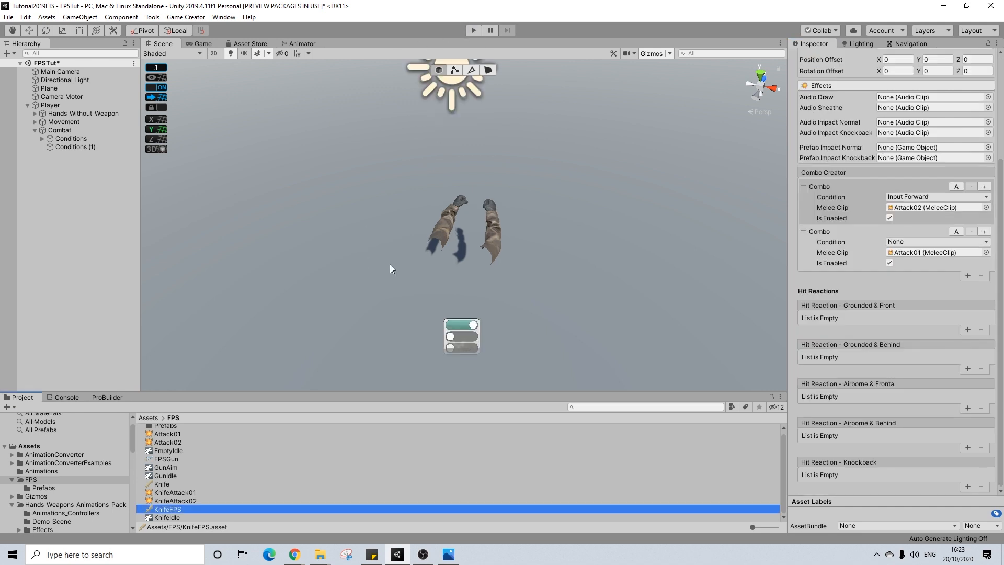
left_click(59, 106)
scroll(859, 457, "down", 3)
left_click(847, 516)
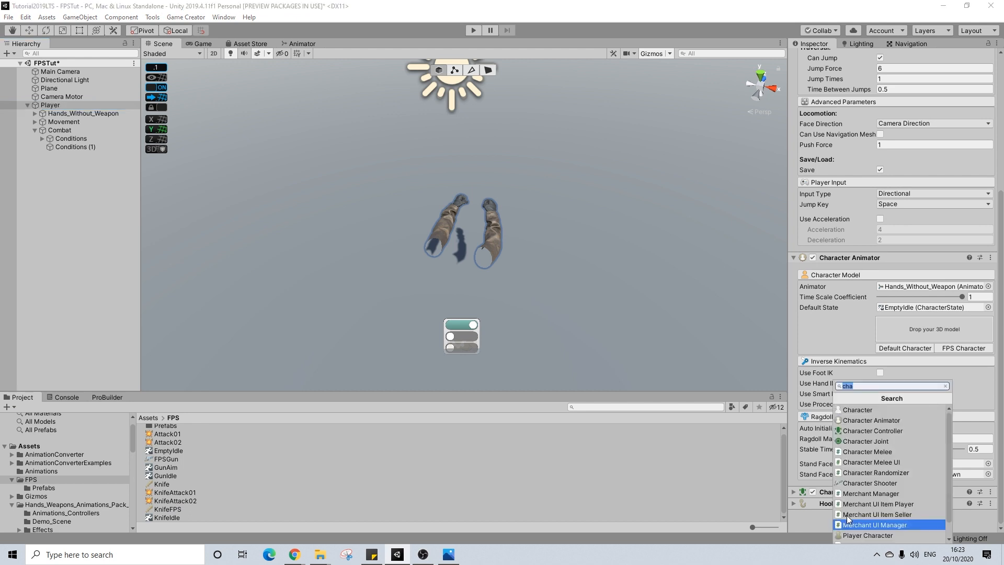
type("mel")
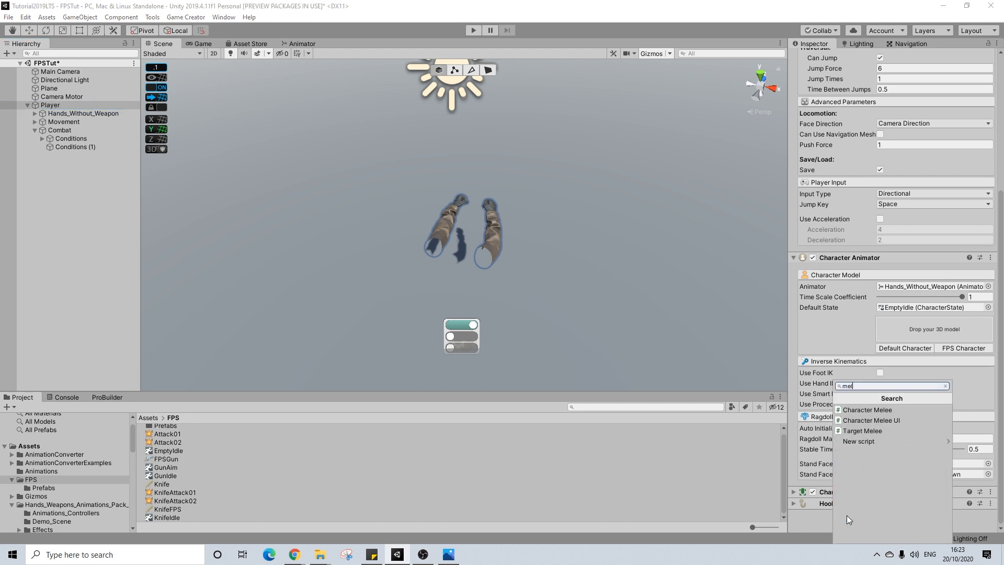
left_click(864, 410)
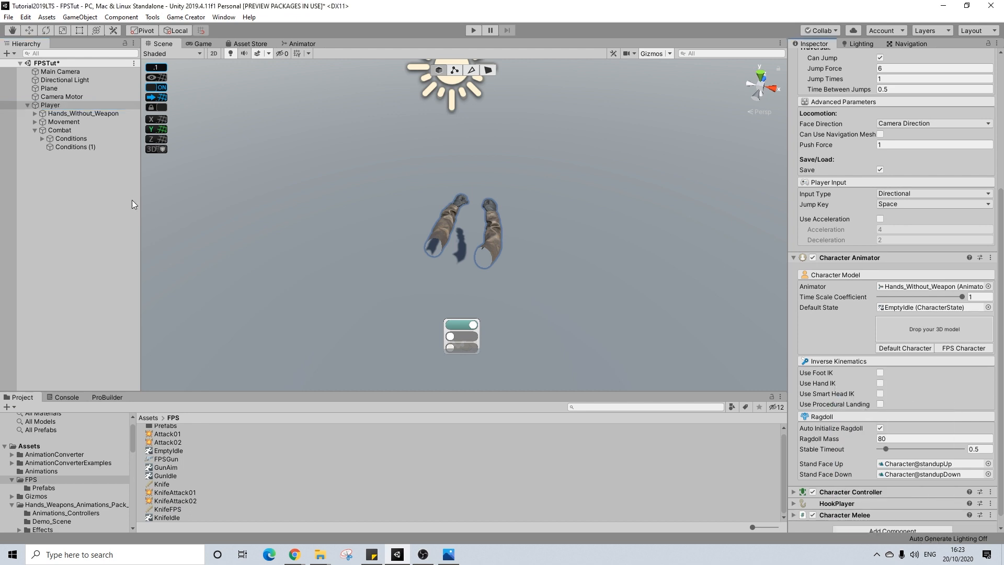
- In Conditions (1) under Combat, add an Is Character Armed condition and a Then action that performs Input Melee A on the Player
left_click(137, 147)
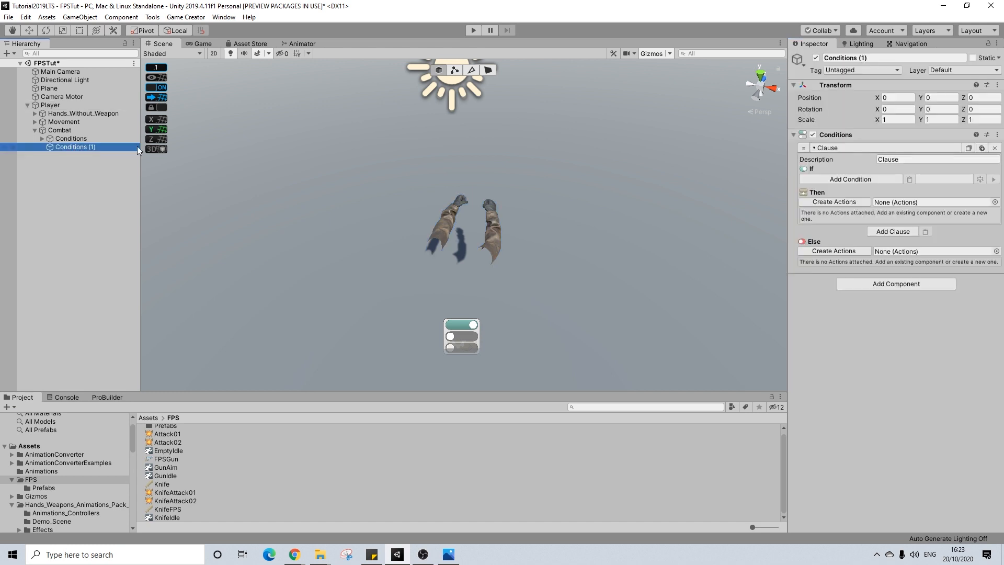
left_click(837, 203)
left_click(845, 180)
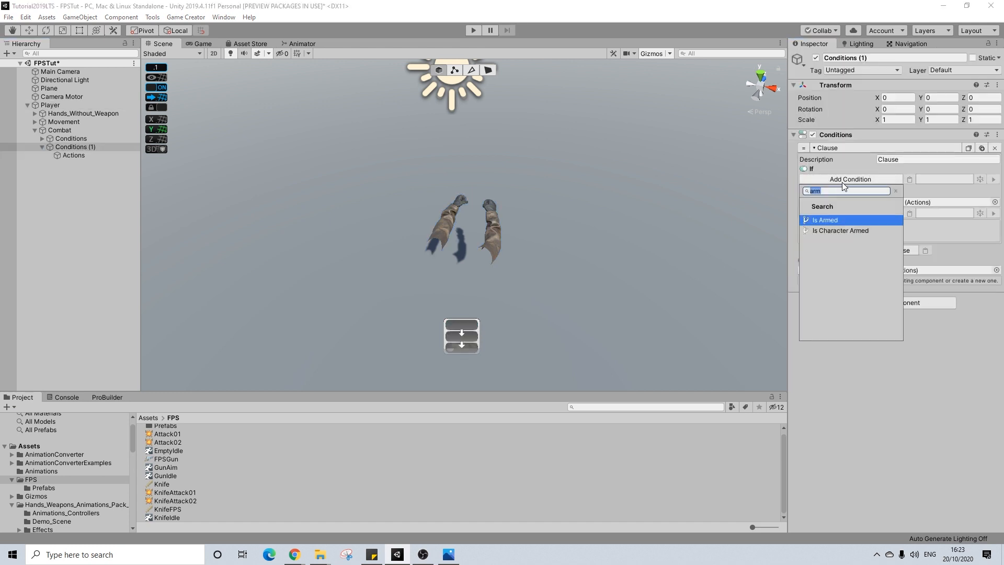
left_click(896, 191)
left_click(829, 275)
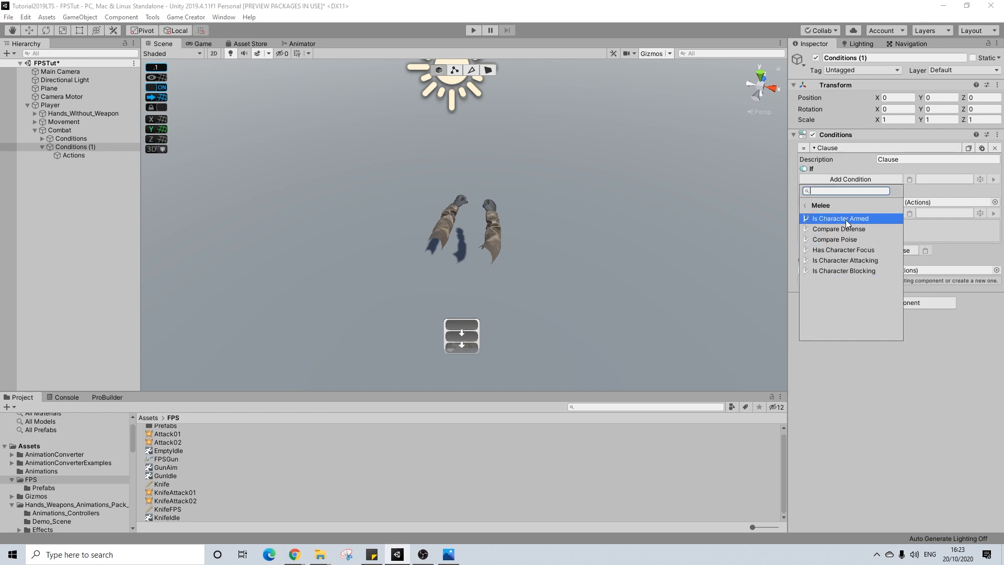
left_click(846, 220)
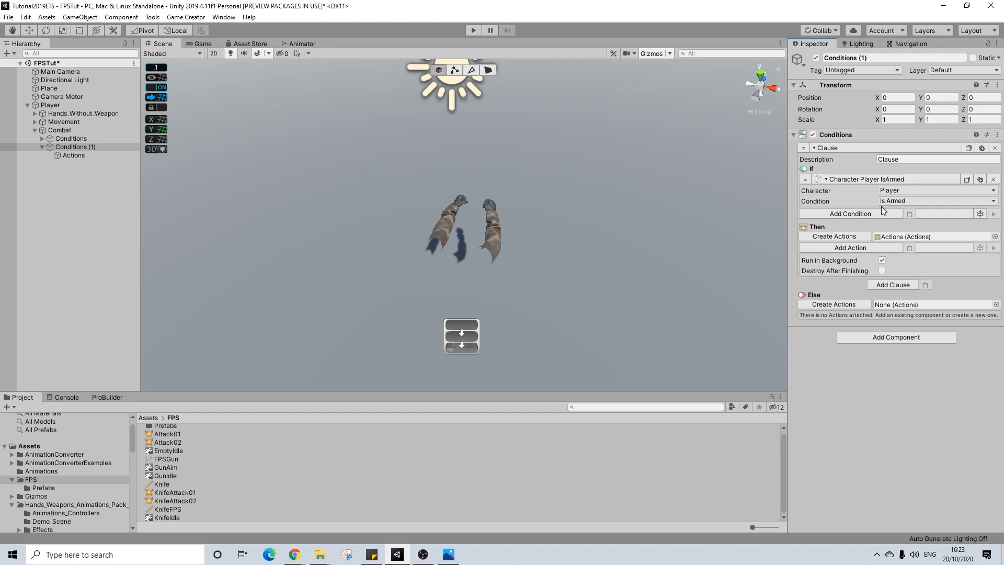
left_click(856, 249)
left_click(836, 287)
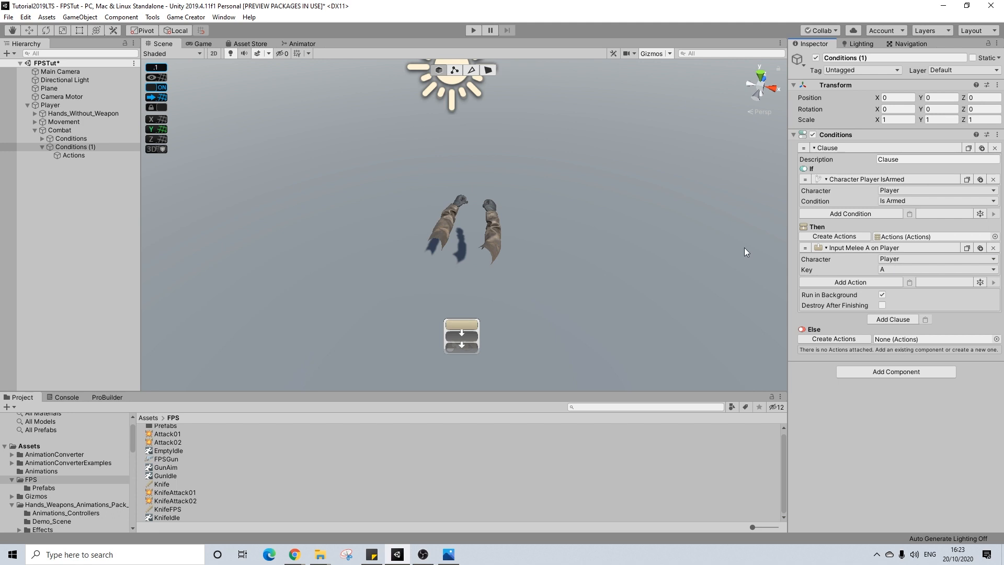
left_click(42, 146)
- Review the Combat triggers and the first Conditions object, and play the scene to test drawing and sheathing the knife
left_click(59, 131)
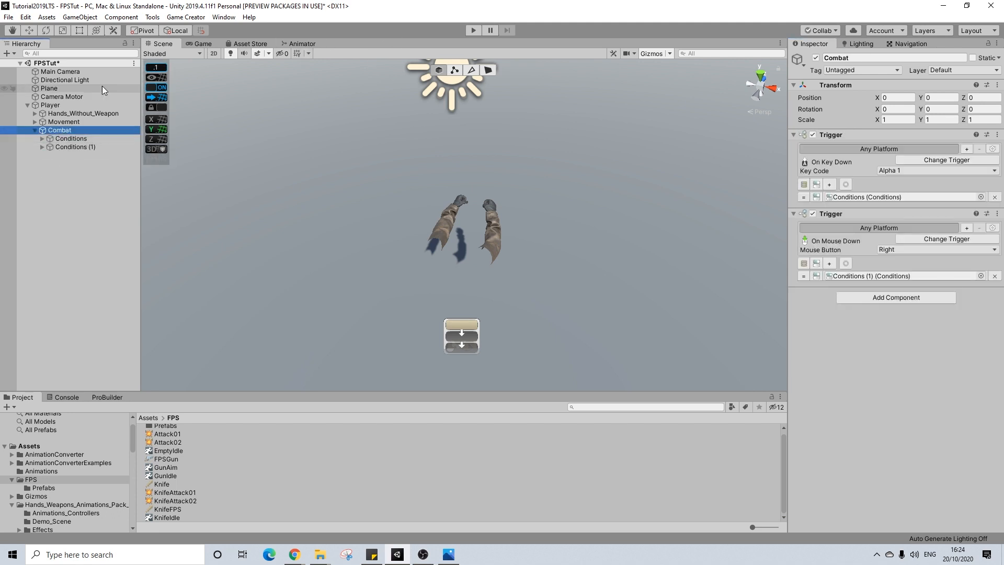
left_click(68, 139)
scroll(868, 298, "down", 1)
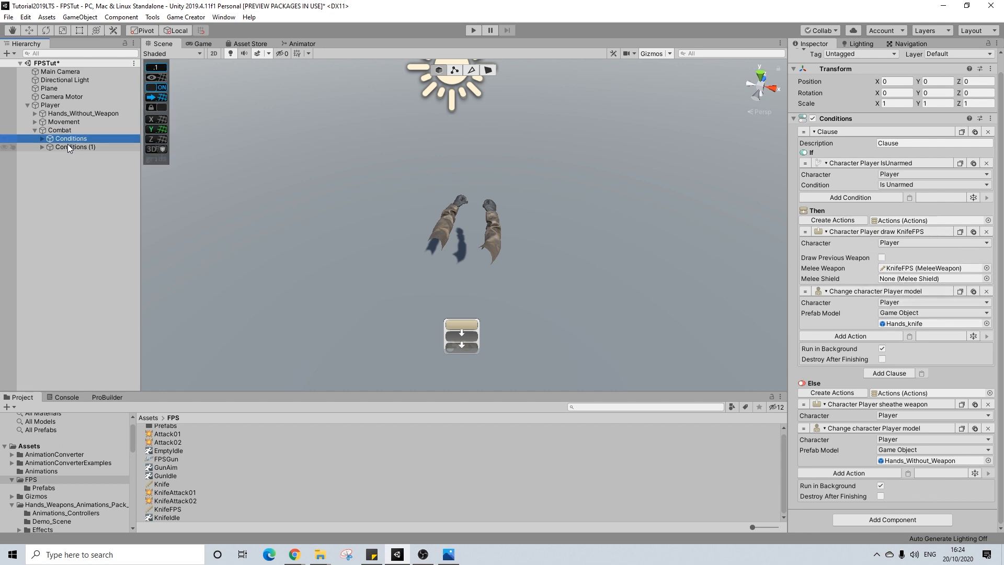
left_click(473, 30)
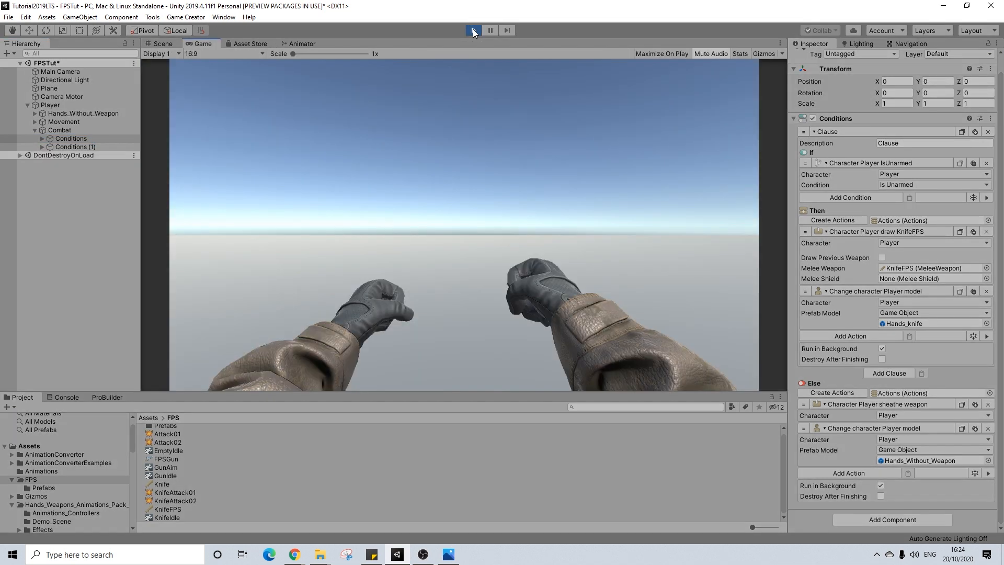
left_click(505, 162)
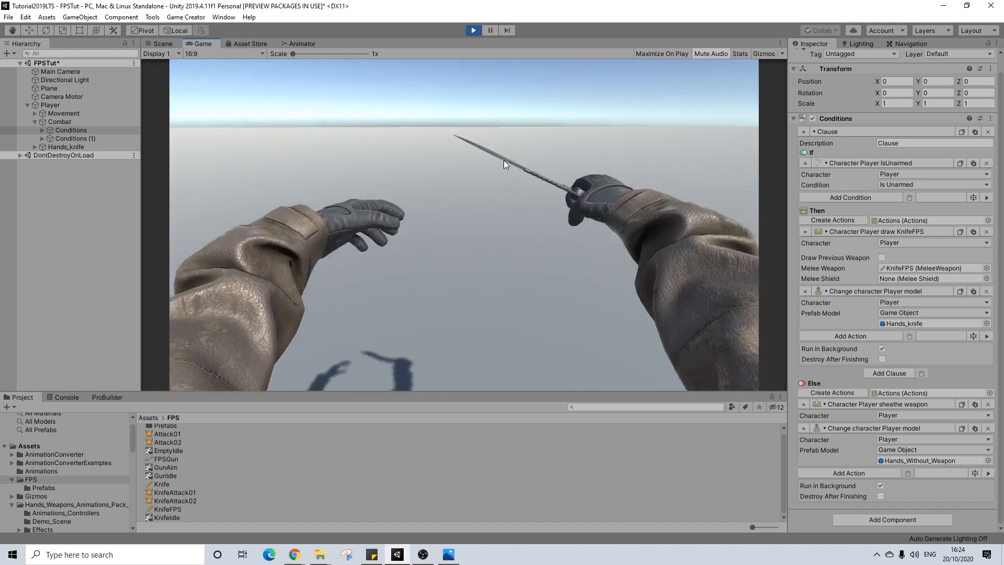
left_click(506, 95)
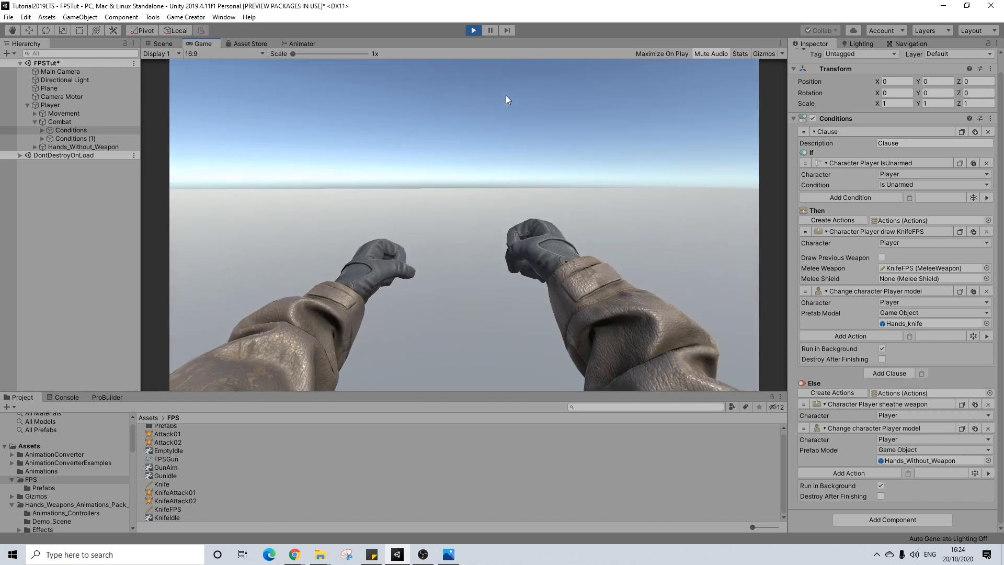
left_click(506, 95)
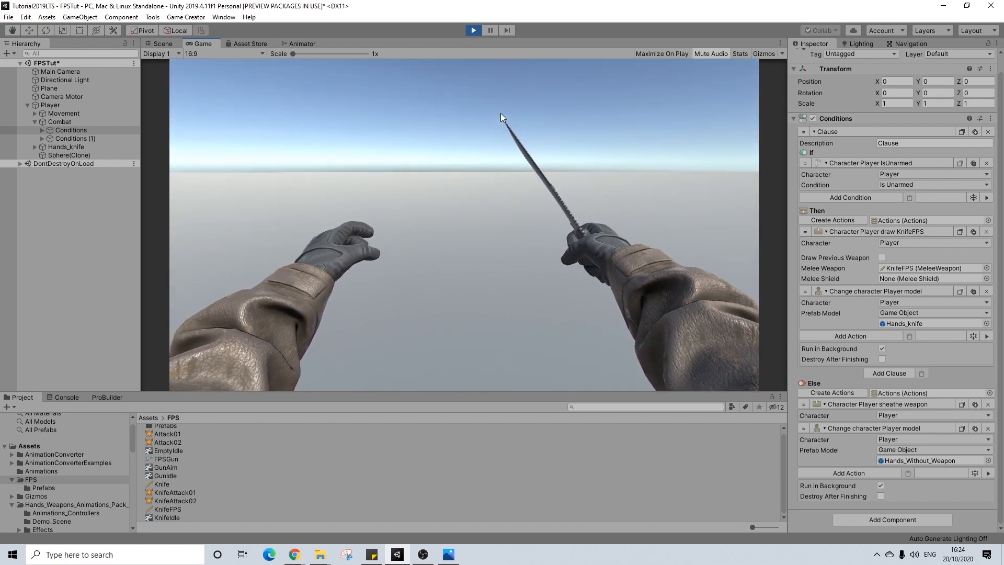
- Test the knife attacks several times in the running scene, and sheathe and draw the knife again
left_click(500, 113)
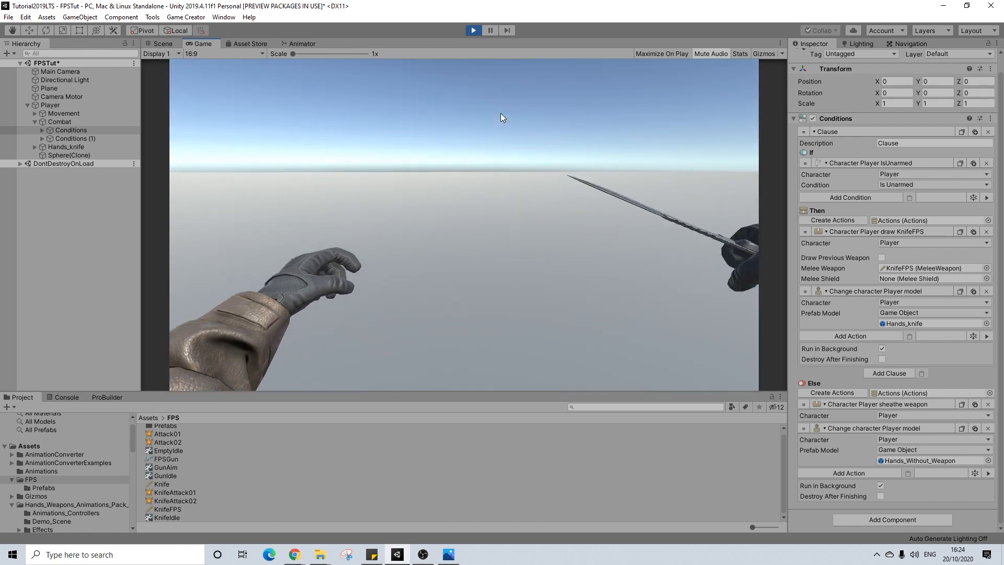
left_click(500, 113)
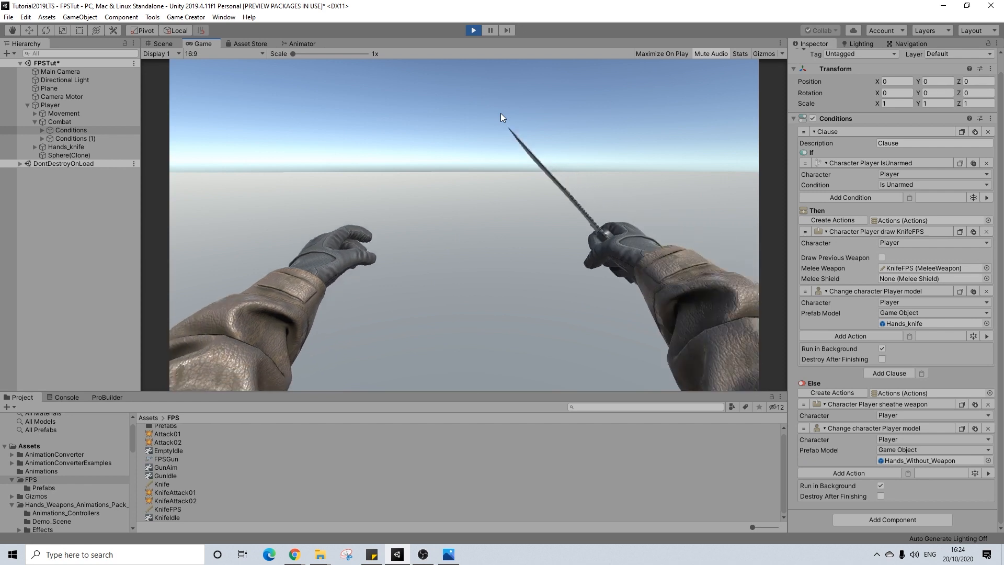
left_click(501, 113)
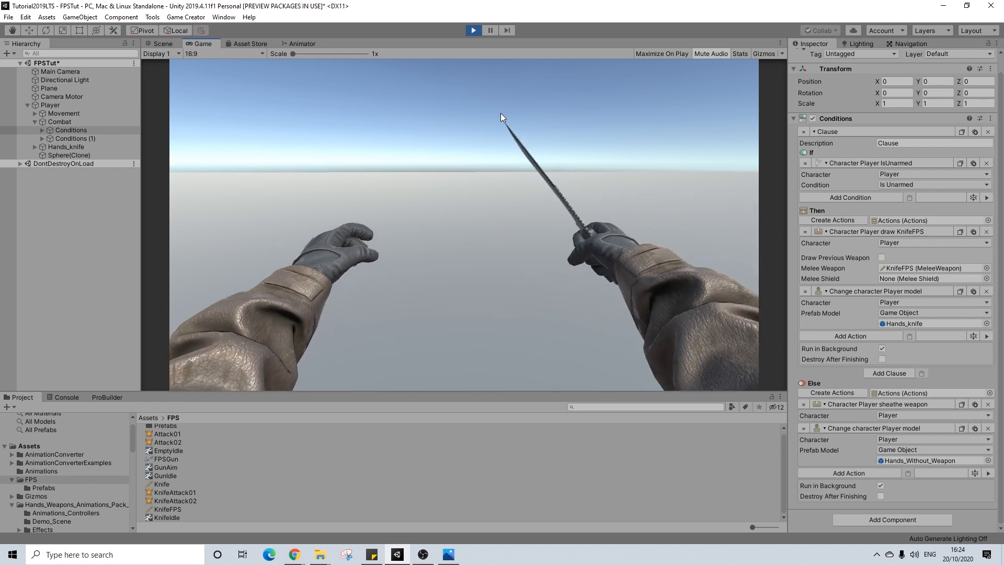
left_click(501, 113)
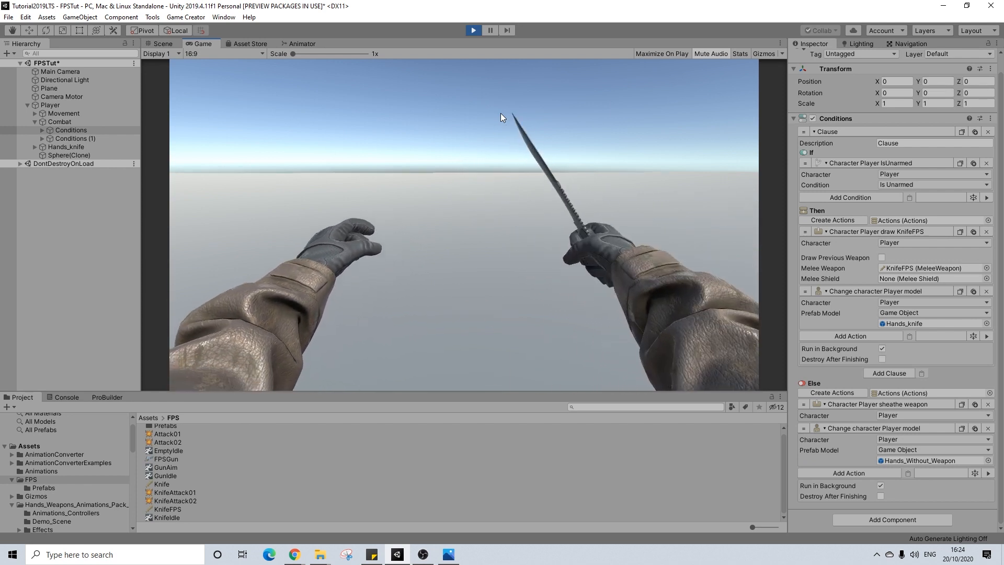
left_click(501, 113)
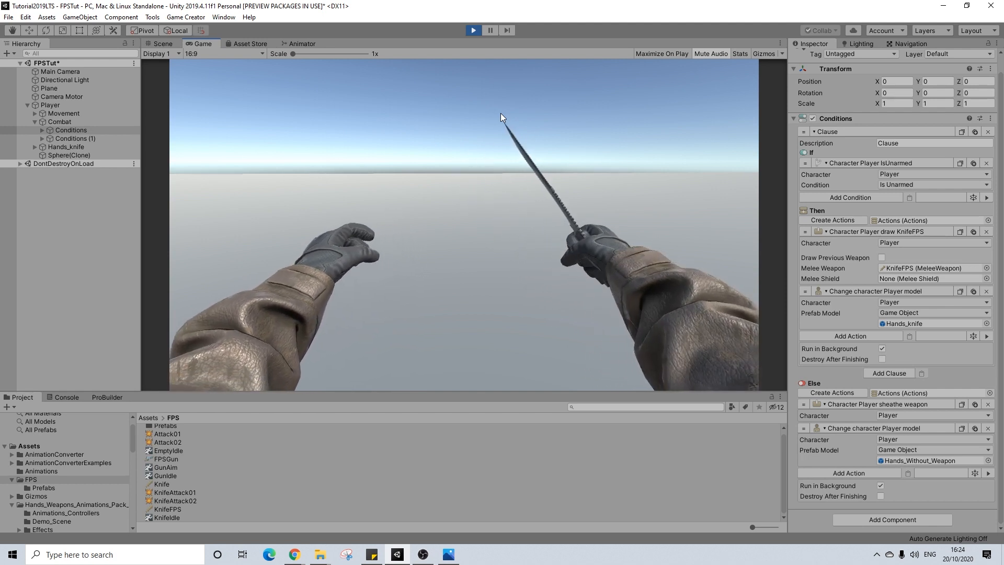
left_click(500, 113)
left_click(501, 113)
key("1")
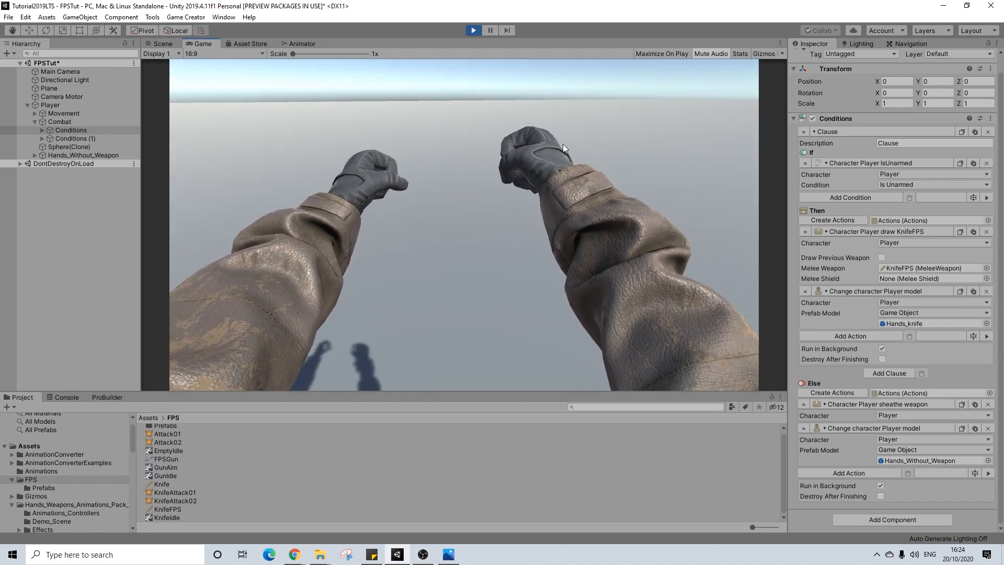
key("1")
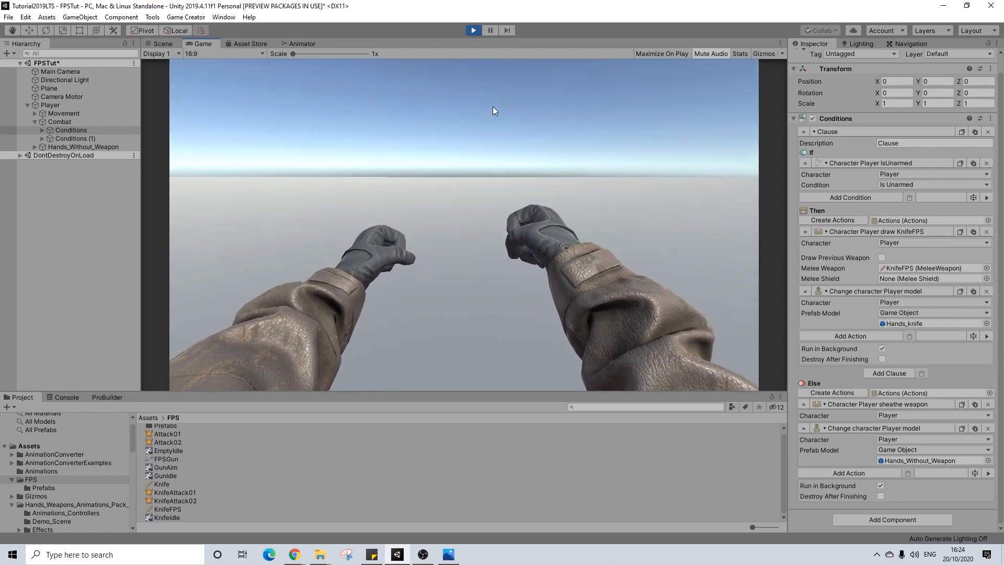
left_click(493, 107)
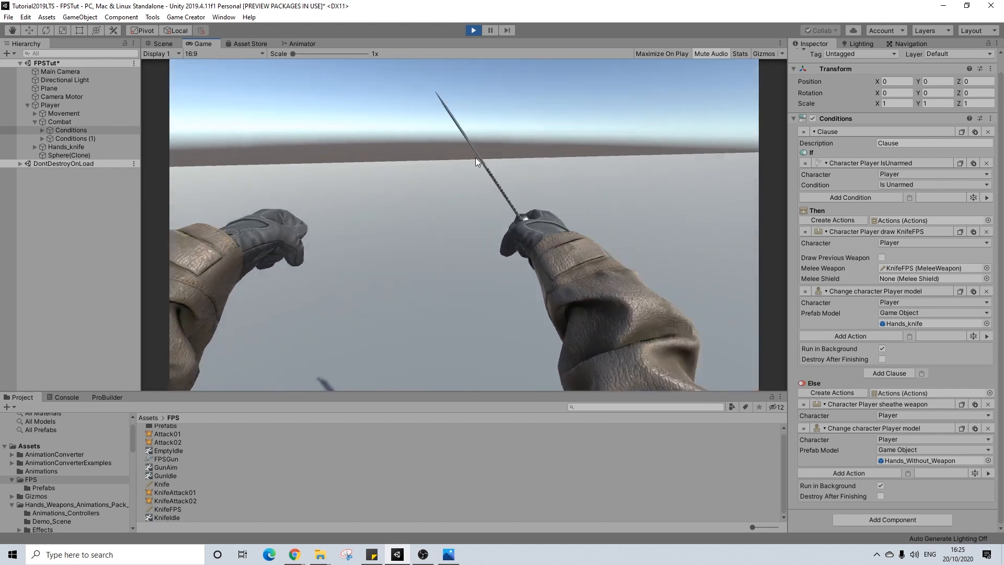
- Test further knife attacks in the running scene while turning the player's view
left_click(692, 142)
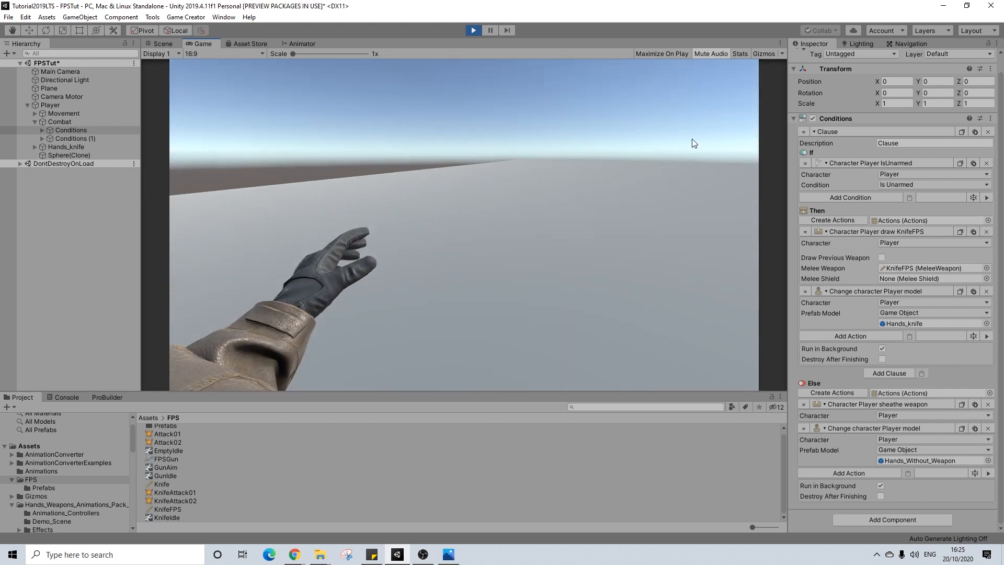
left_click(557, 145)
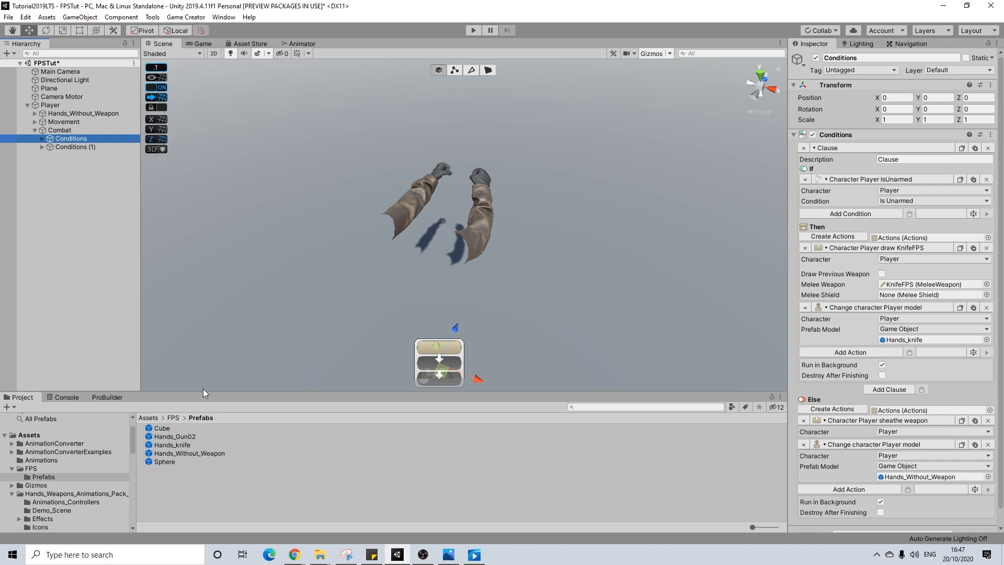
- In the Hands_knife prefab, remove the Sphere Collider from Mesh_knife and set its tag to Untagged
double_click(173, 445)
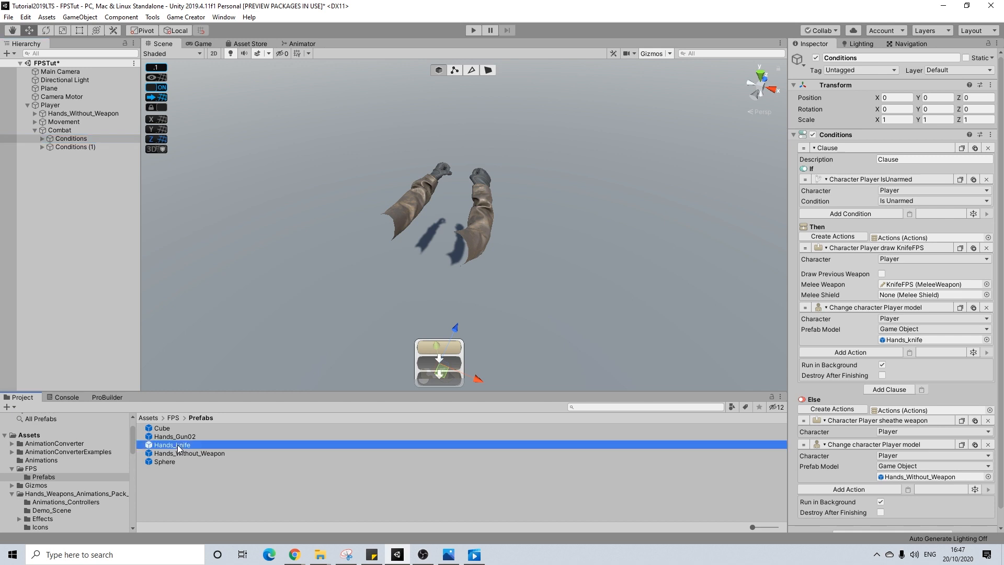
left_click(48, 135)
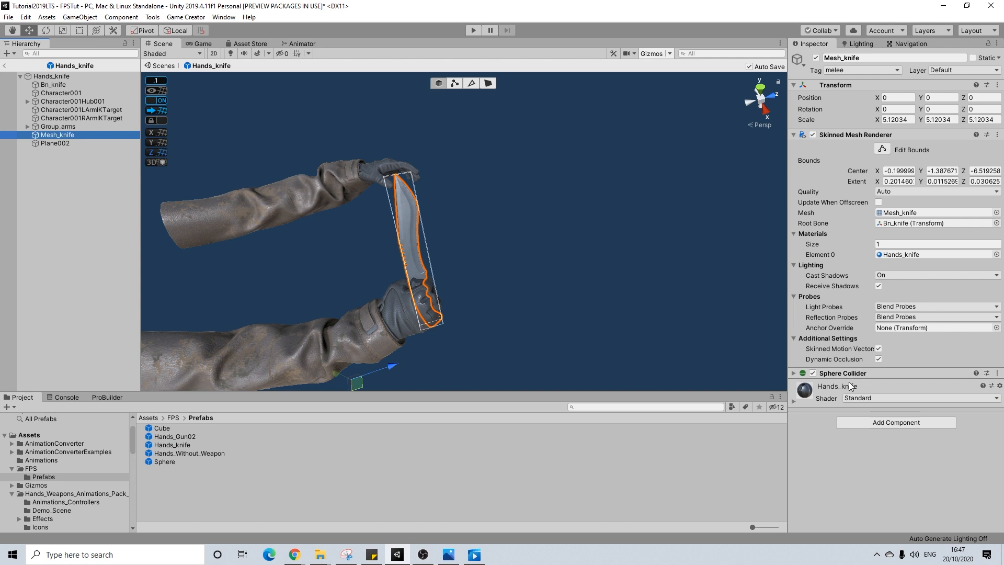
left_click(997, 373)
left_click(932, 422)
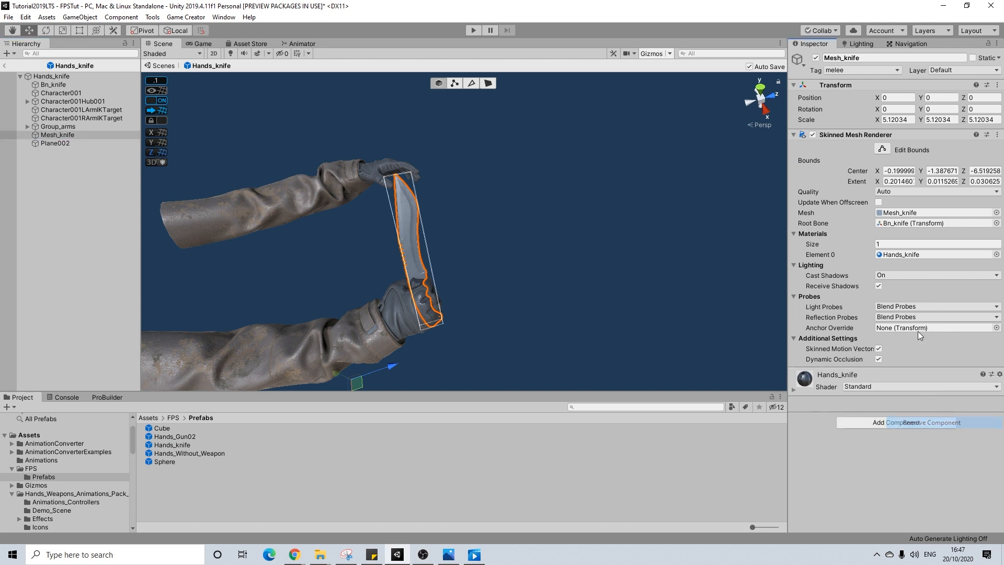
left_click(845, 72)
left_click(845, 81)
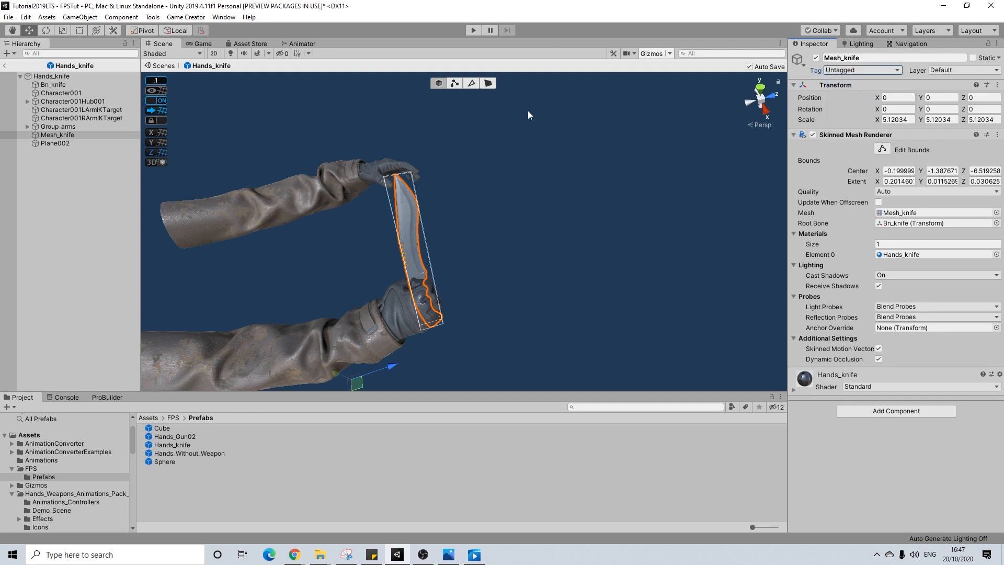
- Add a Sphere Collider with Is Trigger enabled to Bn_knife, and tag the object melee
left_click(64, 84)
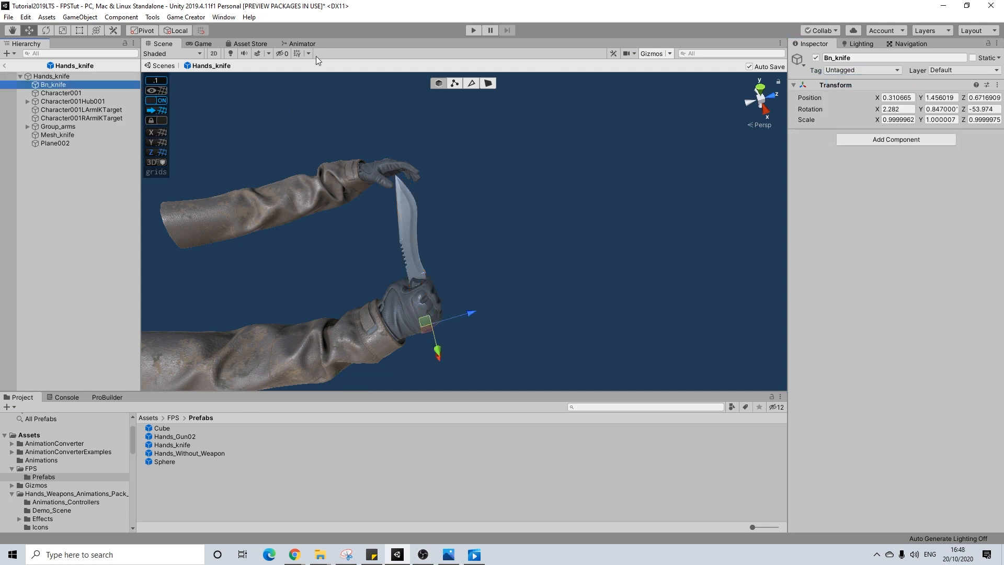
left_click(876, 140)
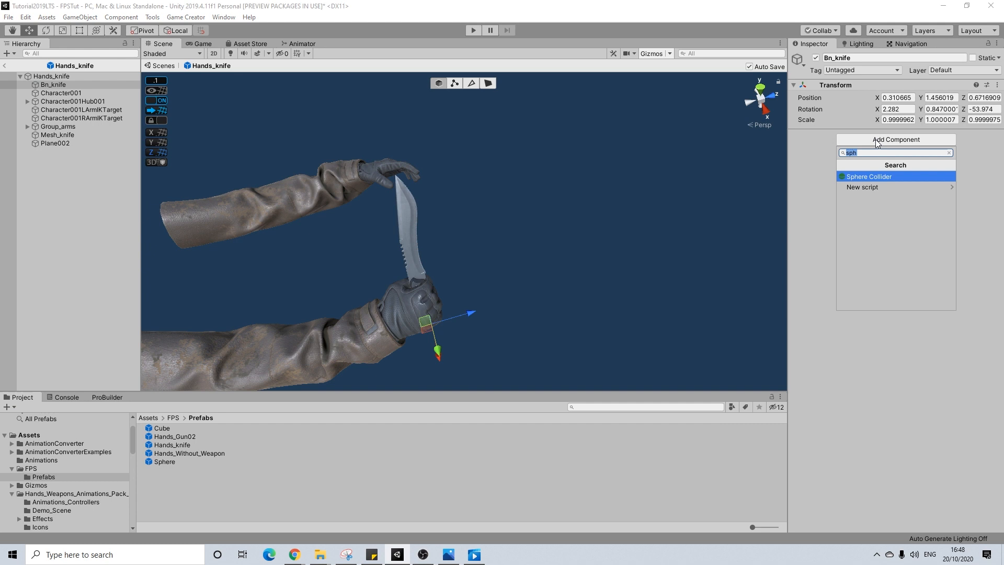
type("sph")
key("Return")
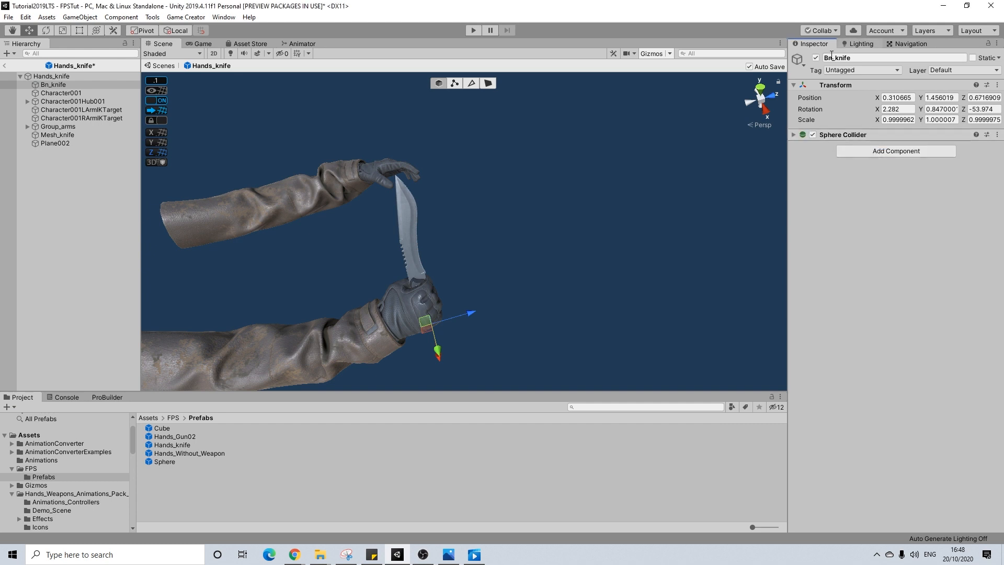
left_click(852, 70)
left_click(849, 197)
left_click(837, 135)
scroll(558, 244, "down", 4)
left_click_drag(602, 220, 674, 220, "alt")
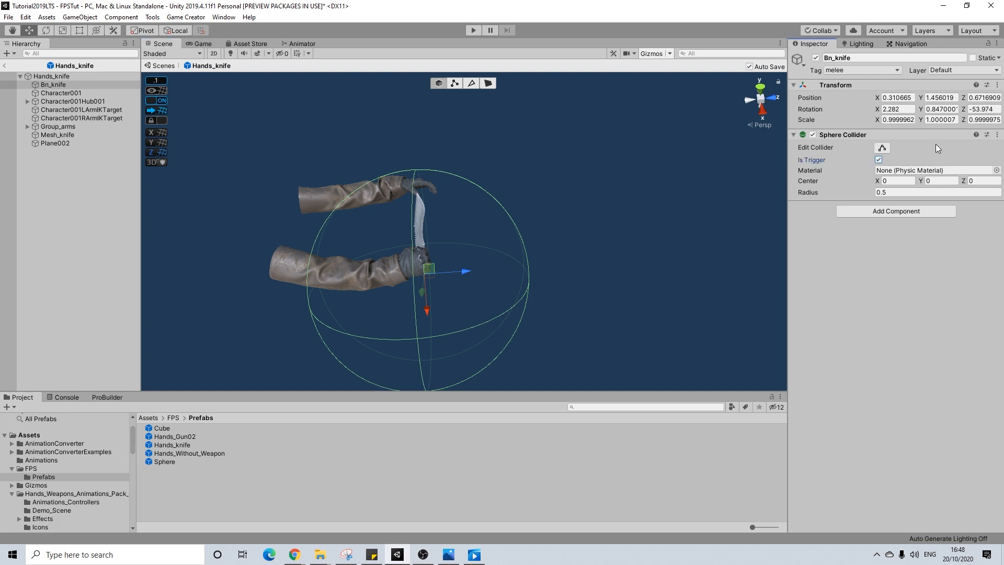
- Try a Box Collider on Bn_knife in place of the Sphere Collider
left_click(997, 134)
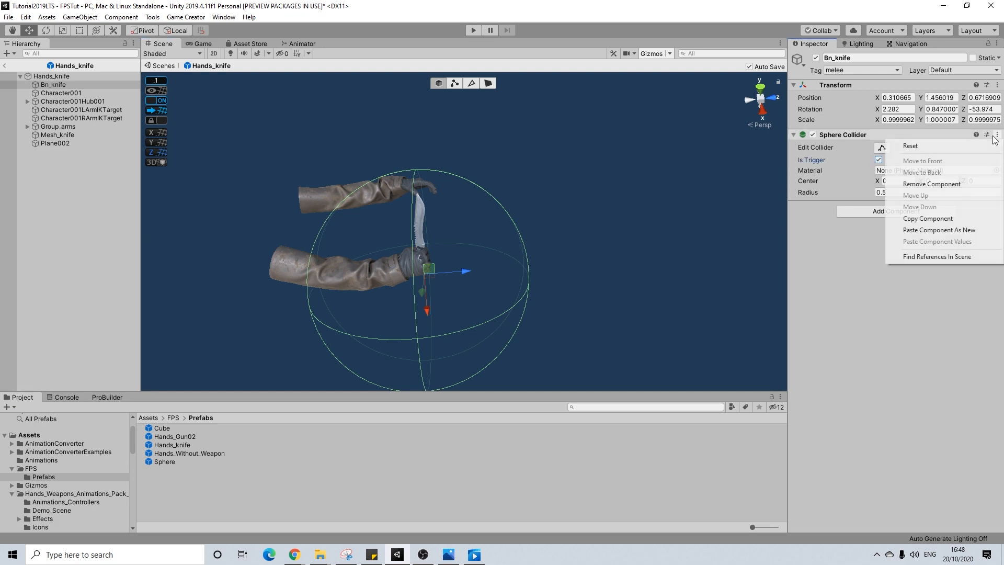
left_click(911, 185)
left_click(877, 140)
type("cap")
key("BackSpace")
key("BackSpace")
key("BackSpace")
type("box")
key("Return")
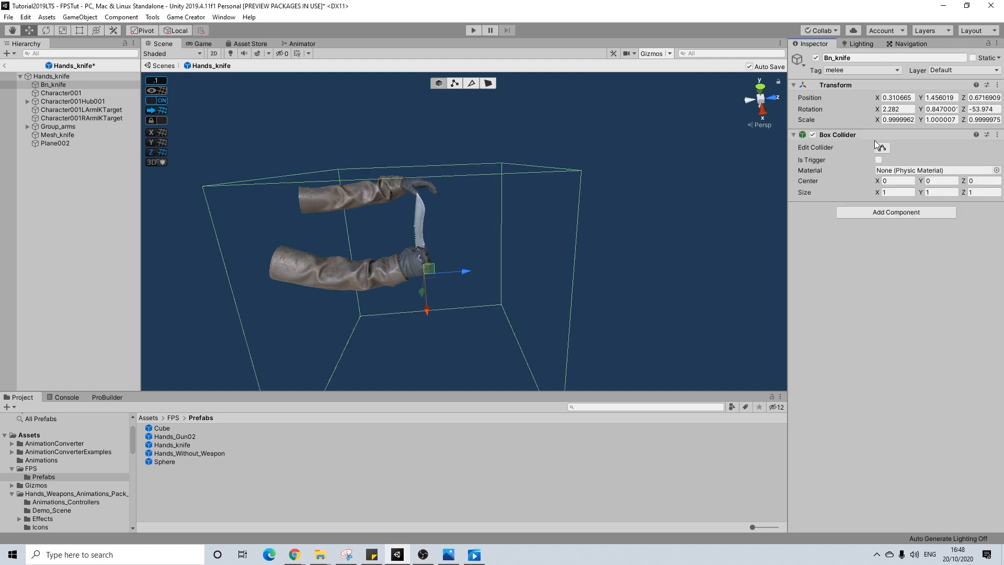
- Replace the current collider on Bn_knife with a Capsule Collider
left_click_drag(437, 209, 226, 165, "alt")
left_click(998, 134)
left_click(914, 168)
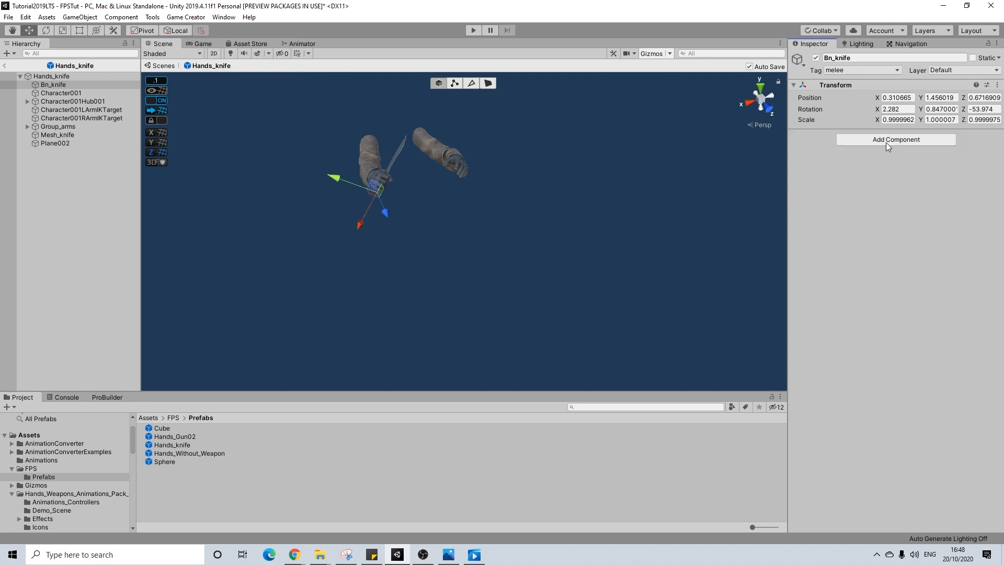
left_click(886, 142)
type("cap")
key("Return")
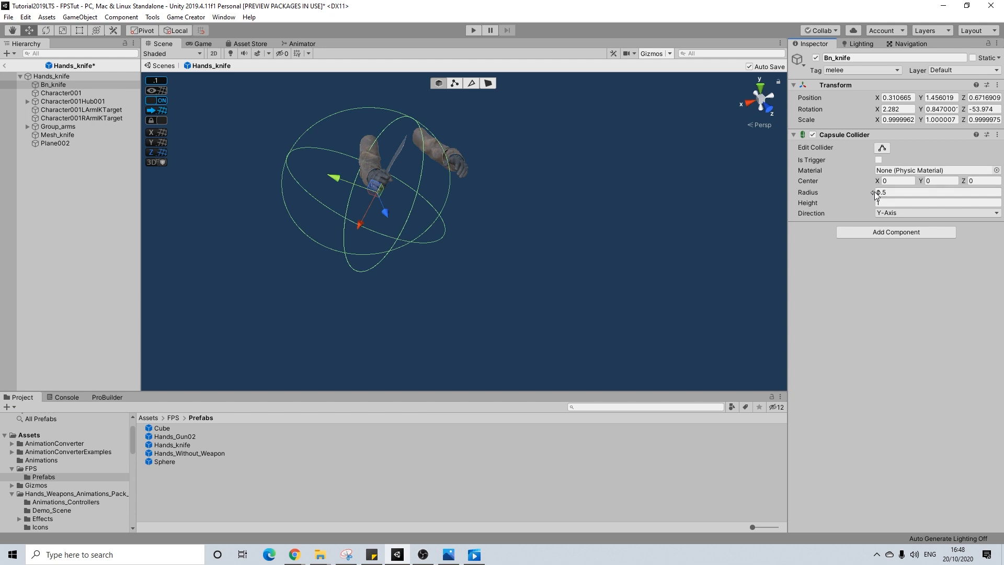
- Shape the Capsule Collider to the knife with direction X-Axis, radius 0.04 and height 0.41
mouse_move(871, 195)
left_mouse_down()
mouse_move(860, 195)
mouse_move(866, 204)
mouse_move(875, 194)
left_mouse_up()
left_click(896, 213)
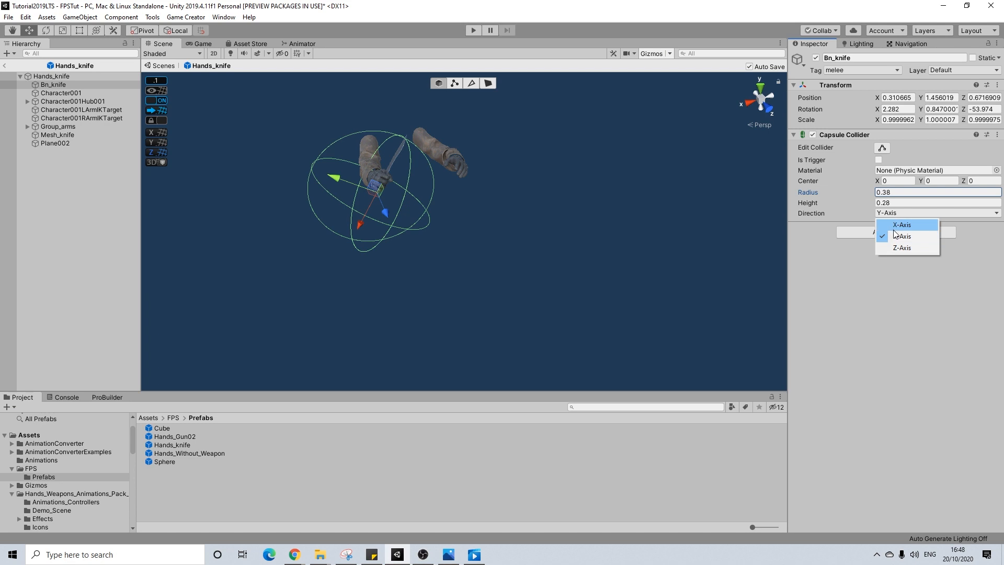
left_click(898, 230)
left_click_drag(873, 195, 890, 205)
left_click_drag(504, 193, 463, 152, "alt")
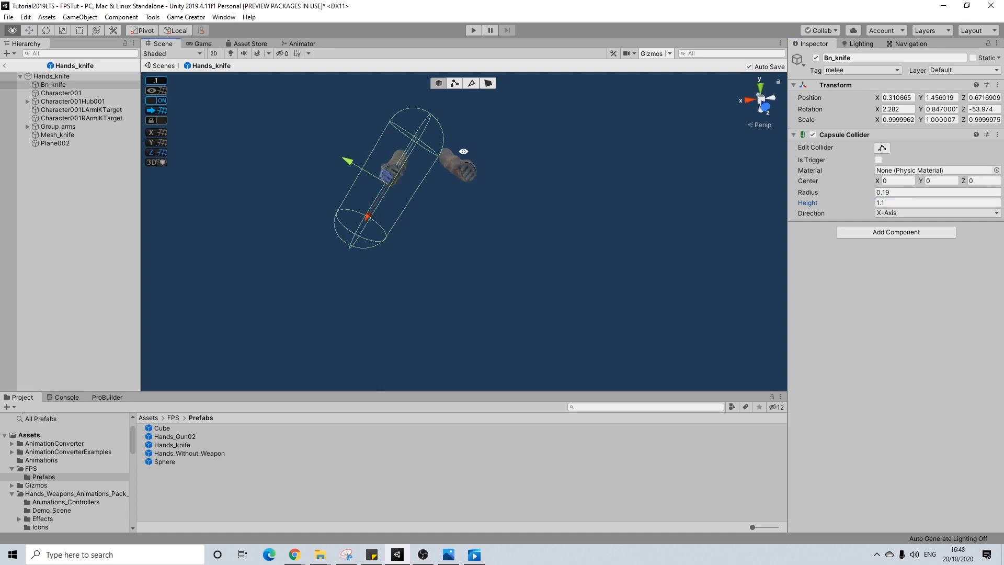
scroll(456, 155, "up", 5)
scroll(576, 303, "down", 3)
left_click_drag(572, 290, 511, 202, "alt")
mouse_move(874, 205)
left_mouse_down()
mouse_move(860, 207)
mouse_move(870, 210)
left_mouse_up()
left_click_drag(473, 168, 470, 153, "alt")
left_click_drag(876, 195, 873, 197)
left_click_drag(633, 223, 864, 335, "alt")
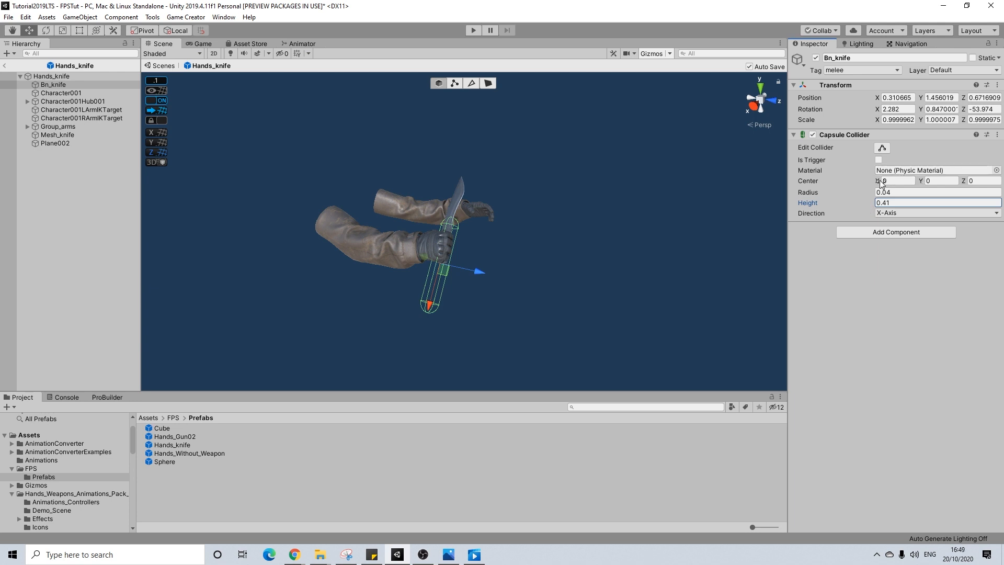
- Align the Capsule Collider with the blade by setting Center X to -0.21, and enable Is Trigger
left_click_drag(560, 202, 873, 189, "alt")
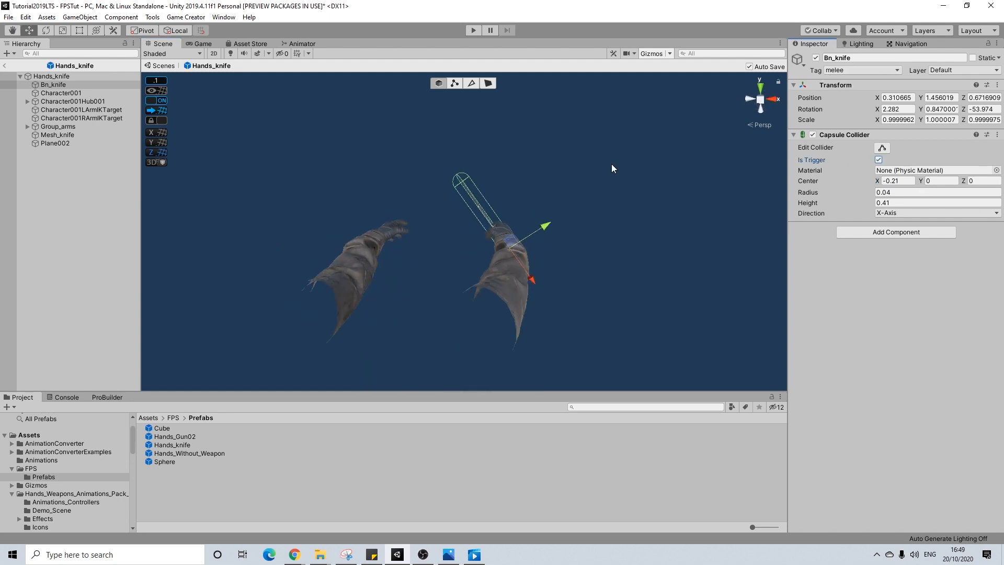
left_click_drag(548, 203, 480, 176, "alt")
left_click_drag(515, 205, 484, 203, "alt")
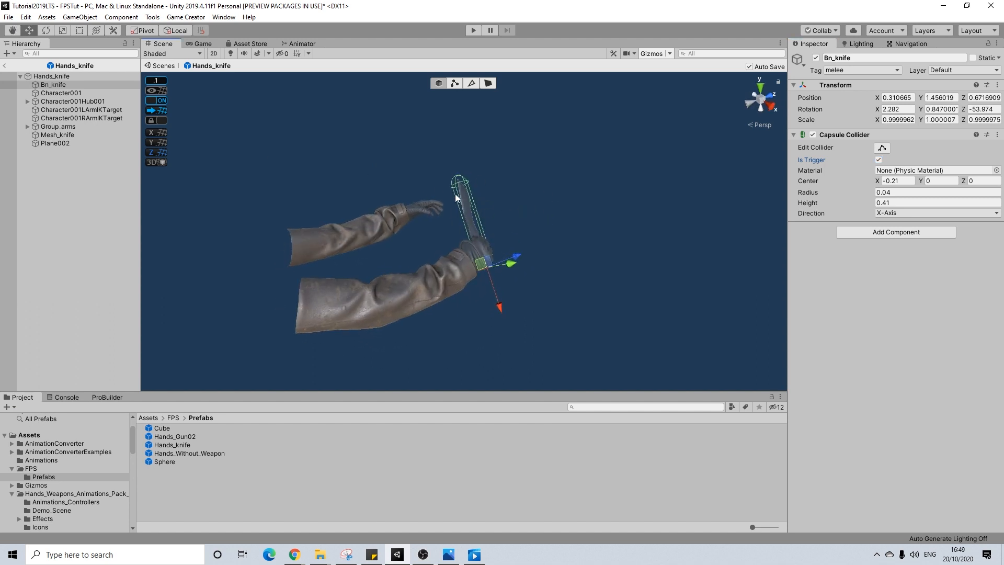
- Save the project changes and leave the Hands_knife prefab to return to the FPSTut scene
left_click(8, 16)
left_click(25, 56)
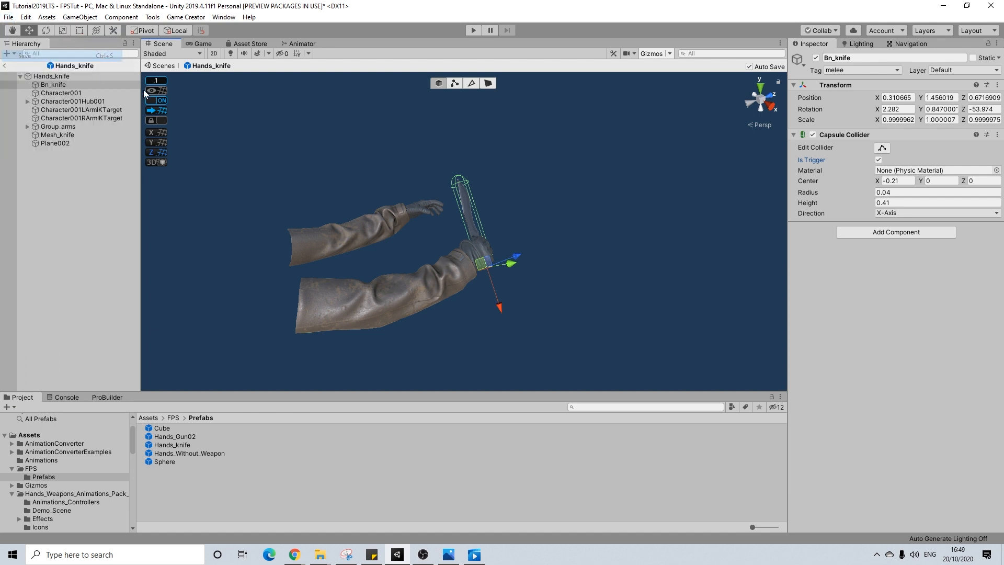
left_click(5, 66)
- Add a 3D cube to the scene and place it in front of the hands at about Y 1.6, Z 2.3
left_click_drag(498, 212, 440, 194, "alt")
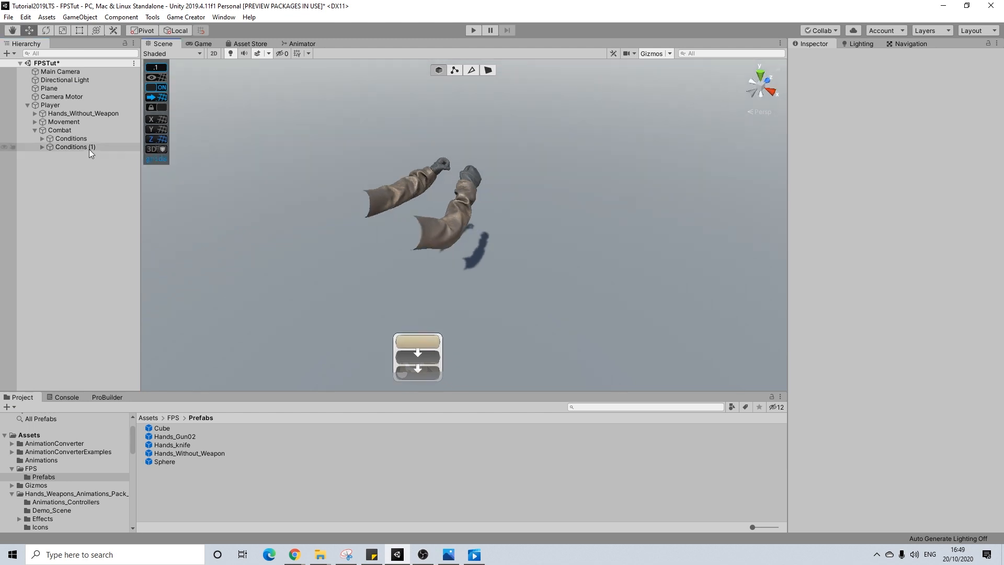
right_click(40, 184)
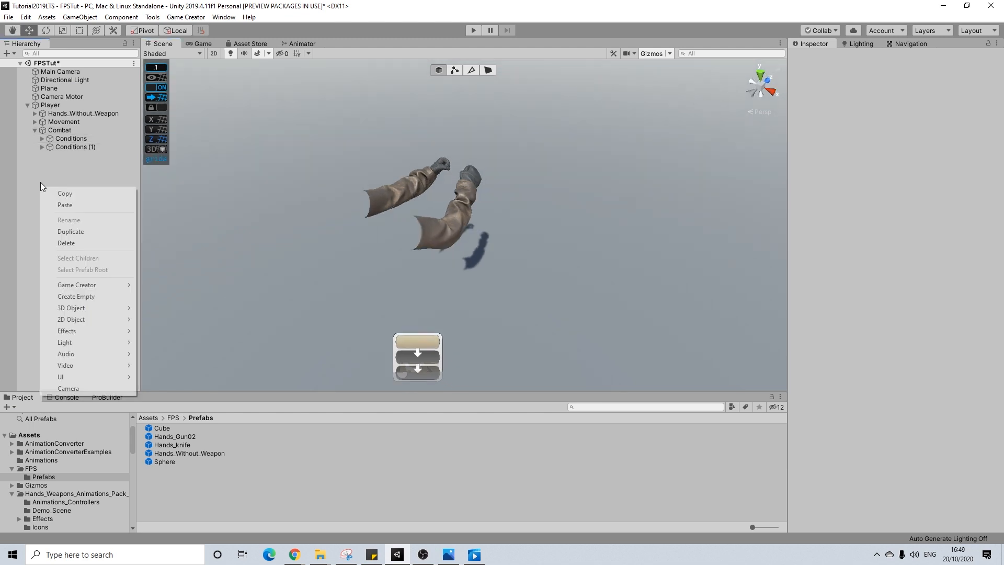
mouse_move(111, 309)
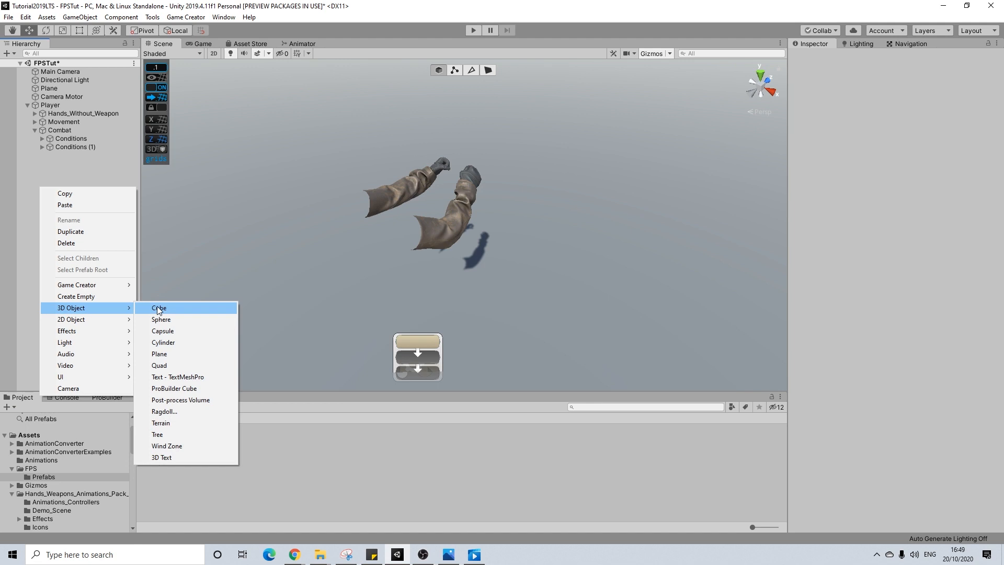
left_click(163, 307)
left_click_drag(492, 209, 574, 107)
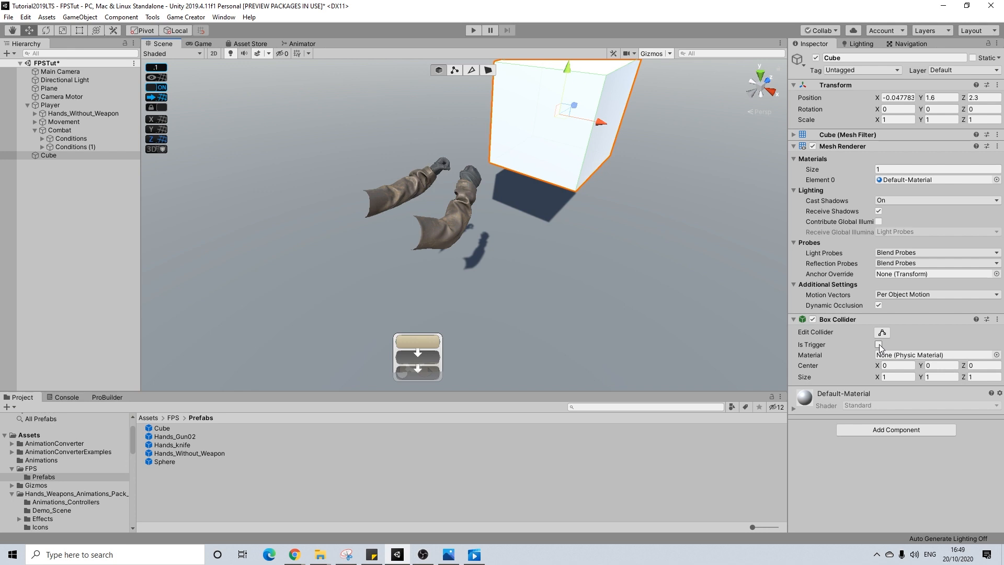
- Add a Trigger component to the Cube, set to On Tag Enter for objects tagged melee
left_click(848, 430)
type("trigg")
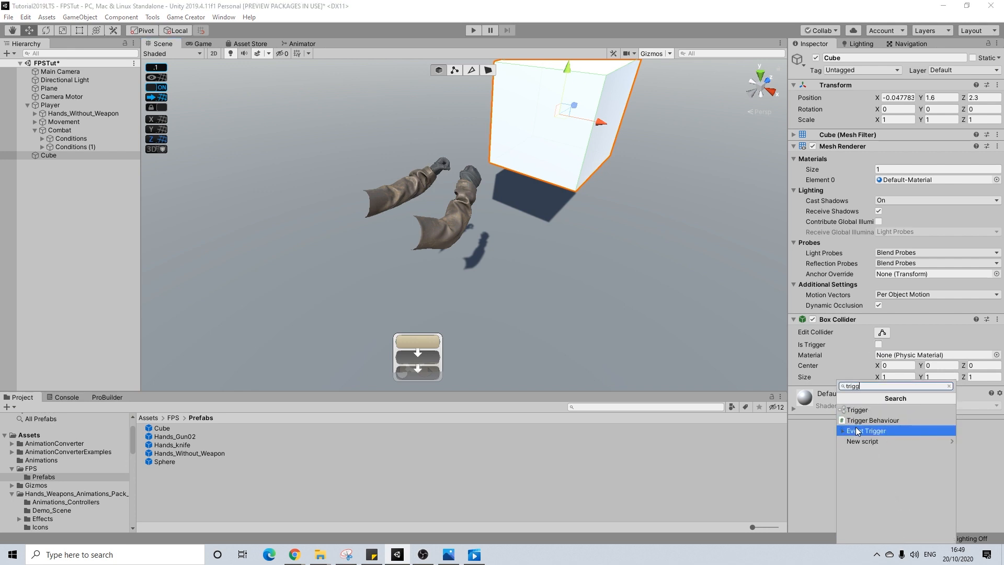
left_click(858, 410)
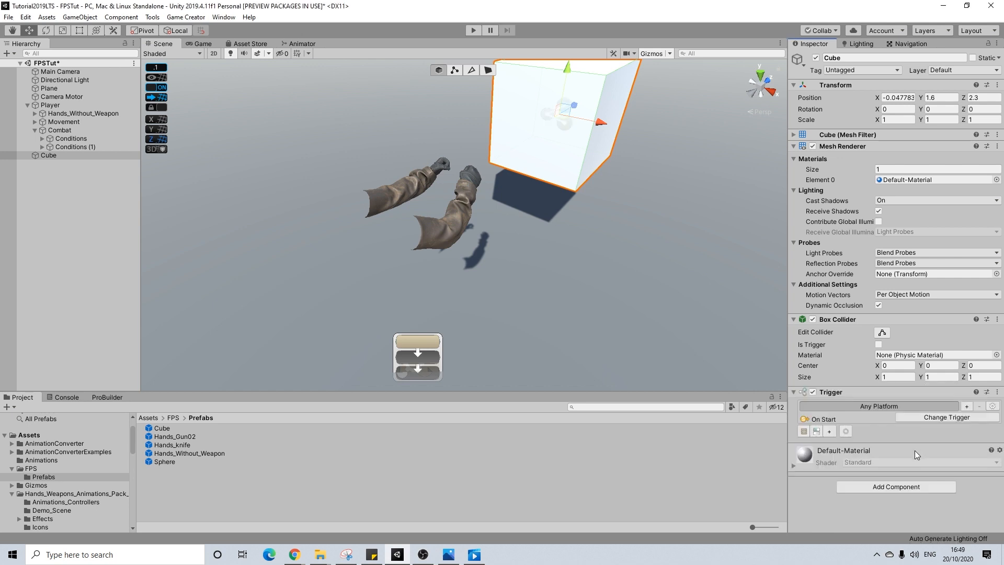
left_click(934, 419)
left_click(928, 312)
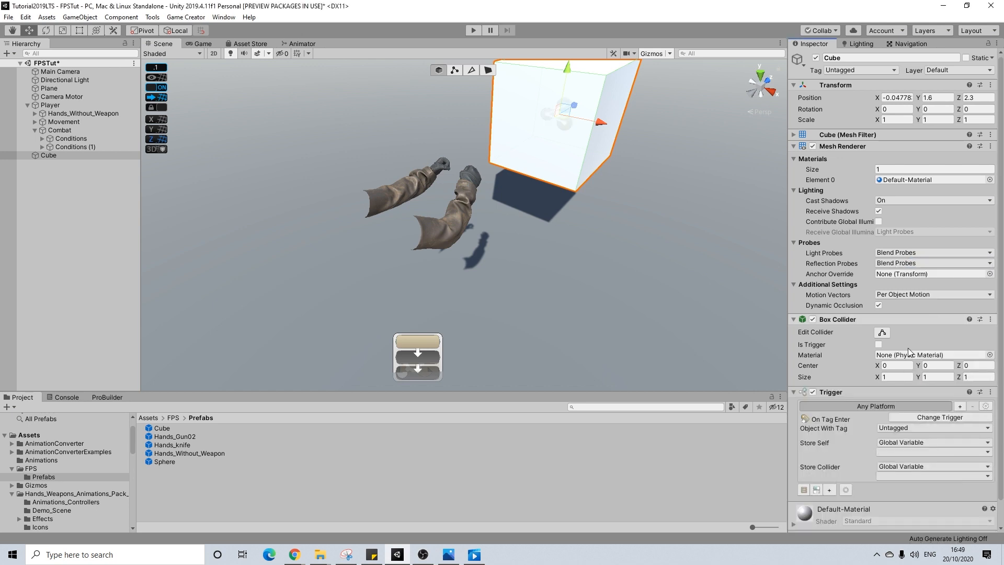
left_click(886, 436)
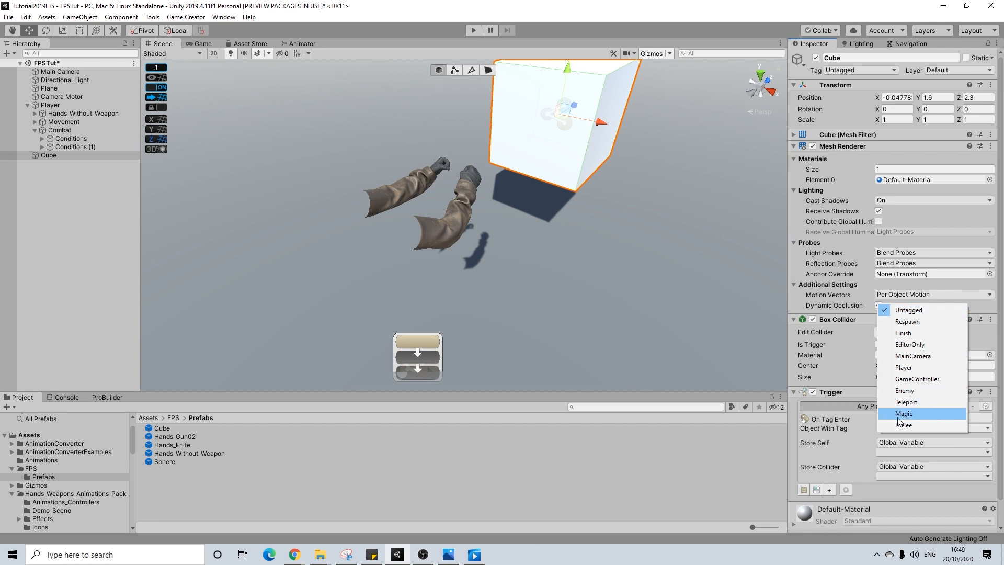
left_click(898, 412)
- Add a Stats component to the Cube
scroll(898, 412, "down", 2)
left_click(854, 517)
type("sta")
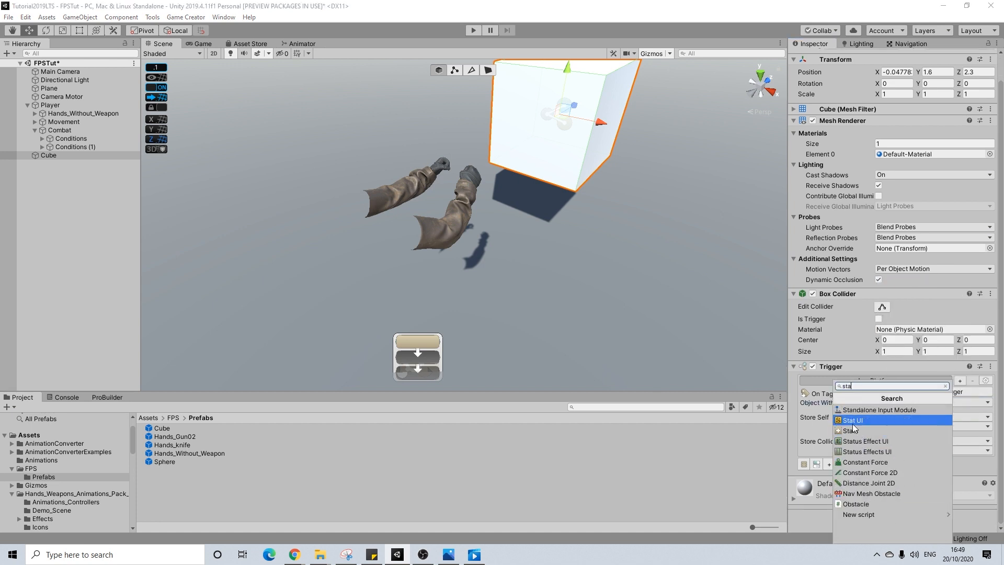
left_click(853, 429)
scroll(859, 428, "down", 3)
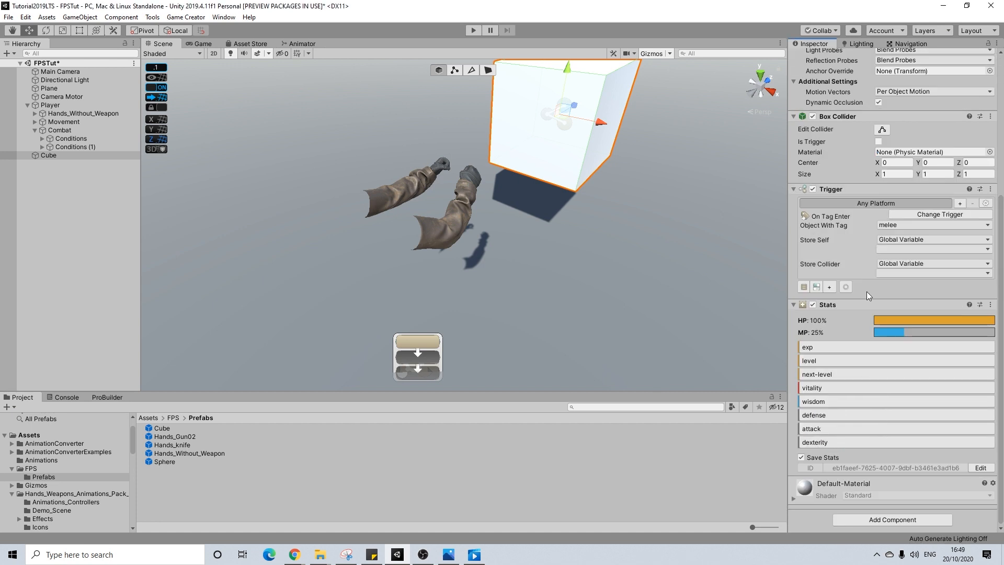
- Create an Actions object for the Cube's trigger and add a Change Attribute action to it
left_click(804, 287)
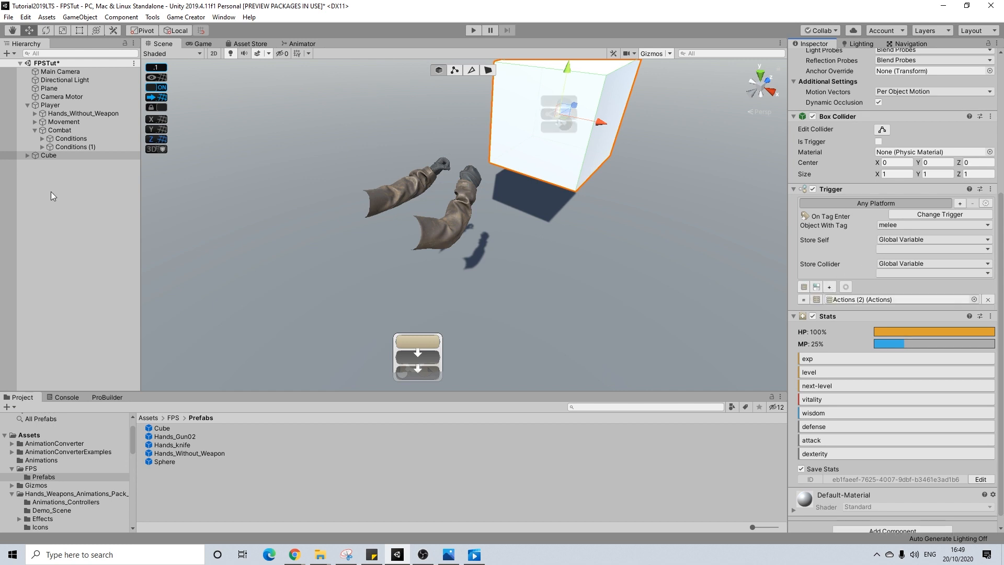
left_click(28, 155)
left_click(47, 163)
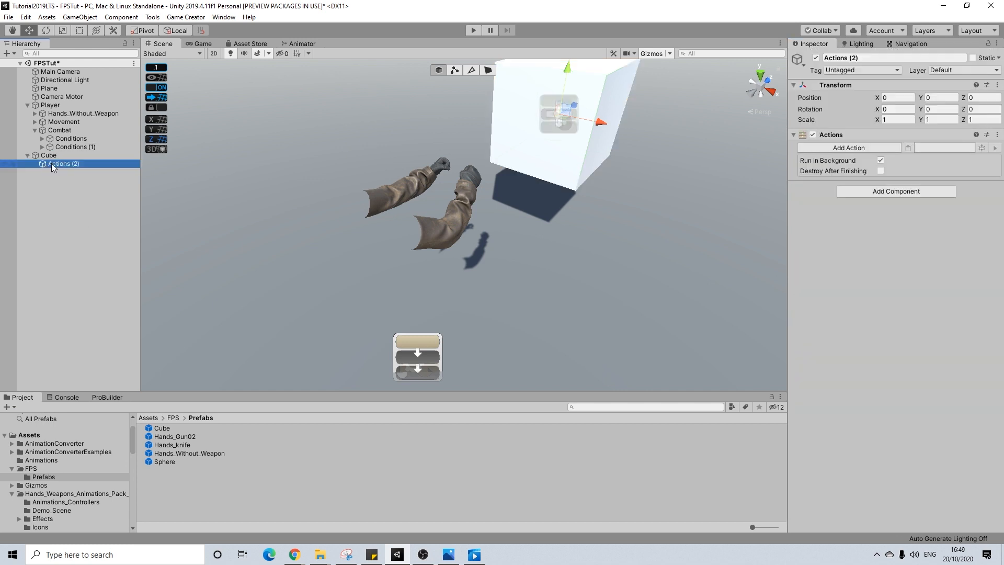
left_click(853, 148)
left_click(837, 242)
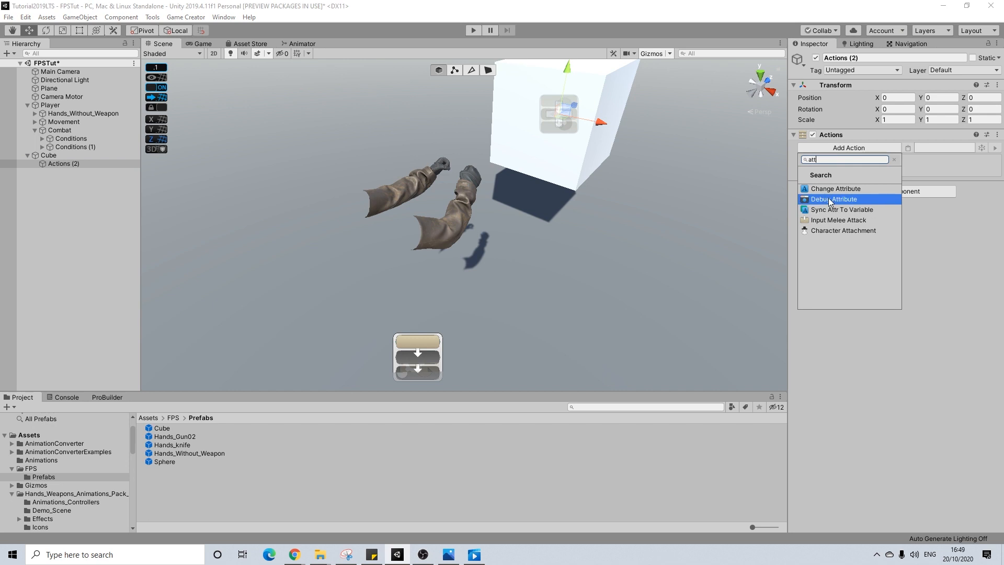
left_click(845, 188)
- Set the Change Attribute action to subtract 20 from the health attribute of the Cube game object
left_click(921, 159)
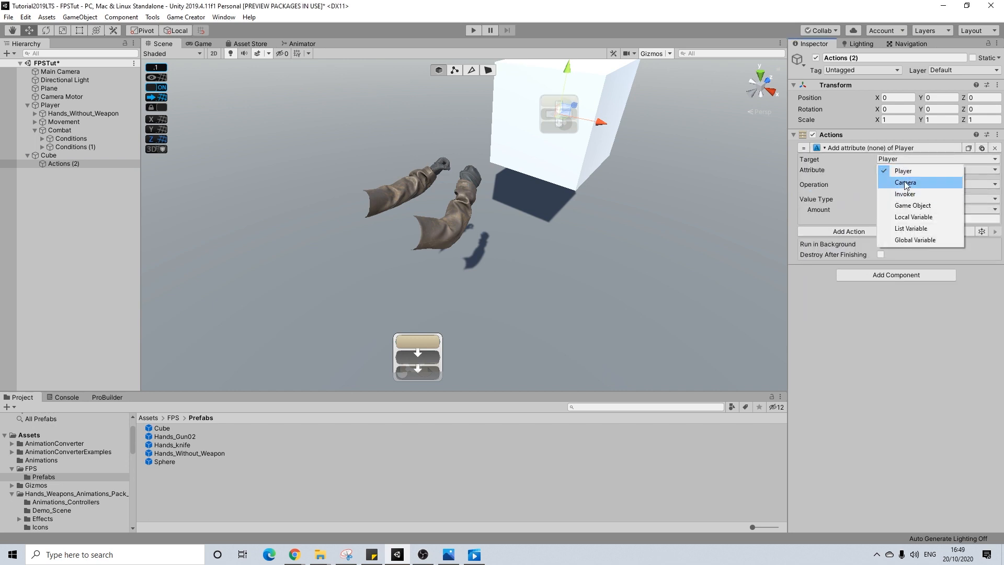
left_click(913, 205)
left_click_drag(48, 155, 907, 171)
left_click(887, 180)
left_click(896, 207)
left_click(890, 194)
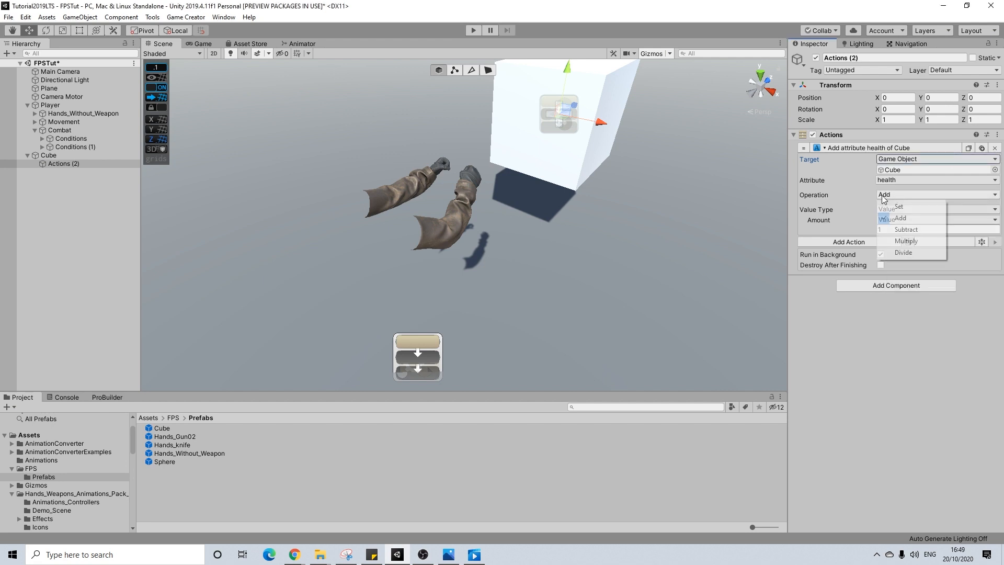
left_click(972, 231)
left_click(900, 230)
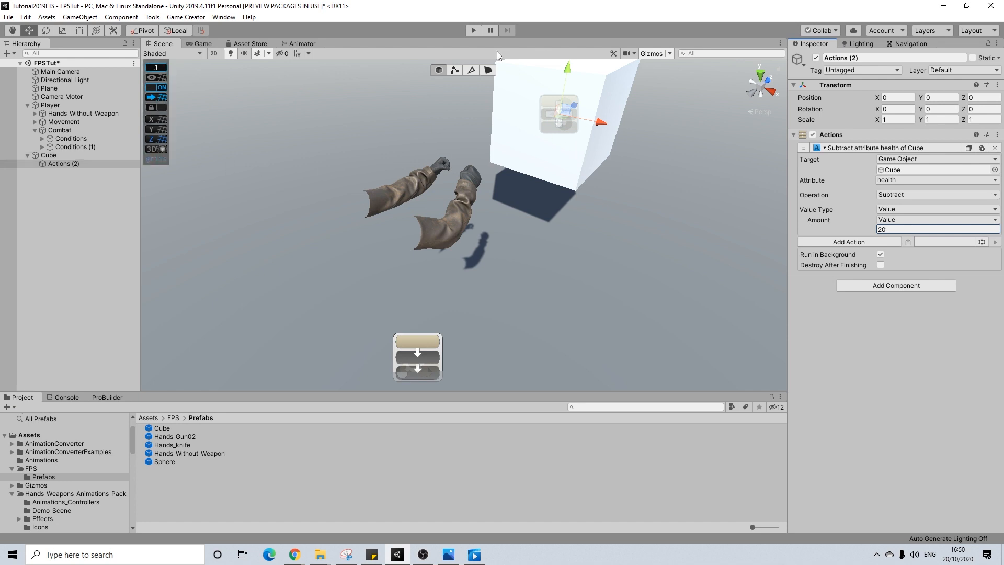
- Run the game with the Scene view docked beside the Game view and equip the knife
left_click(472, 32)
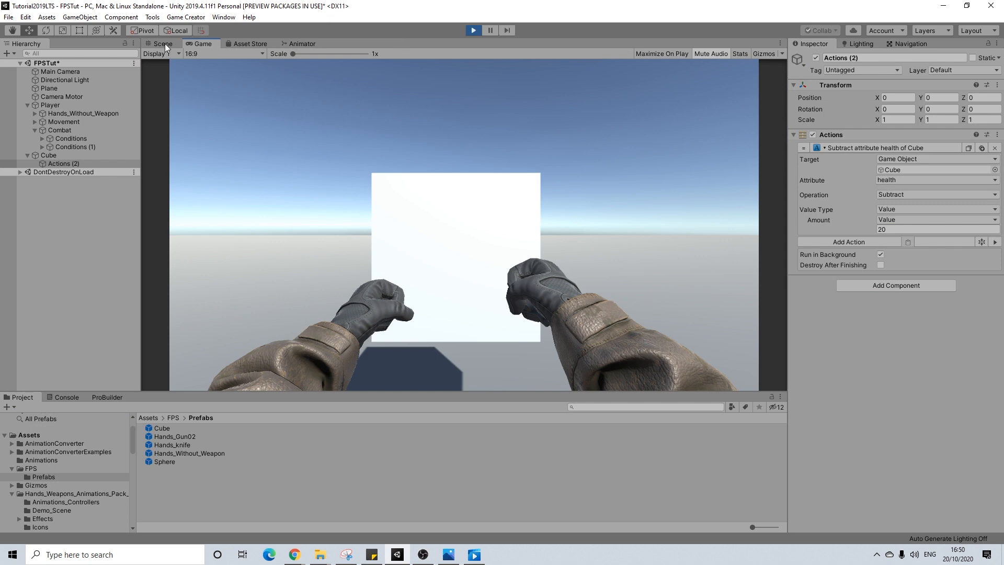
left_click_drag(162, 43, 718, 190)
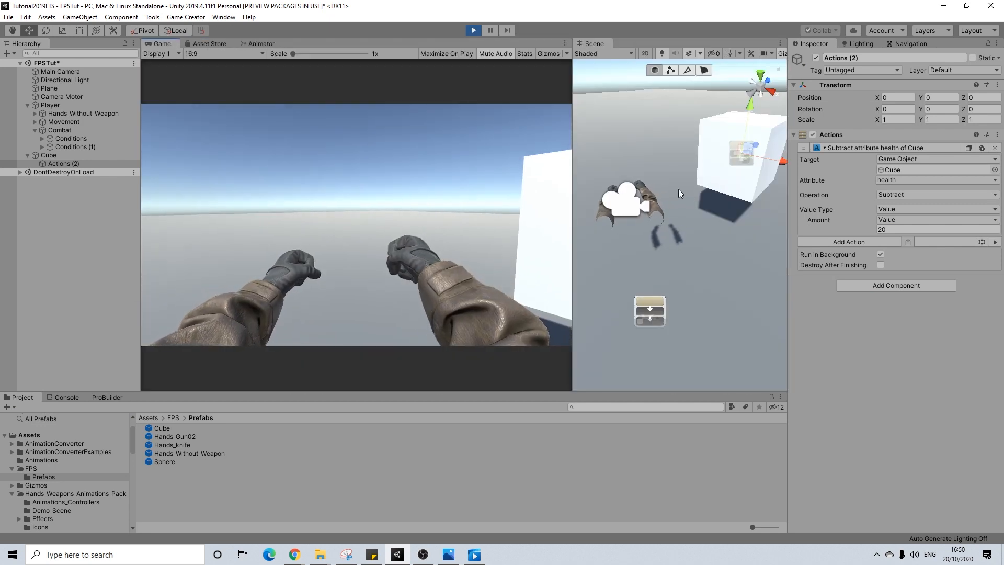
key("1")
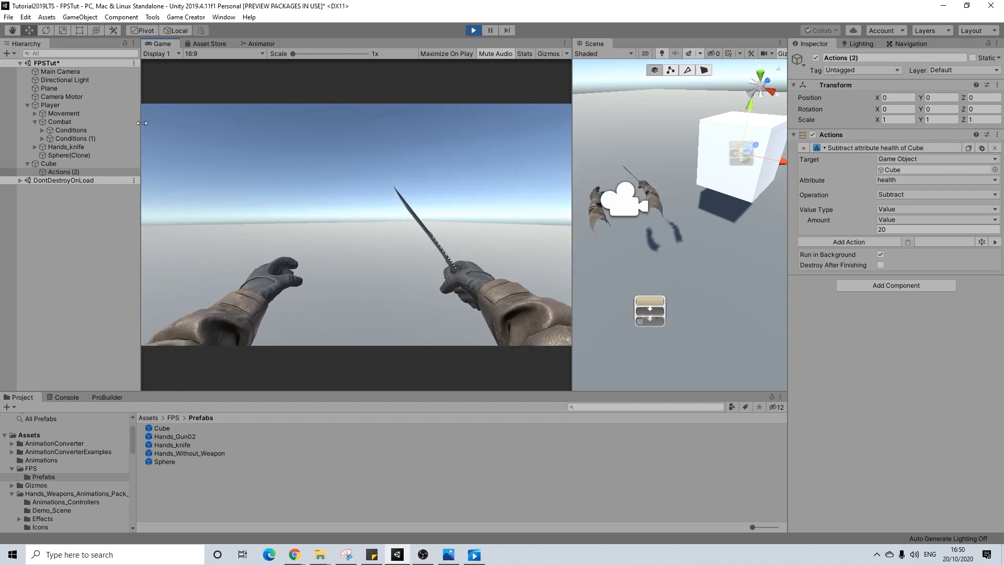
- Examine the Bn_knife capsule collider in the Scene view during a knife attack, and dock the Scene view back beside the Game tab
left_click(35, 147)
left_click(68, 157)
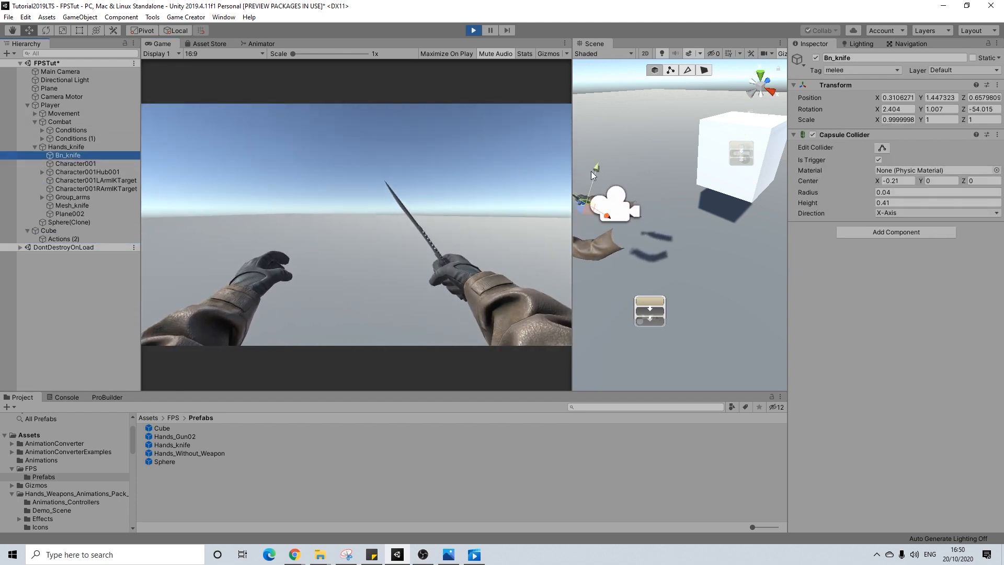
left_click(676, 86)
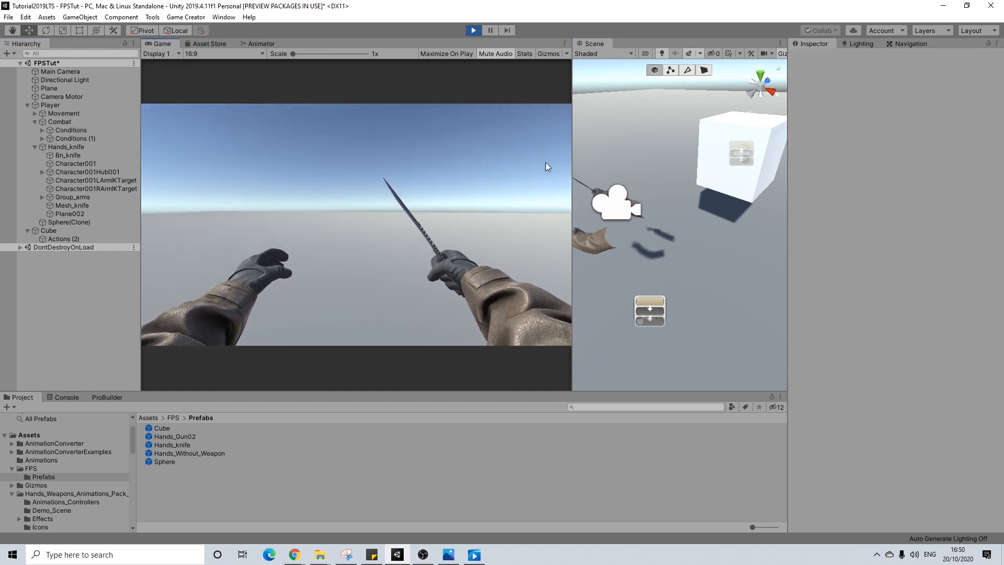
left_click(78, 157)
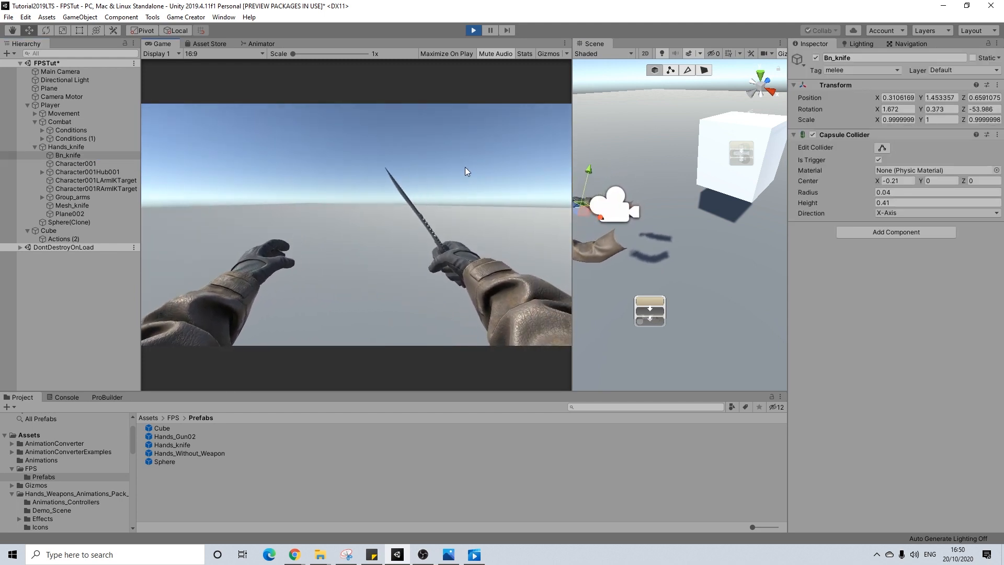
scroll(612, 178, "down", 2)
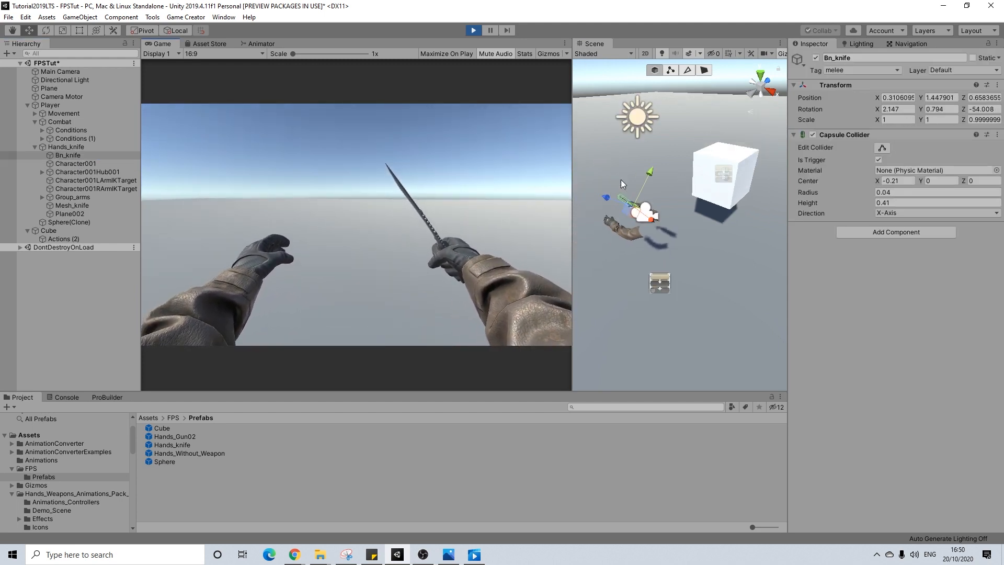
left_click(435, 176)
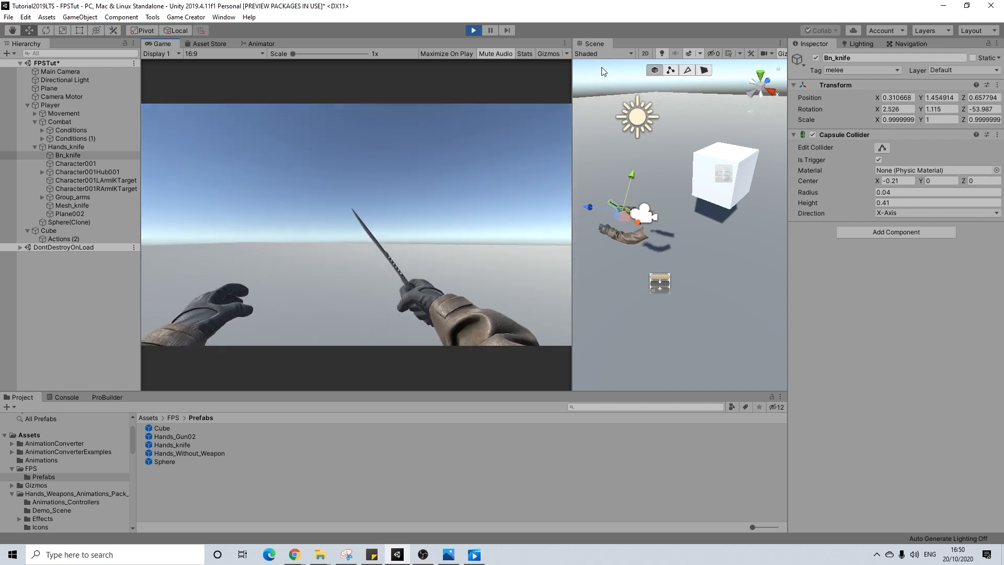
left_click_drag(591, 42, 189, 47)
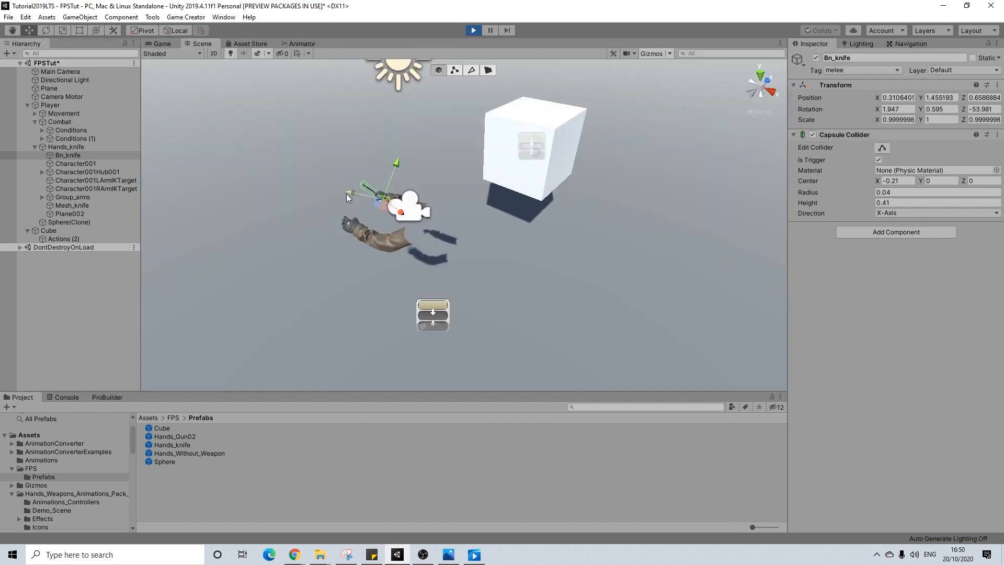
- Return to the running Game view and show the Cube's Stats component
left_click(158, 44)
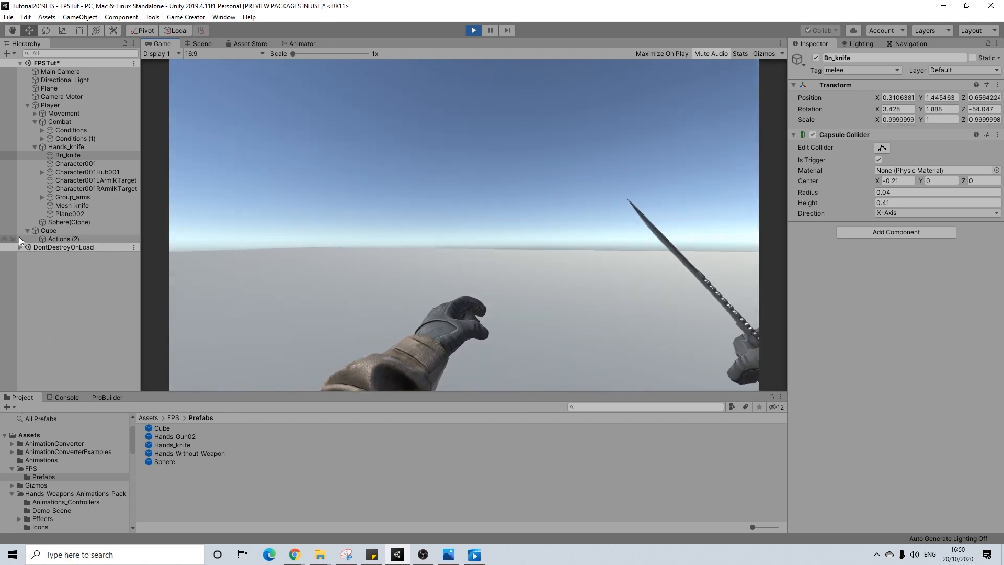
left_click(55, 233)
left_click(56, 239)
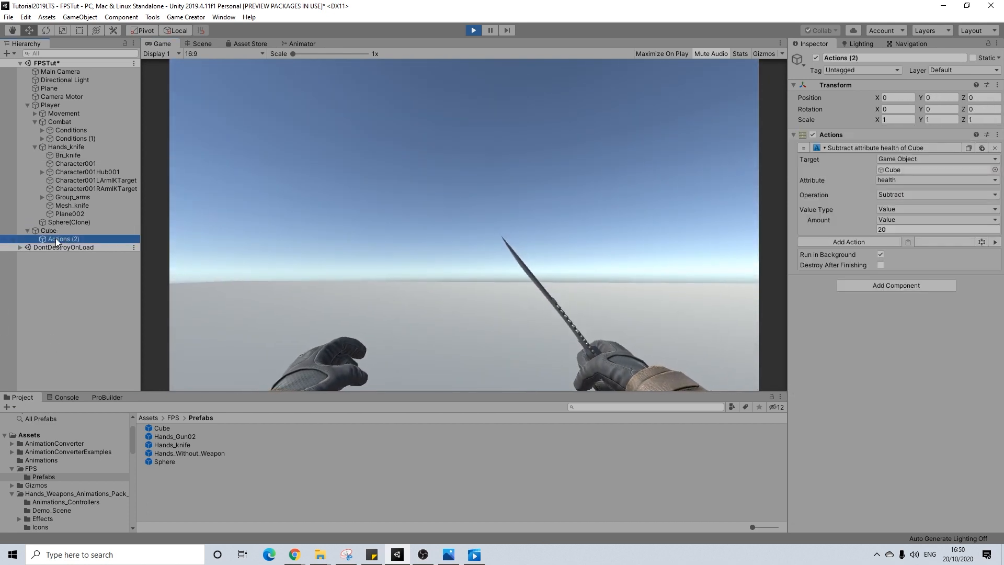
left_click(53, 232)
scroll(895, 293, "down", 9)
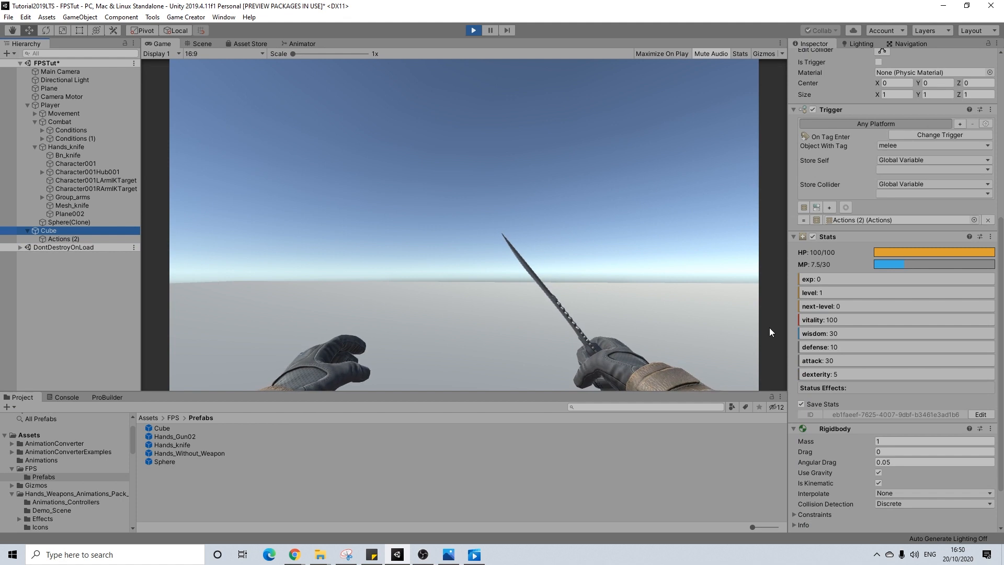
- Walk up to the cube and stab it repeatedly with the knife to test its health loss, then back away
left_click(465, 212)
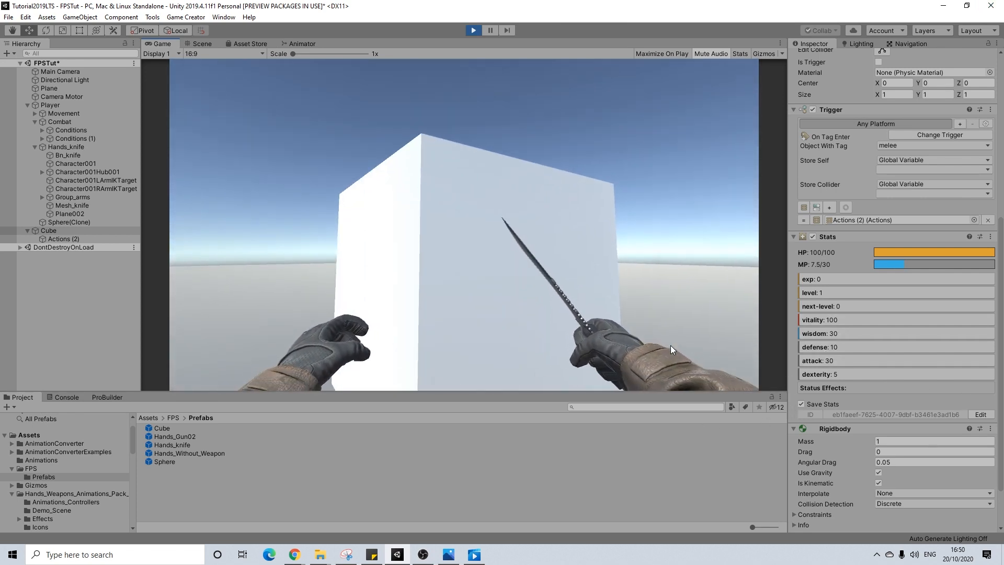
left_click(637, 366)
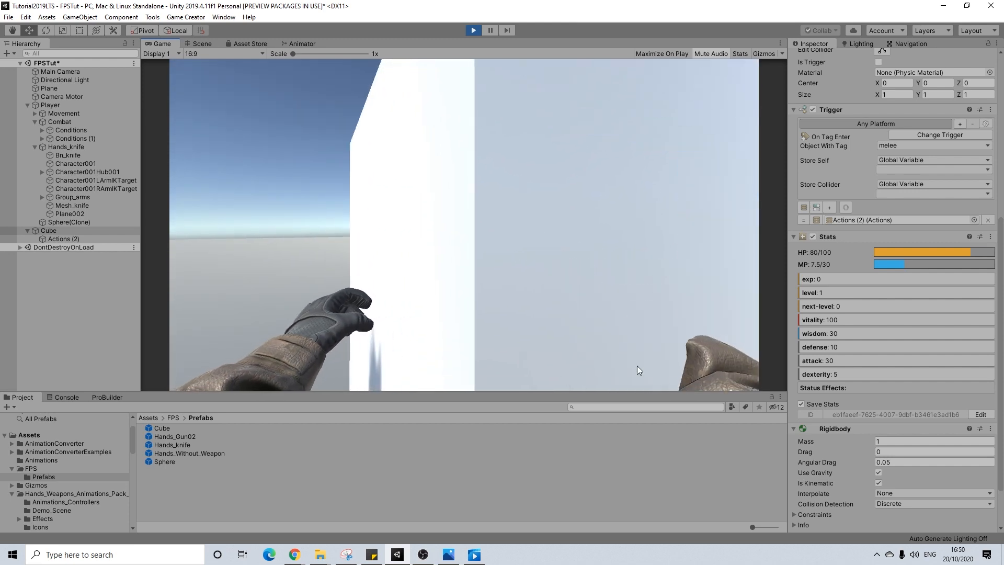
left_click(577, 331)
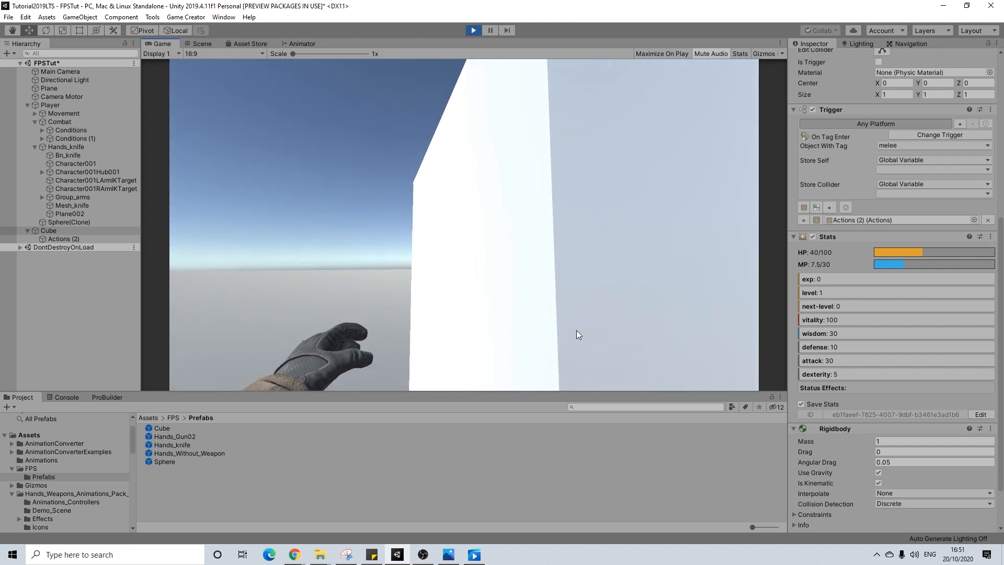
left_click(576, 330)
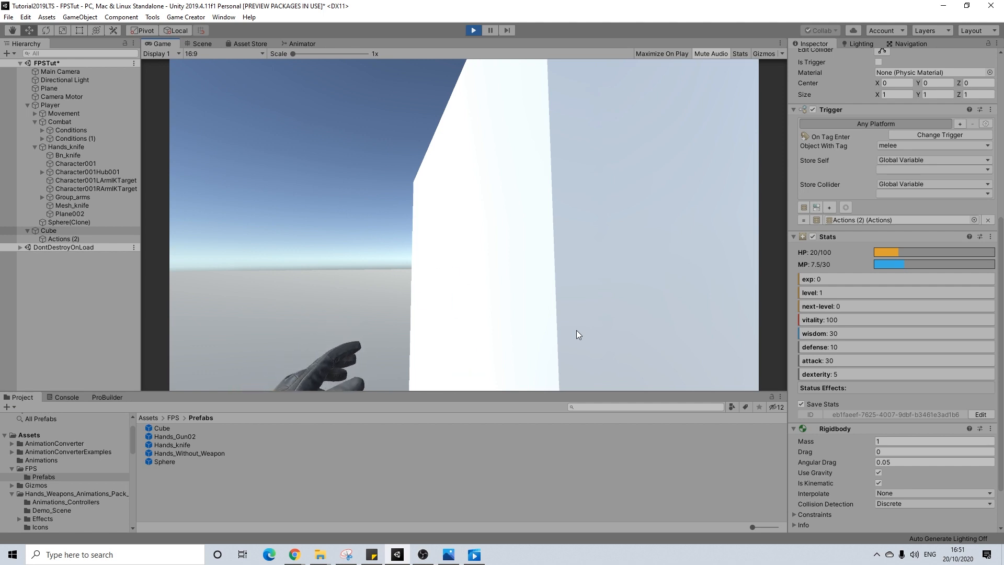
key("s")
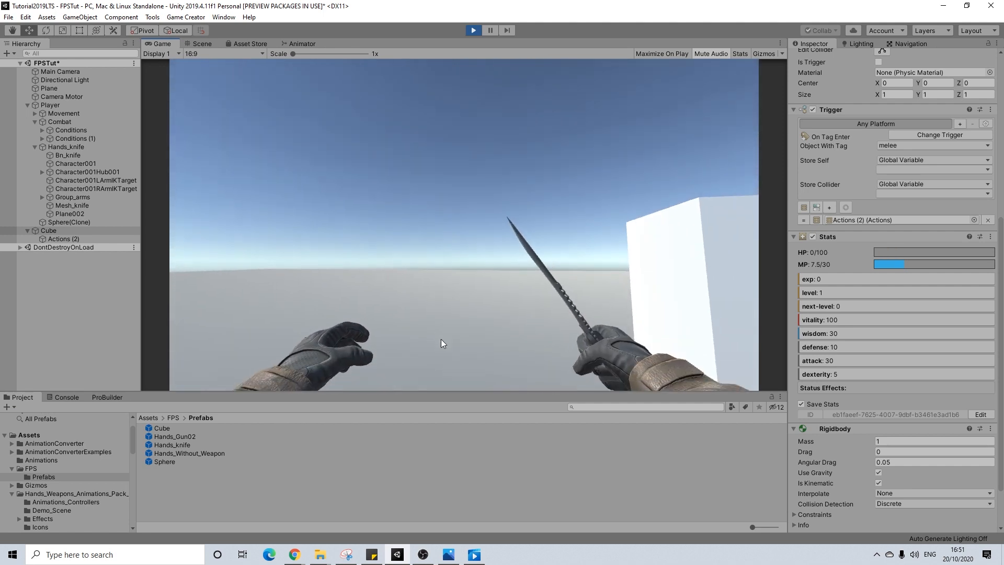
key("w")
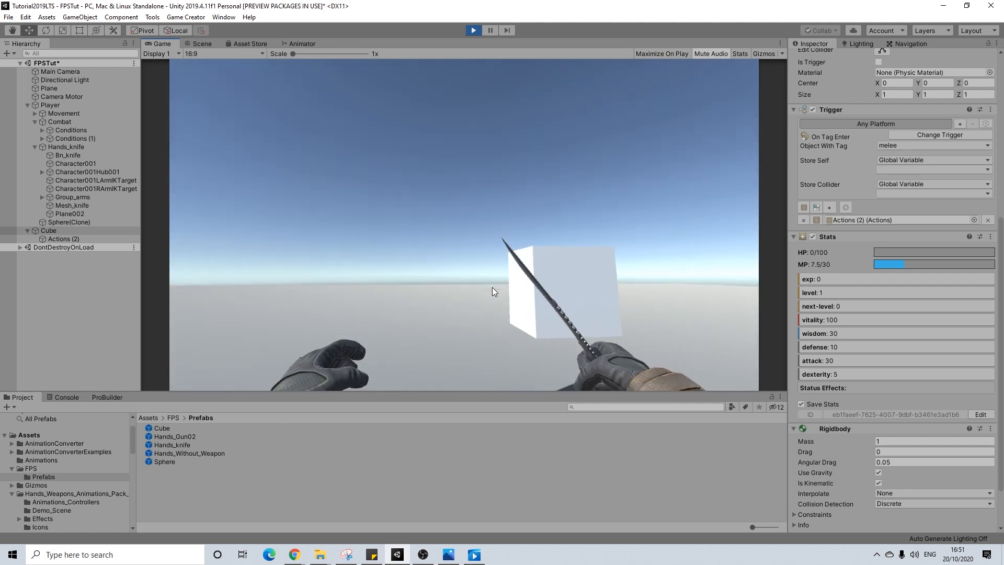